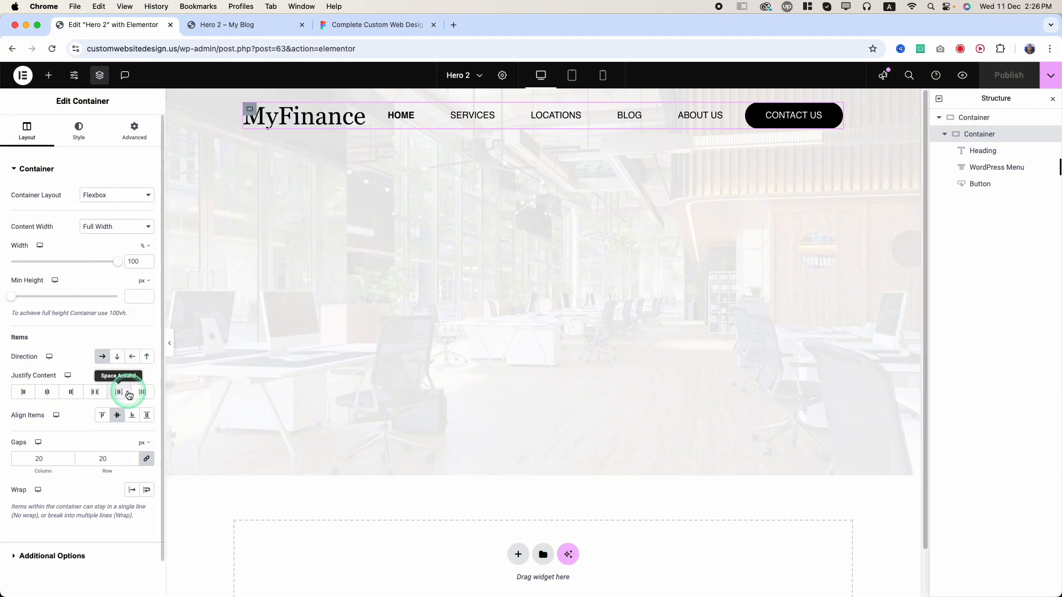
Step: Set the header container's Justify Content to Space Evenly and preview the page without the editor panels
click(26, 380)
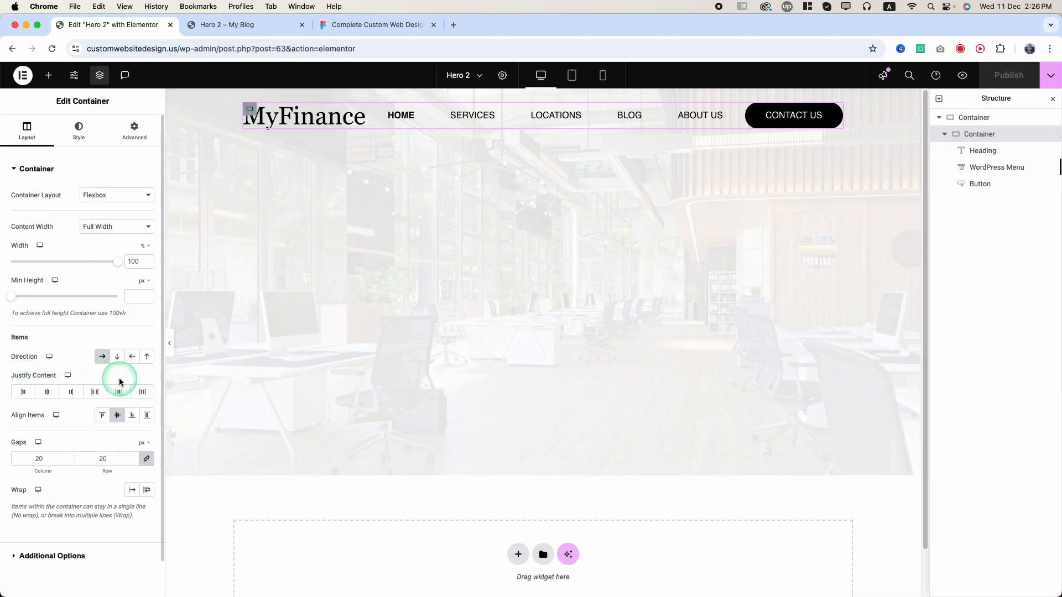
click(138, 392)
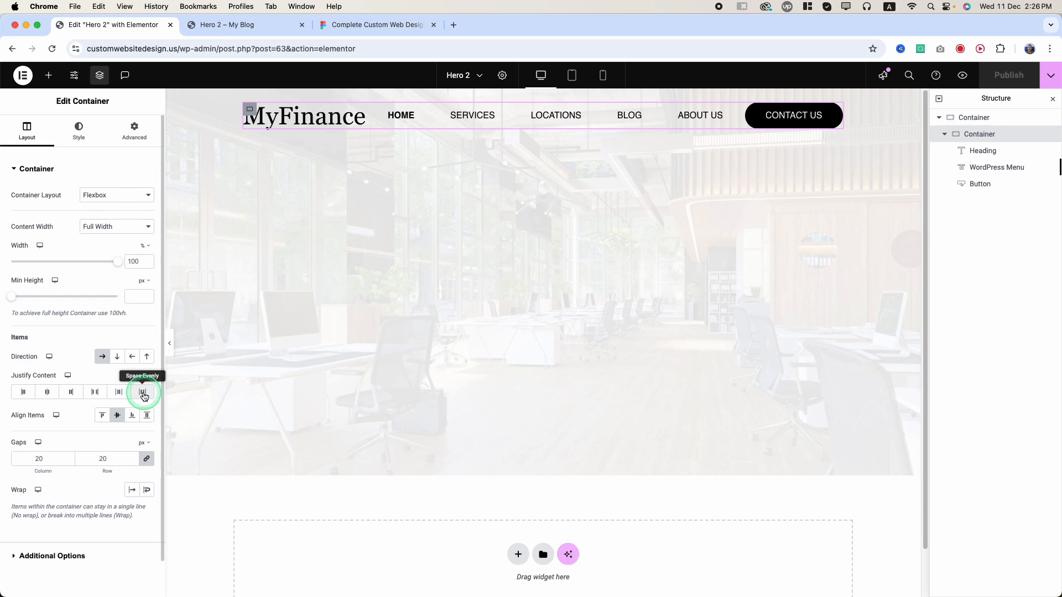
click(143, 394)
click(170, 341)
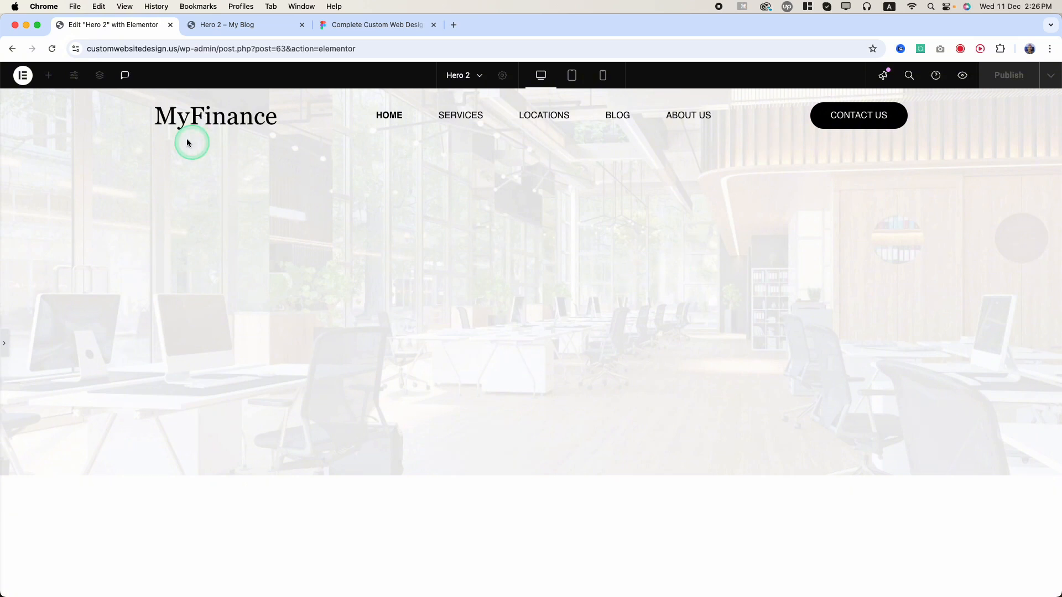
click(5, 343)
Step: Consult the Figma hero design, then add a container inside the outer container, directly below the header container
click(376, 25)
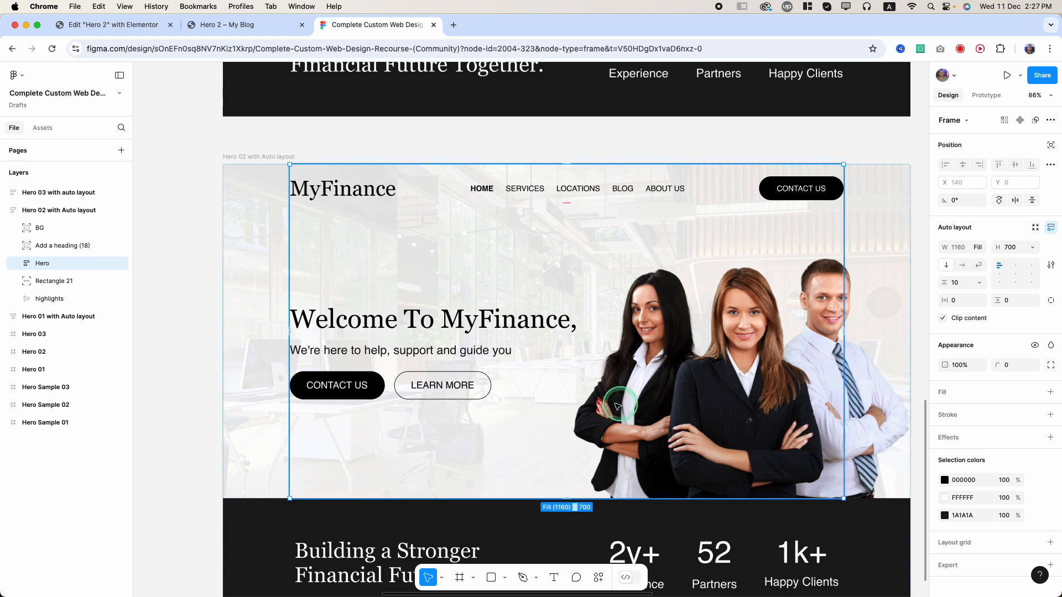
click(119, 25)
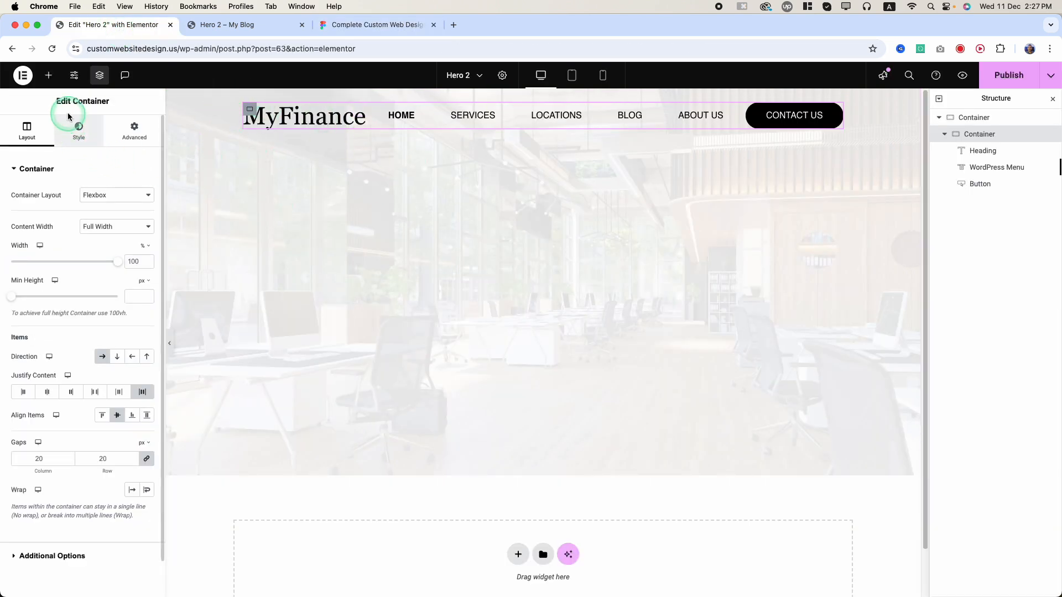
click(50, 79)
drag(44, 274, 488, 196)
drag(963, 172, 964, 133)
click(945, 151)
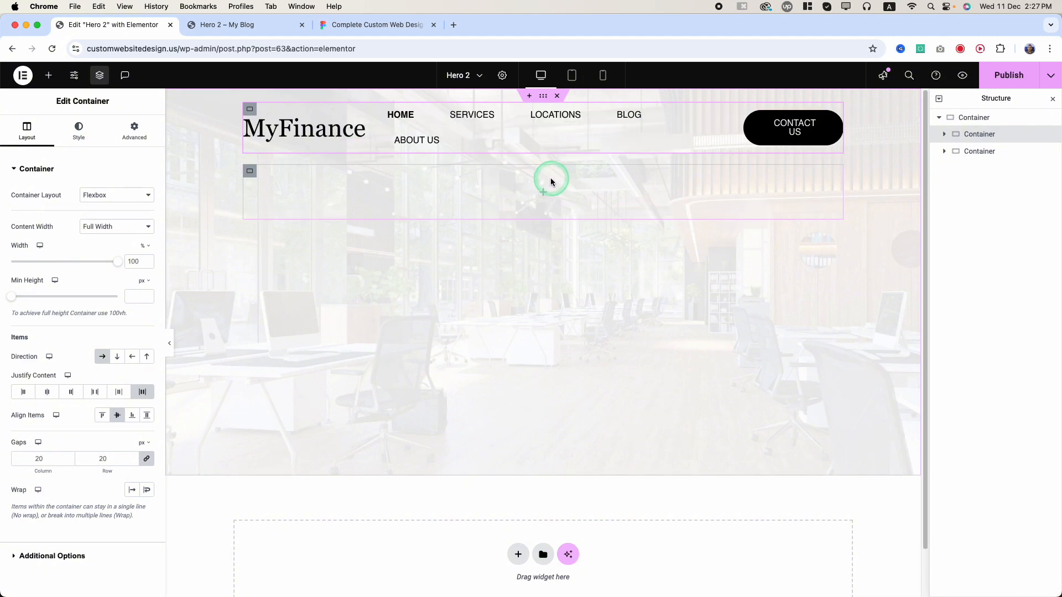
Step: Set the new empty container's column and row gaps to 0 px
click(279, 180)
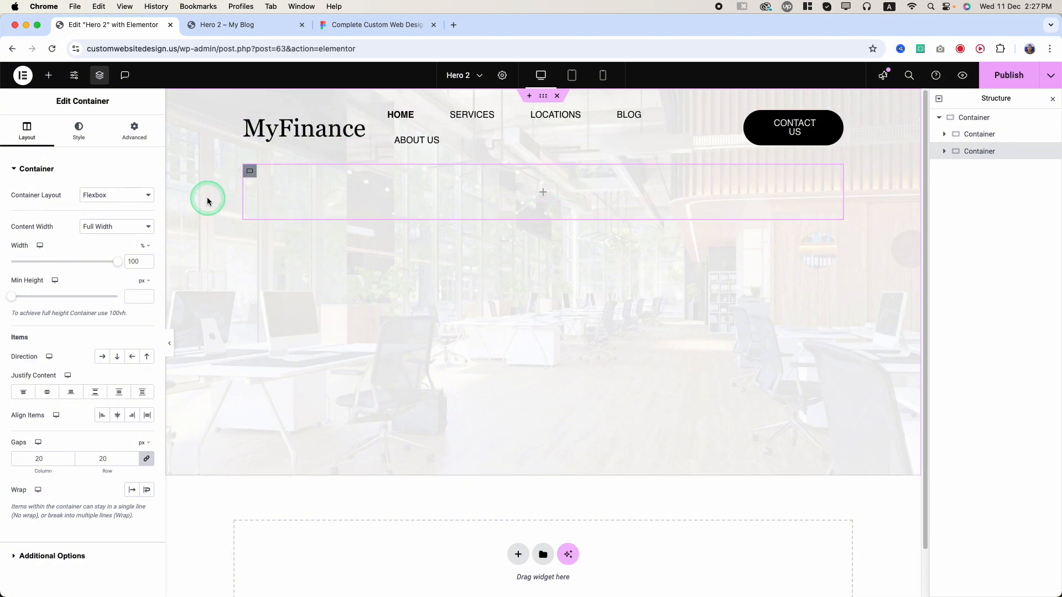
click(132, 133)
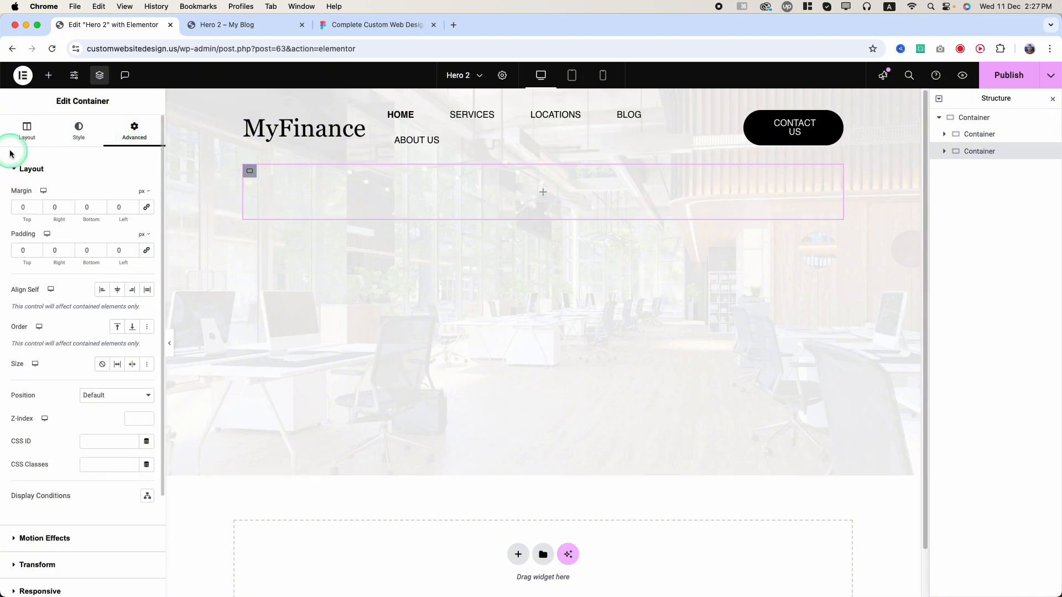
click(26, 133)
click(51, 461)
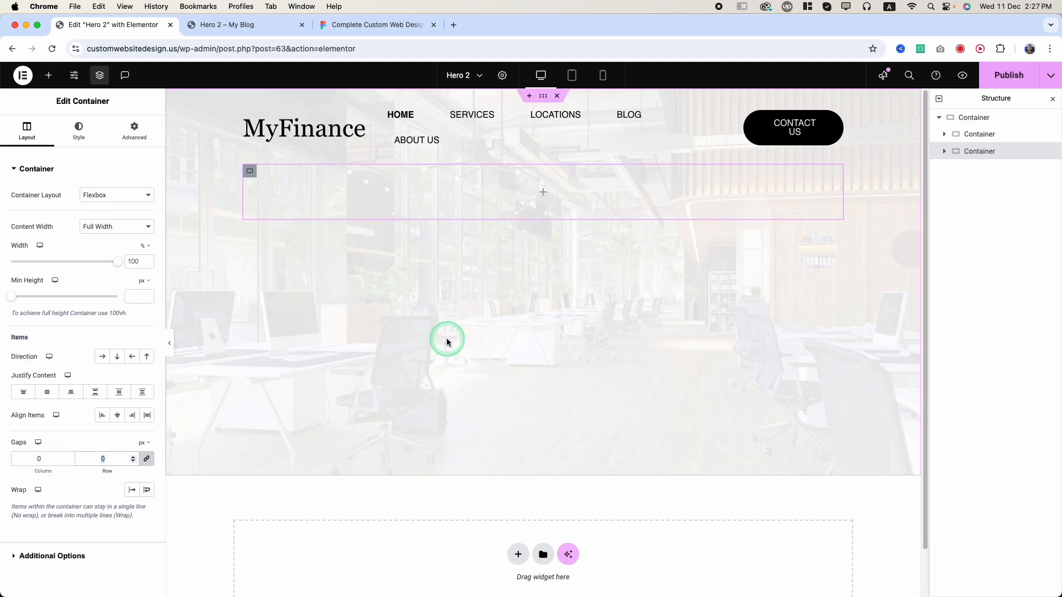
Step: Check the hero layout in Figma, then add a Heading widget to the empty container in the Elementor editor
key(ctrl+shift+Tab)
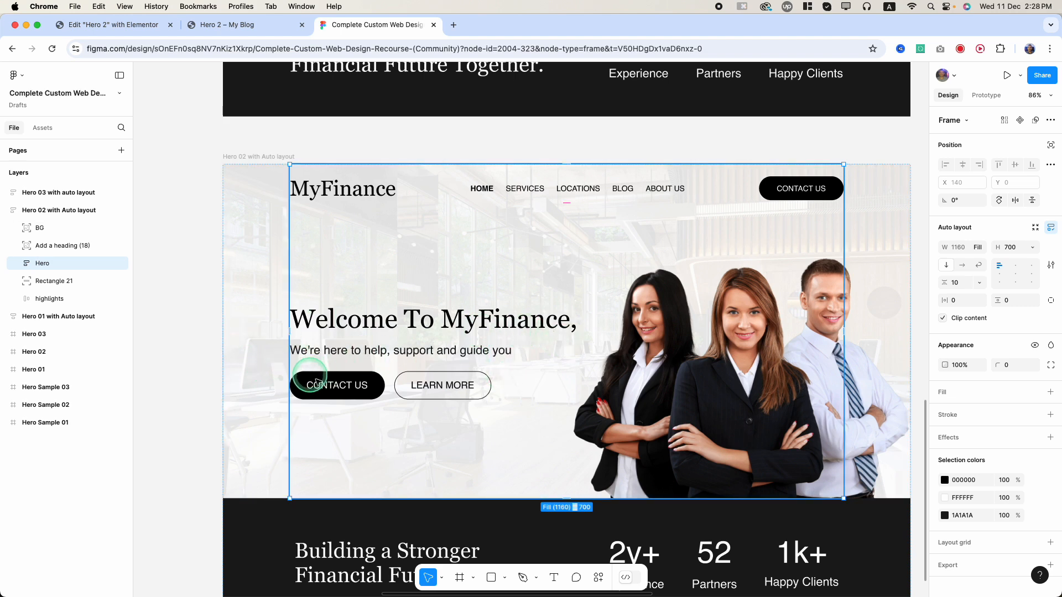
click(154, 28)
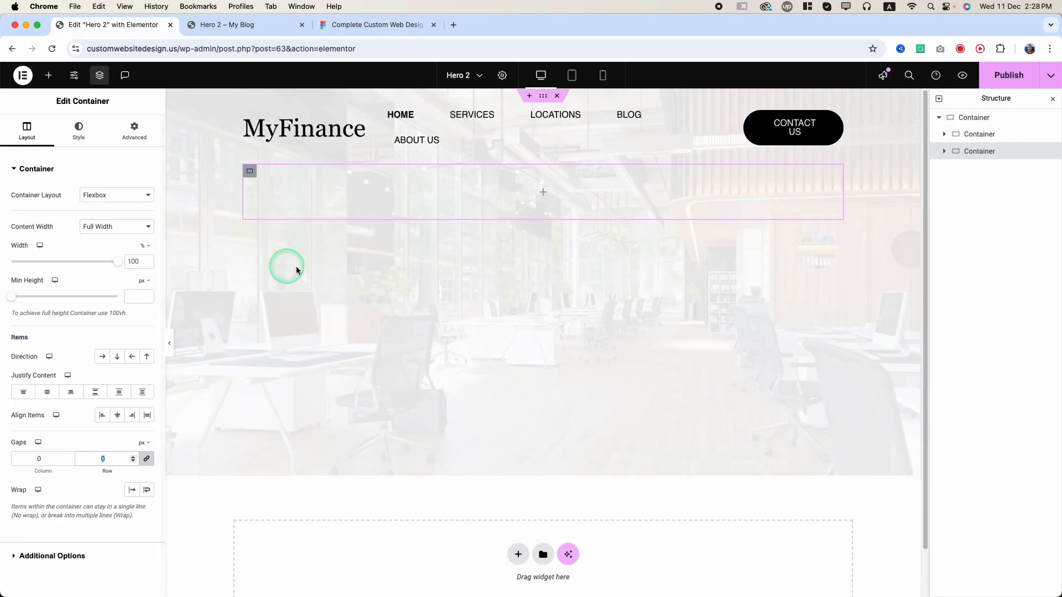
click(49, 75)
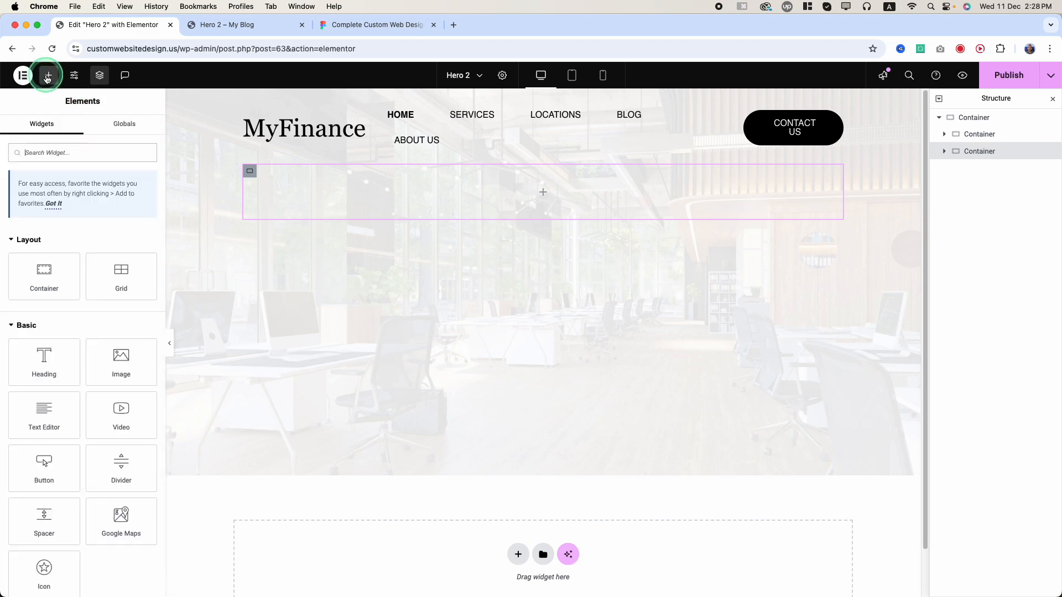
drag(73, 360, 526, 196)
Step: Select the welcome headline in the Figma design and set the Elementor heading's title to "Welcome to MyFinance,"
click(232, 29)
click(371, 25)
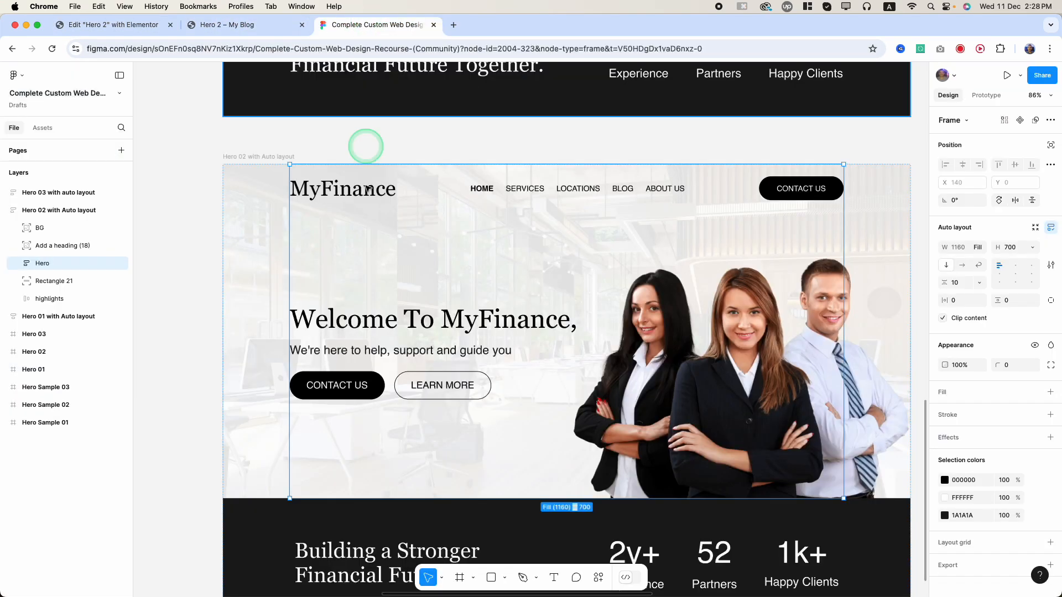
click(351, 325)
double_click(352, 325)
key(Return)
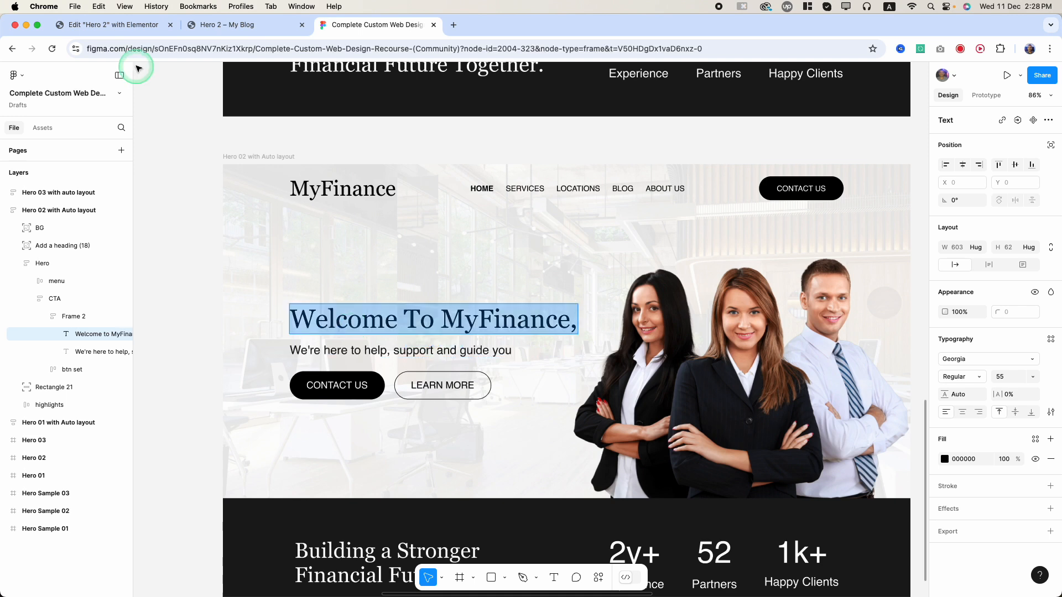
click(114, 25)
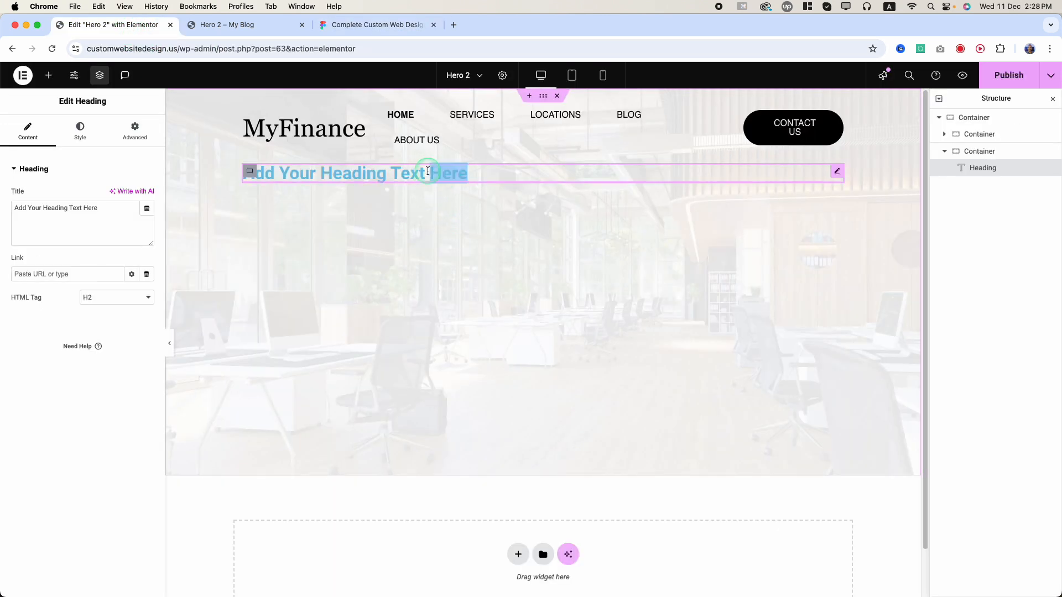
click(71, 217)
key(cmd+a)
text(Welcome to MyFinance,)
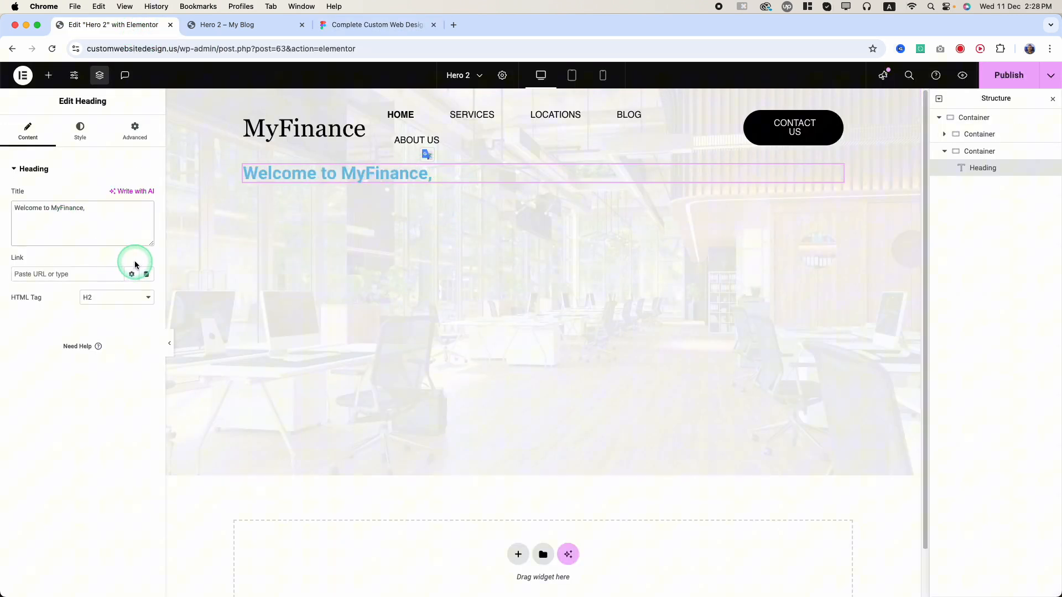
Step: Open the heading's style settings and reorder the browser tabs so the Figma design sits beside the Elementor editor
click(79, 132)
key(ctrl+Tab)
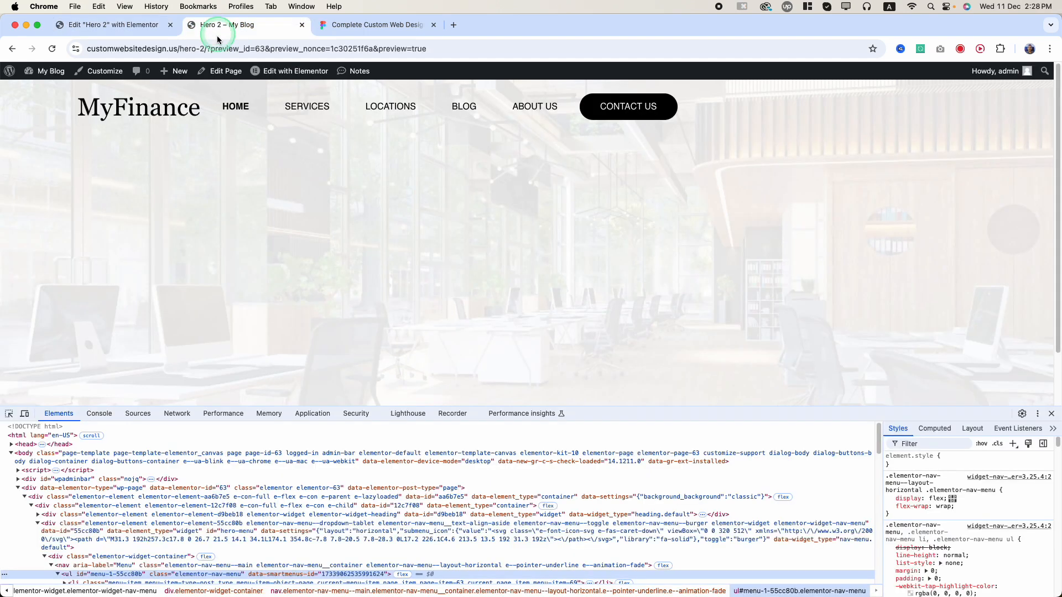
key(ctrl+Tab)
drag(406, 25, 275, 26)
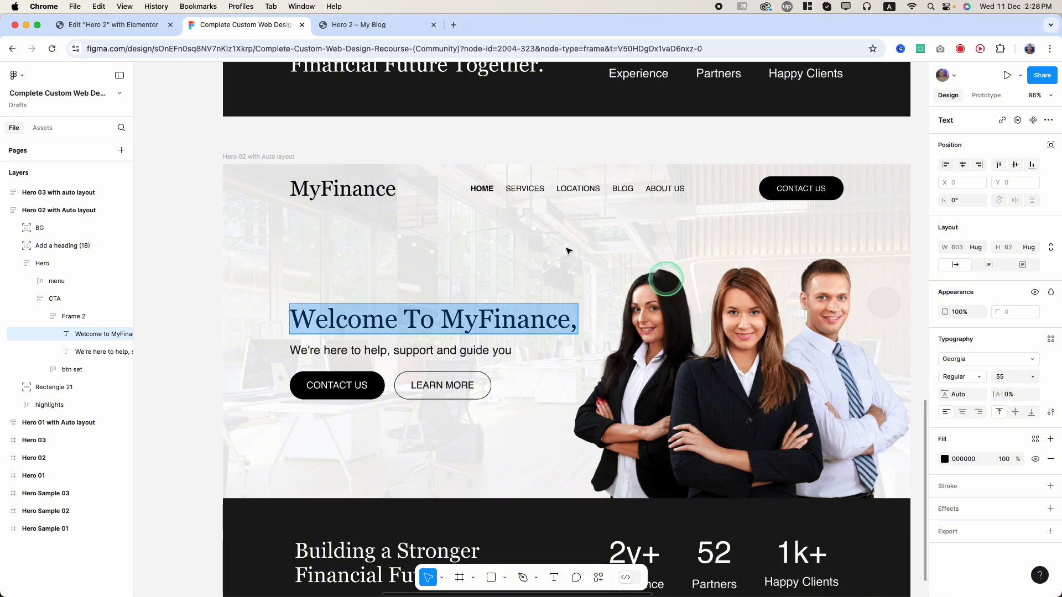
Step: Style the welcome heading with black text, Georgia font, size 55 px and weight 400 (Normal), matching the Figma typography
click(111, 25)
click(67, 204)
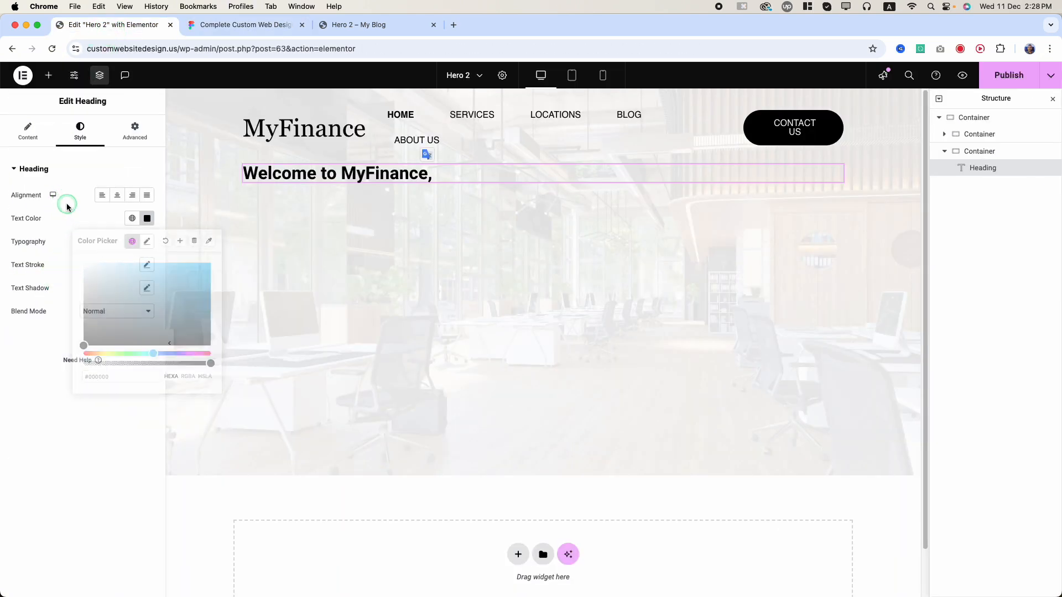
click(147, 241)
click(128, 328)
text(55)
click(111, 293)
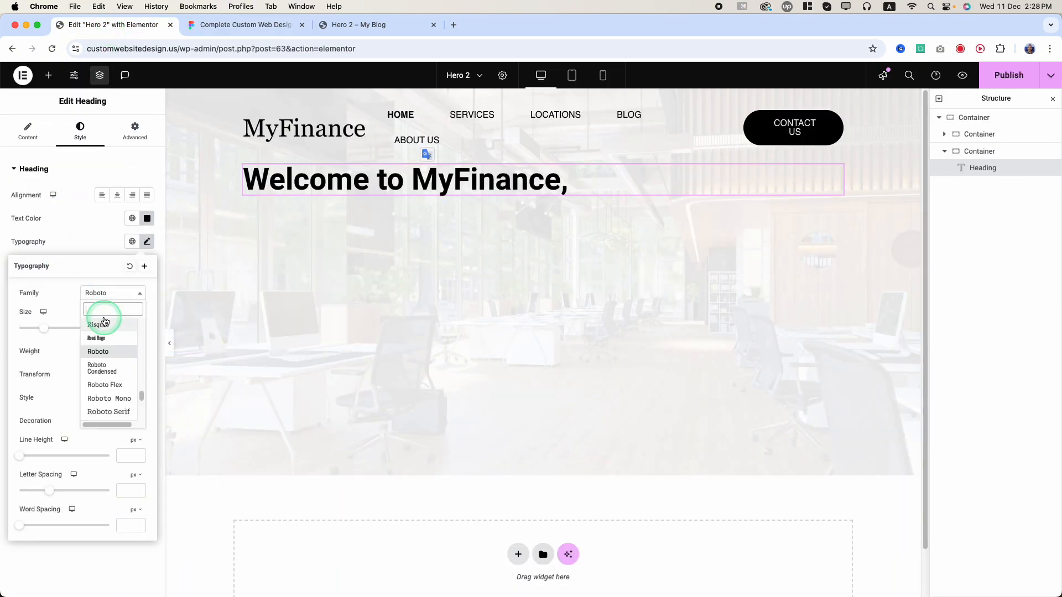
text(gea)
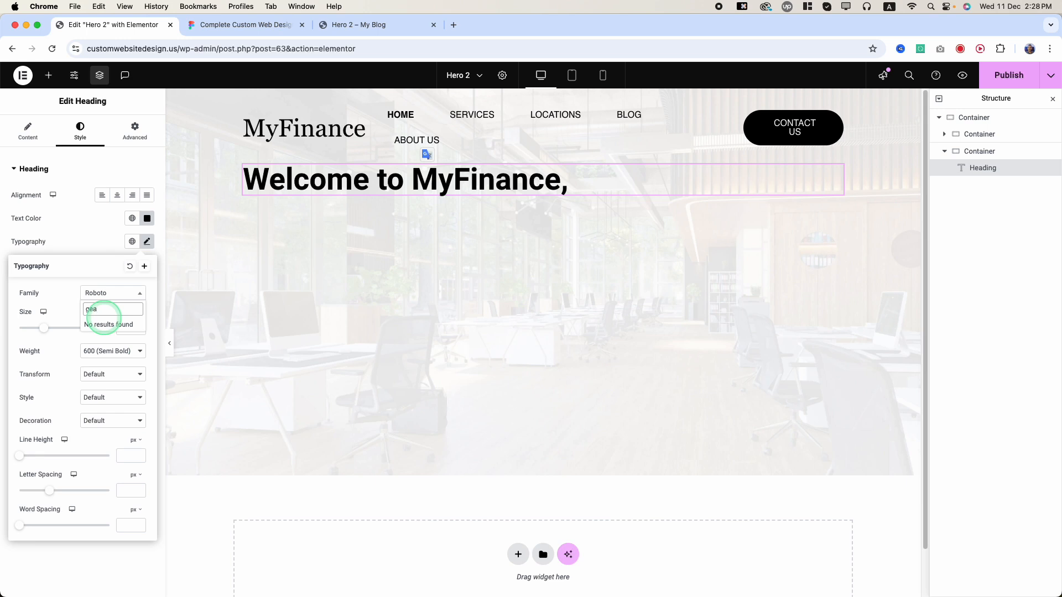
click(237, 25)
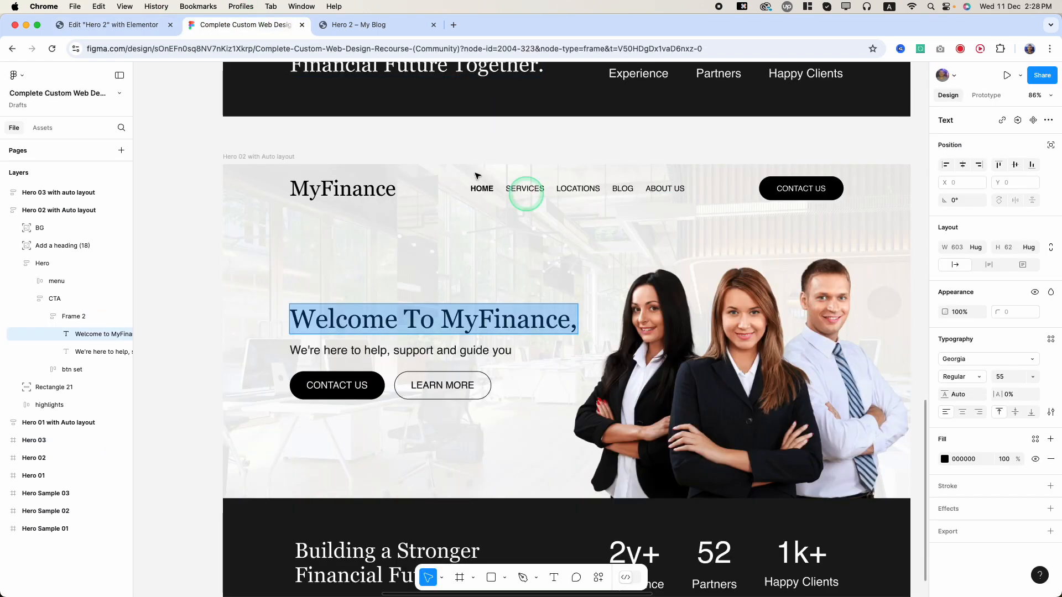
click(99, 24)
click(126, 351)
click(125, 327)
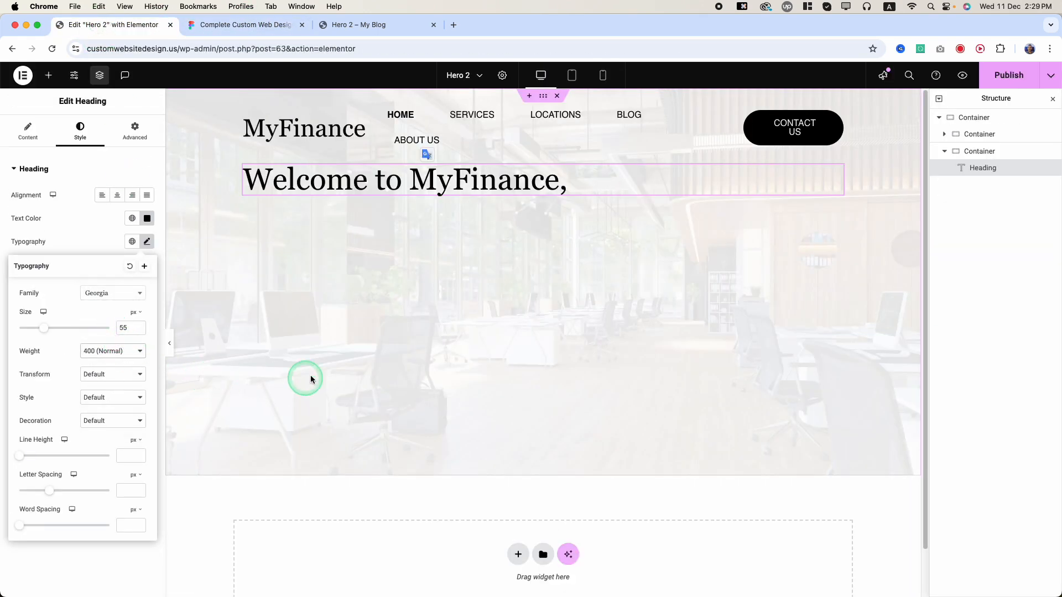
click(322, 281)
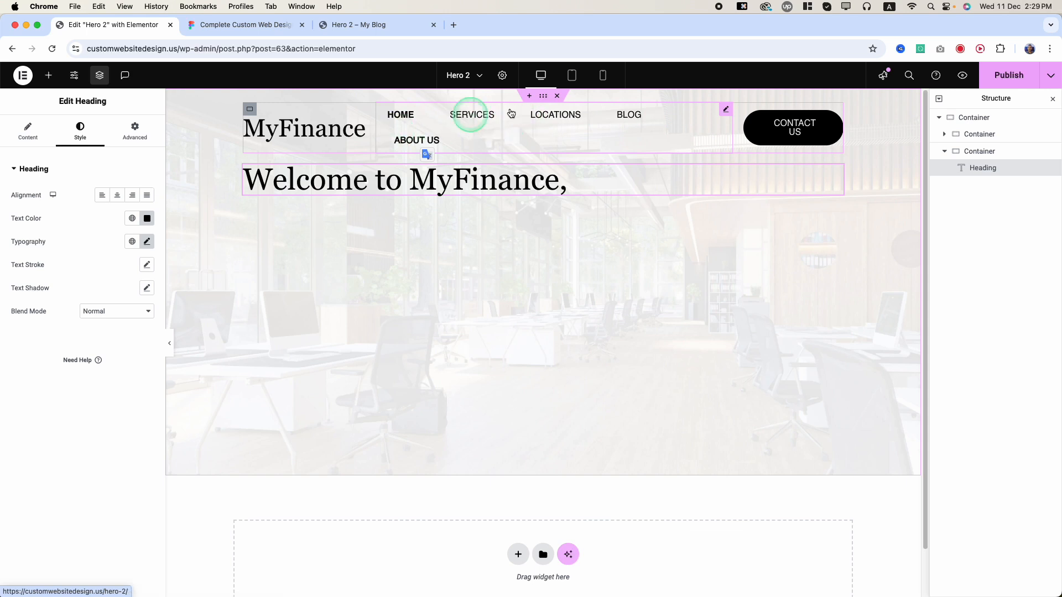
Step: Narrow the Structure panel and set the header container's column and row gaps to 0
click(648, 118)
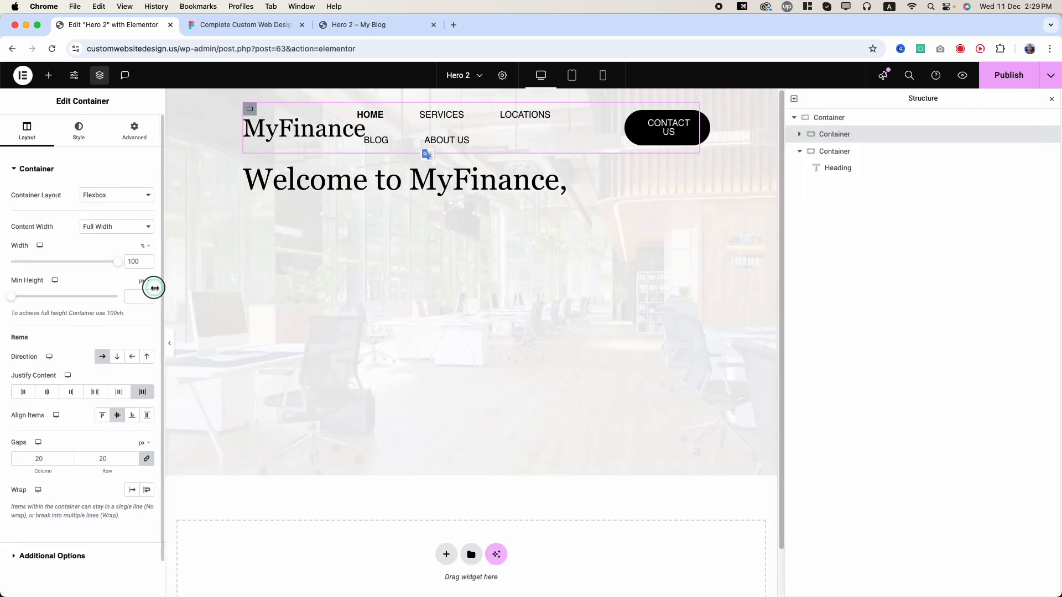
drag(154, 288, 525, 342)
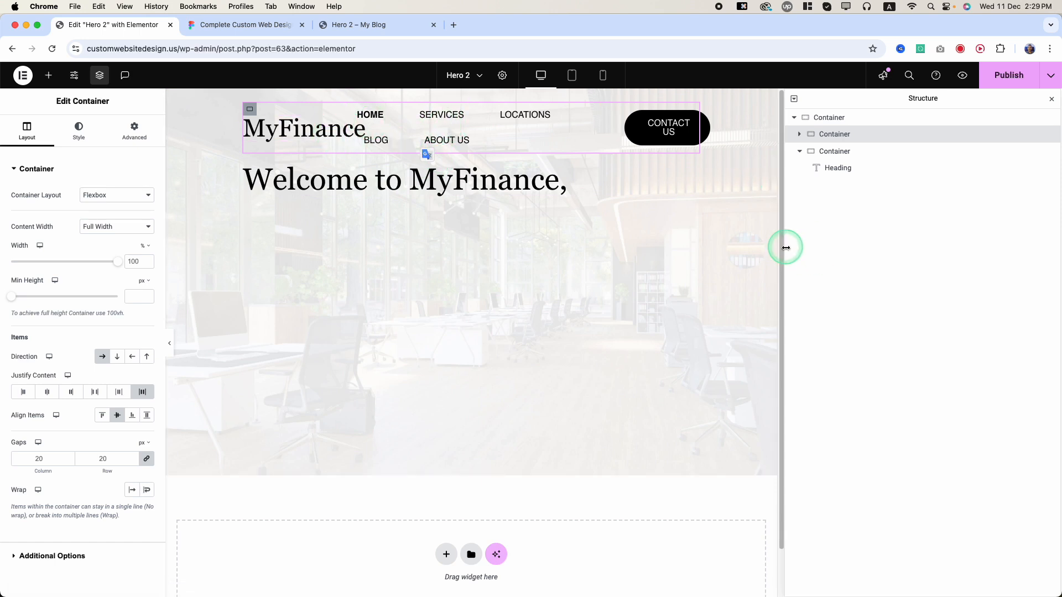
drag(786, 248, 1057, 252)
click(249, 110)
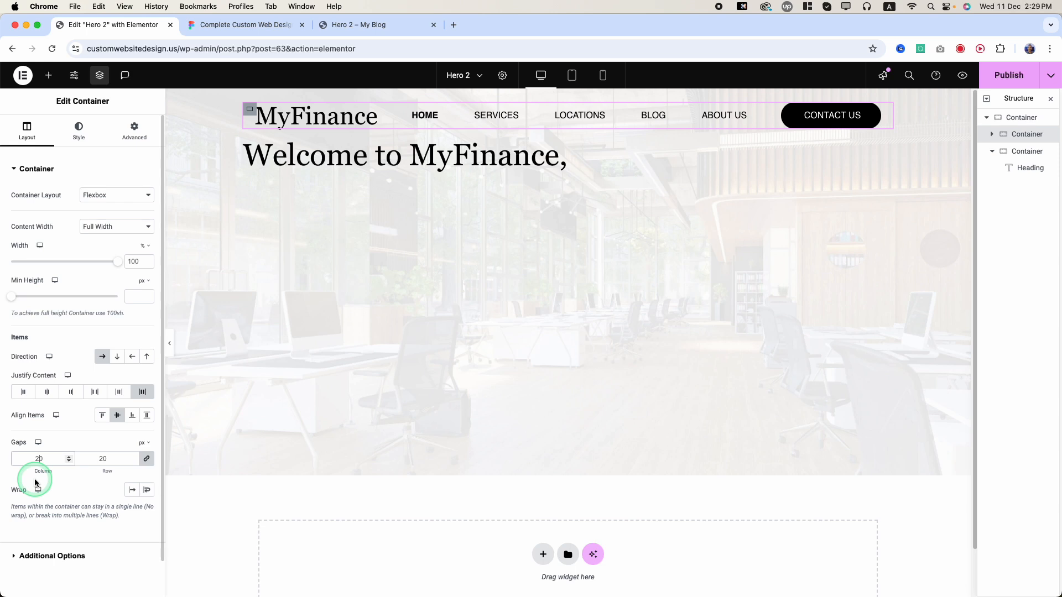
key(BackSpace)
key(Tab)
Step: Hide the editor panels and resize the browser window to check how the header layout adapts
drag(974, 360, 1025, 344)
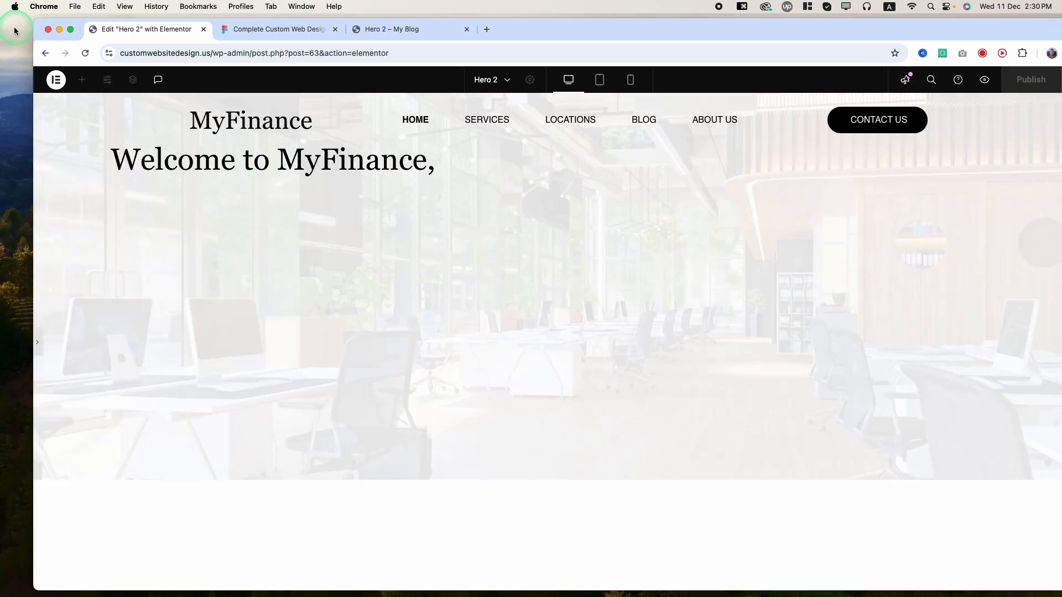
drag(32, 24, 239, 41)
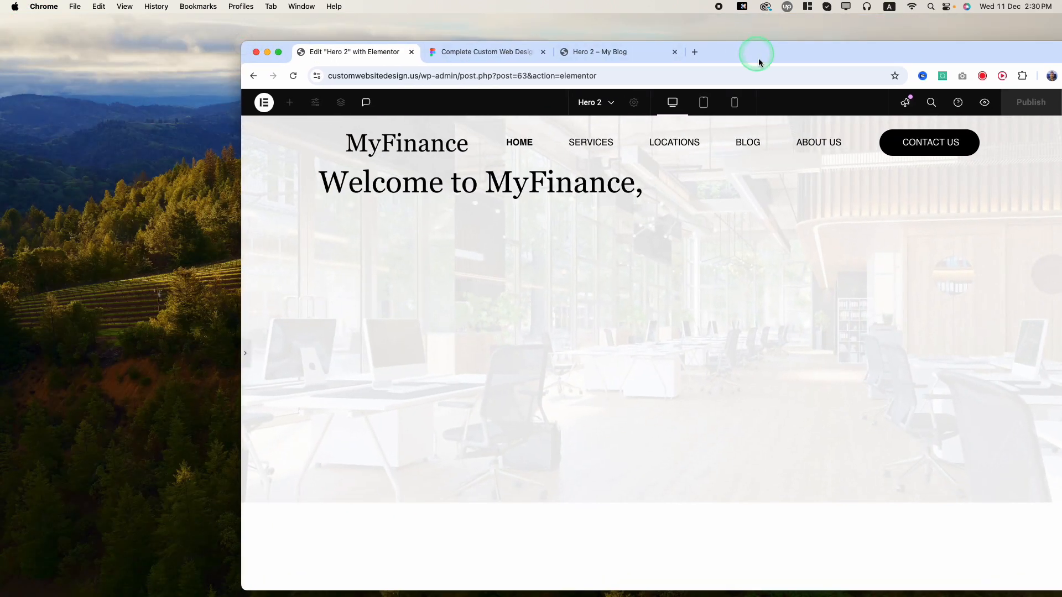
click(791, 47)
drag(792, 48, 673, 35)
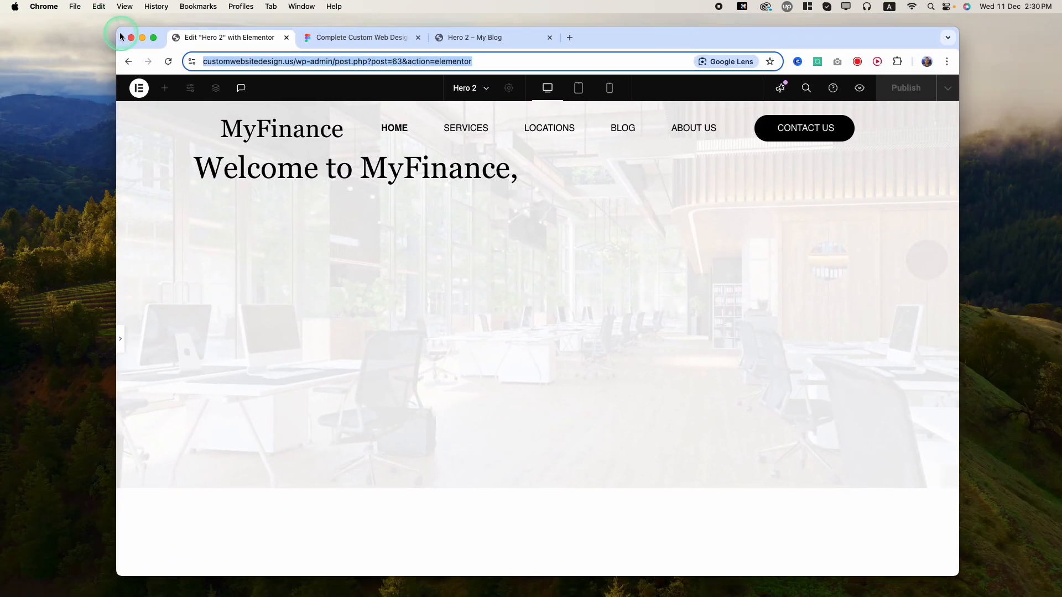
drag(120, 37, 200, 33)
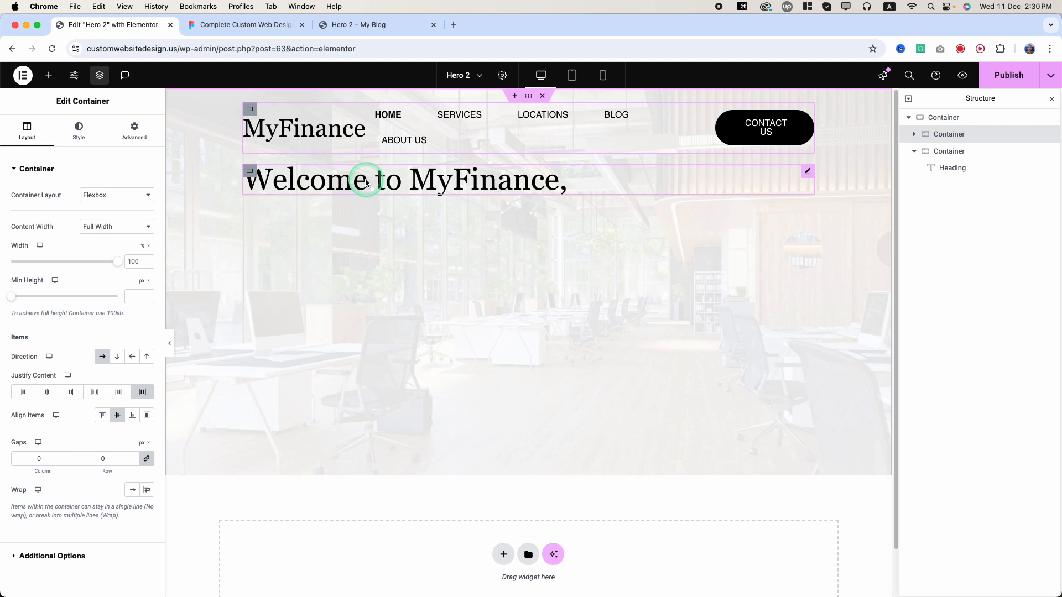
Step: Copy the "We're here to help, support and guide you" text from the Figma hero design
click(366, 182)
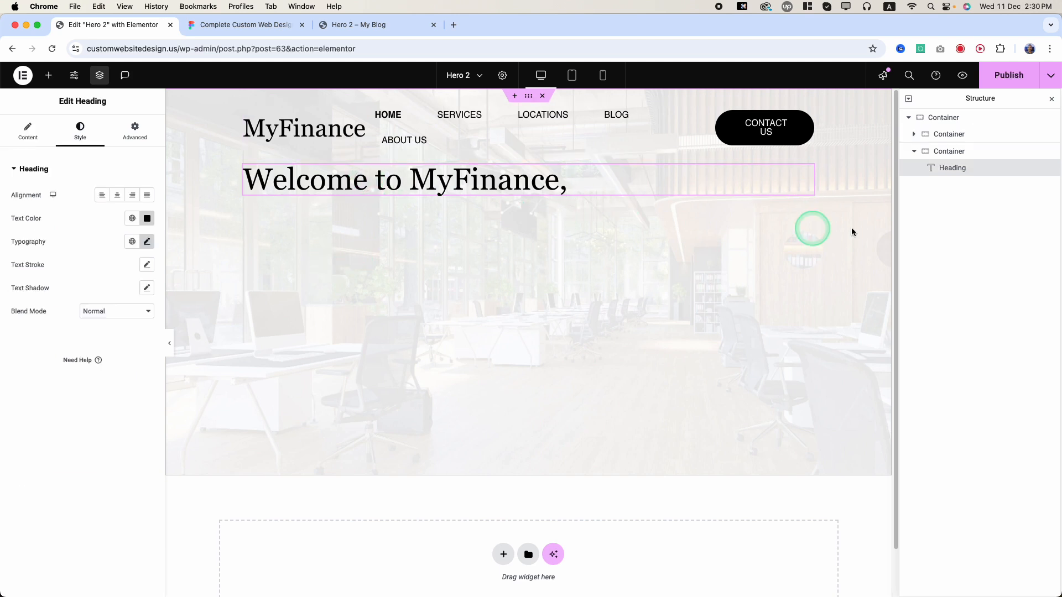
click(246, 24)
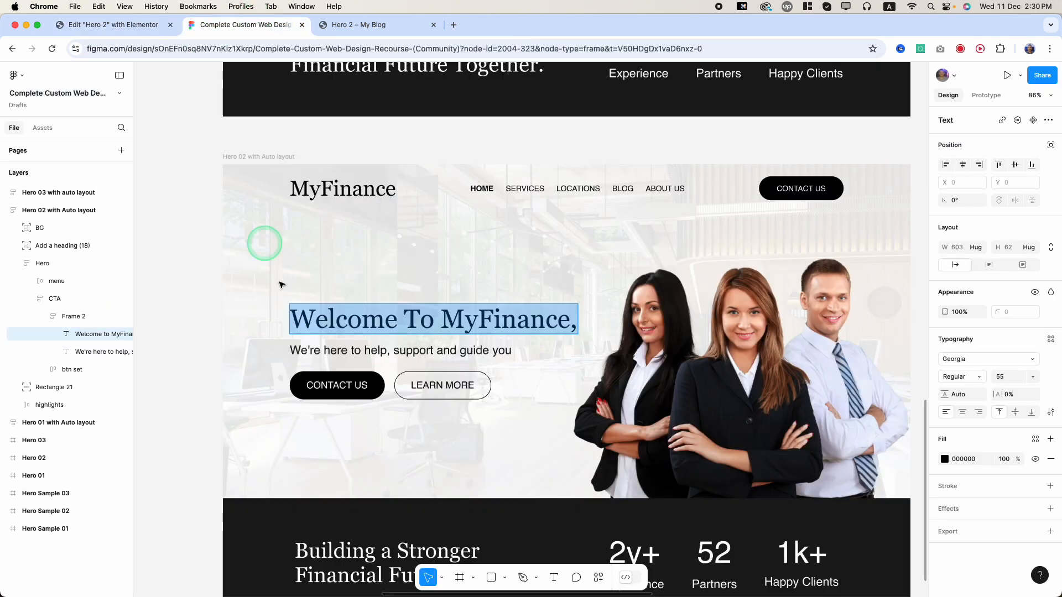
double_click(339, 350)
key(super+a)
key(super+c)
key(super+c)
Step: In Elementor, duplicate the welcome heading and replace the copy's title with "We're here to help, support and guide you"
click(88, 25)
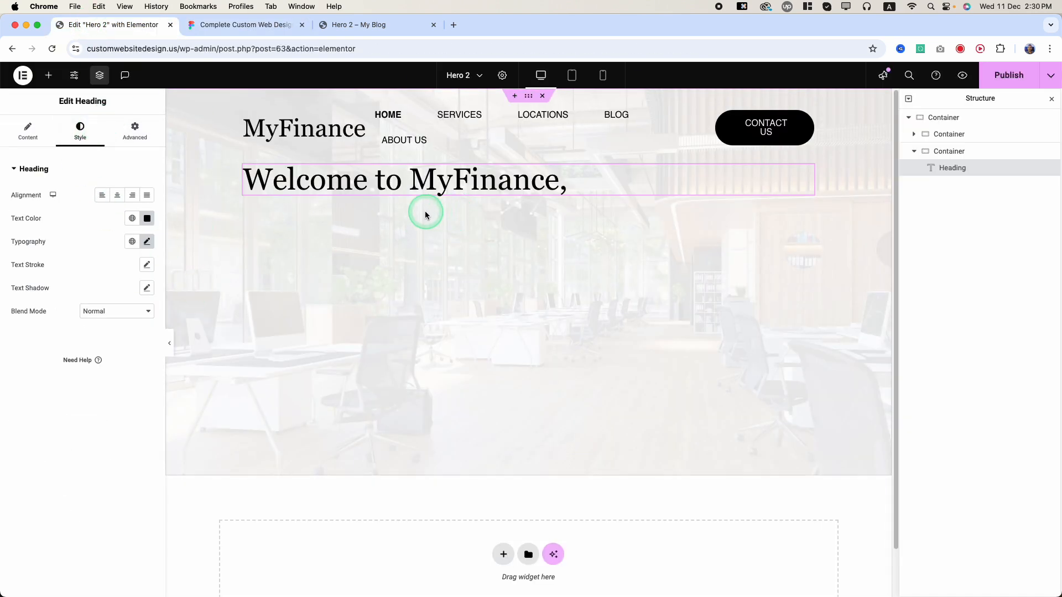
right_click(367, 190)
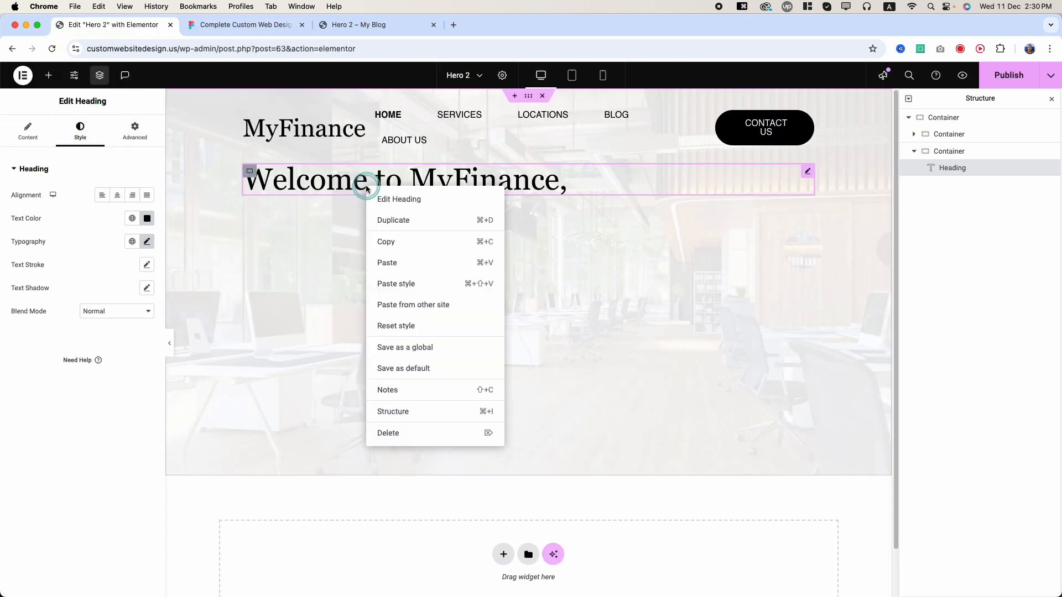
click(382, 220)
click(78, 214)
key(super+a)
key(super+v)
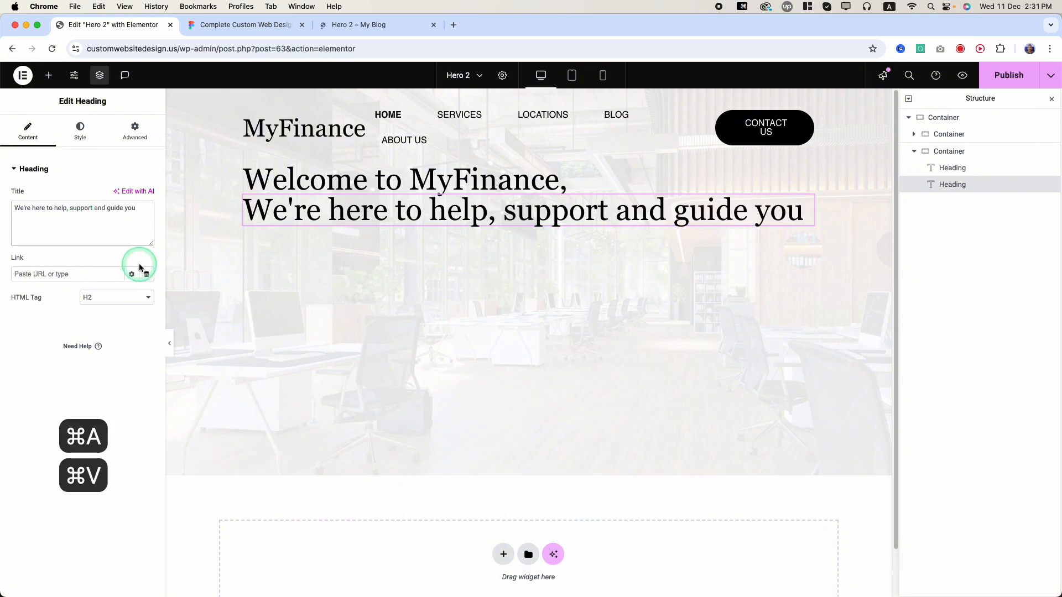
Step: Match the supporting text's typography to the Figma design: Helvetica at a size of 25 px
click(80, 131)
click(243, 25)
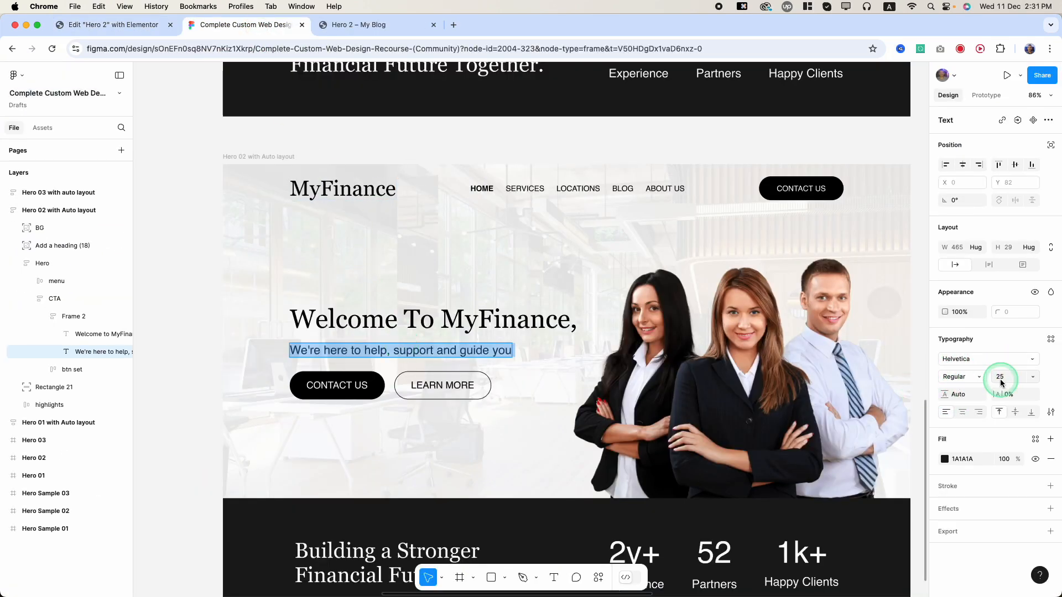
click(113, 25)
click(146, 242)
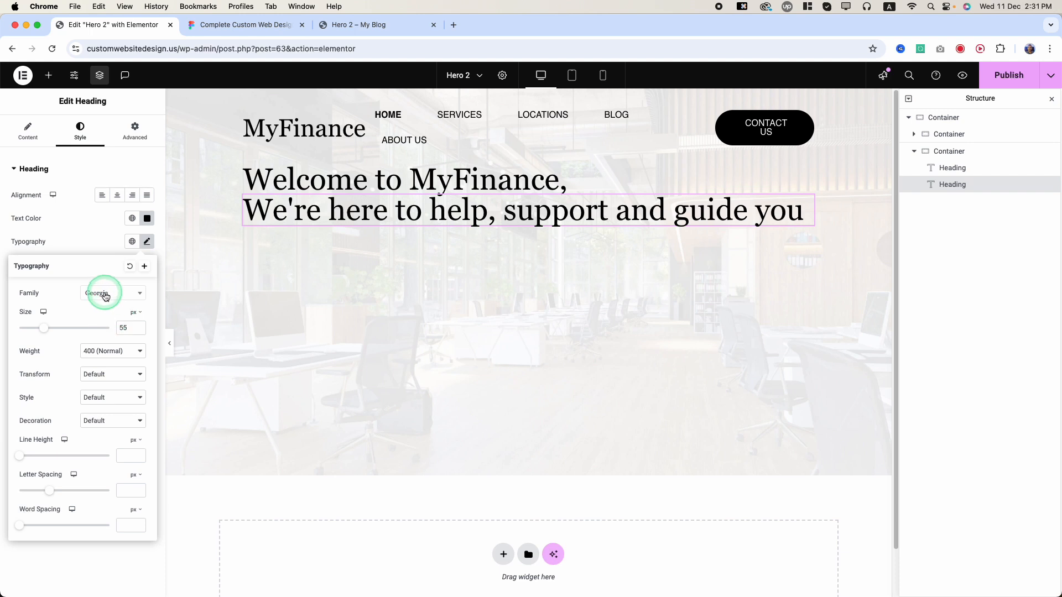
click(105, 296)
text(hel)
click(101, 337)
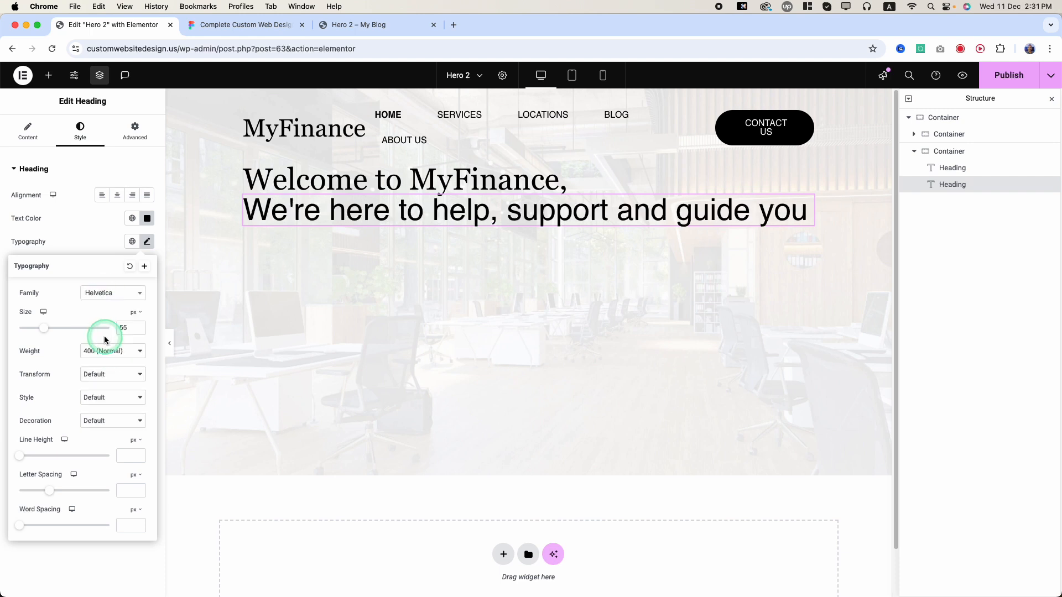
click(123, 328)
text(25)
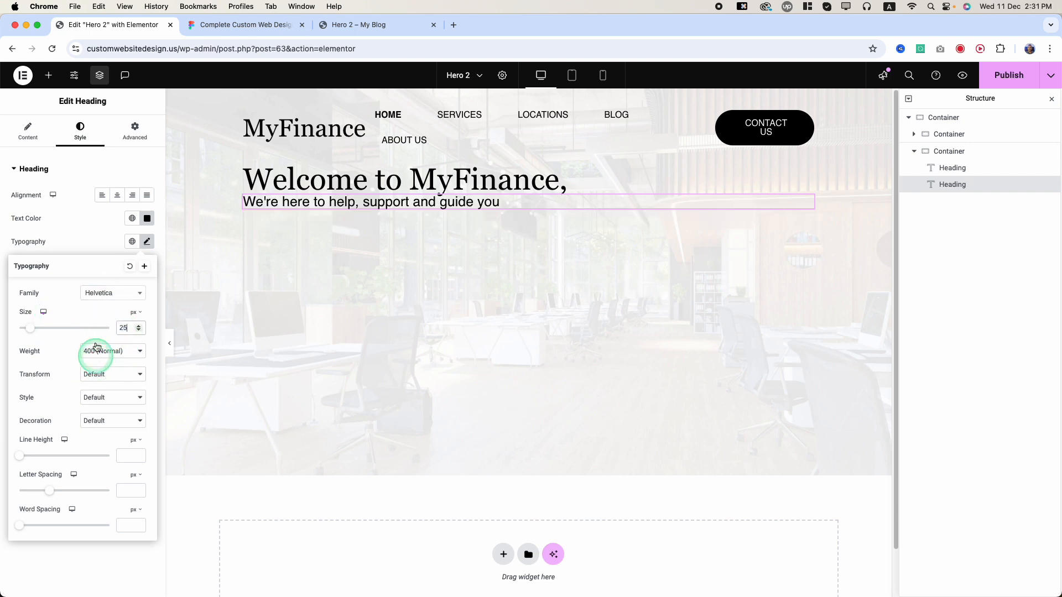
click(87, 244)
Step: Check the heading-to-text spacing in Figma, and give the Elementor container holding both headings an unlinked row gap of 20 px
click(235, 33)
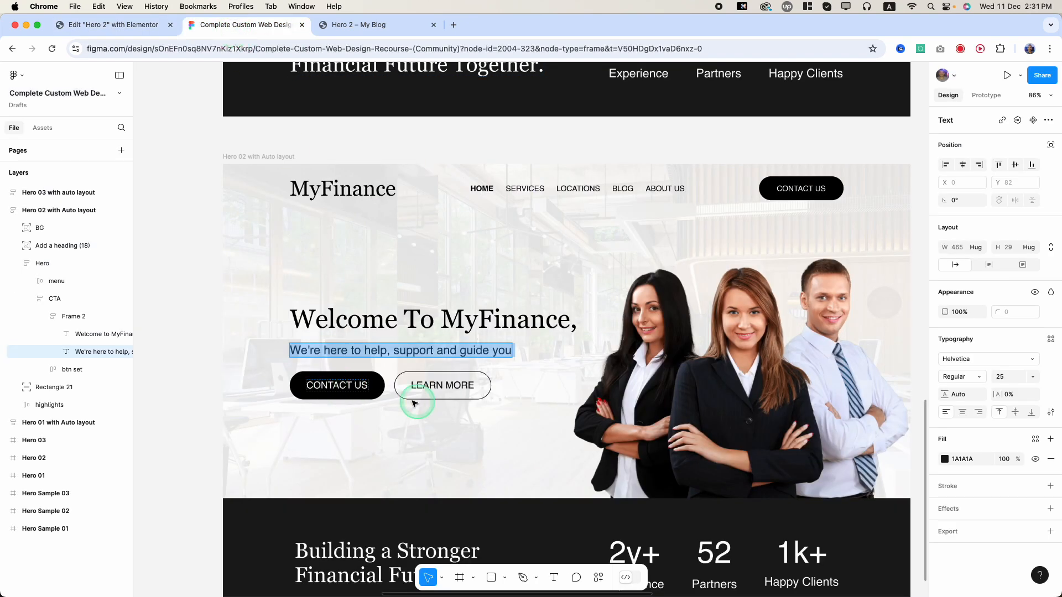
click(114, 24)
click(232, 25)
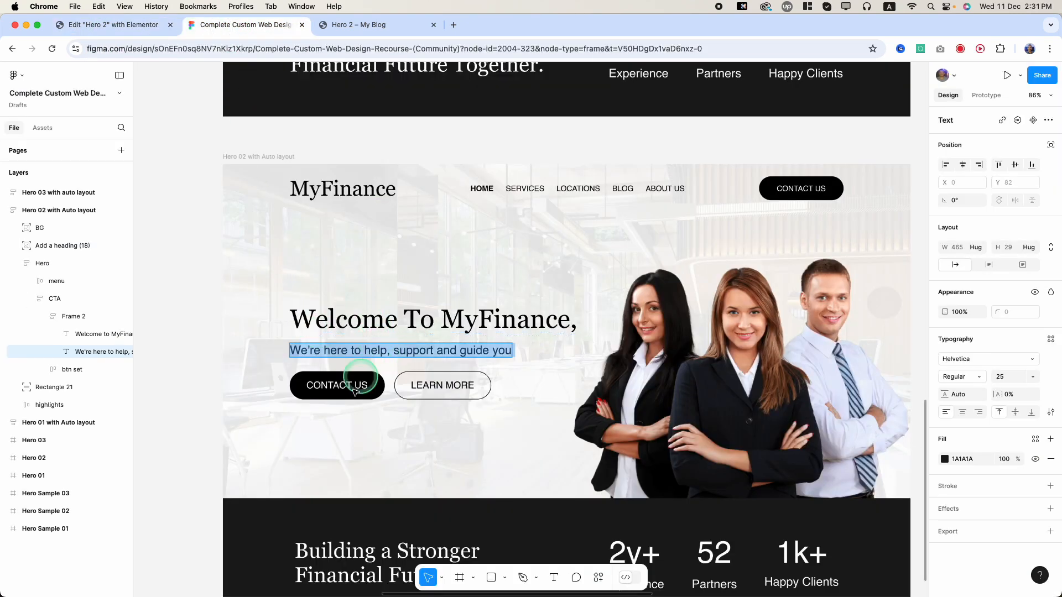
key(Escape)
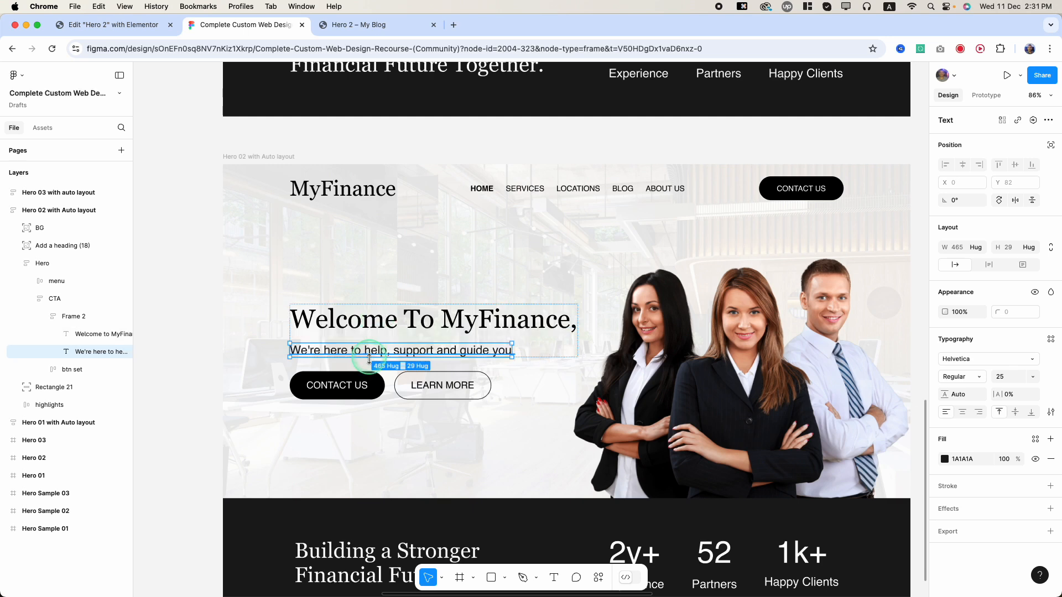
click(114, 25)
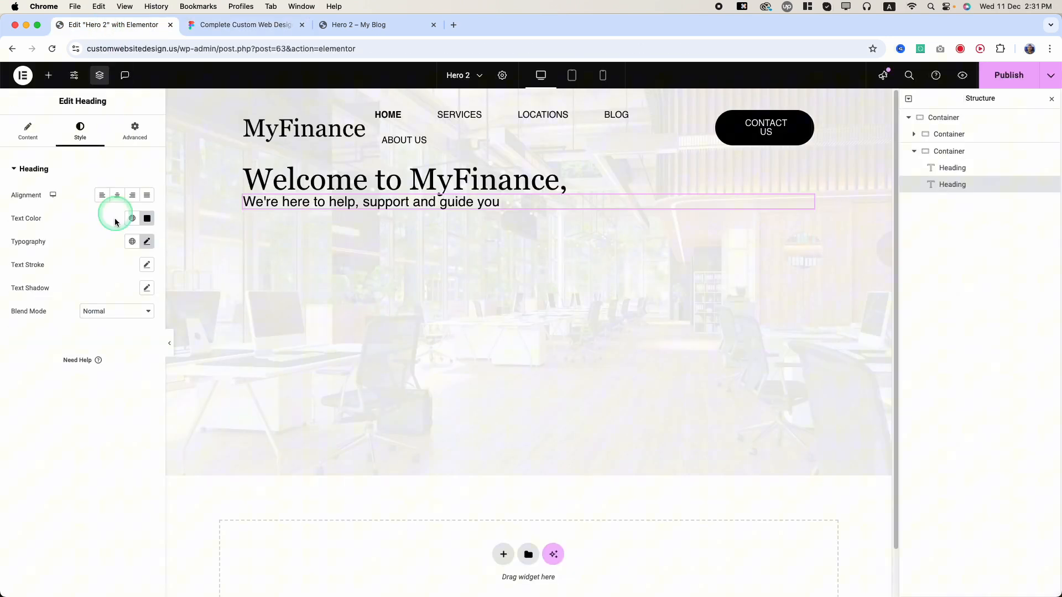
click(249, 172)
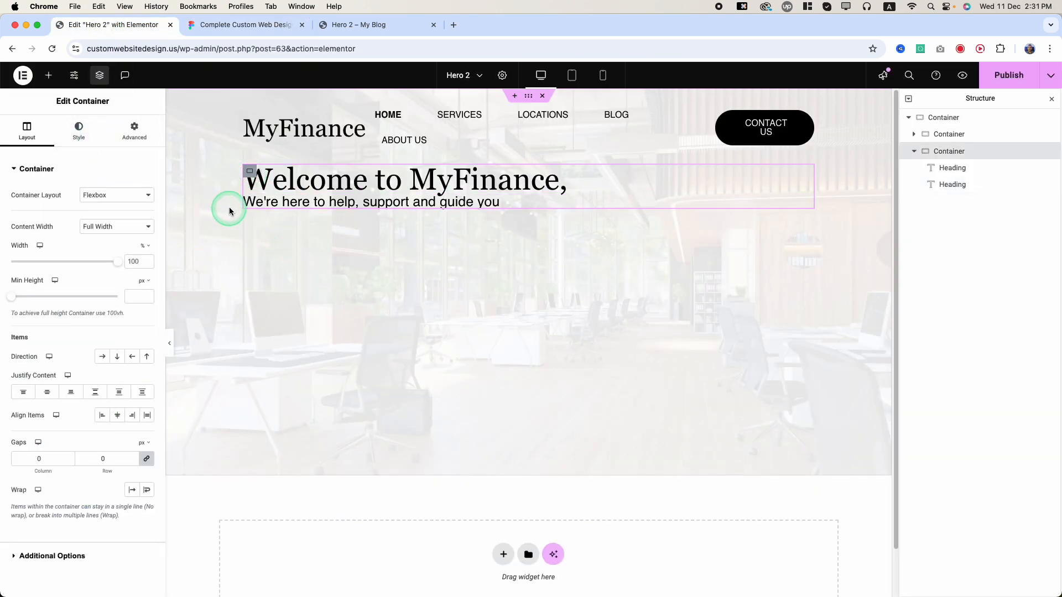
click(40, 463)
click(104, 461)
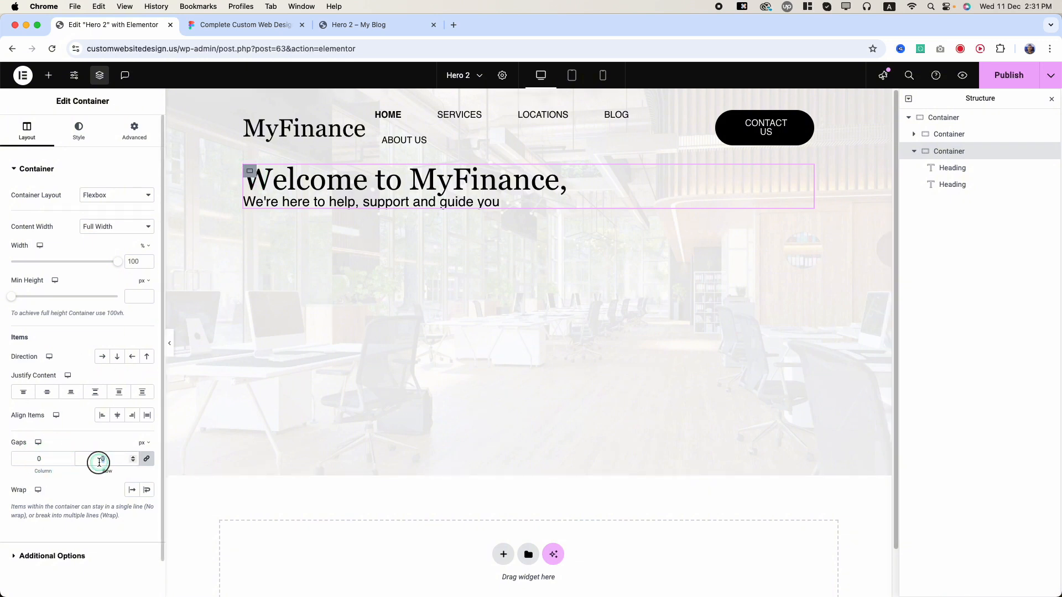
click(147, 460)
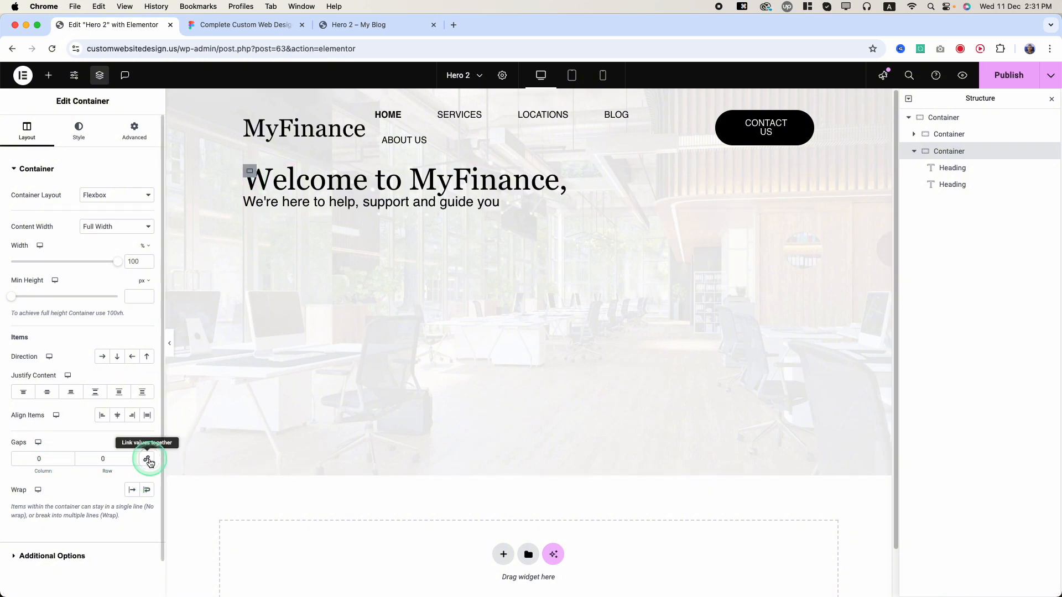
click(117, 455)
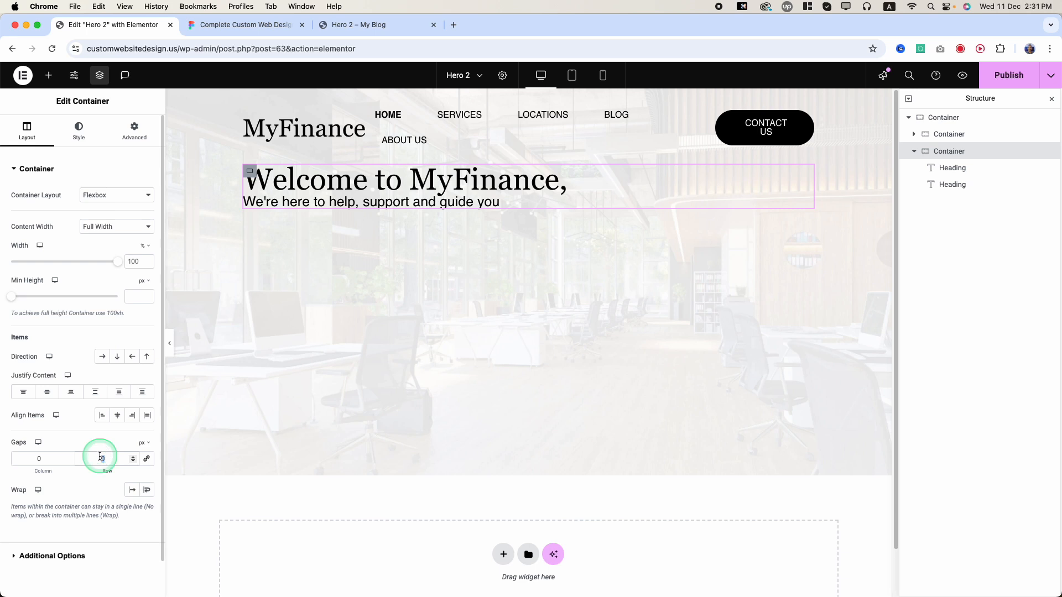
text(20)
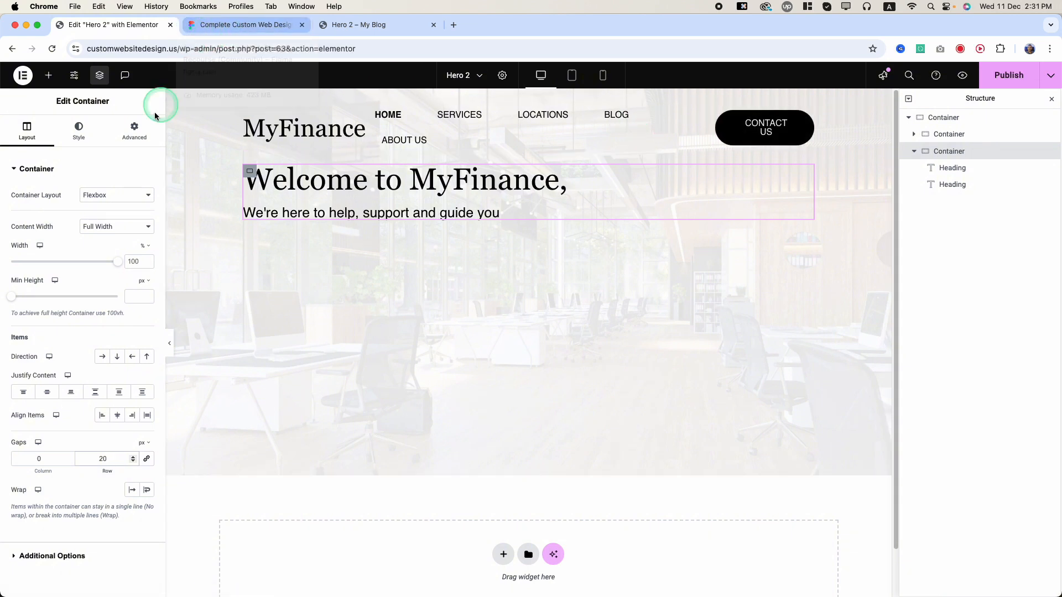
Step: Add a Button widget directly below the supporting text in the hero container
click(49, 75)
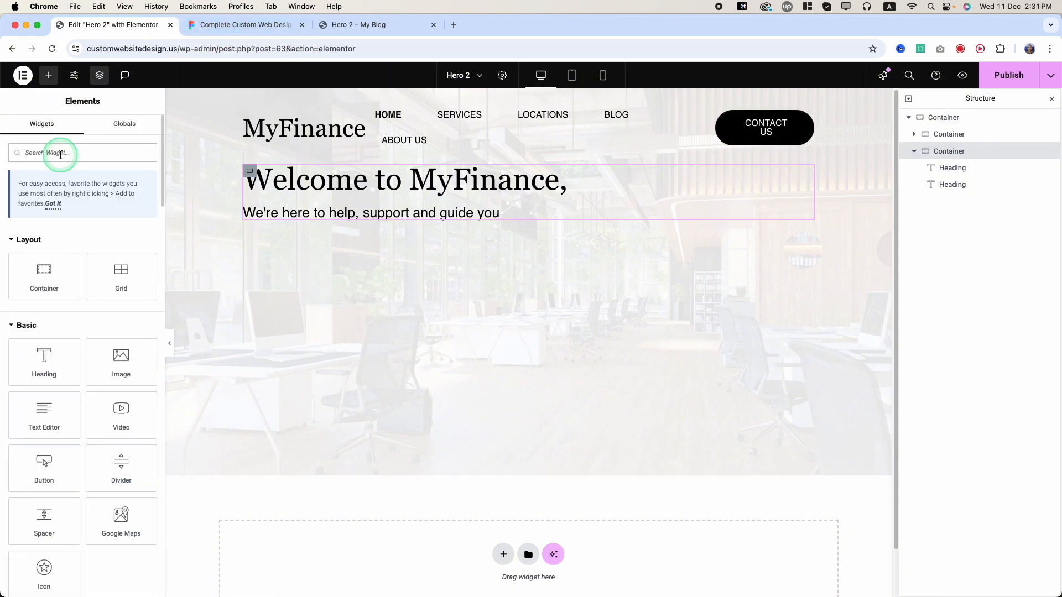
text(but)
drag(47, 248, 323, 221)
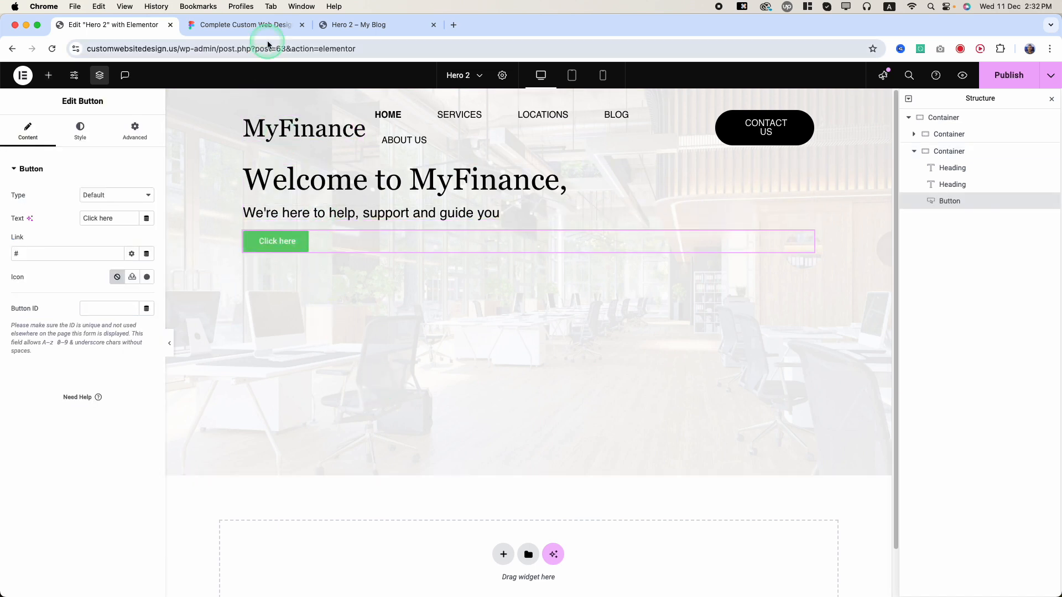
Step: Examine the typography and inner spacing of the hero's CONTACT US button in the Figma design
click(260, 24)
click(342, 383)
click(344, 382)
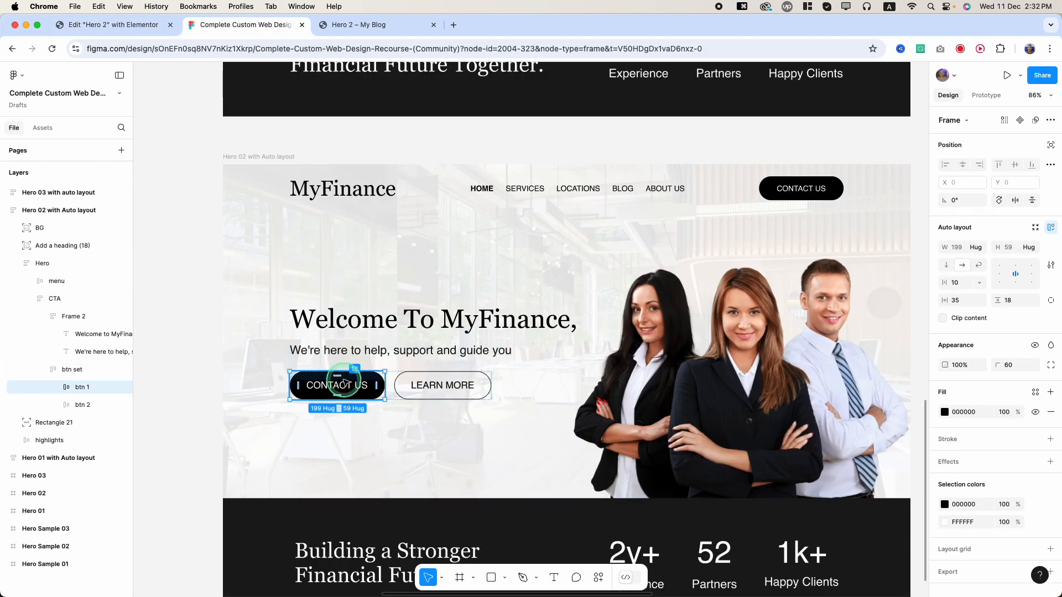
double_click(344, 383)
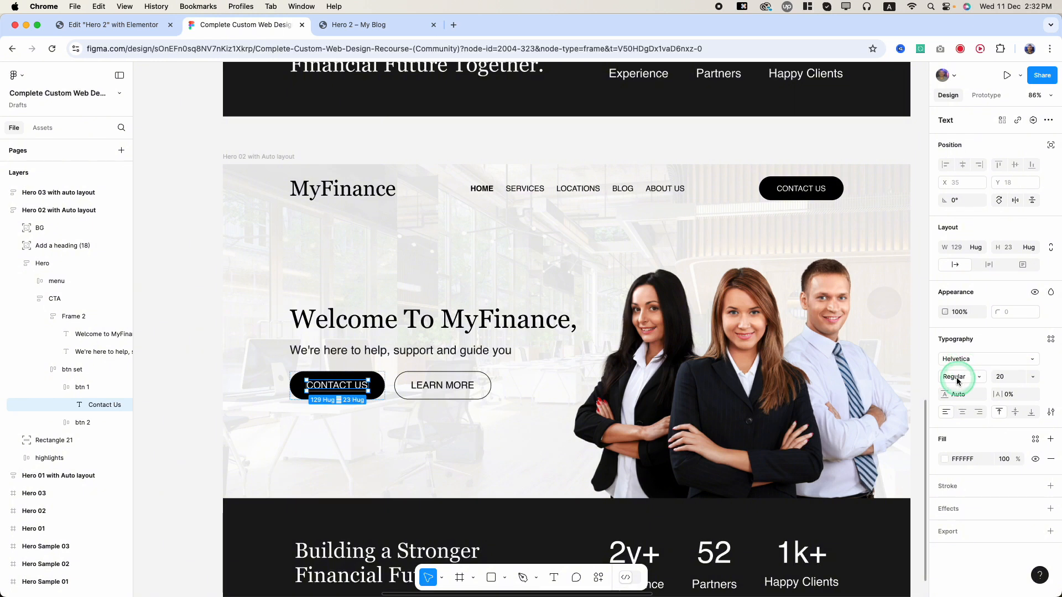
key(alt)
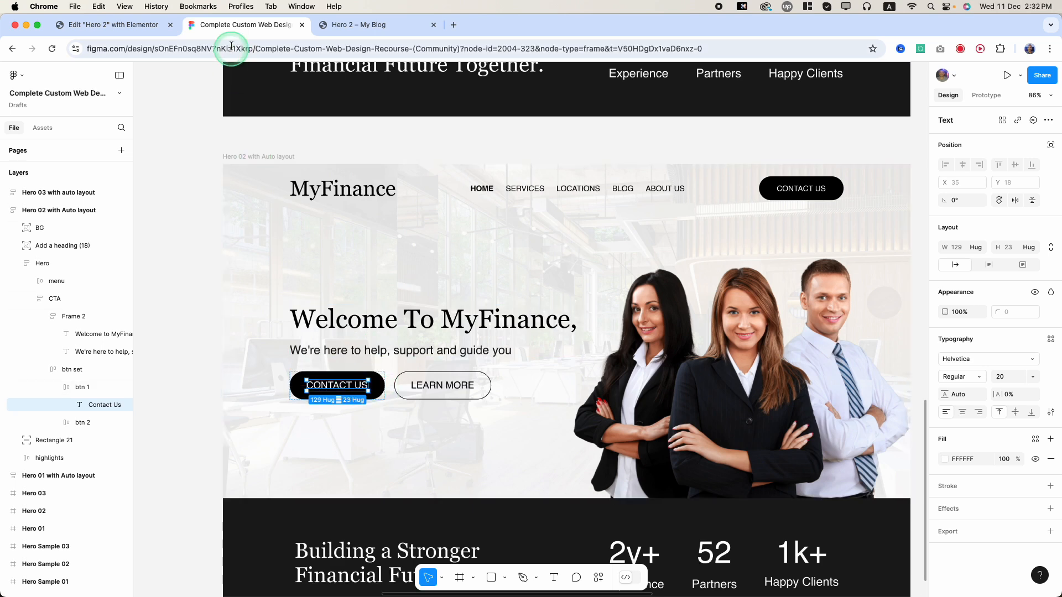
click(110, 25)
click(245, 25)
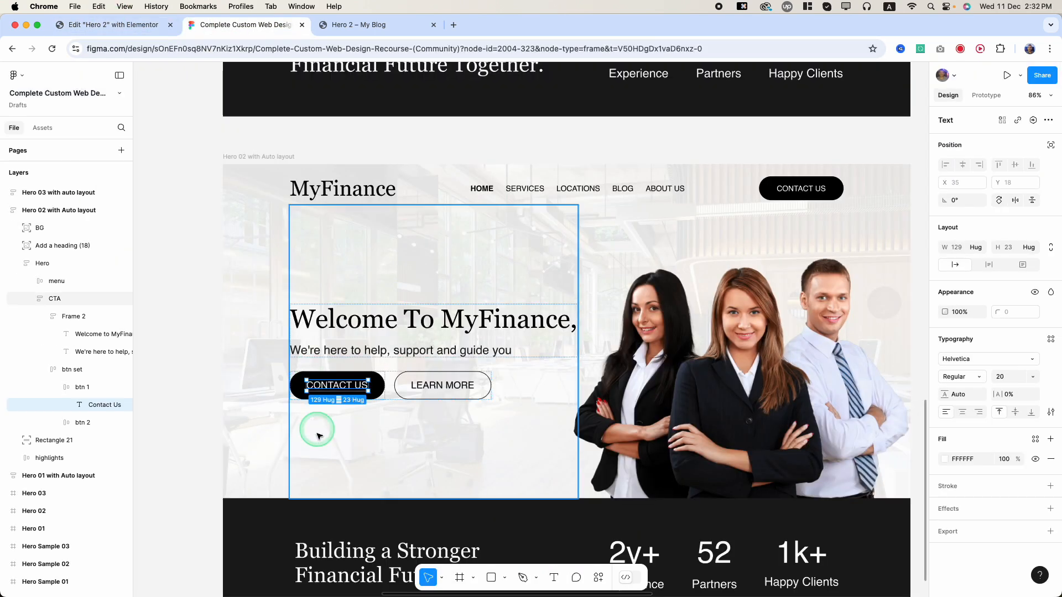
Step: Copy the hero button's label from Figma and set the new Elementor button's text to "Contact Us"
double_click(351, 378)
key(super+c)
key(super+c)
click(108, 31)
click(109, 218)
key(super+a)
key(super+v)
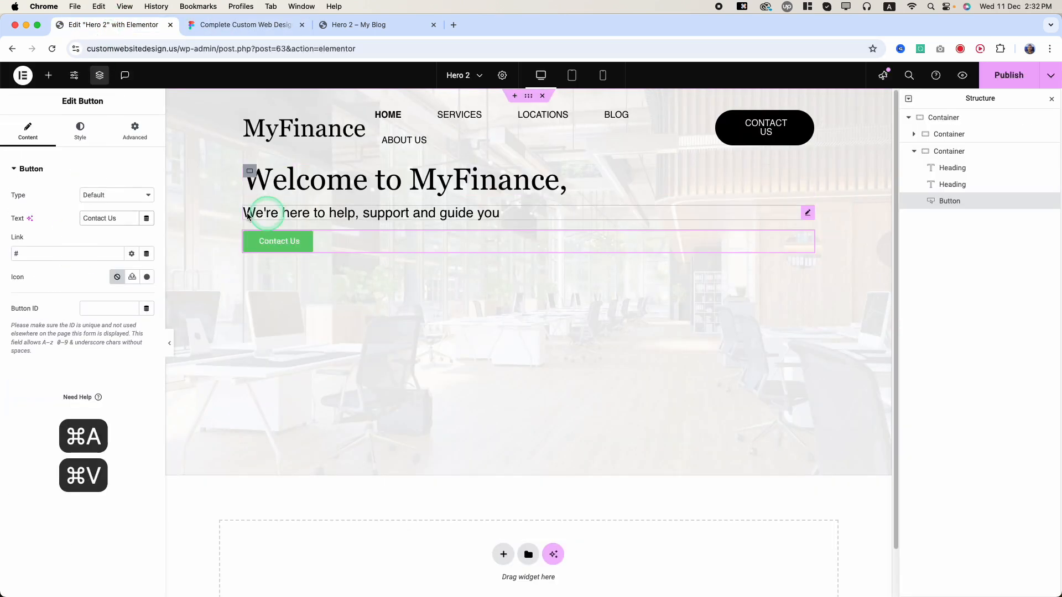
Step: Set the button's typography to Helvetica, size 20 px, weight 400 (Normal) and Uppercase transform, matching Figma
click(80, 132)
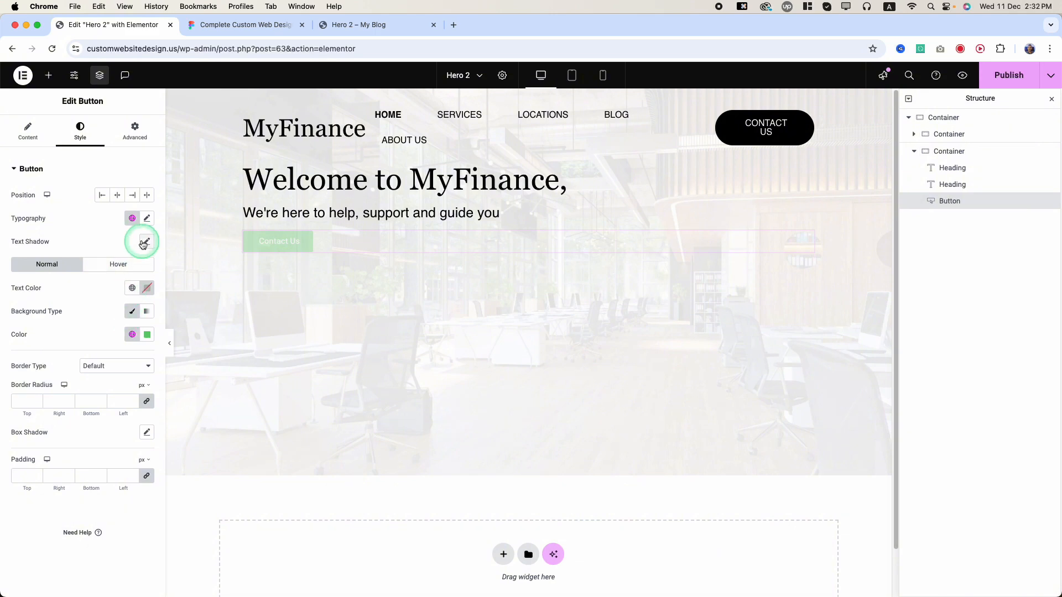
click(147, 218)
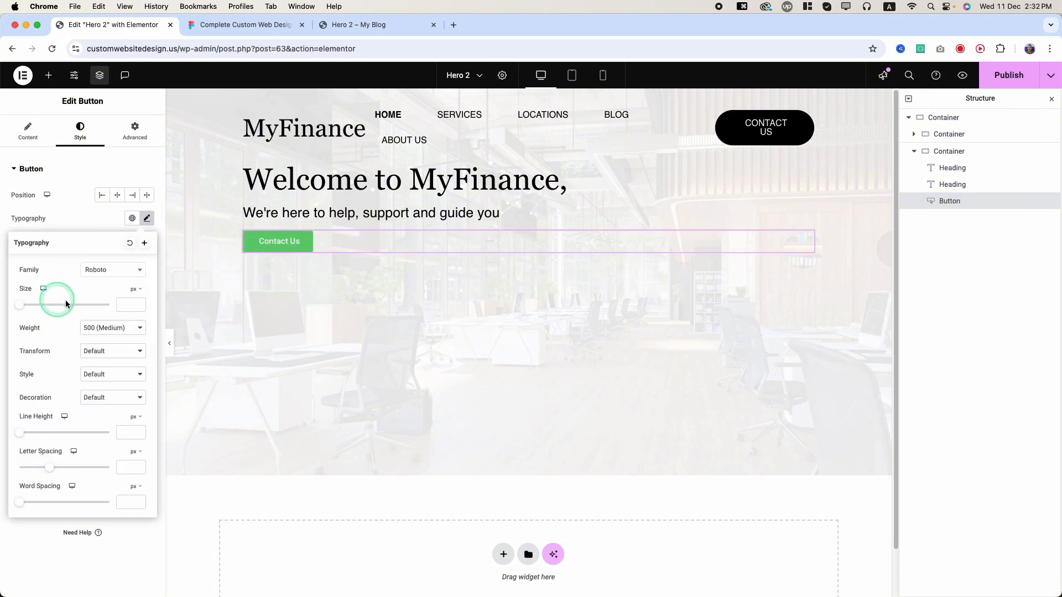
click(127, 305)
text(20)
click(113, 269)
text(hel)
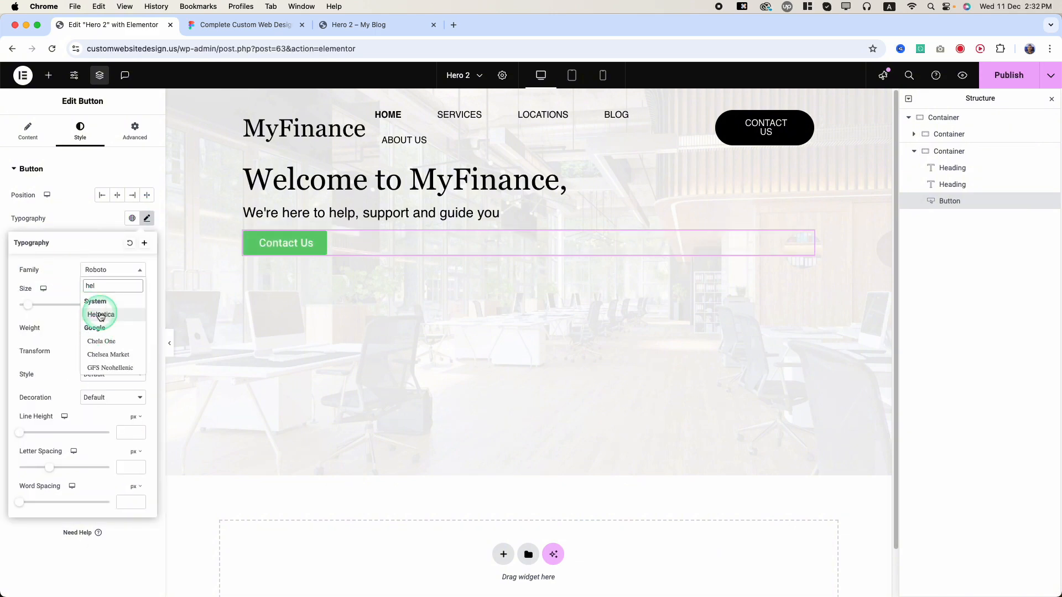
click(100, 315)
click(232, 25)
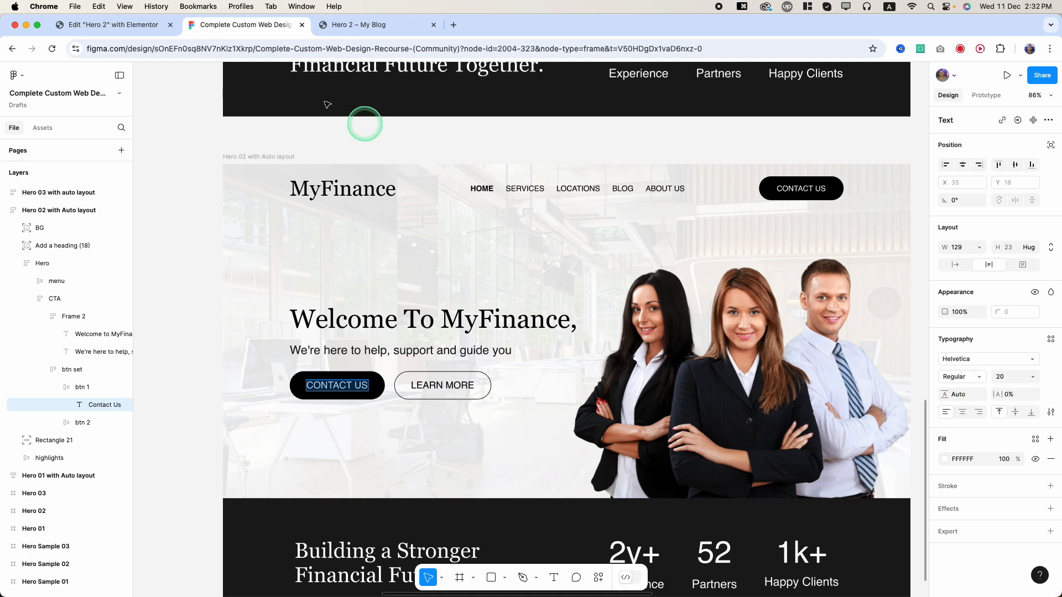
click(110, 25)
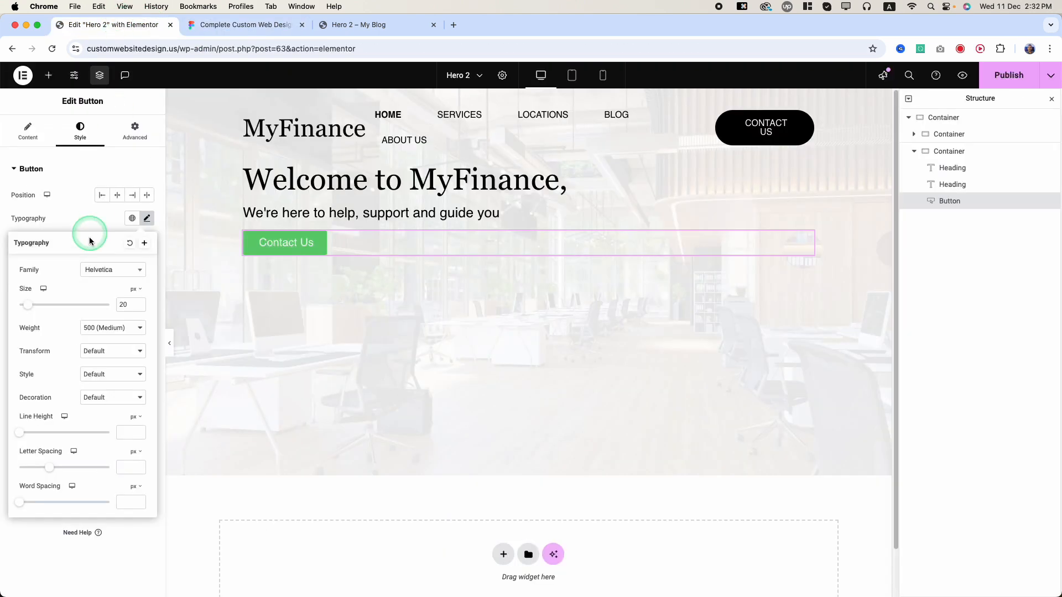
click(101, 357)
click(95, 362)
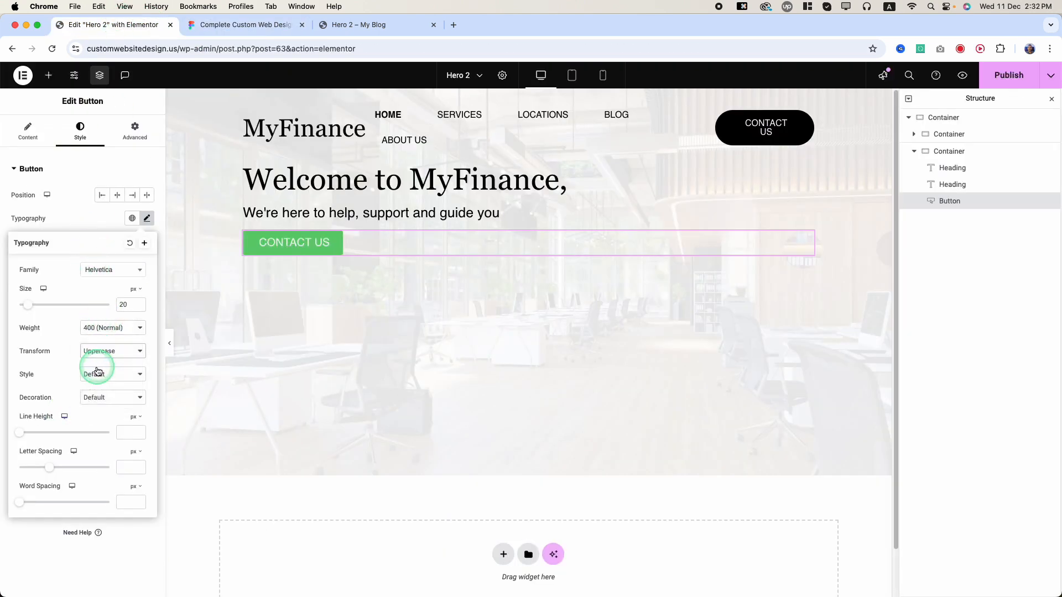
Step: Check the Contact Us label's inner spacing in Figma and set the Elementor button's padding to 18 px top/bottom and 35 px right/left
click(226, 32)
click(326, 382)
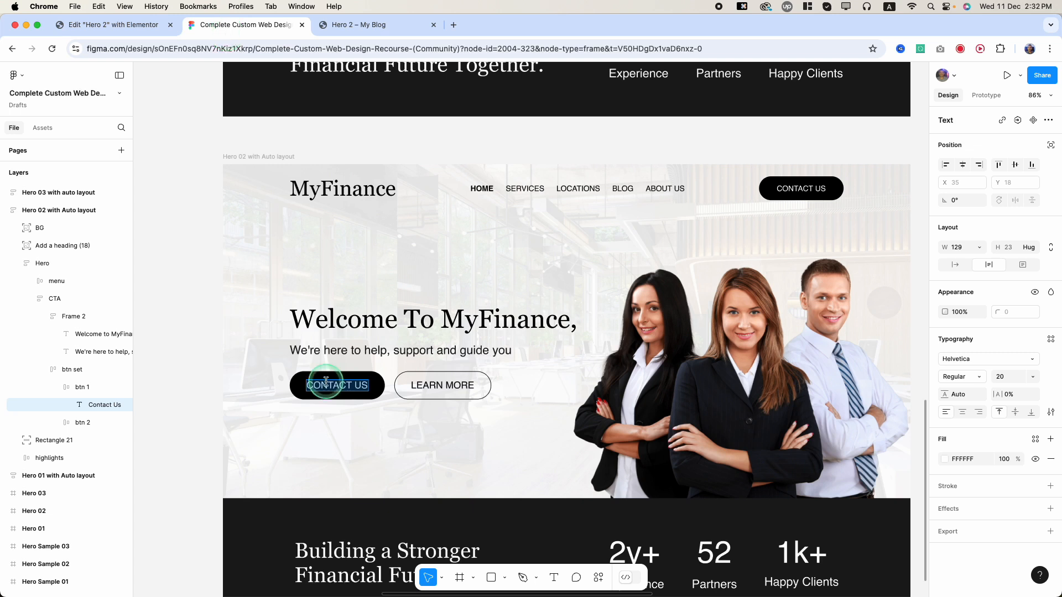
key(Escape)
key(alt)
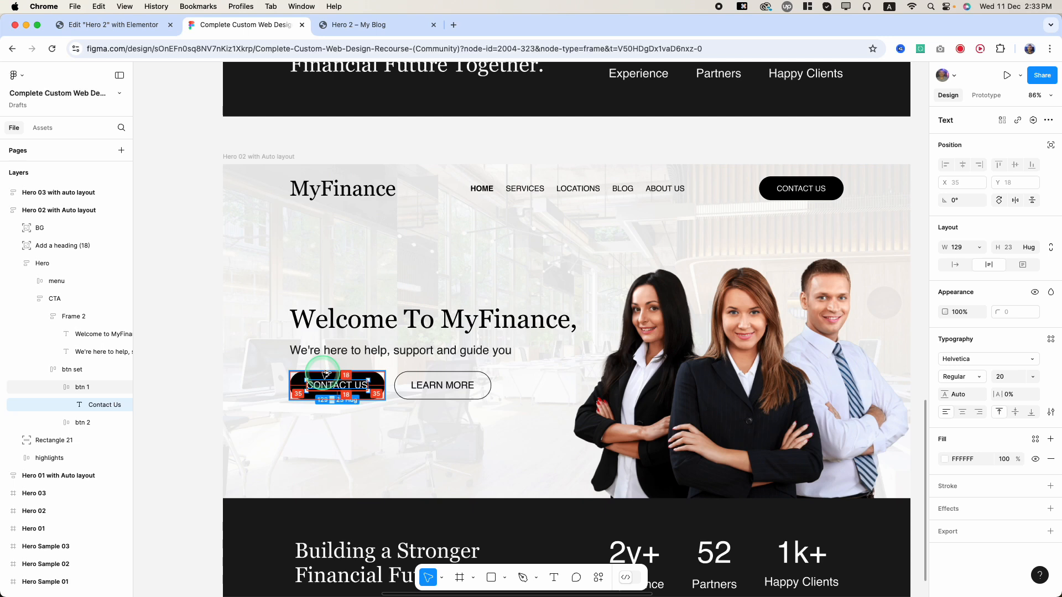
click(119, 24)
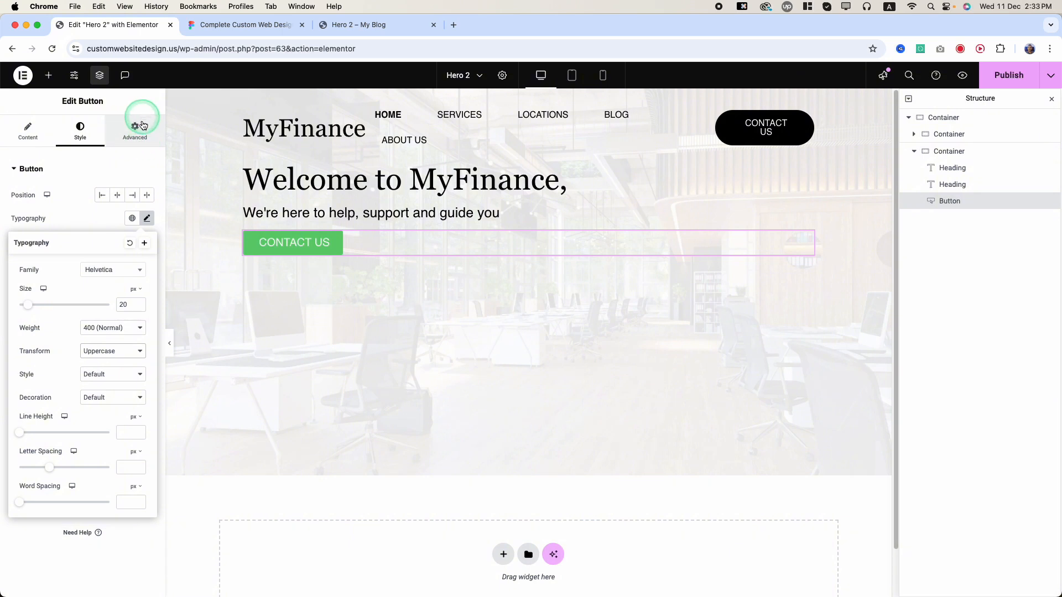
click(142, 125)
click(145, 252)
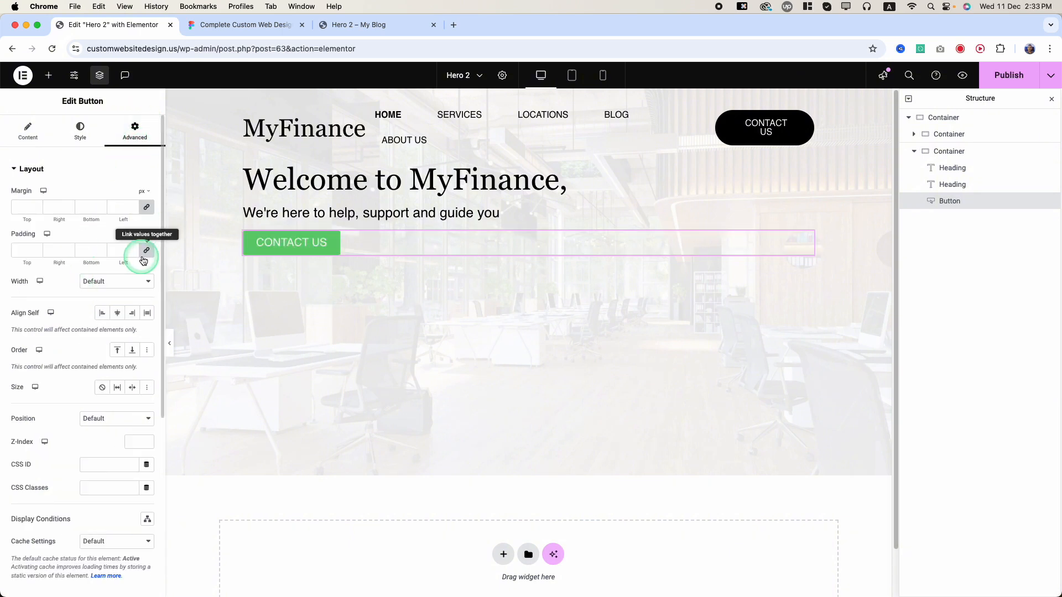
click(81, 131)
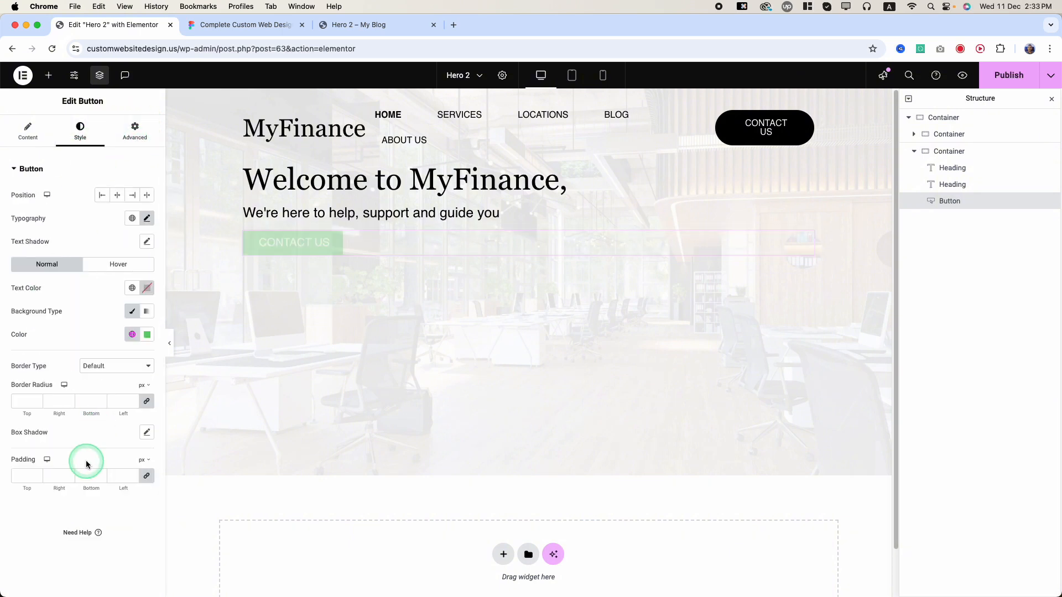
click(148, 476)
drag(29, 479, 15, 479)
text(1)
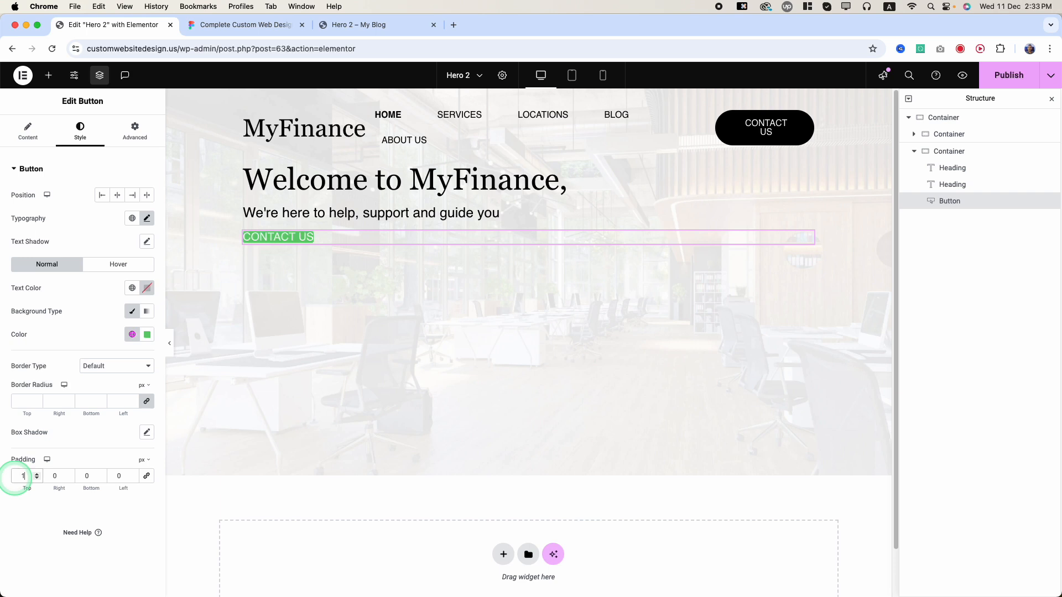
text(8)
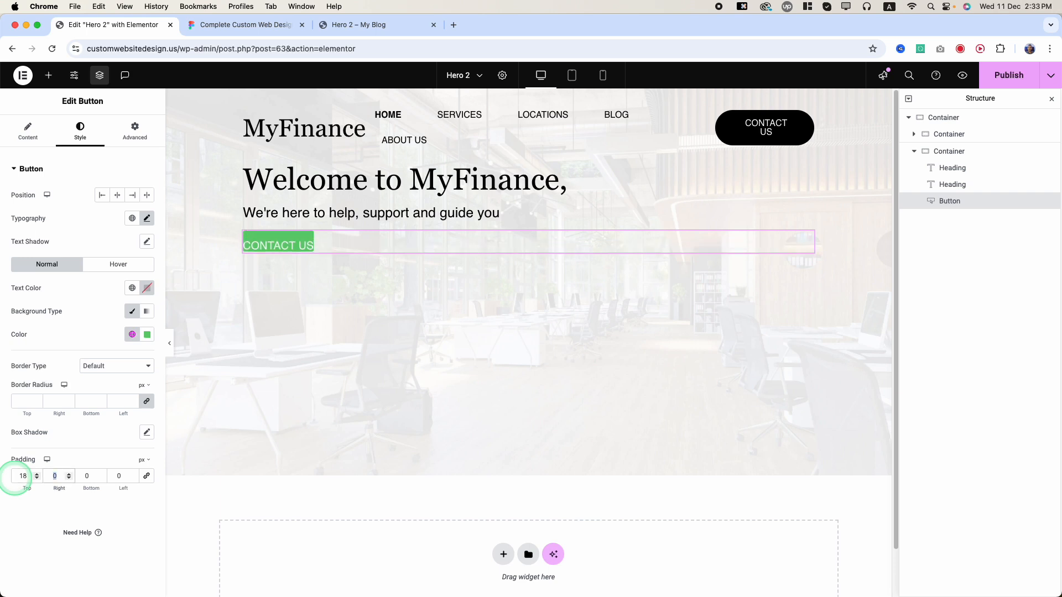
text(18)
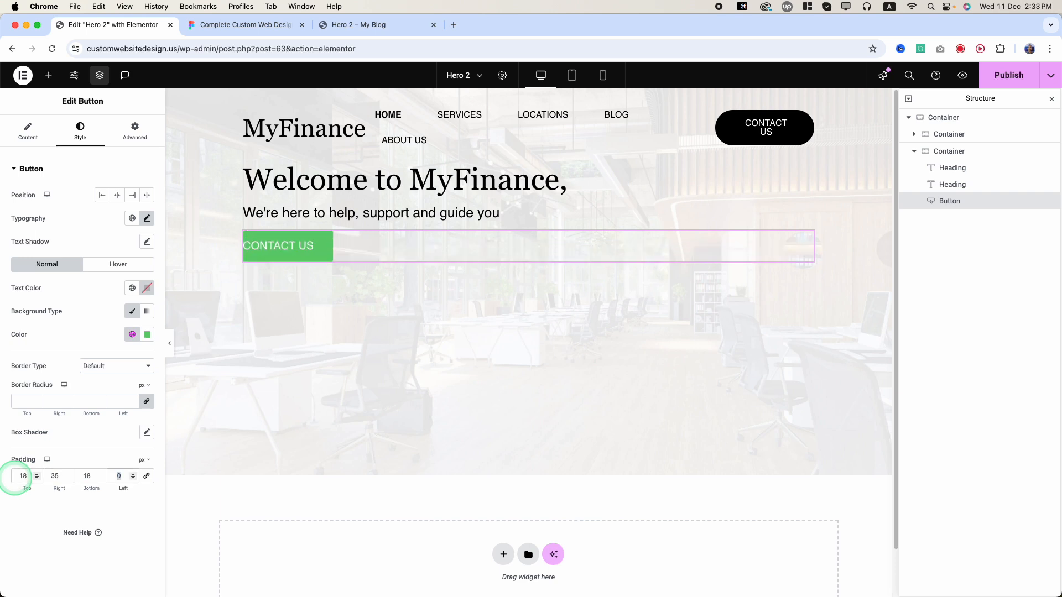
text(35)
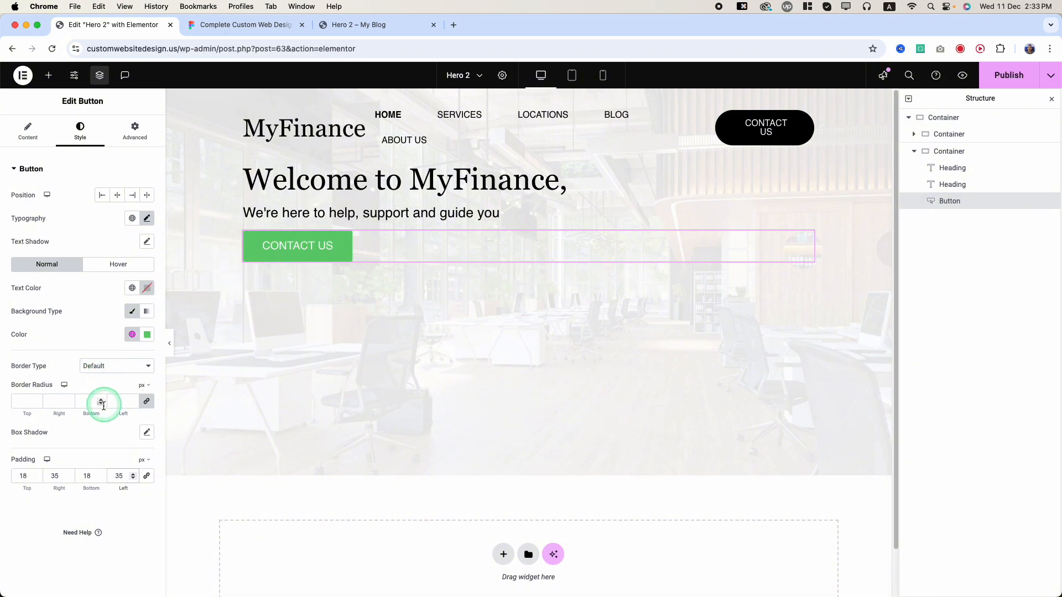
Step: Check the CONTACT US button's corner radius in Figma and set the Elementor button's border radius to 60 px on all corners
click(212, 25)
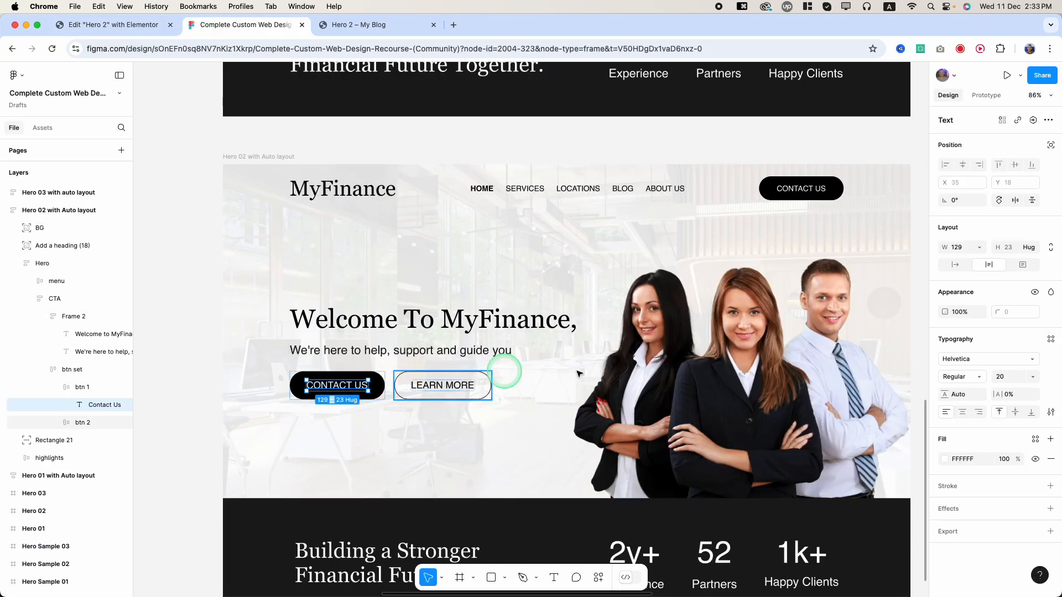
click(142, 25)
click(22, 399)
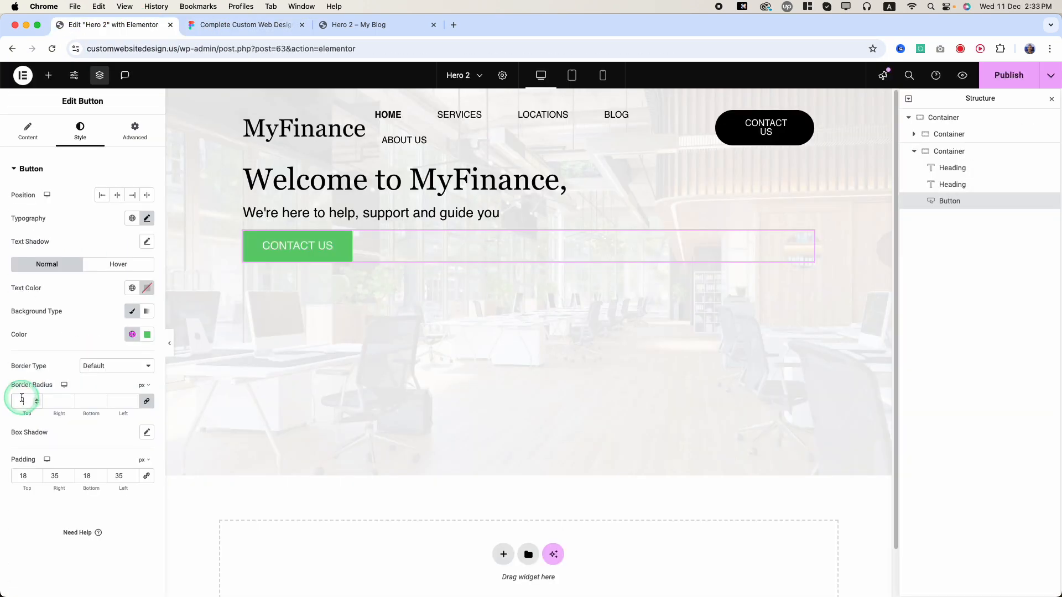
click(228, 25)
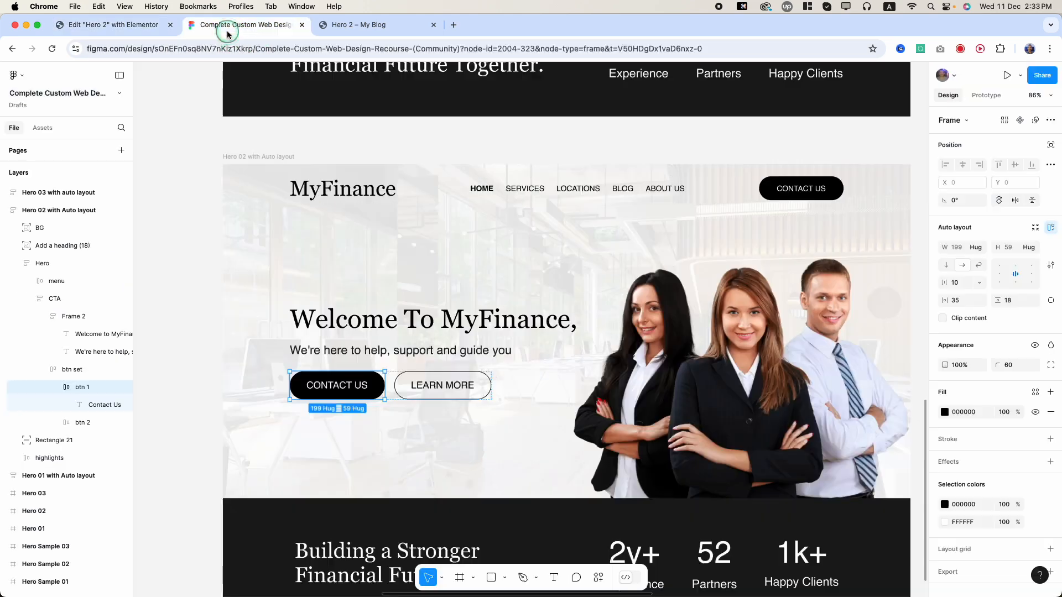
click(141, 27)
Step: Set the CONTACT US button's normal background color to solid black
click(146, 335)
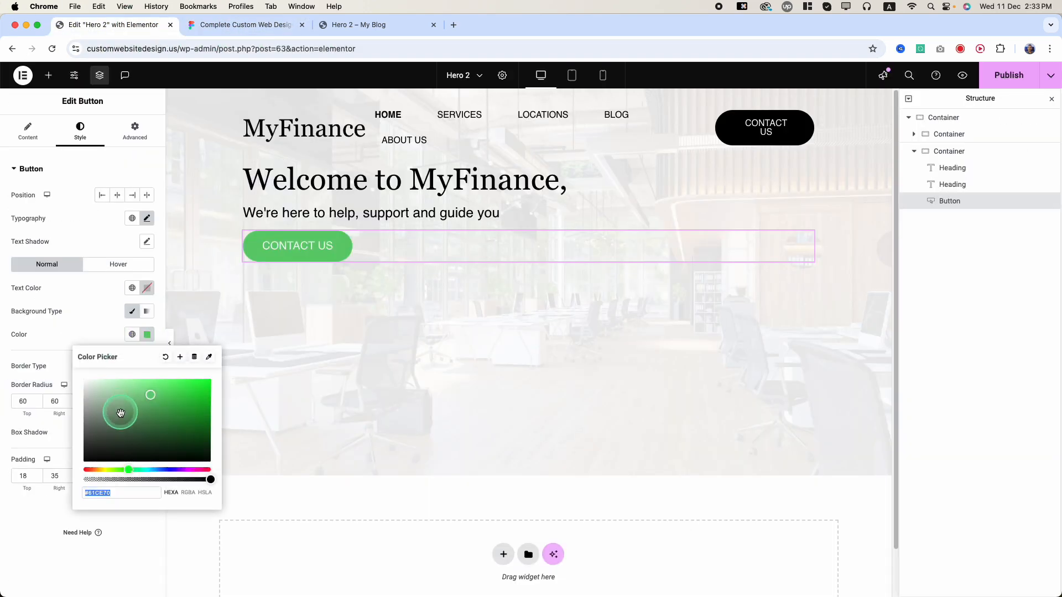
drag(131, 436, 32, 505)
click(52, 284)
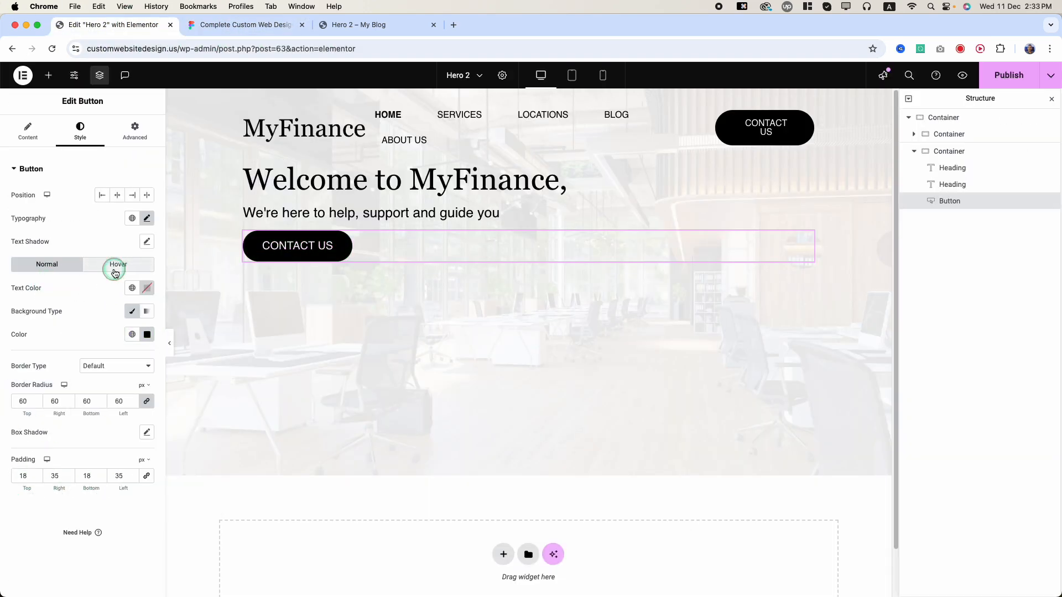
Step: Set the CONTACT US button's hover text color to #000000 and its hover background color to #FFFFFF
click(115, 271)
click(147, 288)
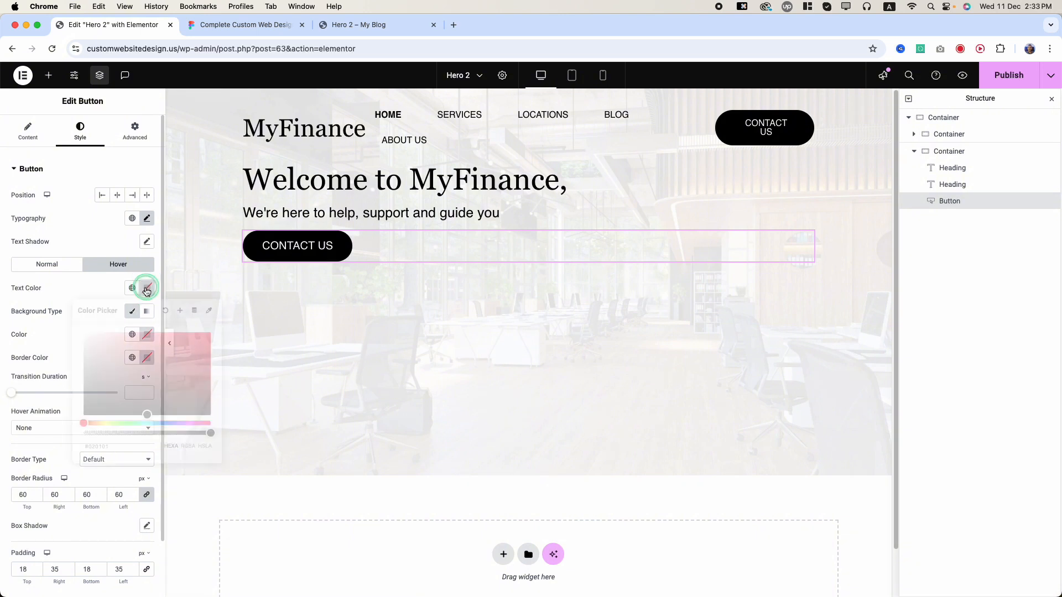
drag(125, 351, 57, 454)
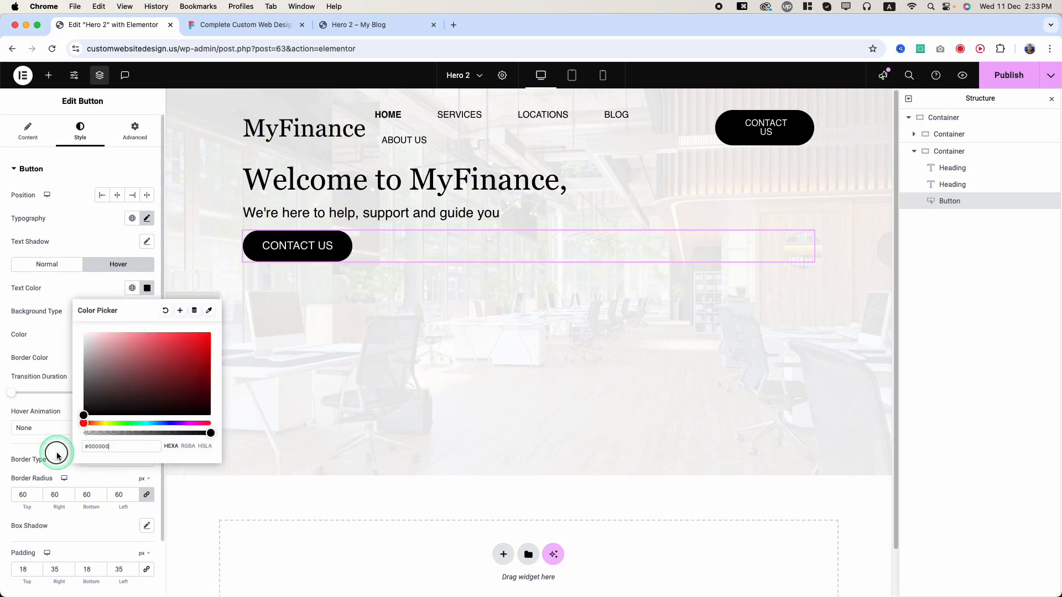
click(67, 301)
click(147, 335)
mouse_move(126, 404)
mouse_down()
mouse_move(69, 397)
mouse_move(23, 343)
mouse_up()
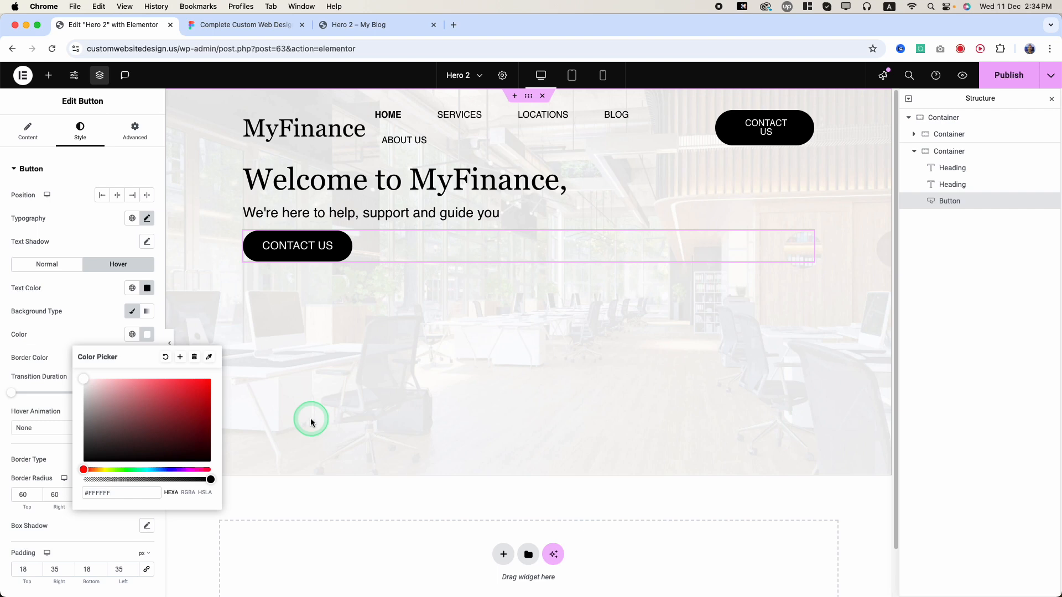
Step: Switch to the Figma design and copy the label text of the hero's LEARN MORE button
click(243, 24)
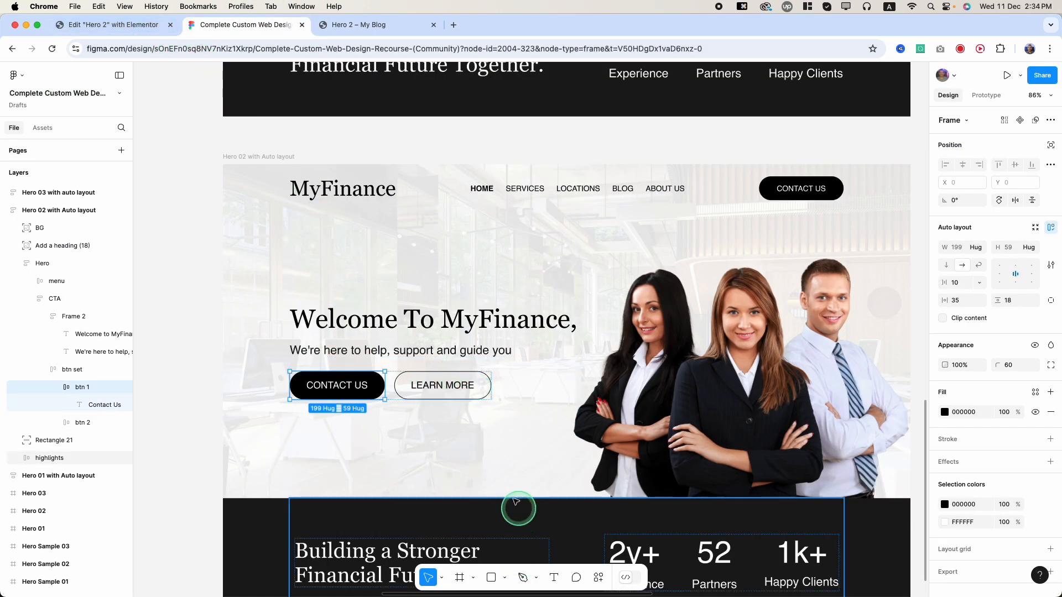
double_click(437, 385)
double_click(437, 386)
key(super+c)
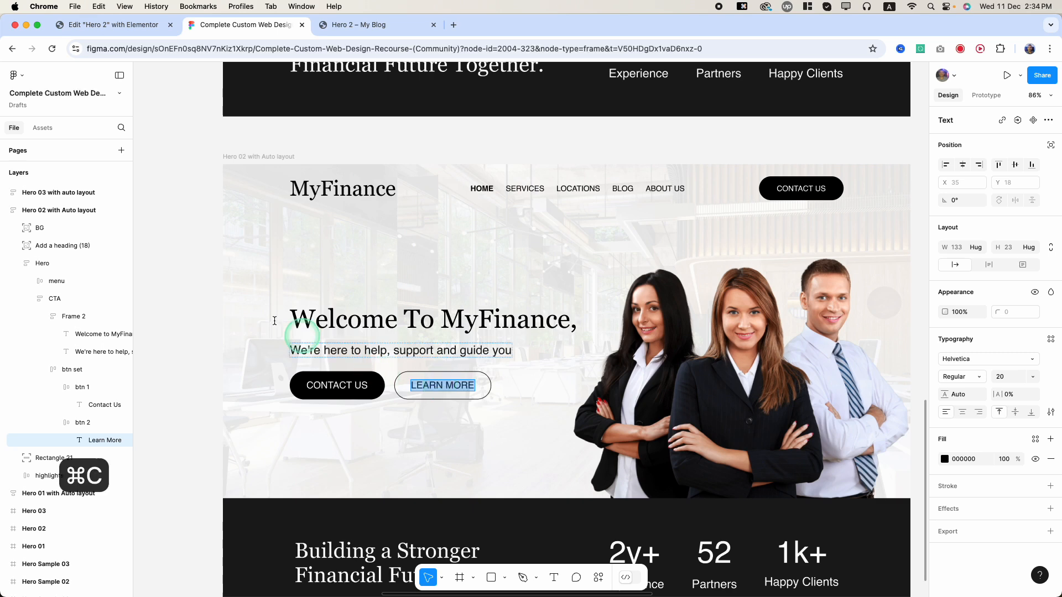
Step: Return to Elementor and duplicate the hero's CONTACT US button
click(111, 24)
click(317, 253)
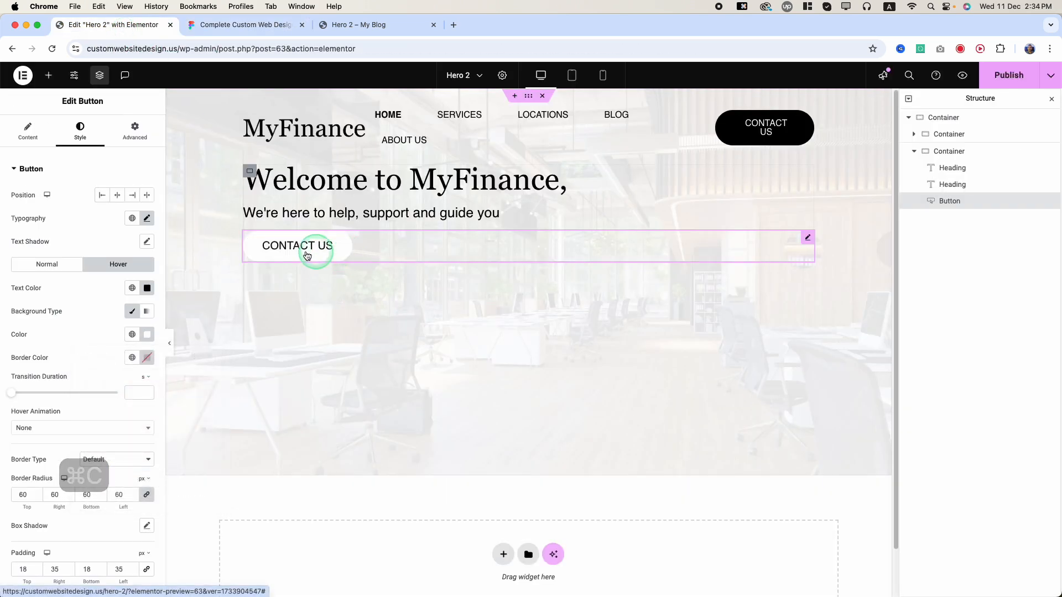
right_click(307, 256)
click(336, 283)
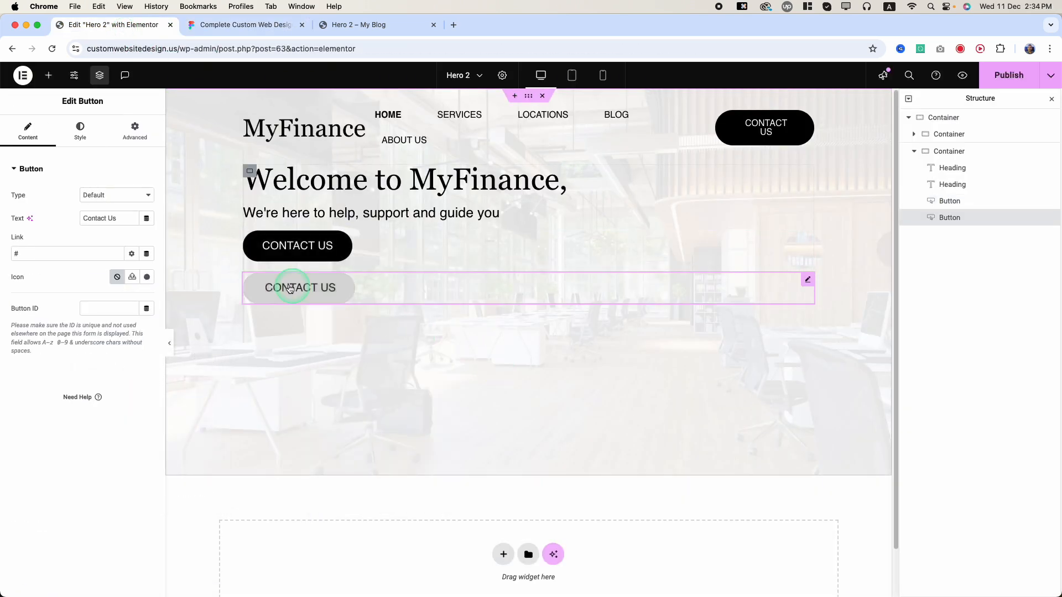
Step: Replace the duplicated button's text with the copied label "Learn More"
right_click(282, 244)
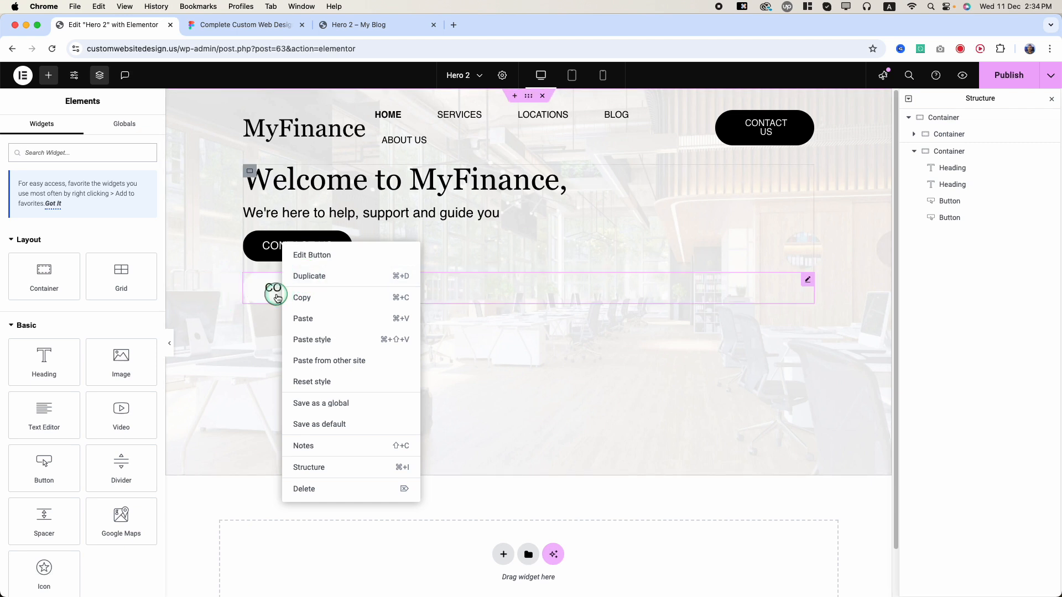
click(481, 297)
click(280, 287)
click(115, 219)
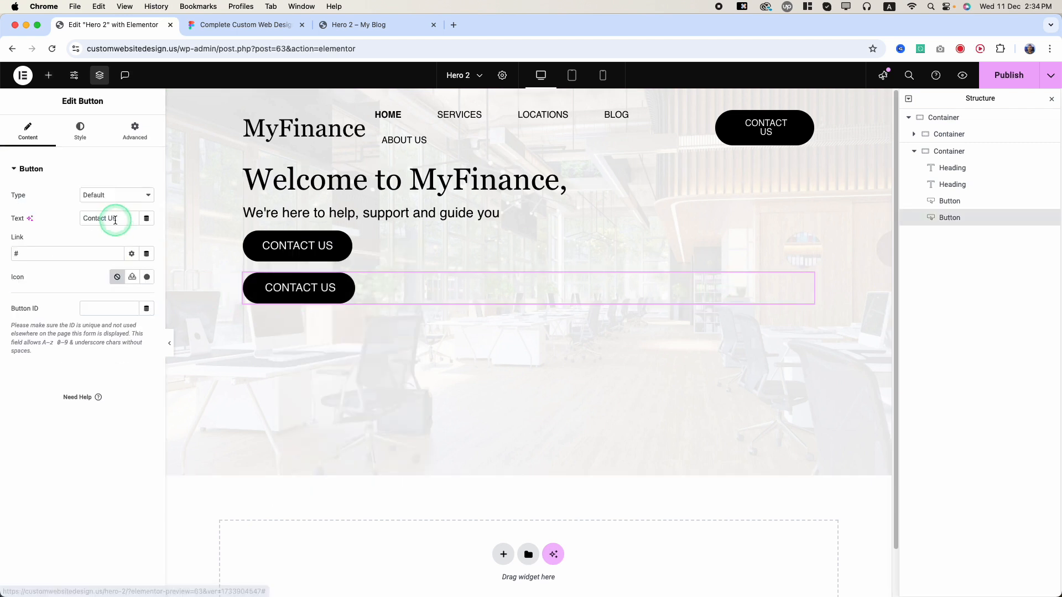
key(super+a)
key(super+v)
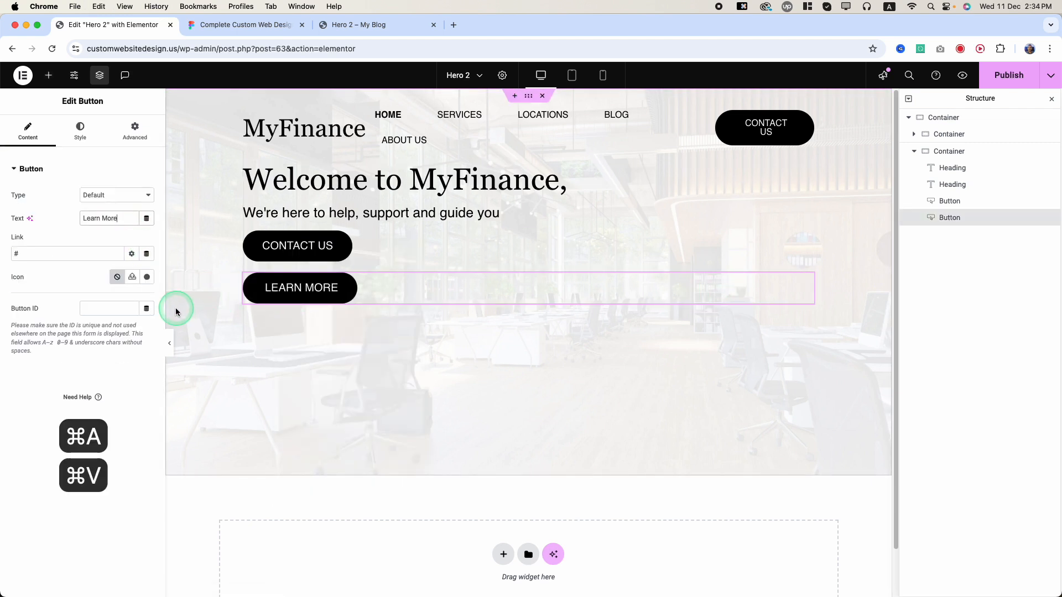
Step: Make the Learn More button's normal background fully transparent (#00000000) and set its text color to #000000
click(82, 133)
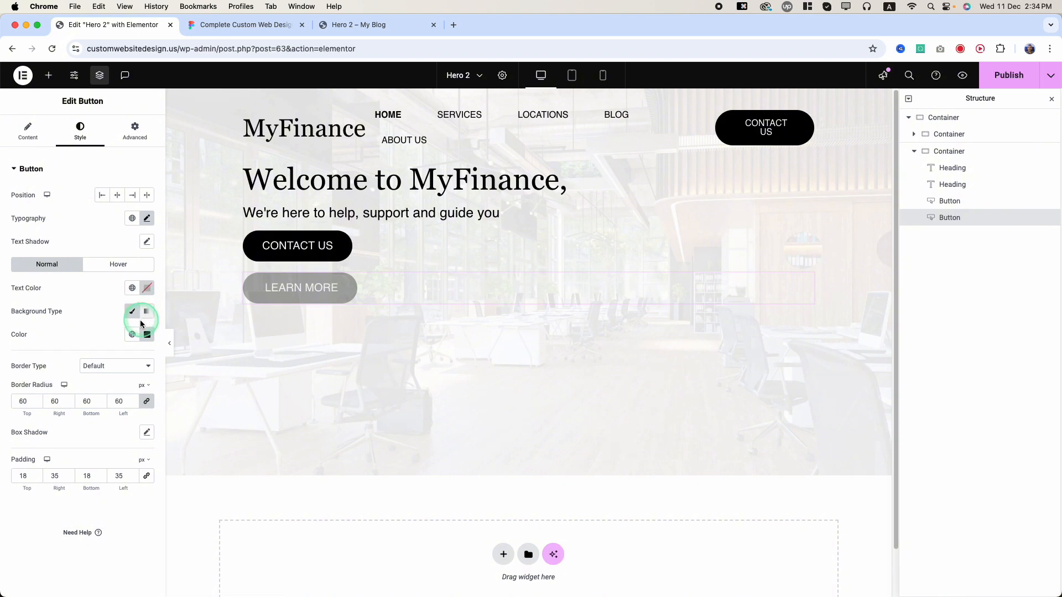
click(147, 335)
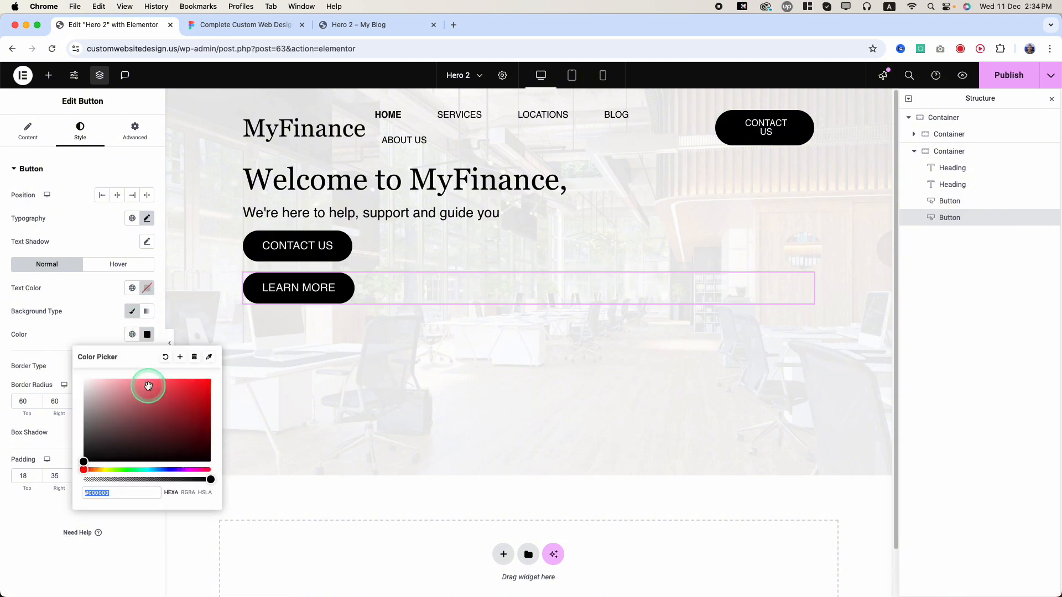
drag(202, 480, 41, 476)
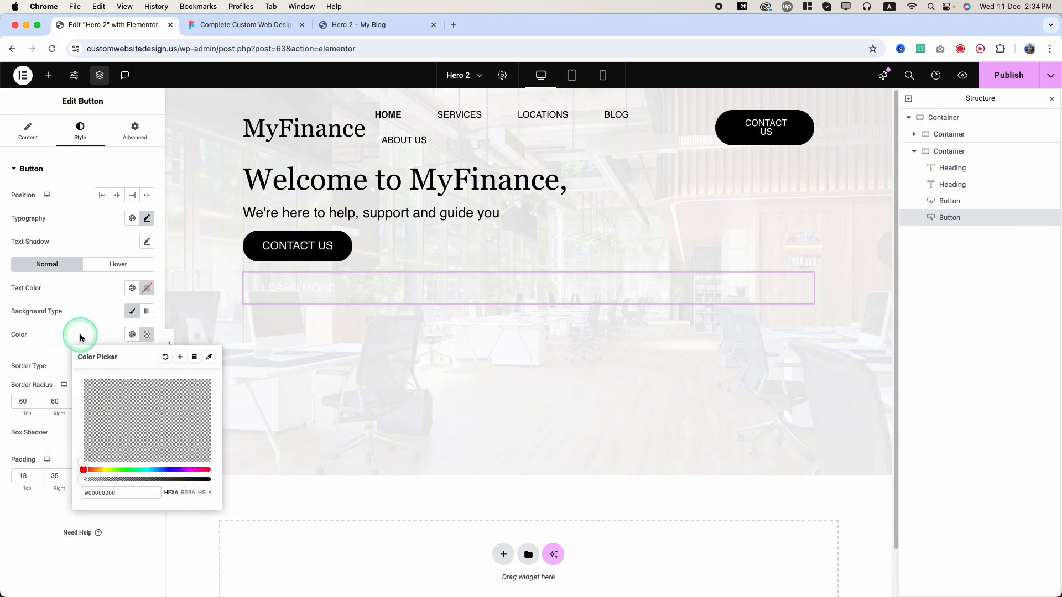
click(85, 311)
click(116, 300)
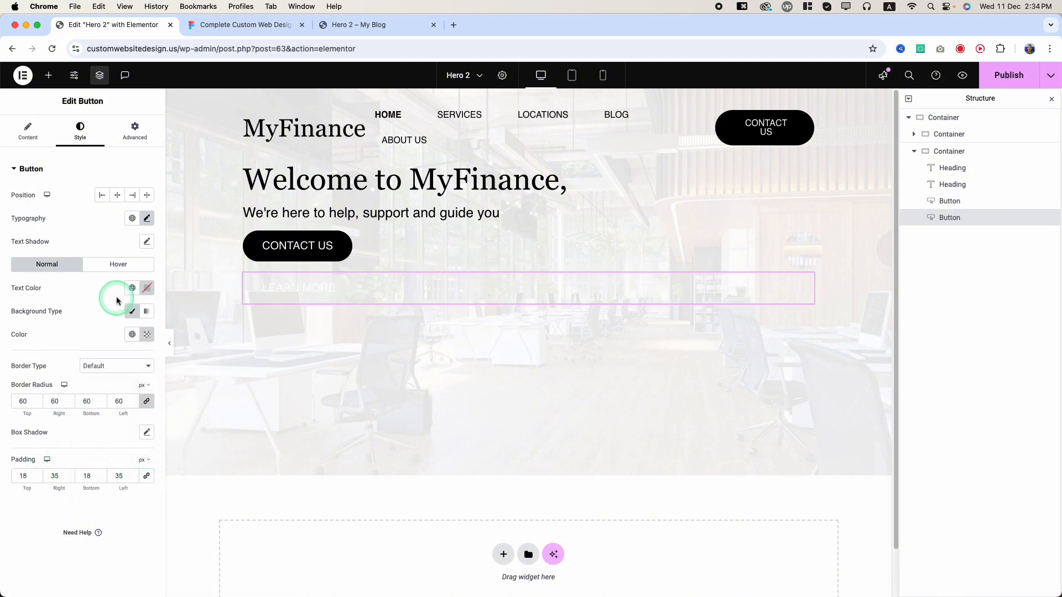
click(147, 288)
drag(108, 400, 20, 450)
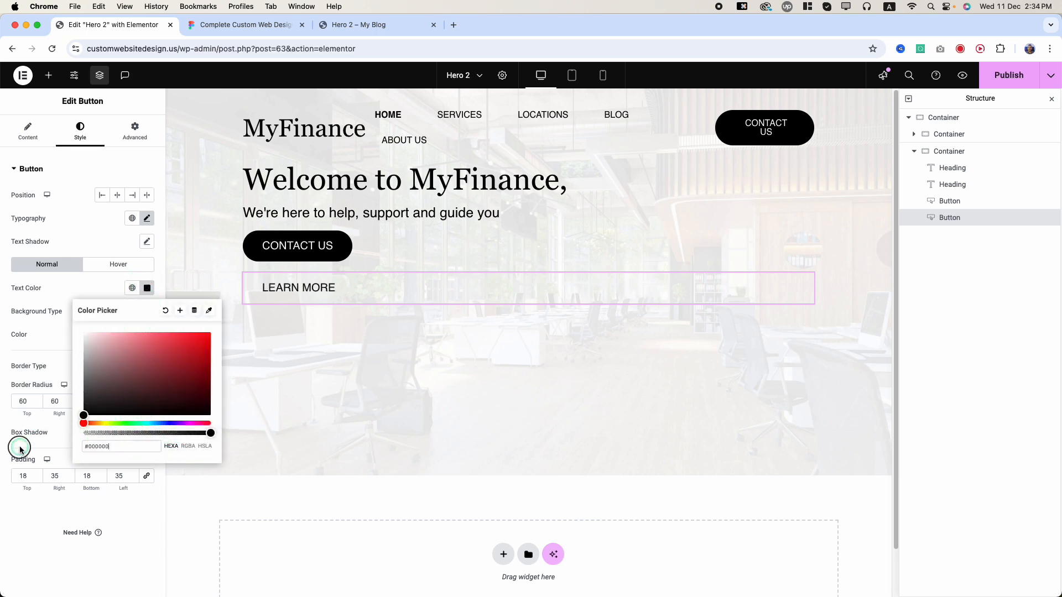
click(64, 296)
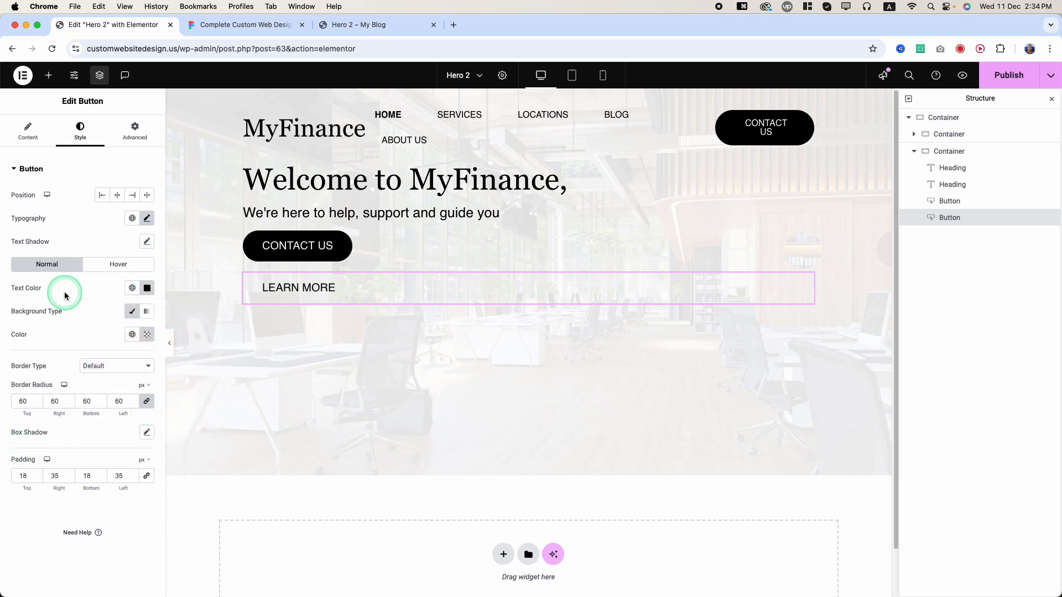
Step: Set the Learn More button's border type to Solid
click(115, 383)
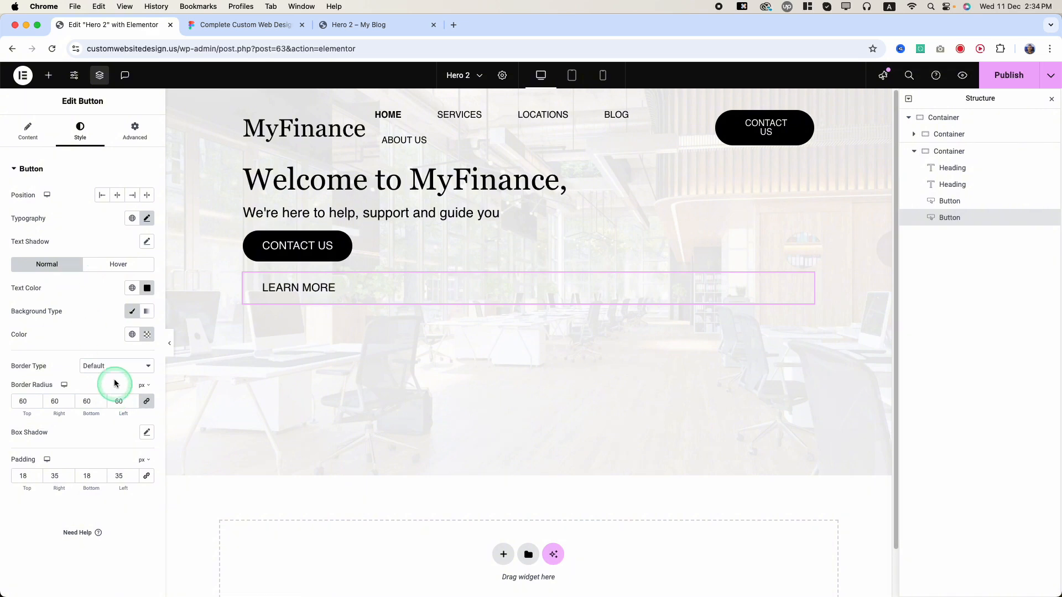
click(105, 374)
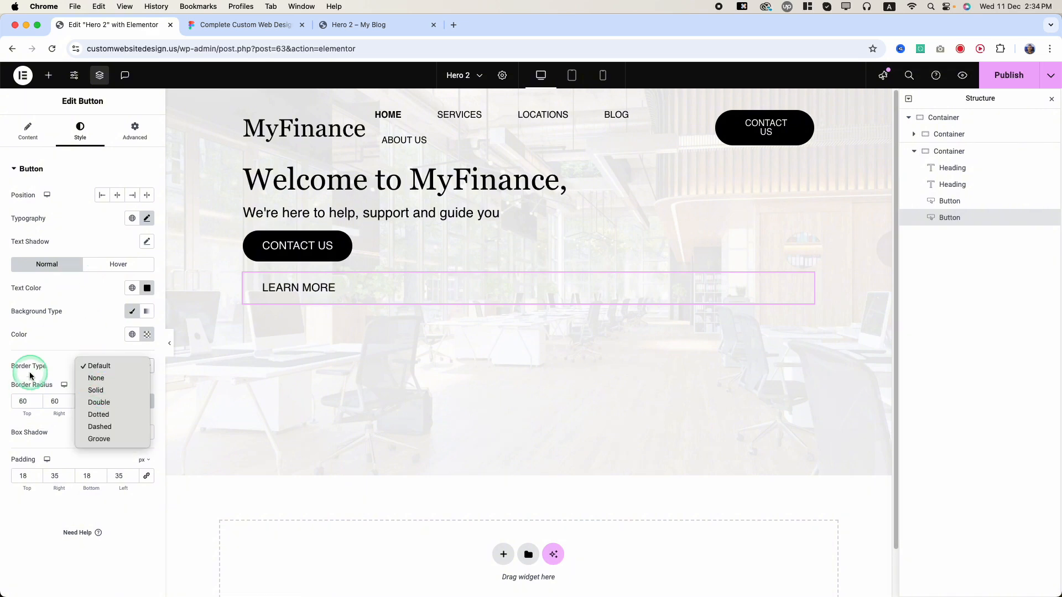
click(90, 390)
Step: Select the LEARN MORE button's frame in the Figma design and examine its stroke settings
click(238, 25)
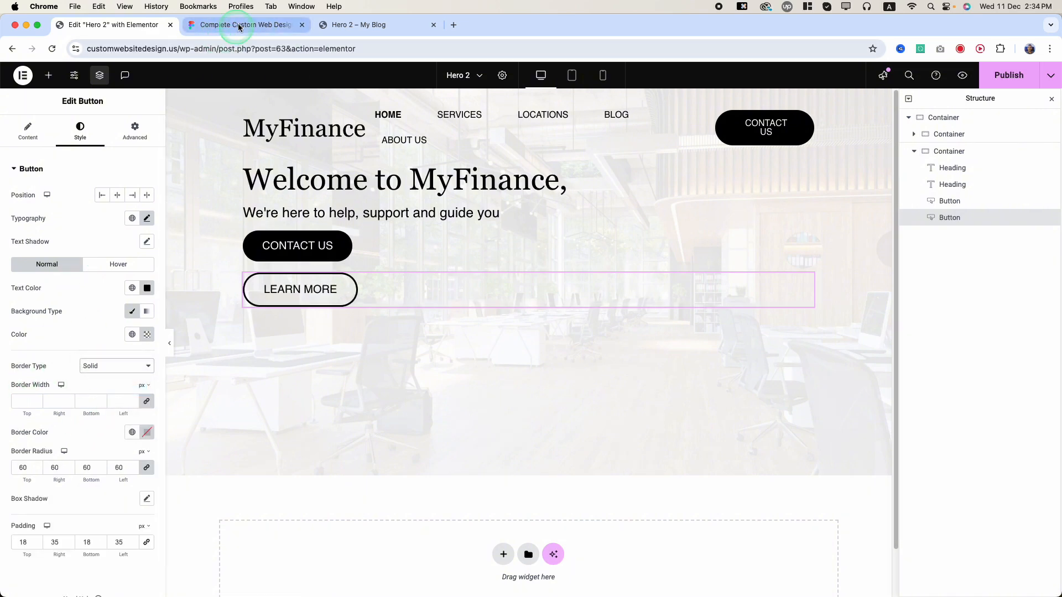
key(Escape)
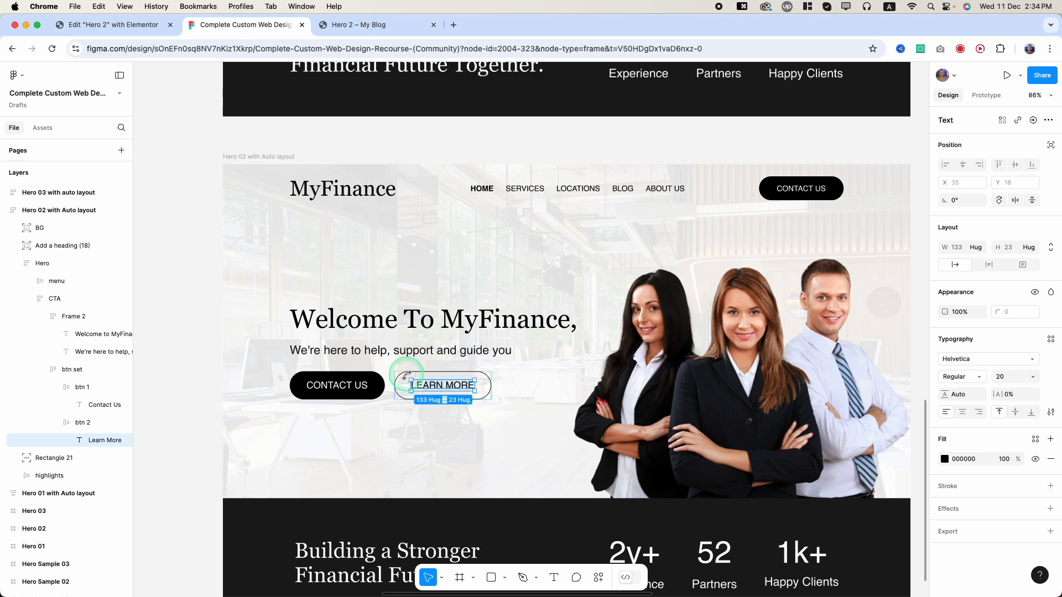
click(404, 372)
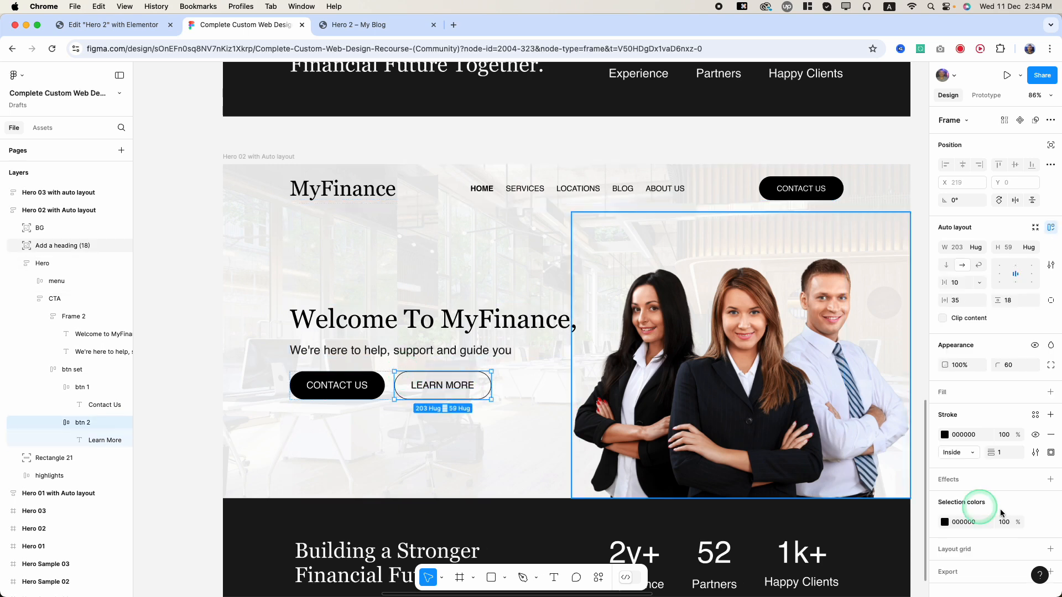
Step: Back in Elementor, add a container below the supporting text and move the CONTACT US and LEARN MORE buttons into it
key(ctrl+shift+Tab)
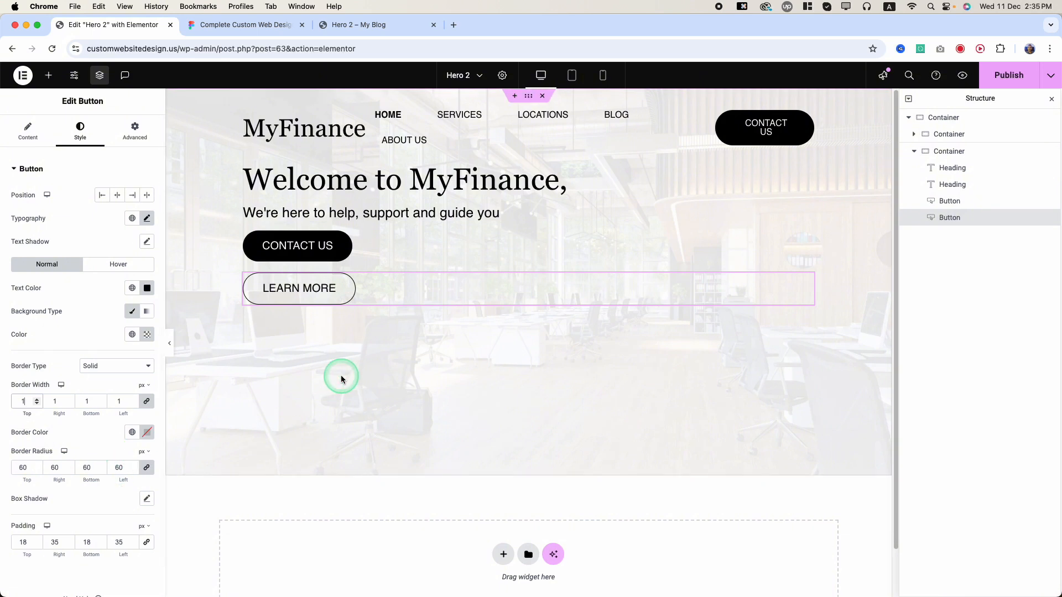
click(808, 214)
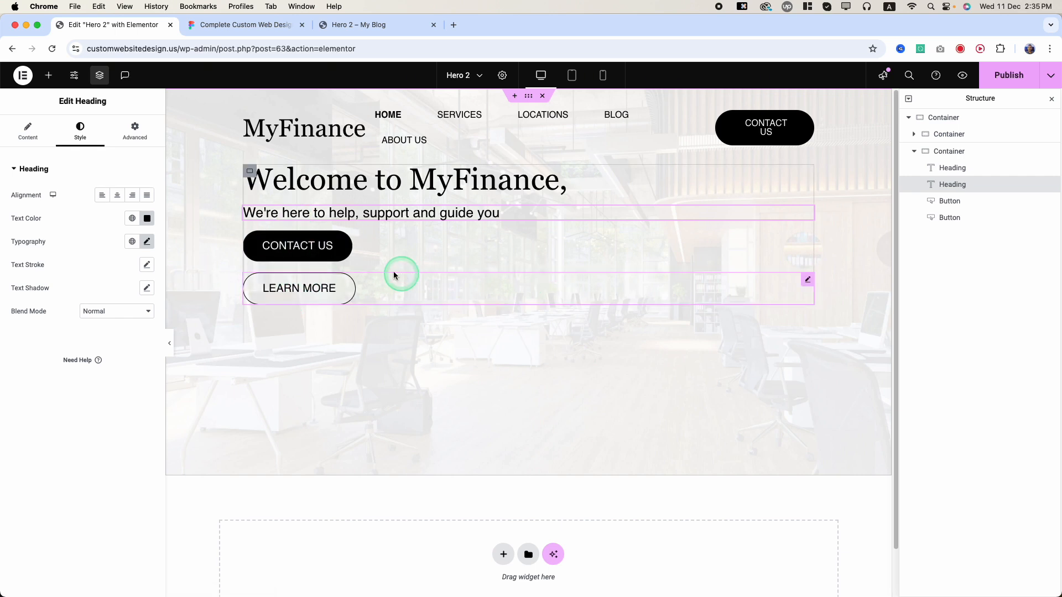
click(48, 75)
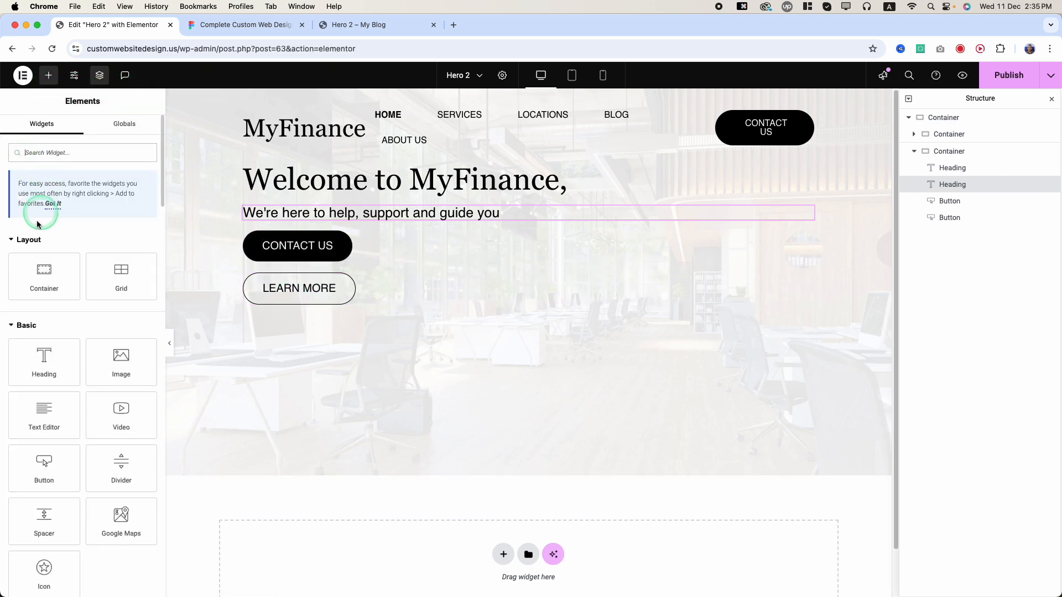
drag(28, 275, 332, 285)
drag(304, 242, 310, 326)
drag(354, 259, 504, 320)
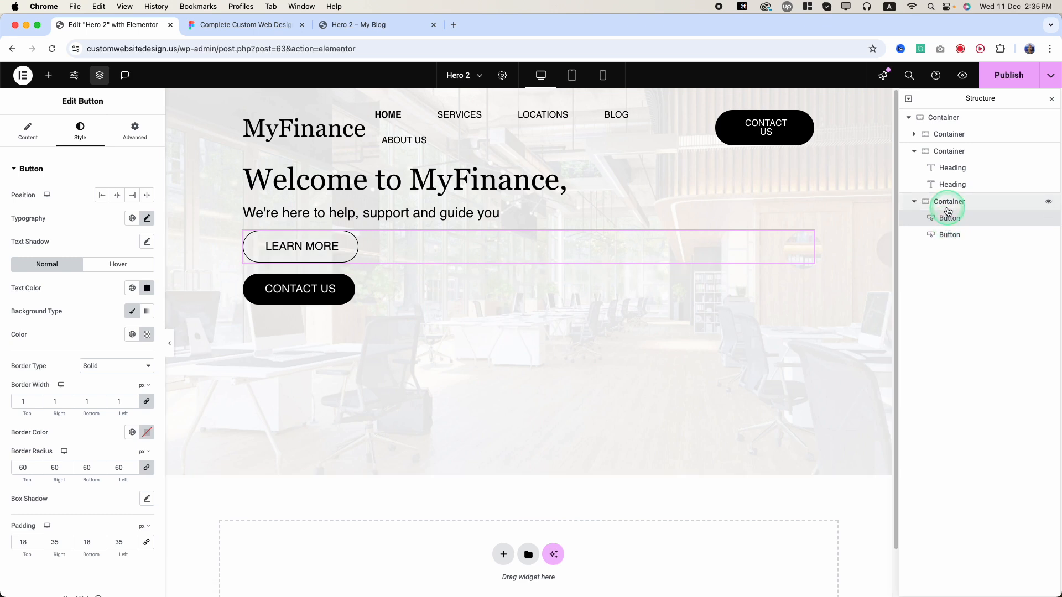
Step: Set the button container's direction to a horizontal row and place CONTACT US before LEARN MORE
click(947, 205)
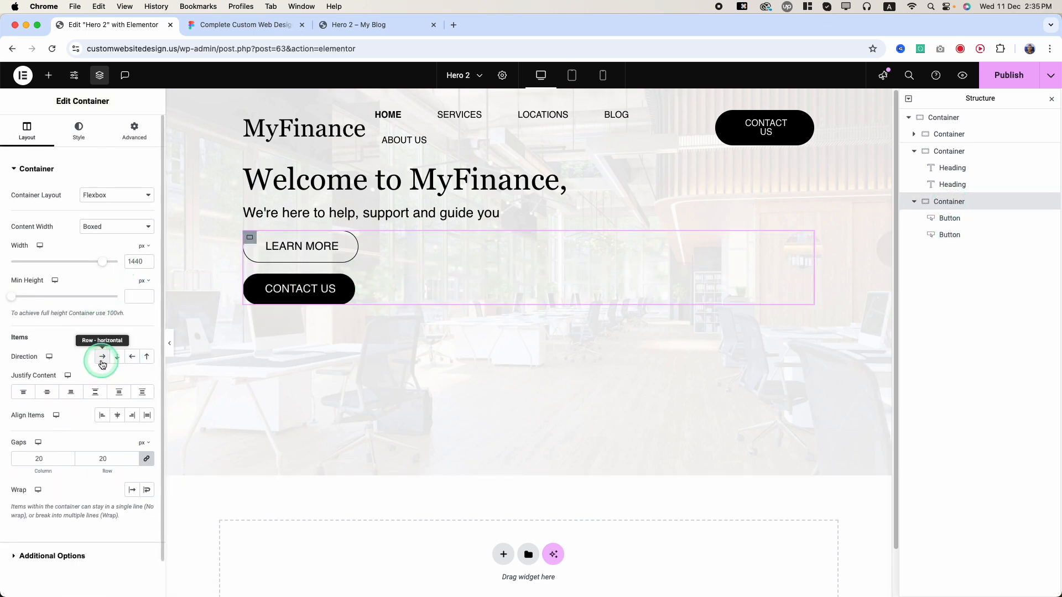
click(102, 363)
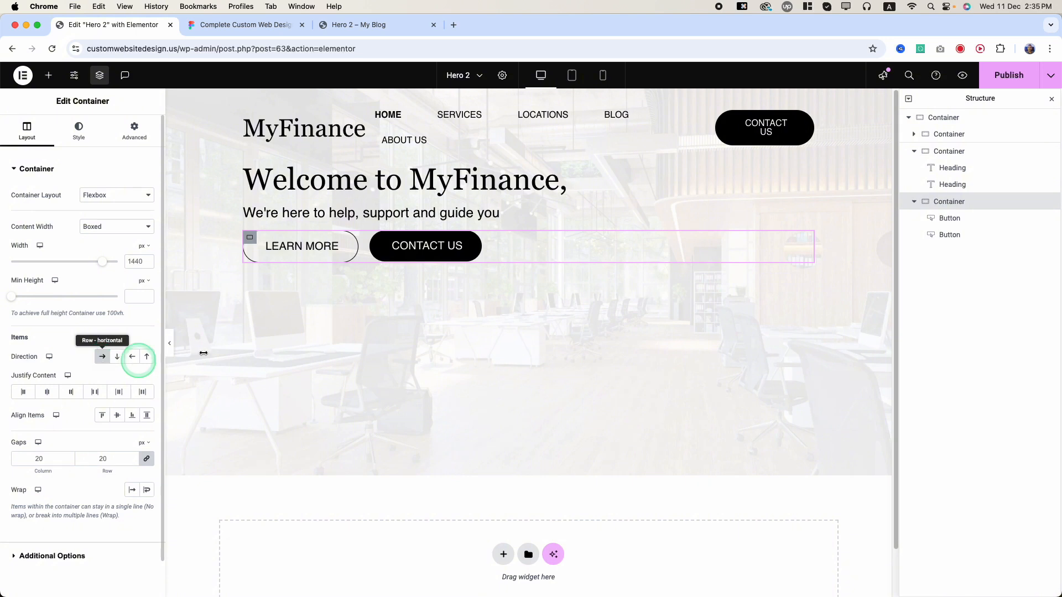
click(949, 218)
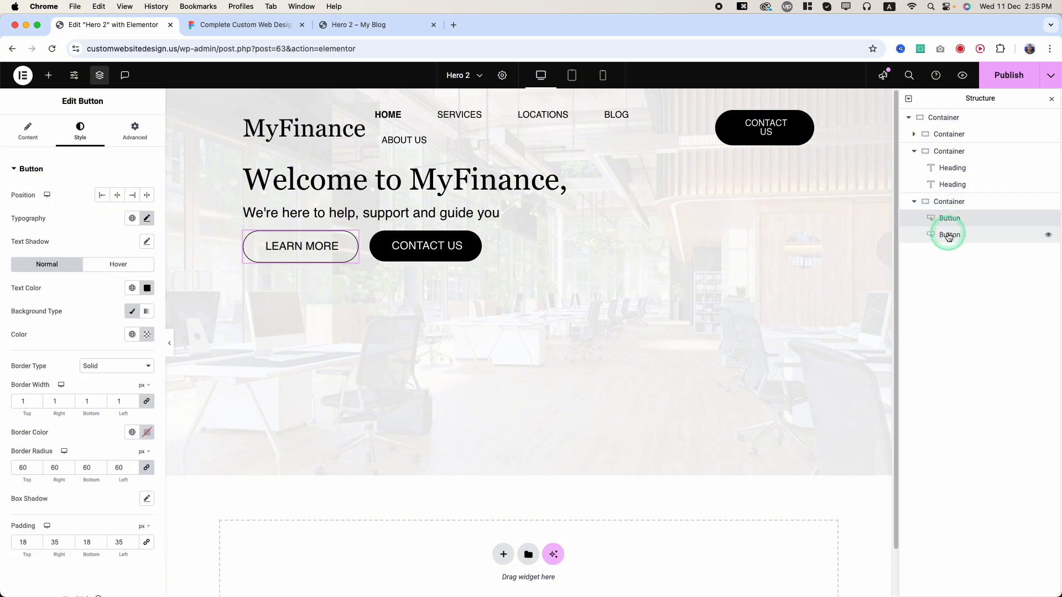
drag(949, 237, 949, 210)
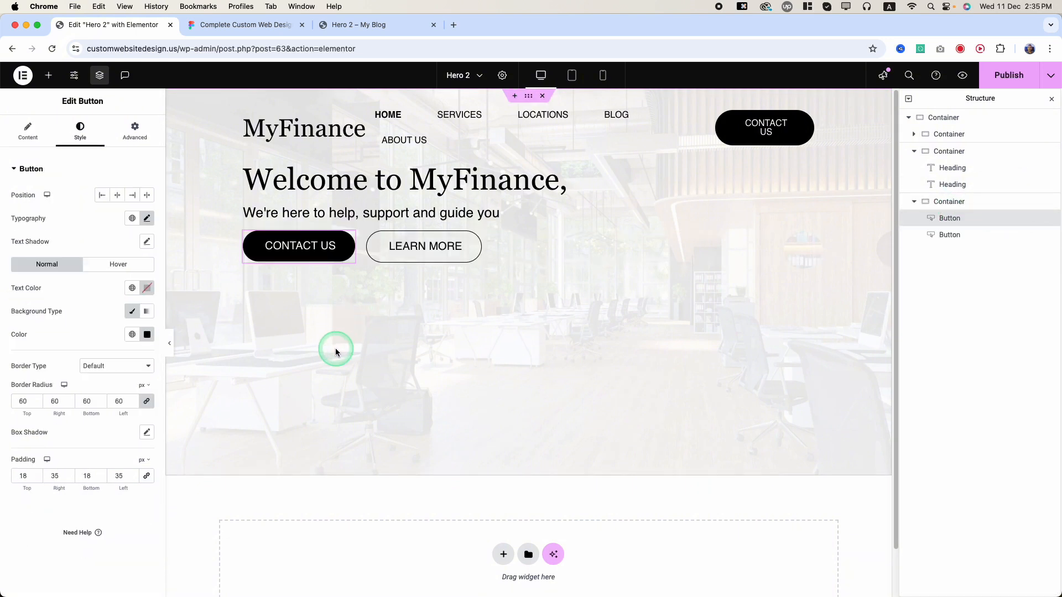
Step: Check the buttons in the Figma design, and in Elementor set their container's unlinked gaps to 20 px column and 0 px row
click(246, 24)
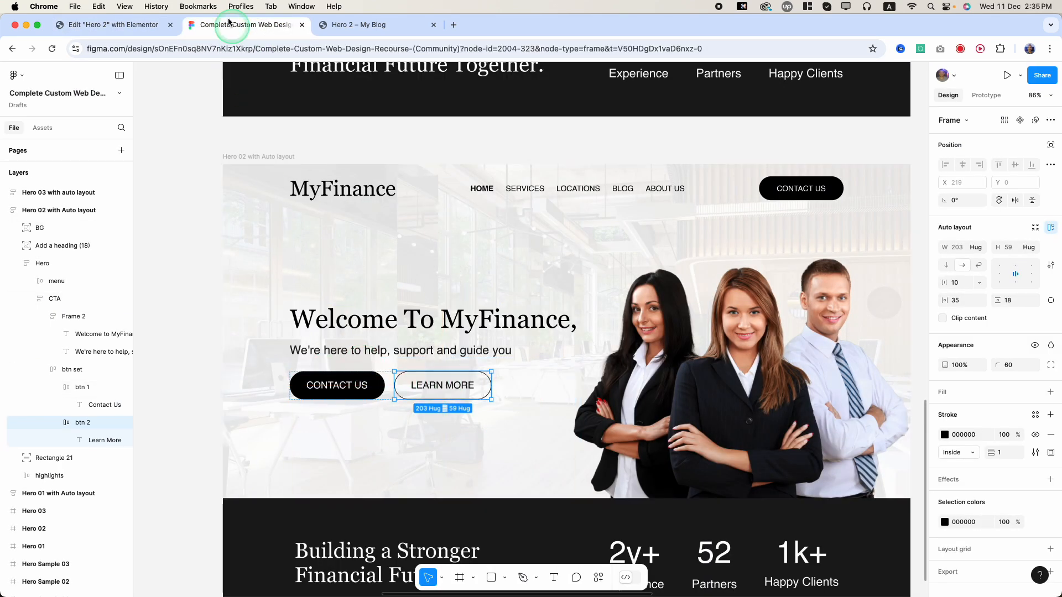
click(110, 24)
click(282, 252)
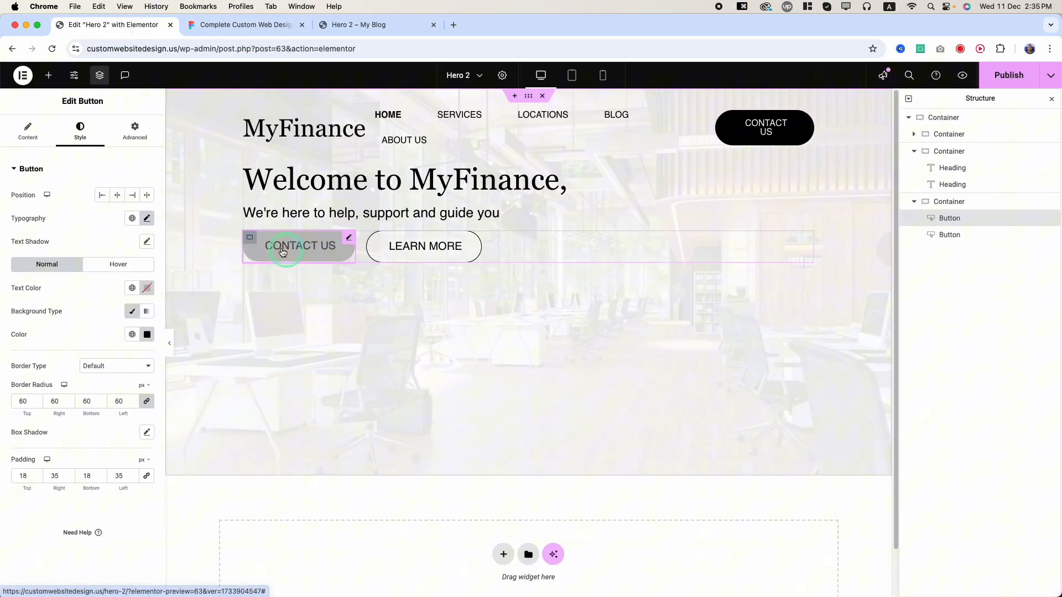
click(249, 237)
click(143, 468)
click(65, 465)
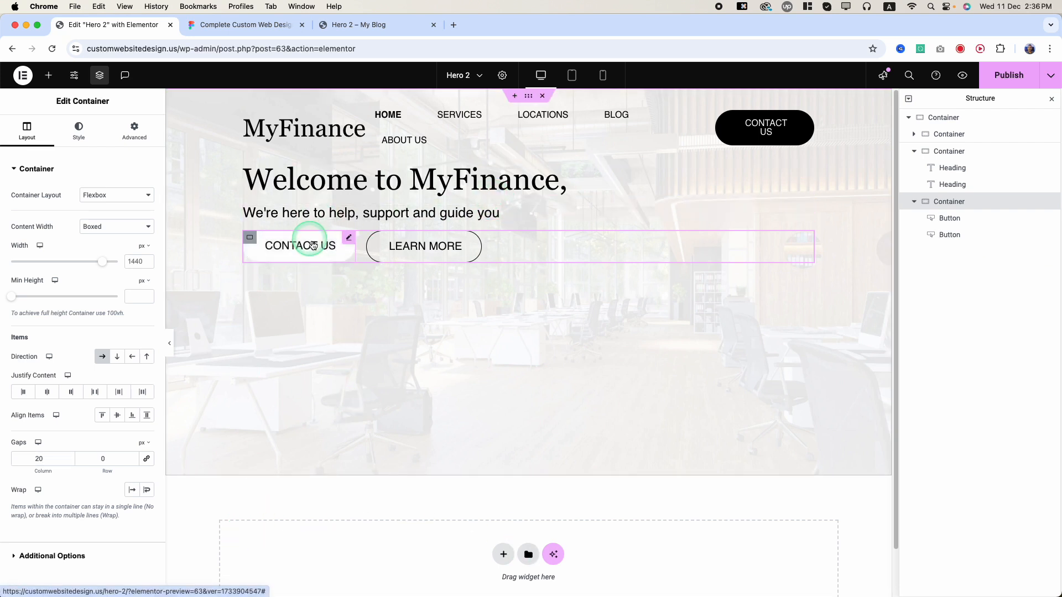
Step: Check the text frame's spacing in Figma, and in Elementor give the button container a 10 px top margin and unlinked 0 px padding
click(254, 26)
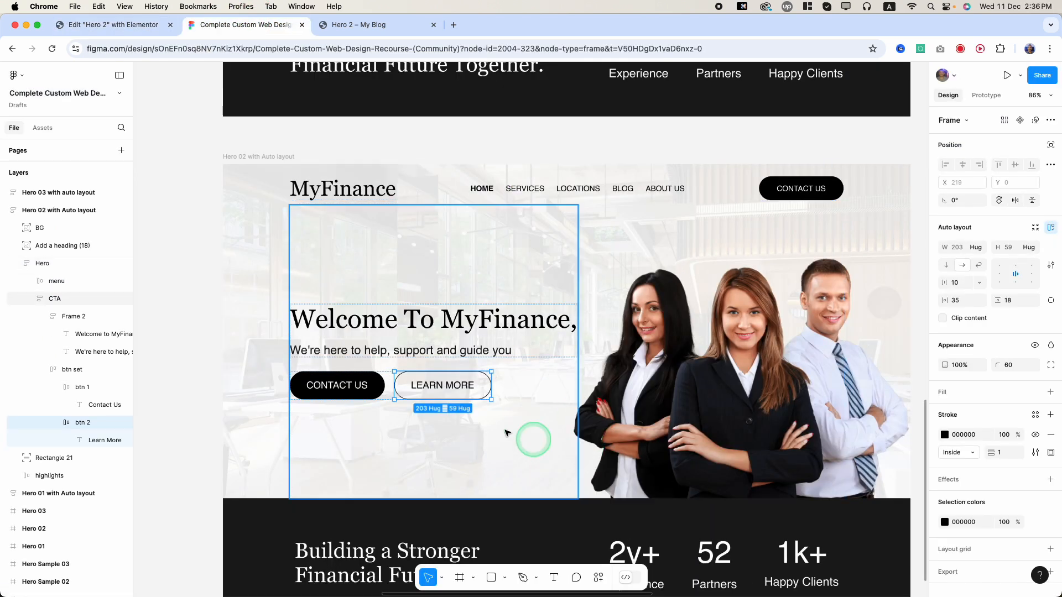
click(412, 354)
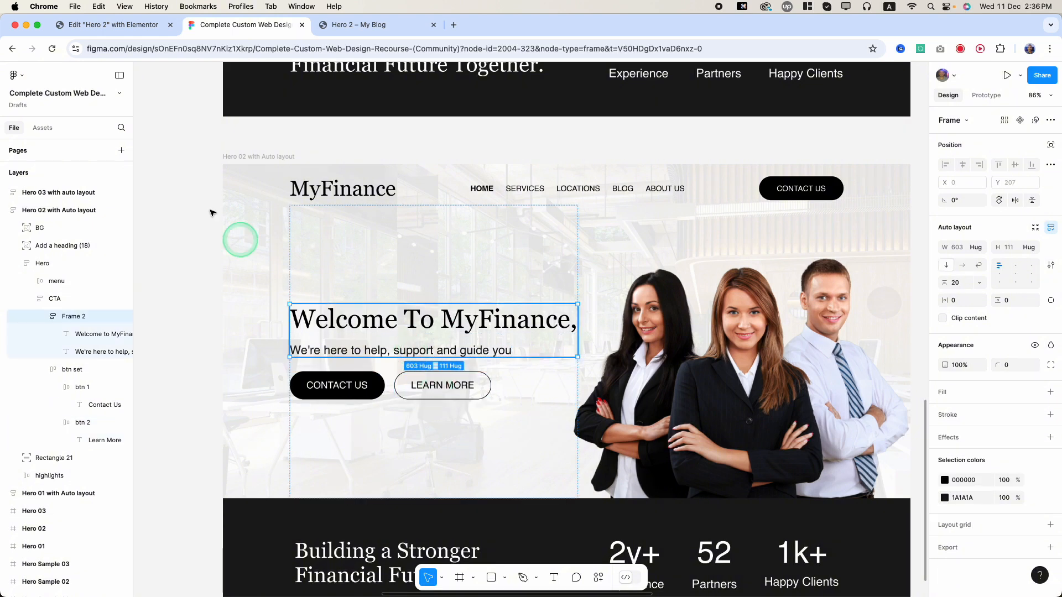
click(116, 25)
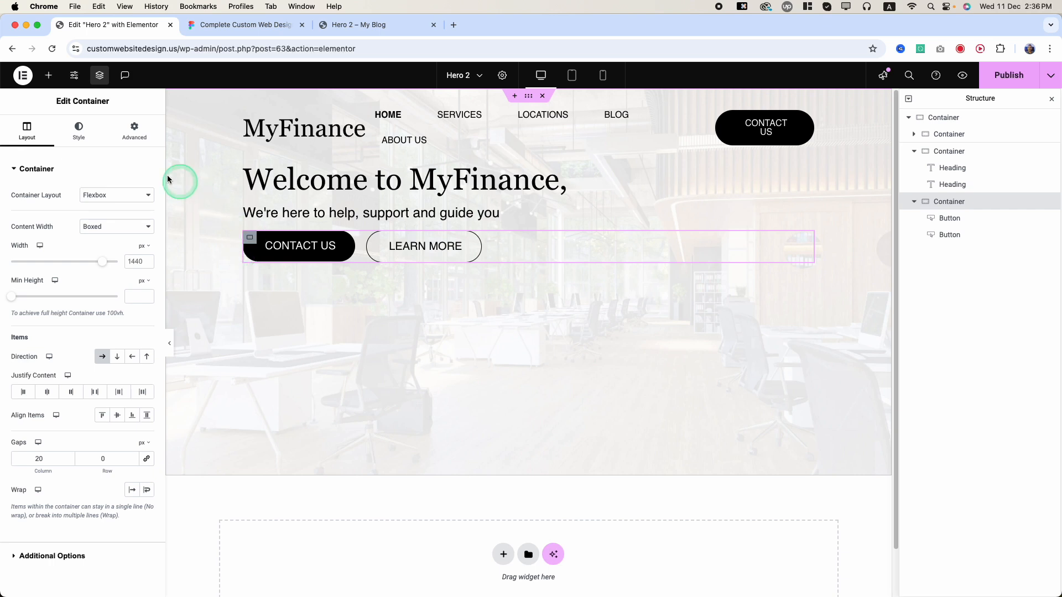
click(78, 131)
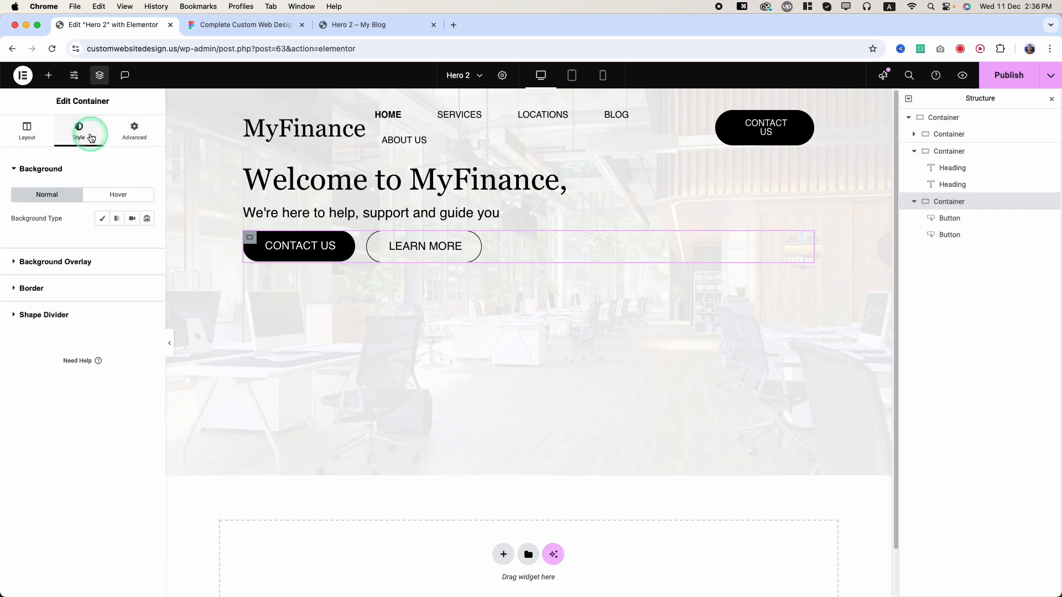
click(136, 140)
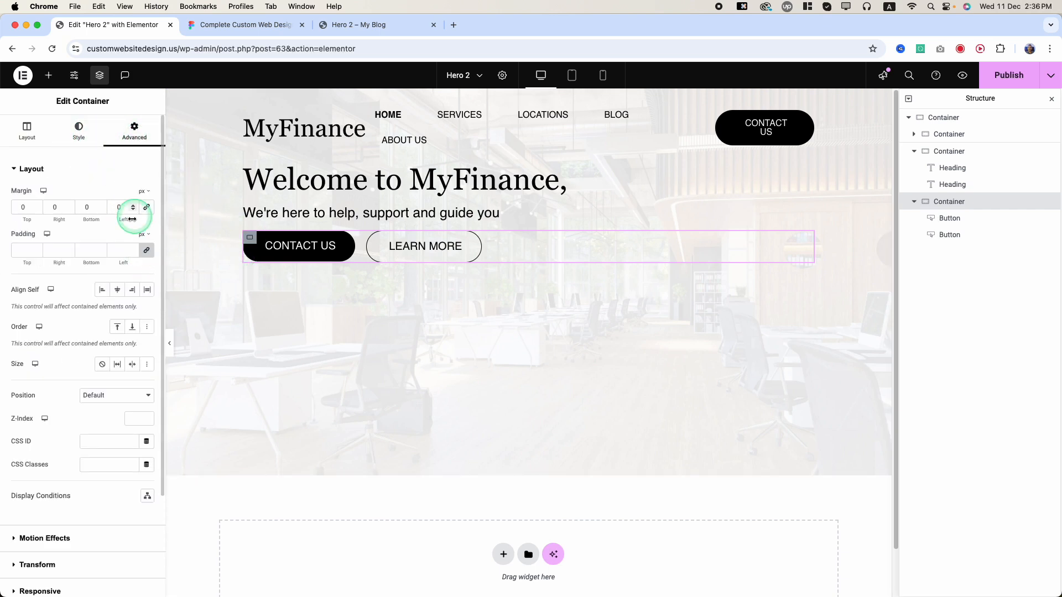
click(146, 250)
click(17, 213)
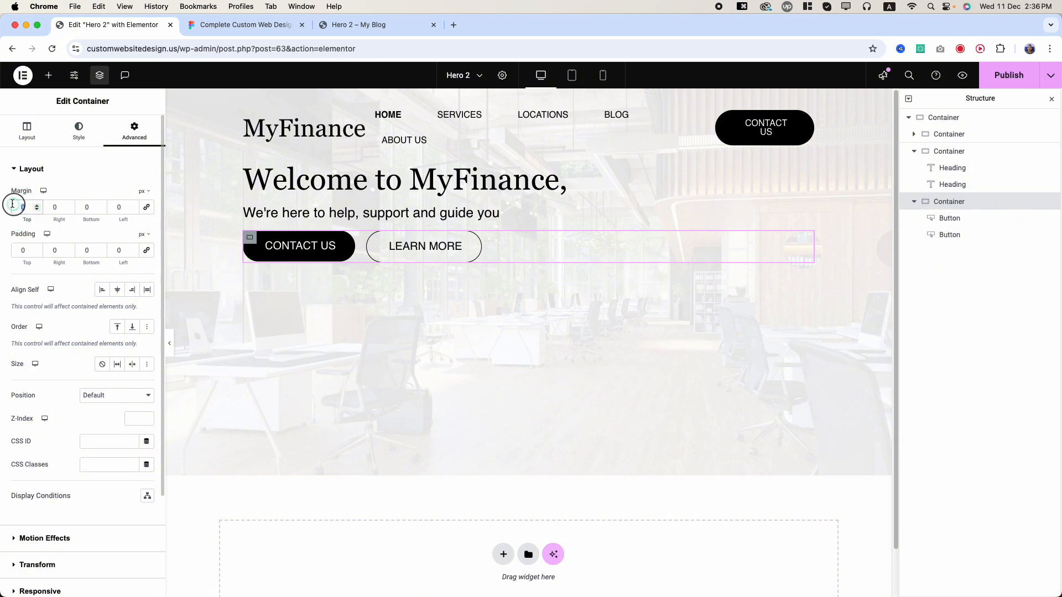
text(10)
click(284, 223)
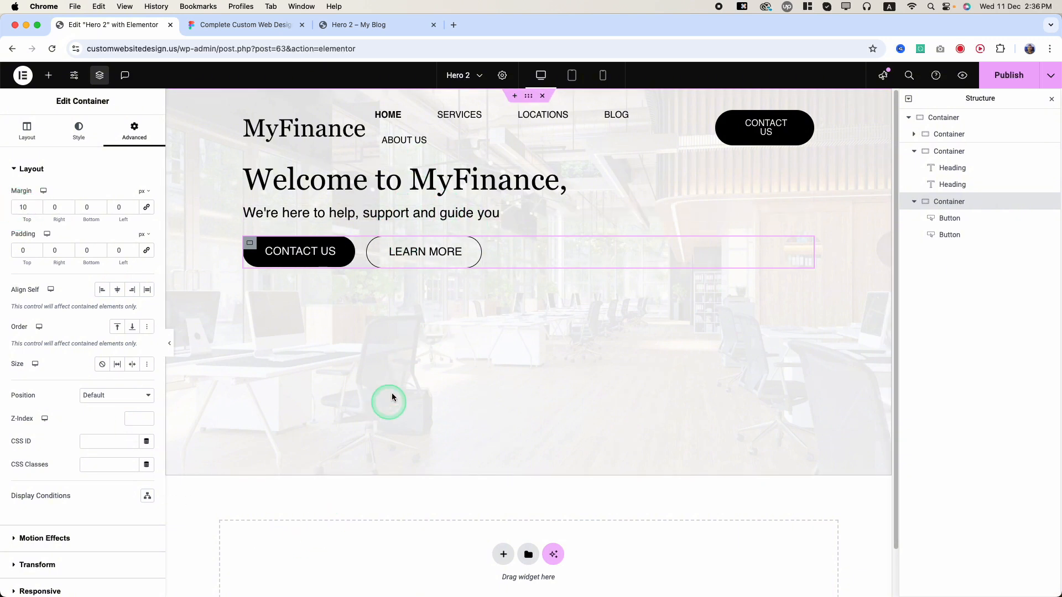
Step: Move the button container into the container that holds the two headings, placing it below them in the structure
click(250, 173)
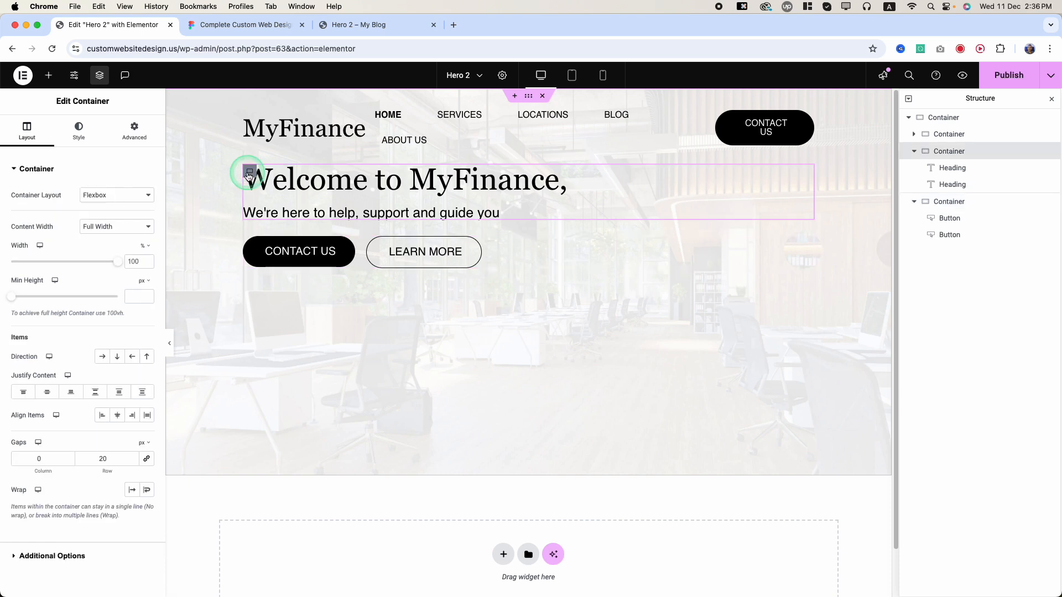
click(914, 201)
drag(932, 203, 957, 200)
click(914, 151)
click(915, 153)
click(914, 152)
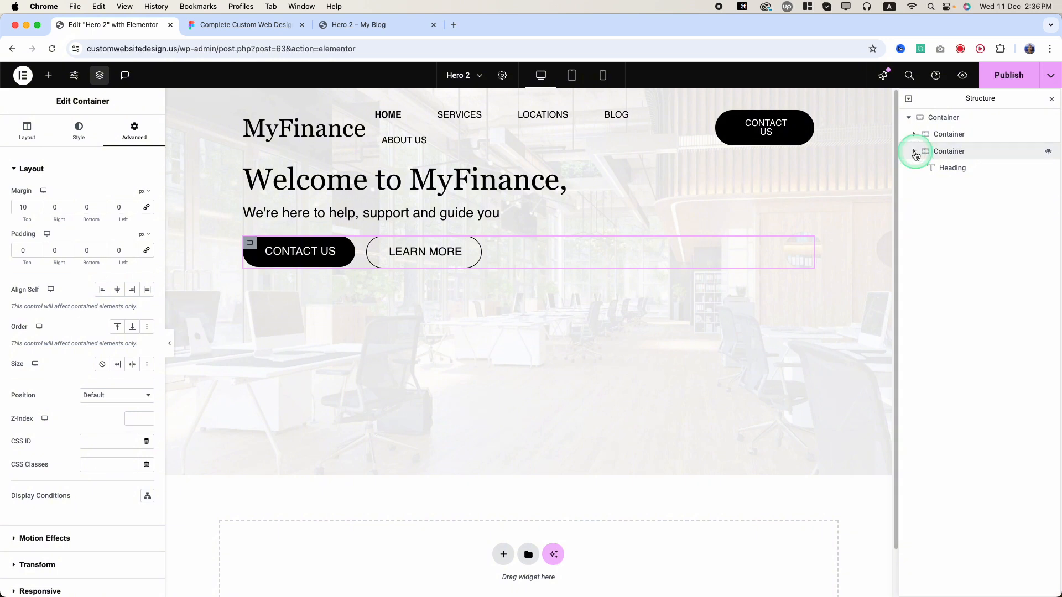
click(915, 153)
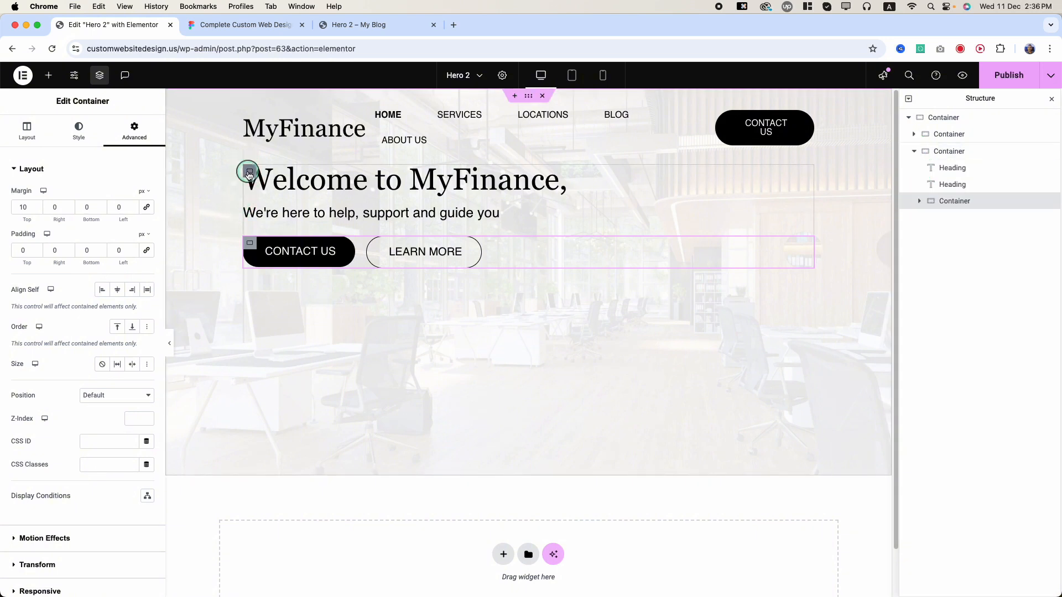
Step: Switch the heading container's margin to the custom unit and set its top and bottom margins to auto
click(248, 174)
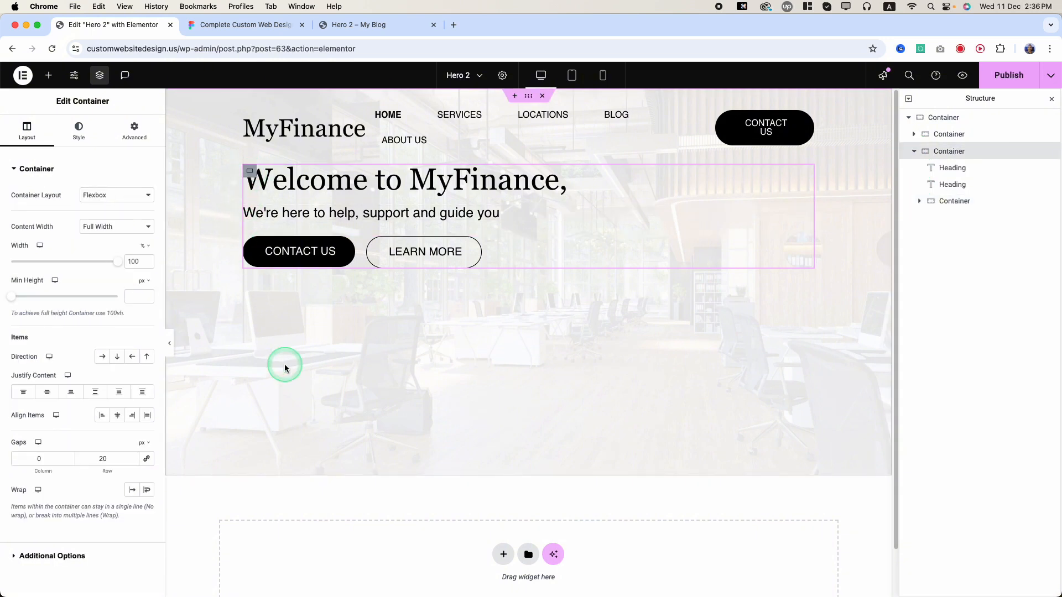
click(131, 135)
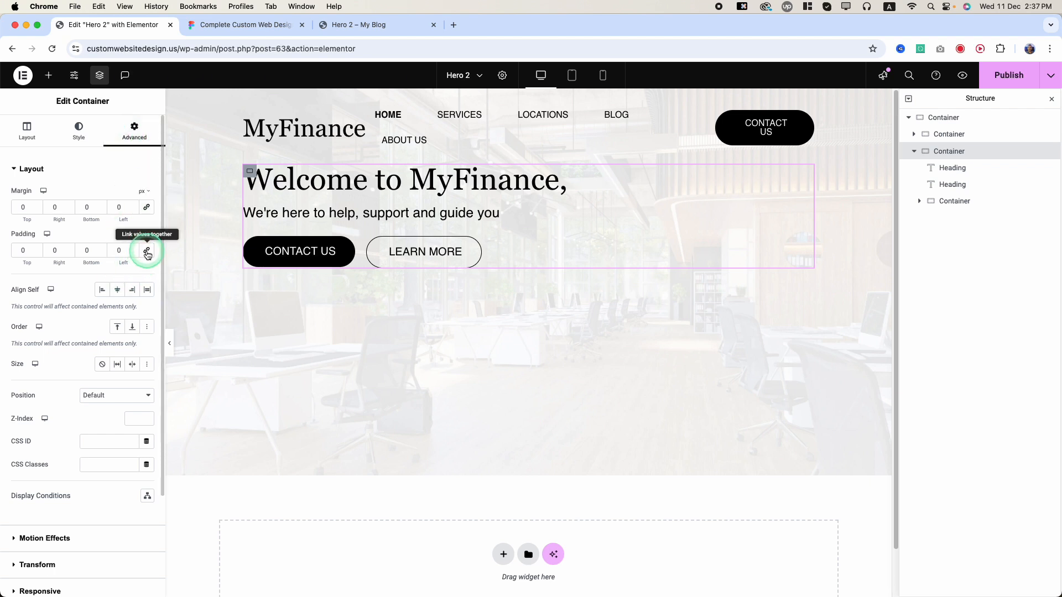
click(143, 191)
click(138, 275)
click(46, 254)
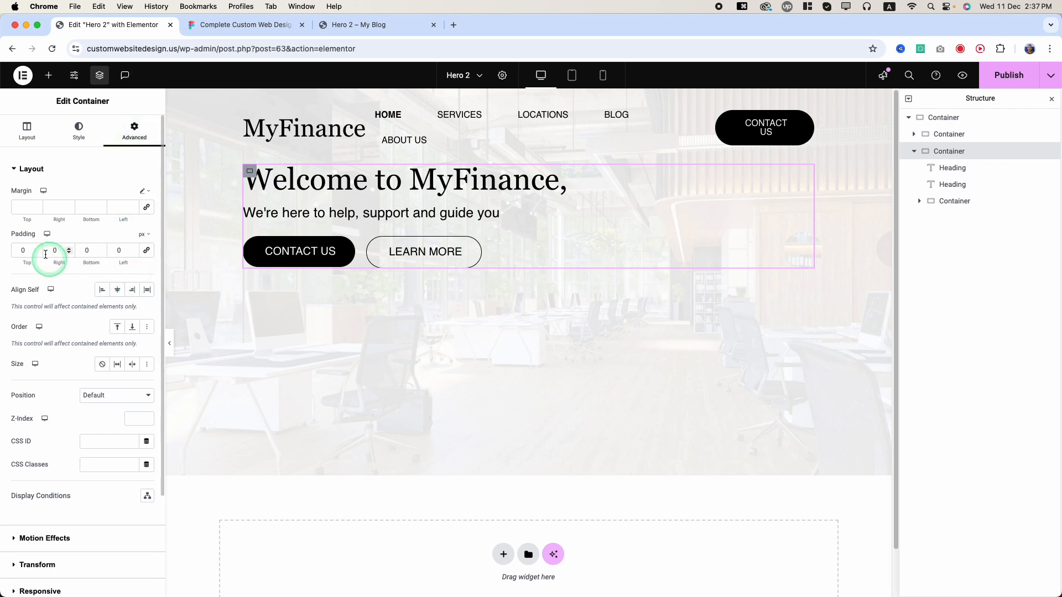
click(26, 212)
text(a)
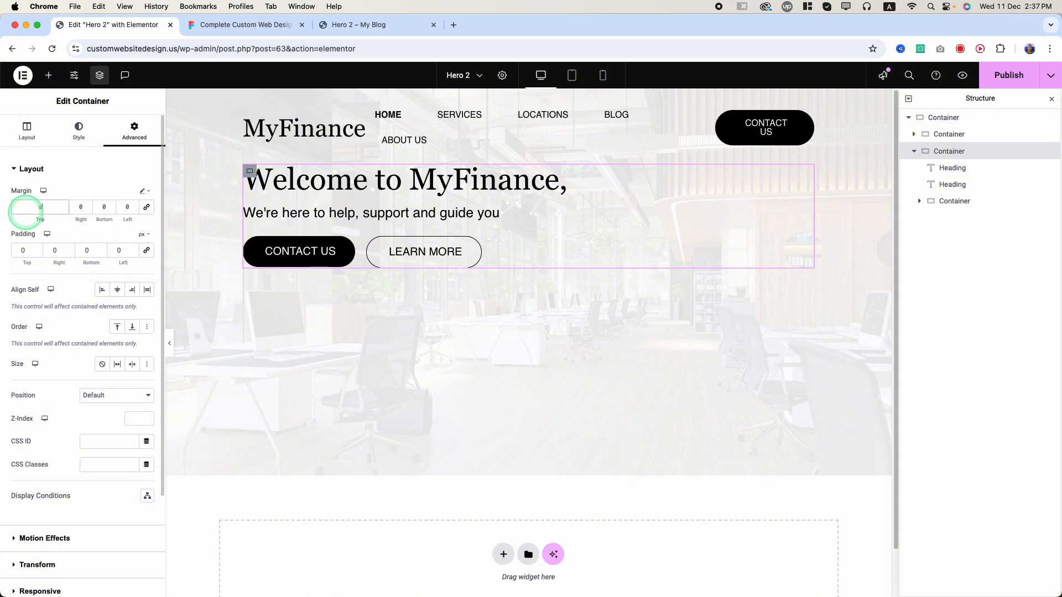
text(uto)
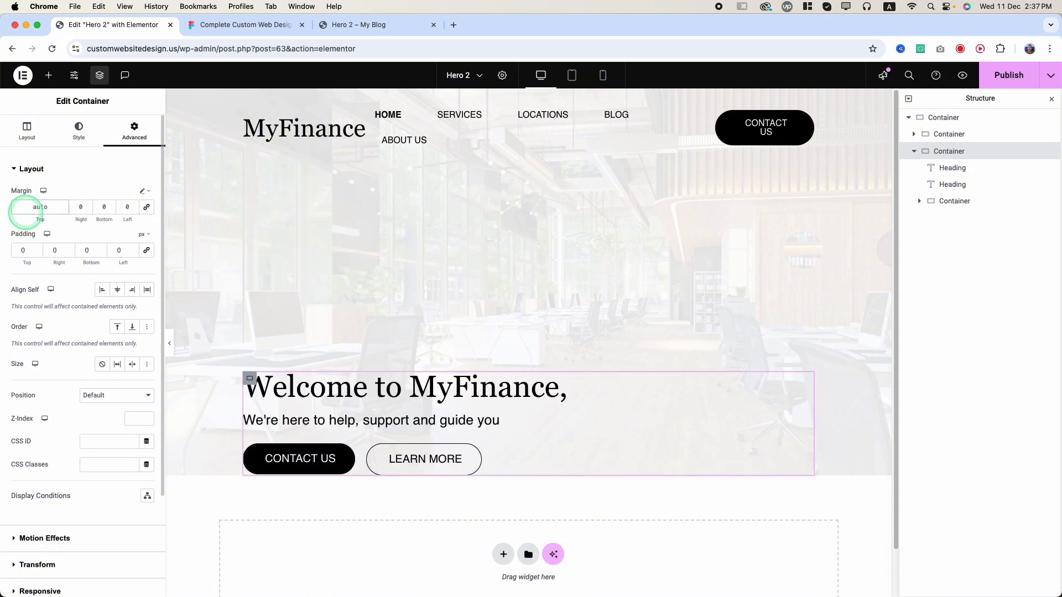
click(108, 212)
text(auto)
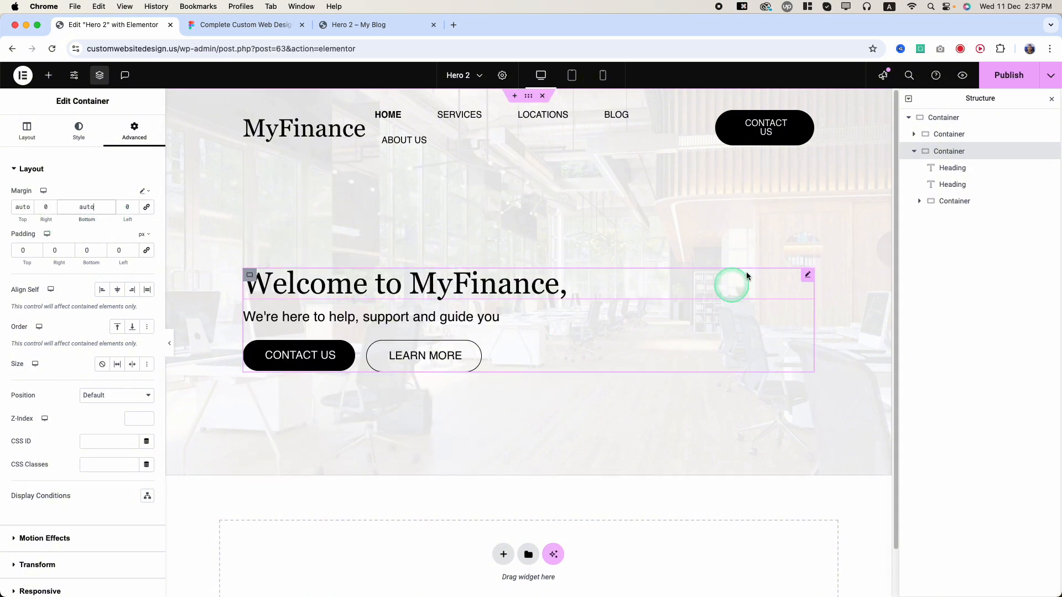
Step: Preview the hero section at full width and compare its layout with the Figma design
click(169, 344)
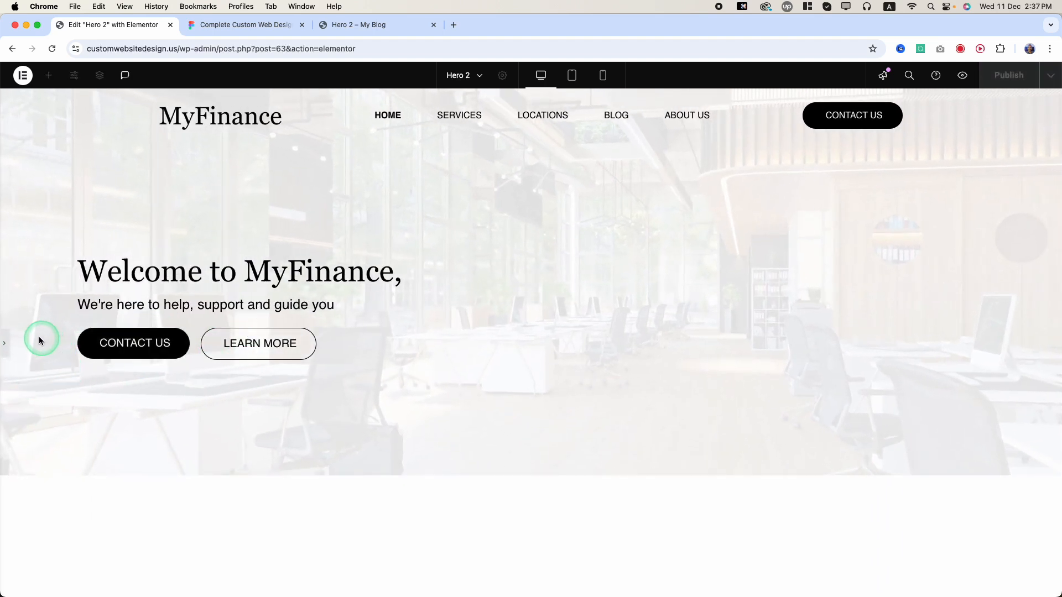
click(4, 346)
click(221, 27)
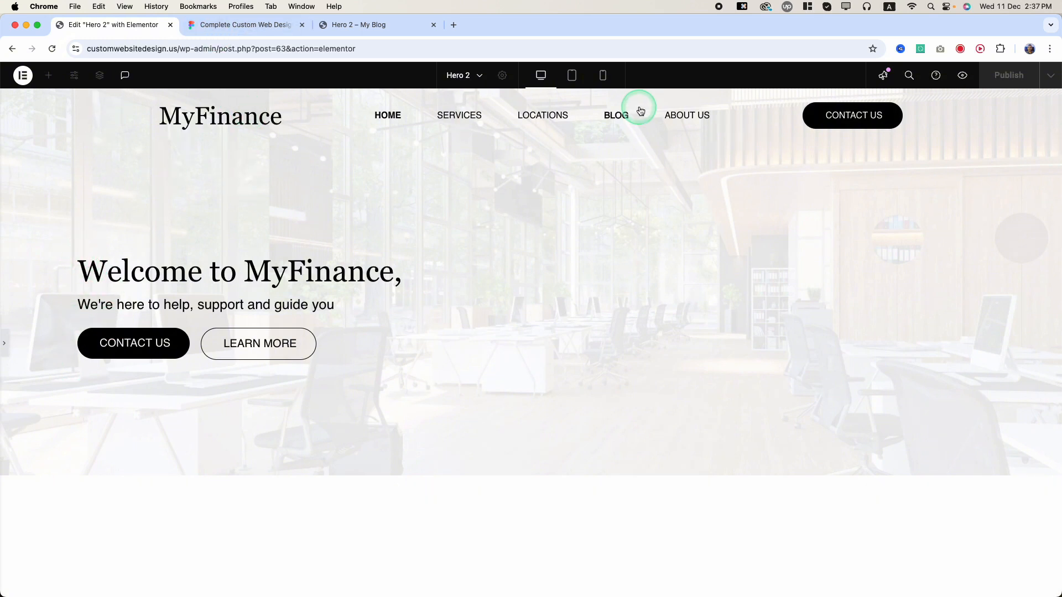
Step: Change the header container's Justify Content to Space Between and preview the header at full width
click(7, 346)
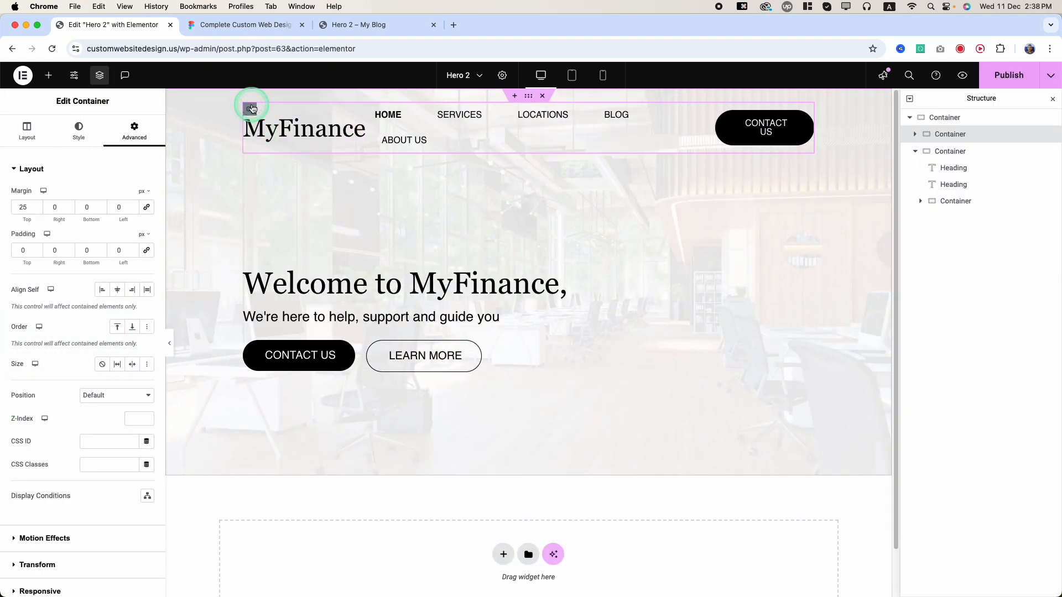
click(42, 142)
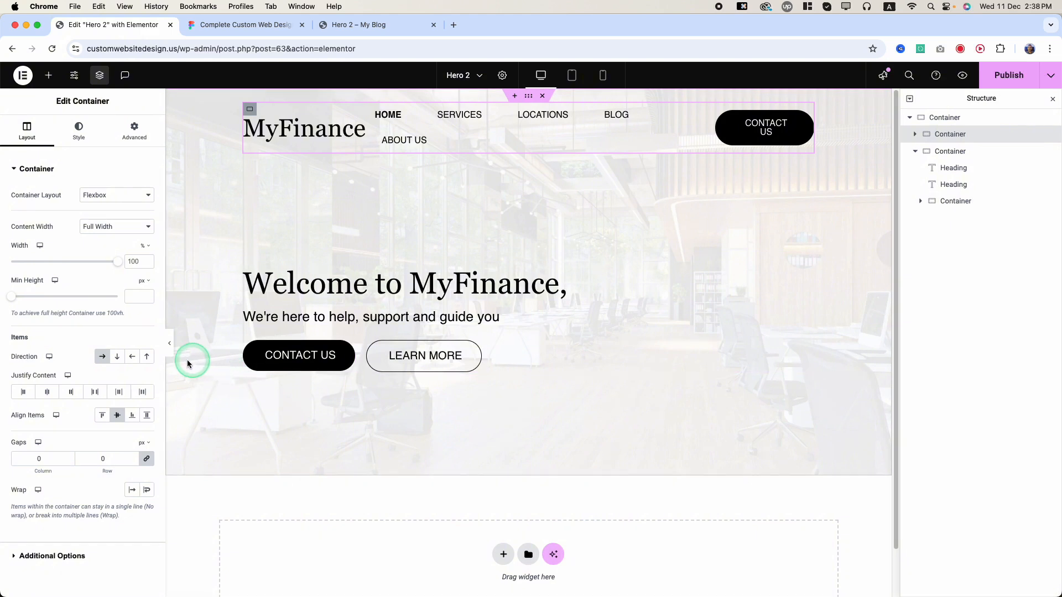
click(170, 344)
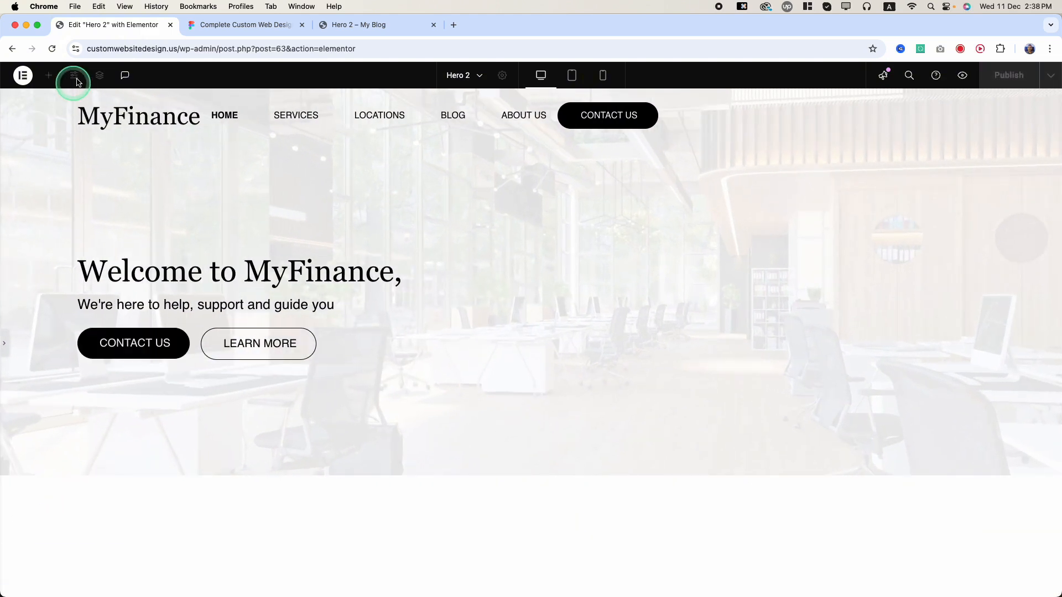
click(7, 345)
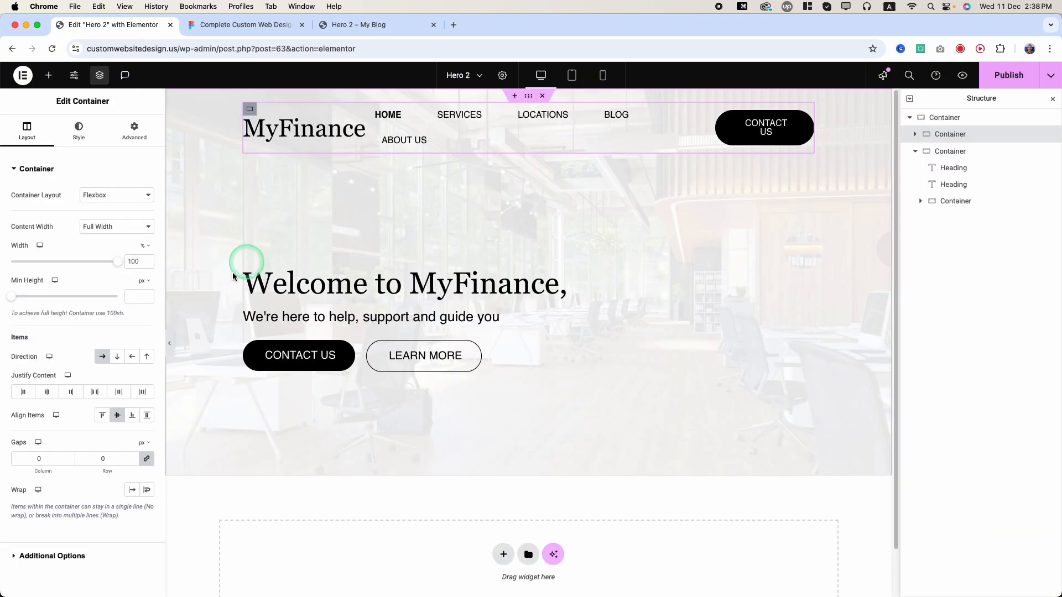
click(169, 343)
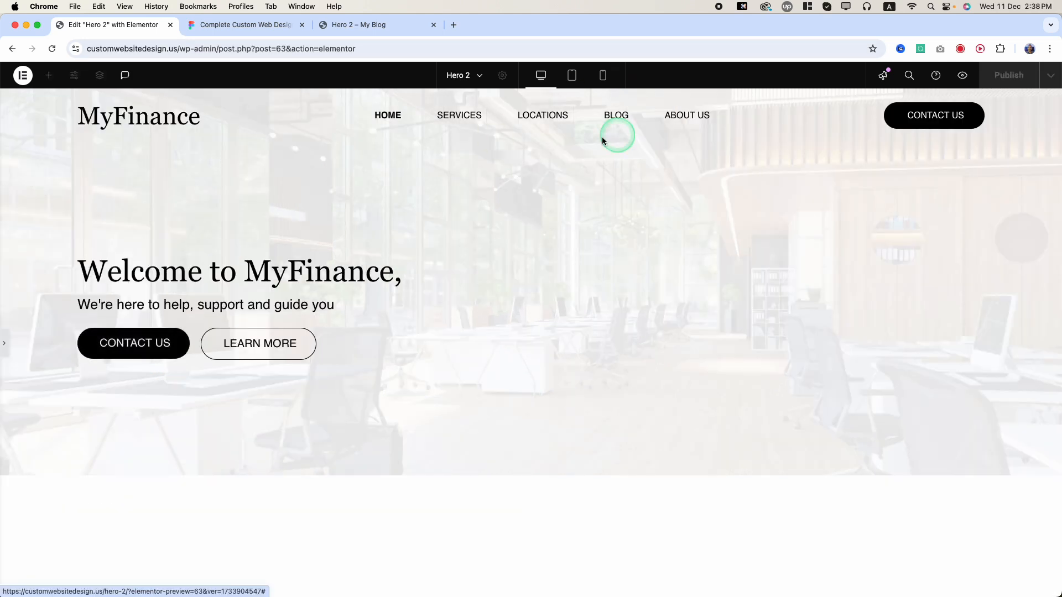
click(7, 345)
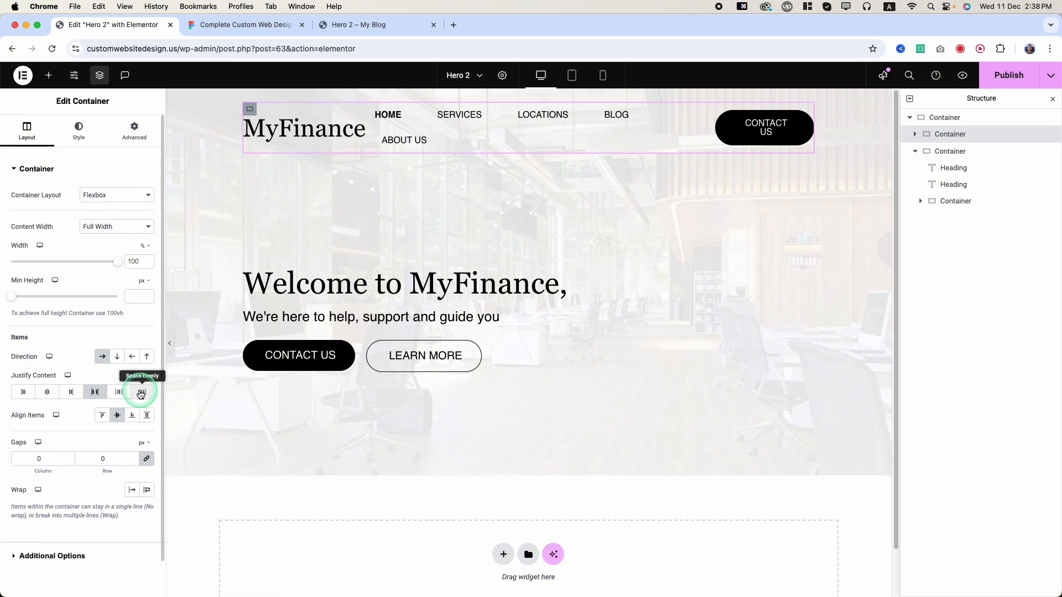
Step: Preview the hero section at full width to check the header's spacing
click(169, 343)
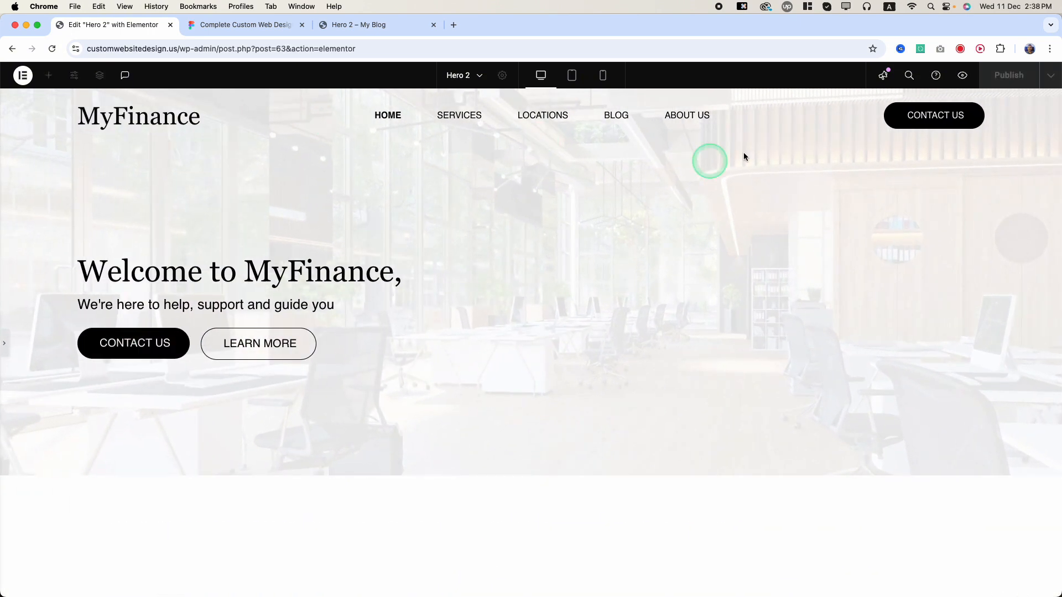
click(5, 344)
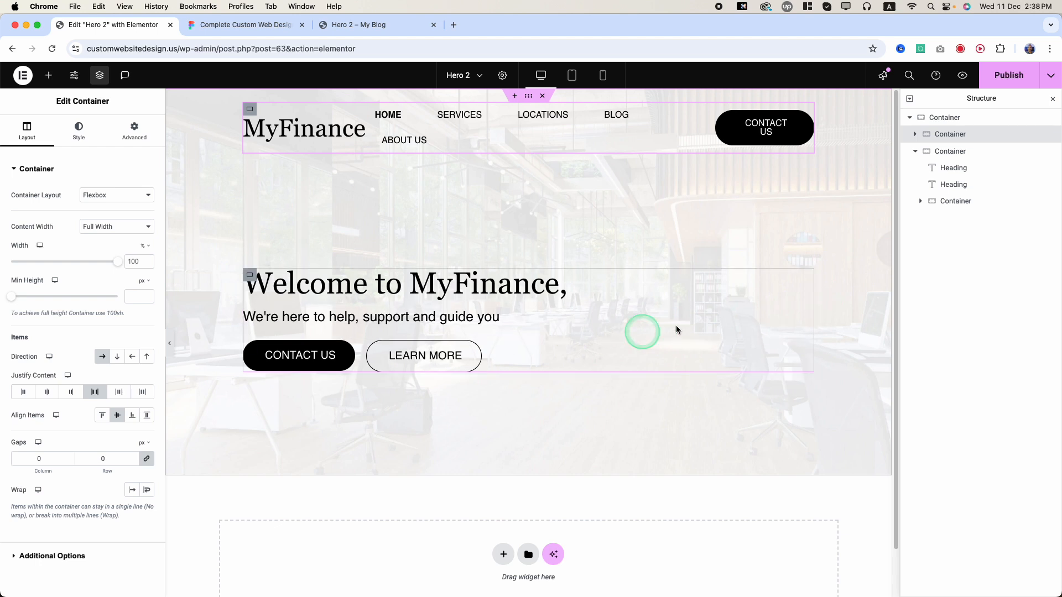
Step: Add a new container inside the heading container, directly below the button row
click(950, 153)
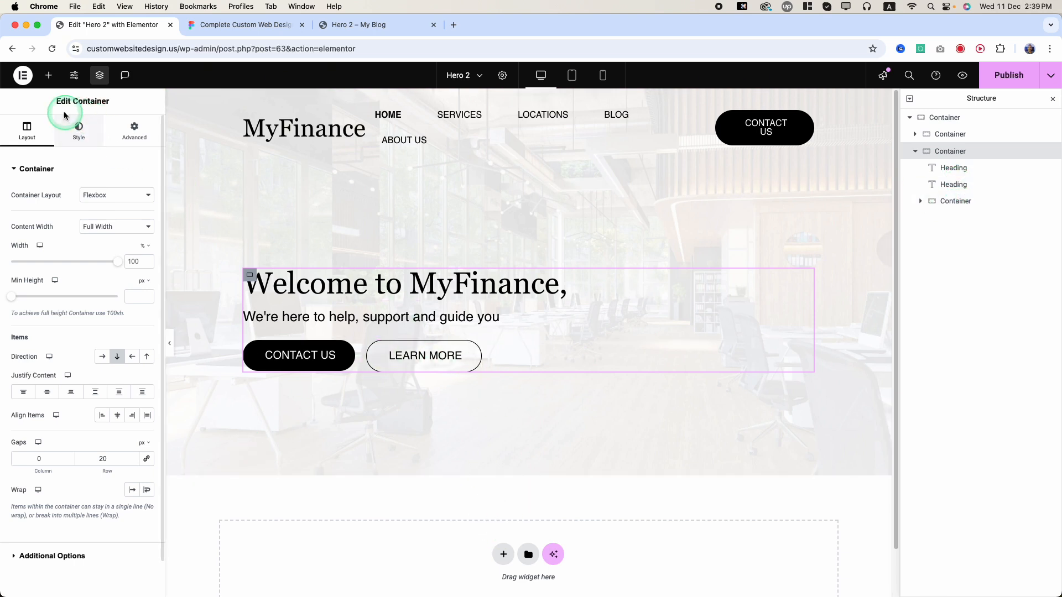
click(49, 75)
drag(42, 273, 173, 359)
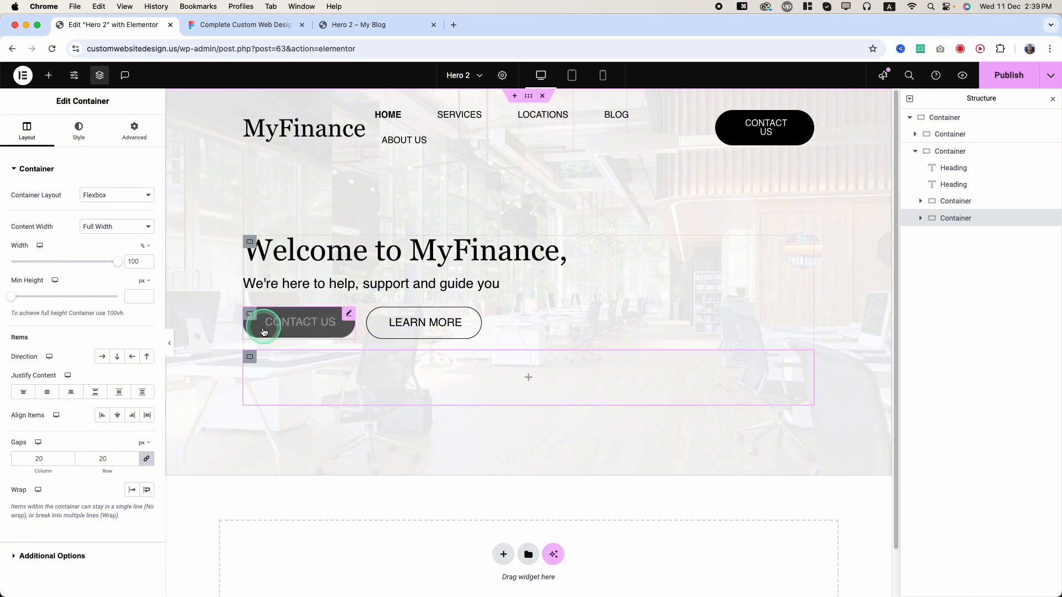
Step: Set the new container's padding and gaps to 0, and its direction to Row - horizontal with full-width content
click(138, 132)
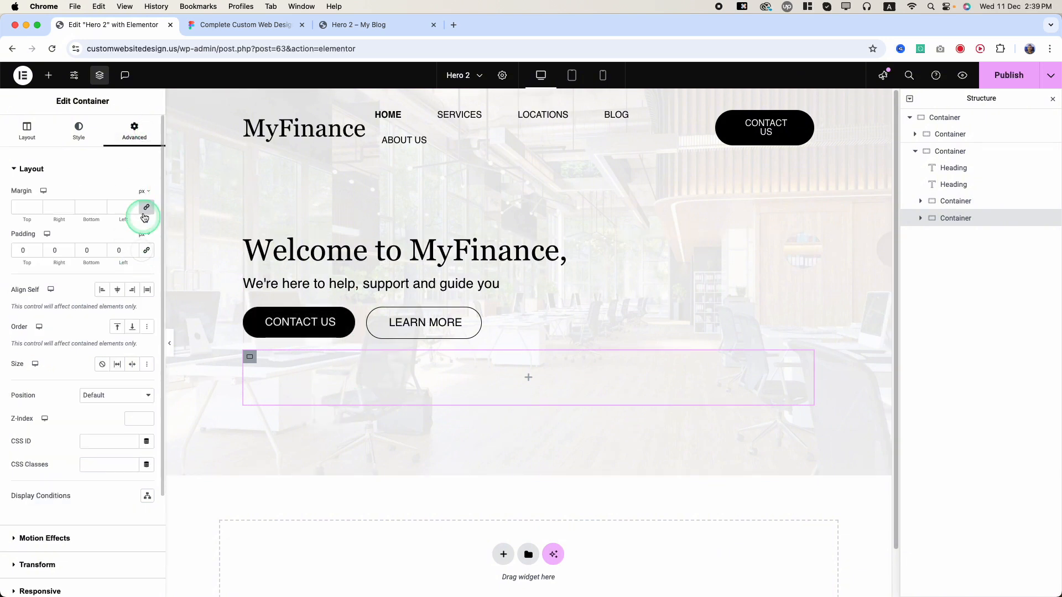
click(27, 132)
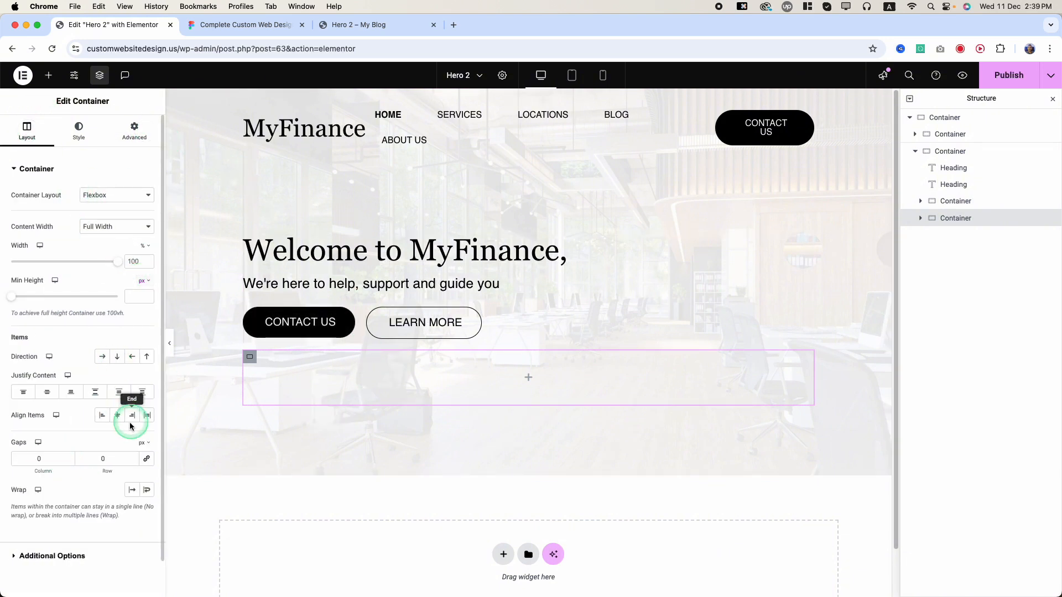
click(110, 228)
click(109, 233)
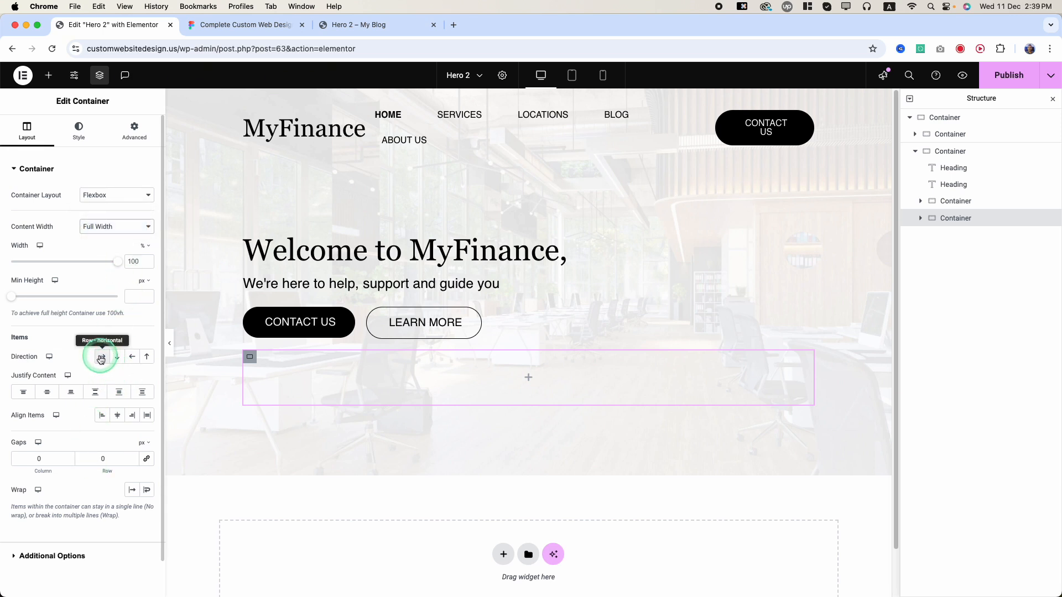
click(100, 358)
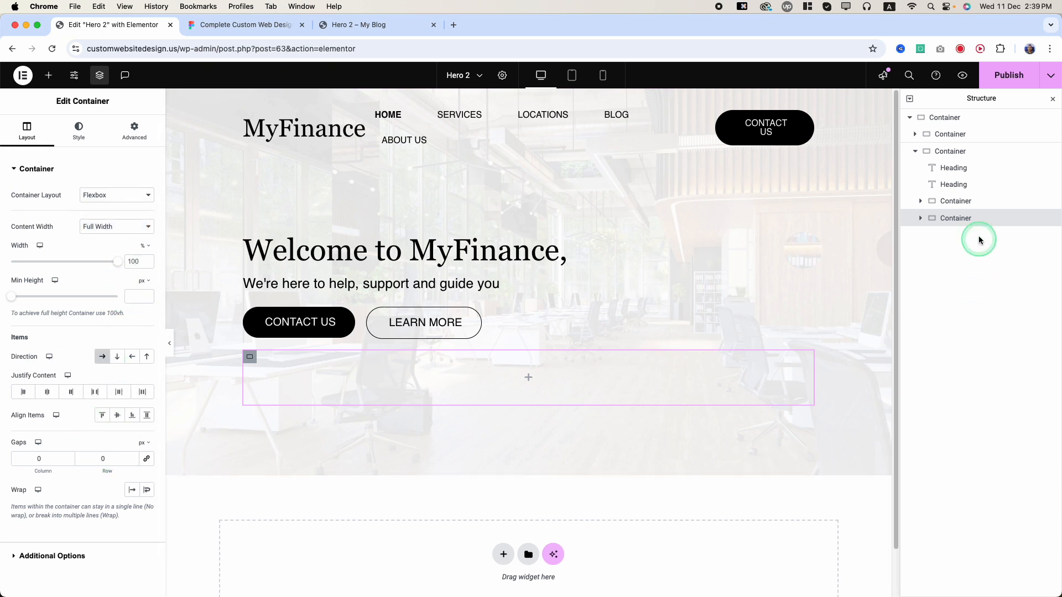
Step: Move the new row container out below the header container and nest the heading container inside it
click(928, 156)
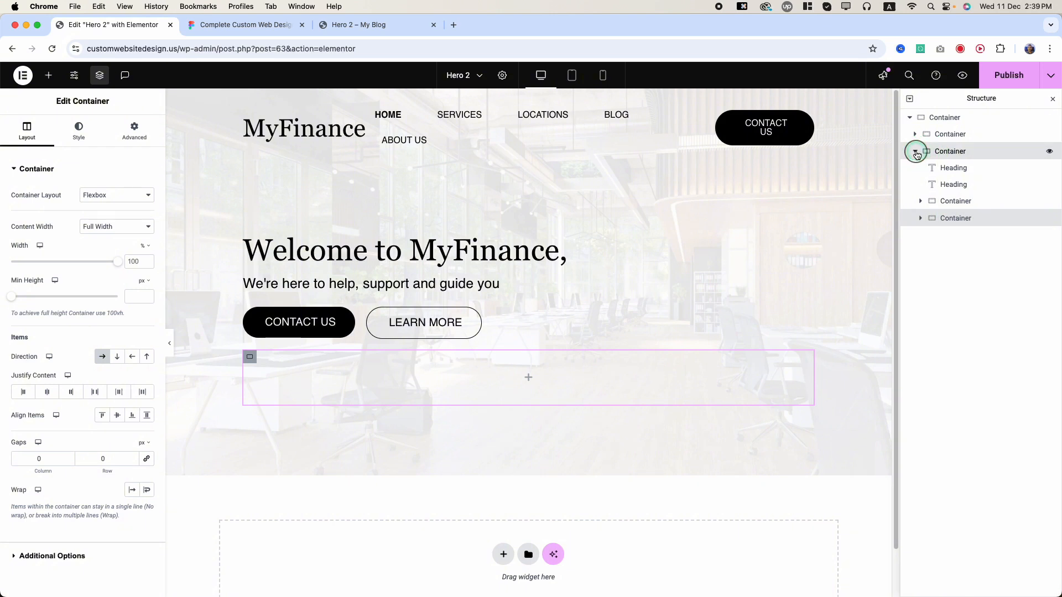
click(929, 153)
click(918, 152)
mouse_move(919, 217)
mouse_down()
mouse_move(886, 275)
mouse_move(886, 144)
mouse_move(945, 136)
mouse_move(941, 159)
mouse_move(920, 147)
mouse_move(927, 169)
mouse_move(949, 153)
mouse_move(951, 166)
mouse_move(919, 148)
mouse_move(941, 183)
mouse_move(907, 209)
mouse_up()
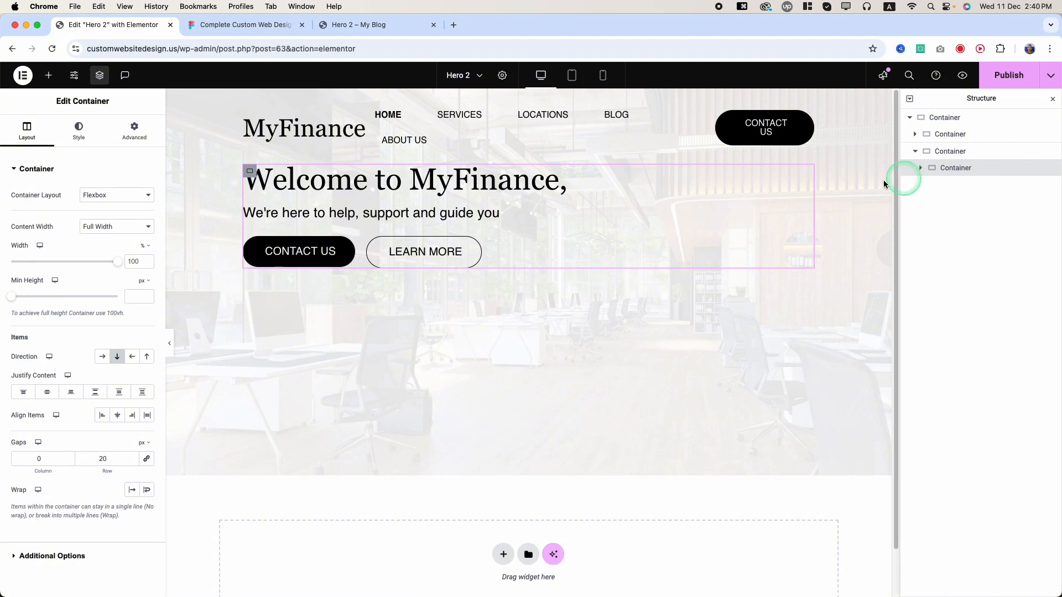
Step: Switch the outer row container's margin to the custom unit and set its top and bottom margins to auto
click(960, 159)
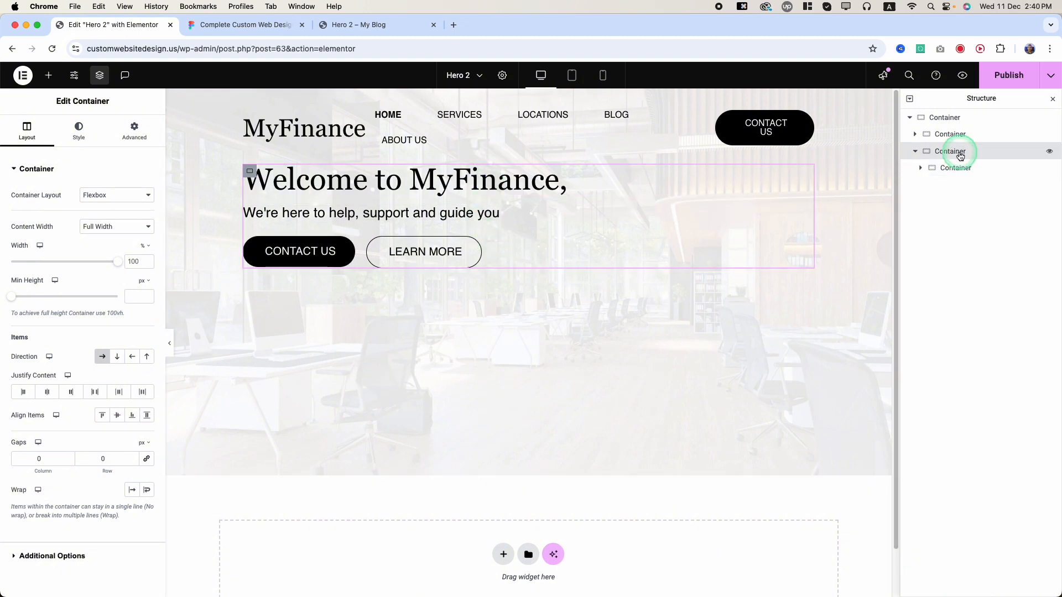
click(134, 133)
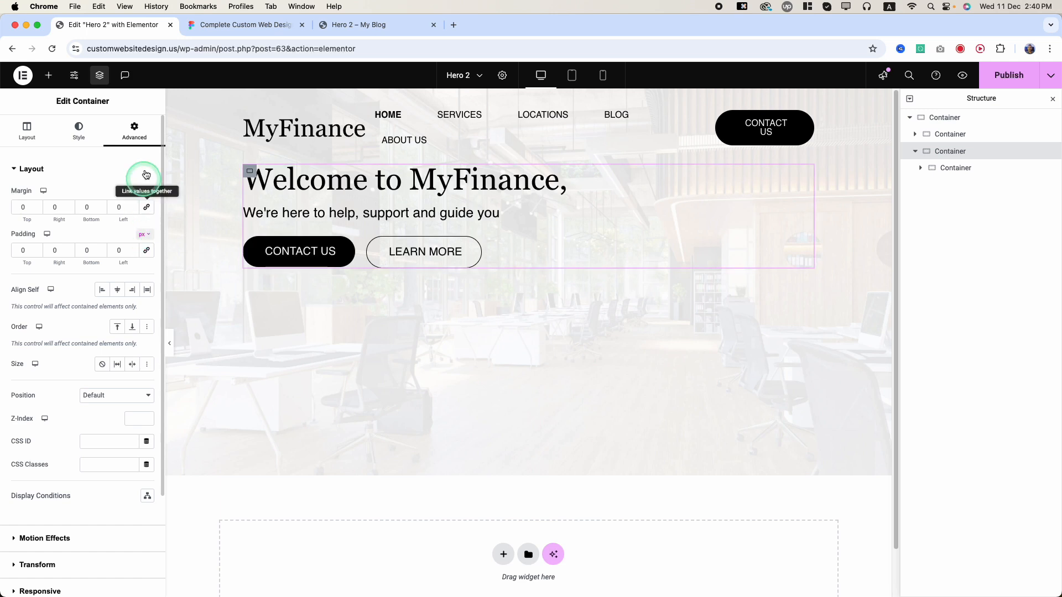
click(142, 192)
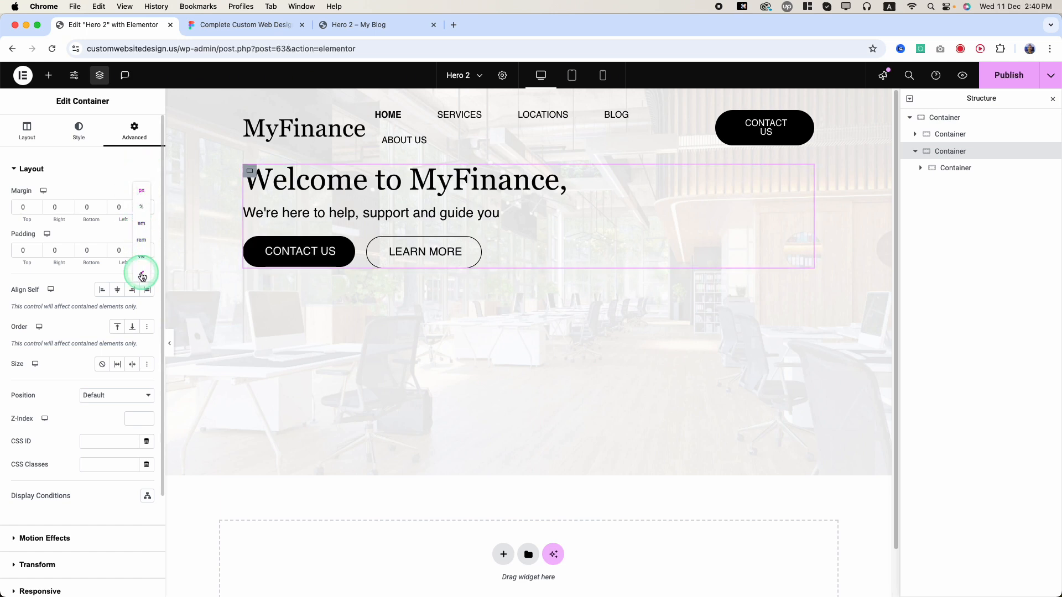
click(142, 275)
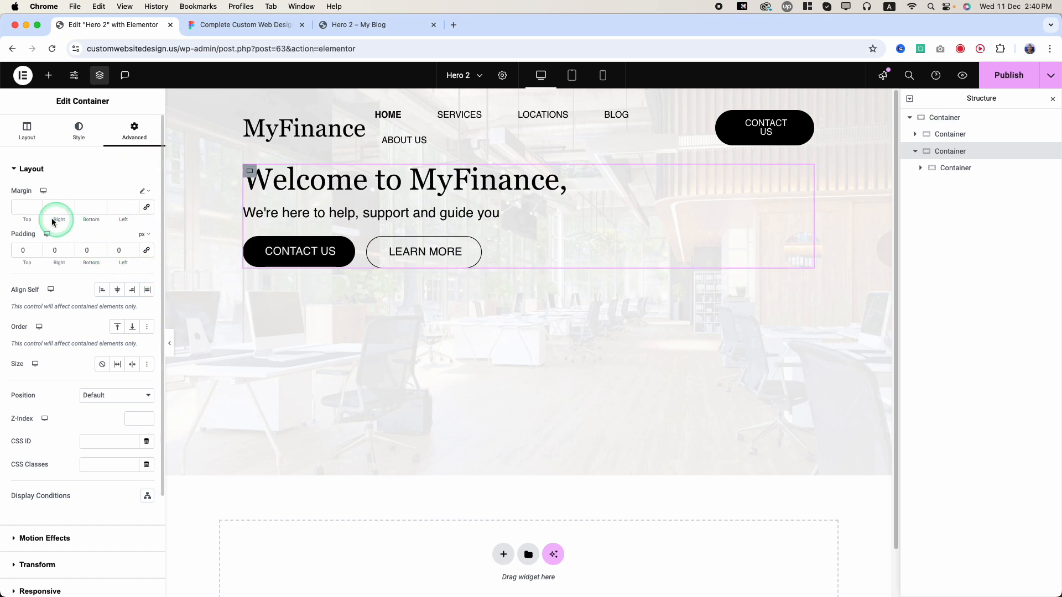
click(21, 209)
text(auto)
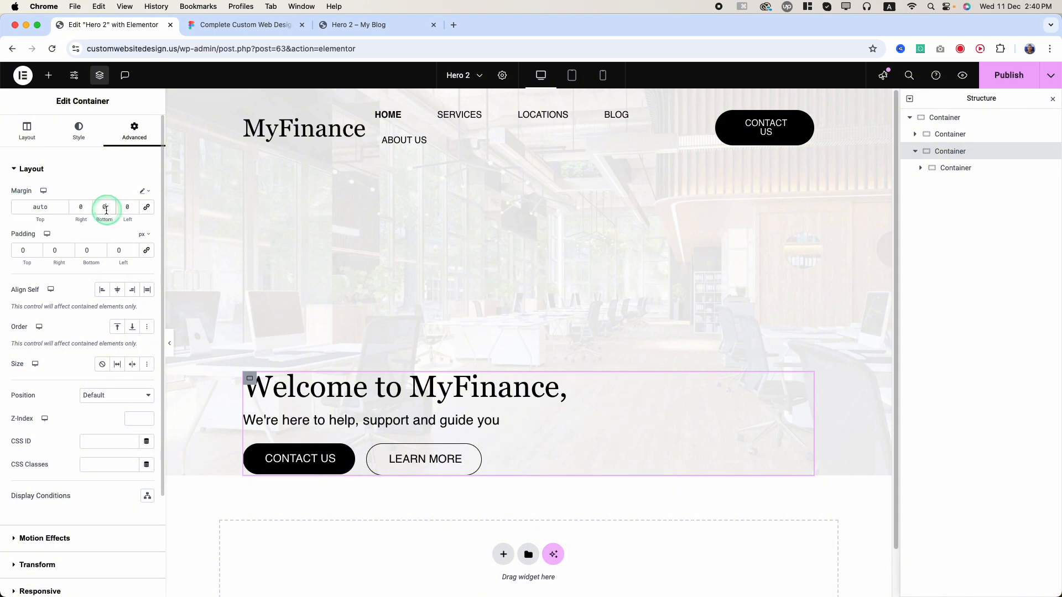
text(auto)
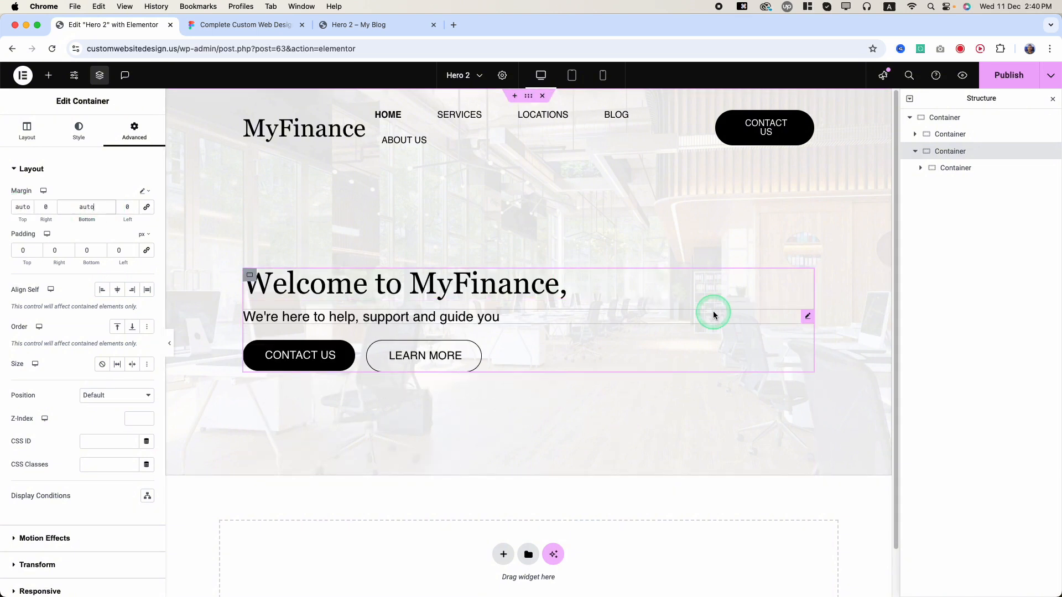
Step: Search the widgets for "image" and add an Image widget to the row container, beside the heading container
click(959, 157)
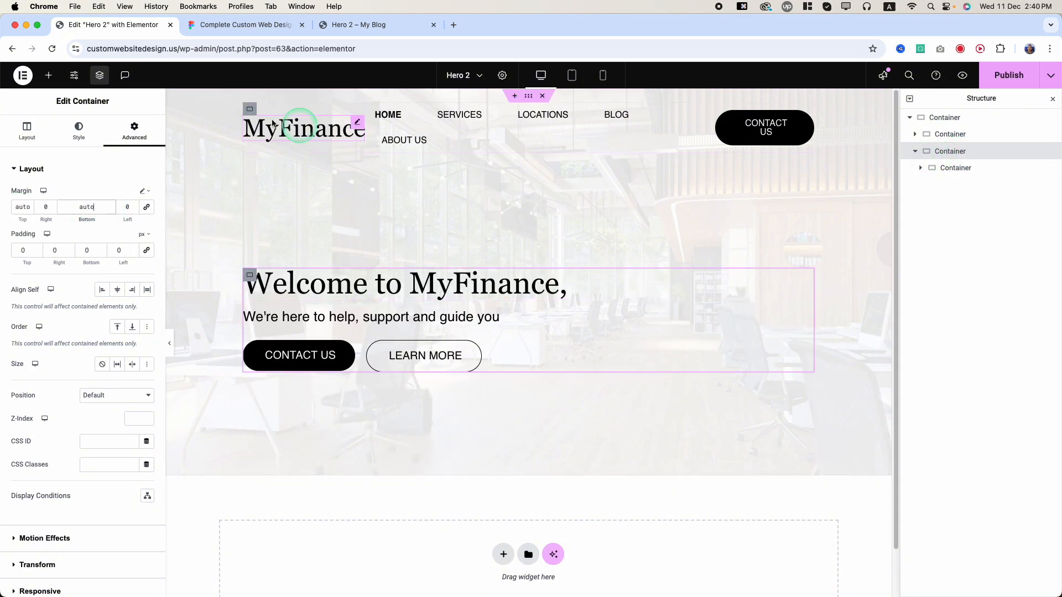
click(26, 132)
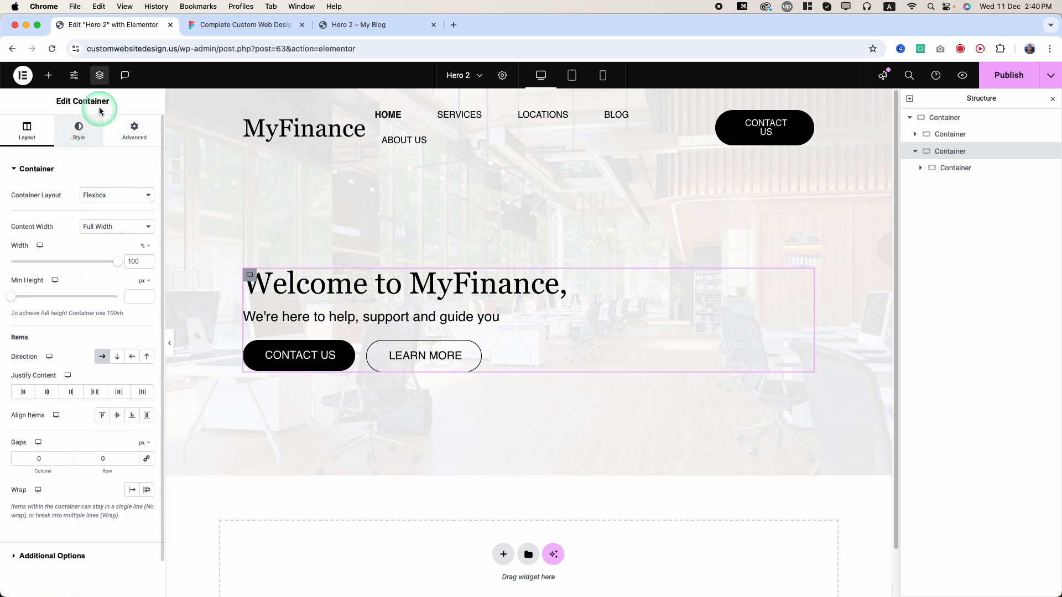
click(49, 75)
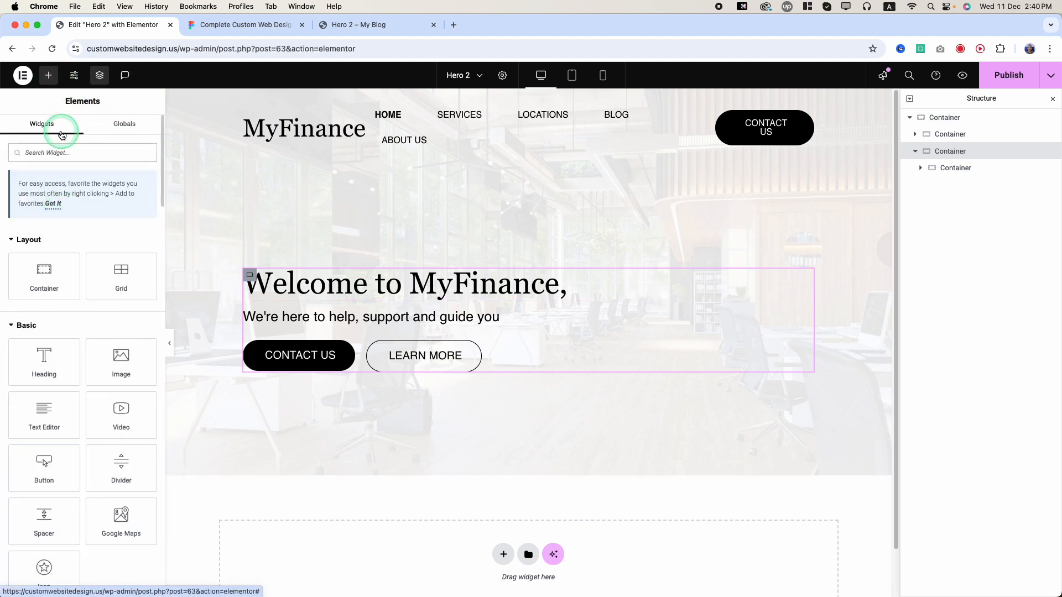
text(ims)
key(BackSpace)
text(age)
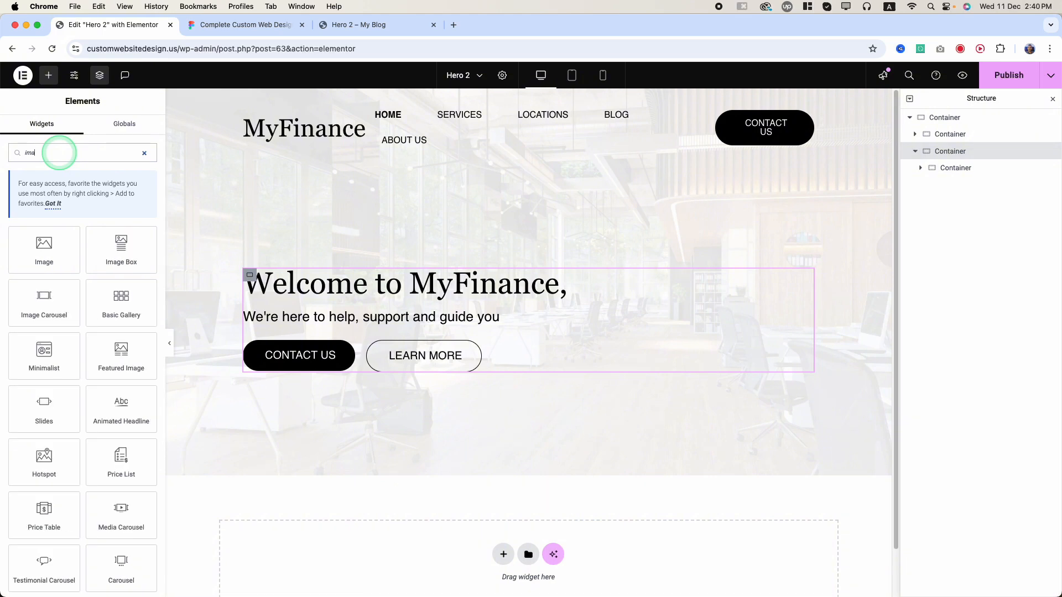
drag(43, 249, 649, 374)
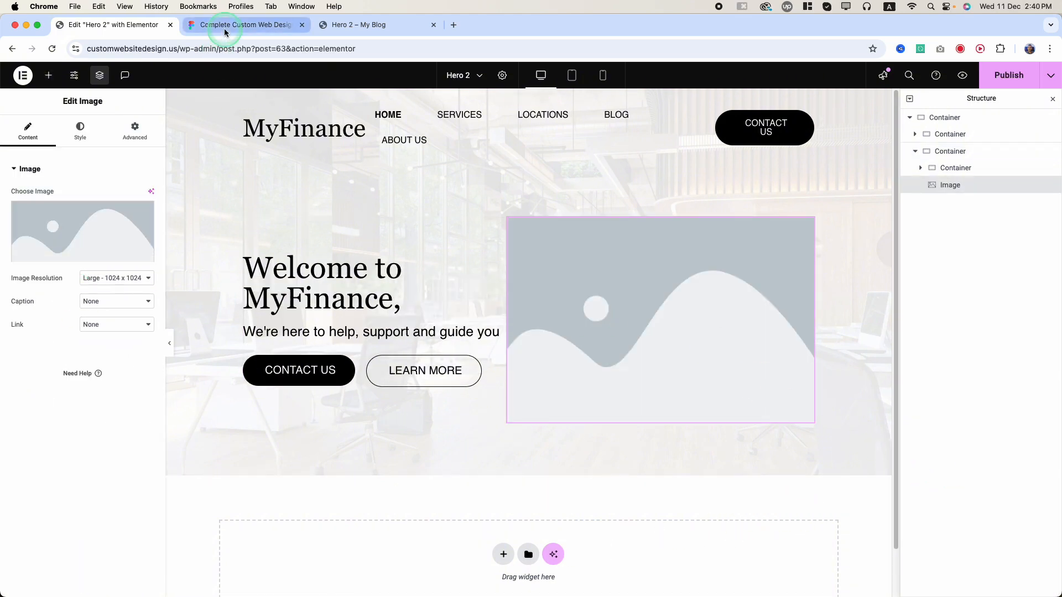
Step: Switch to Figma, select the photo of three business people in the Hero 02 frame, and export it as a 1x PNG
click(243, 25)
click(753, 395)
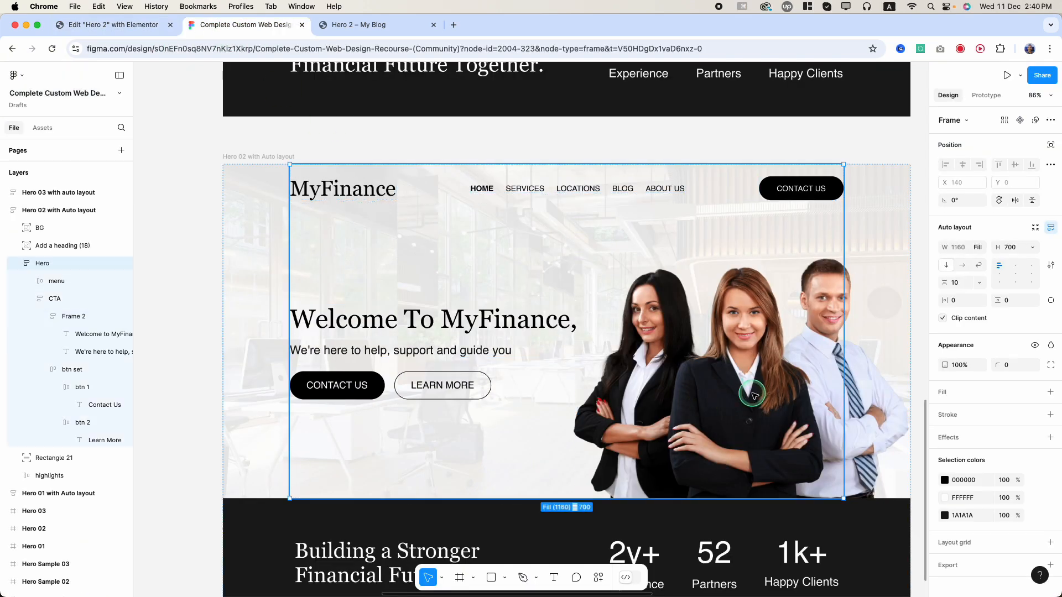
double_click(845, 403)
double_click(846, 403)
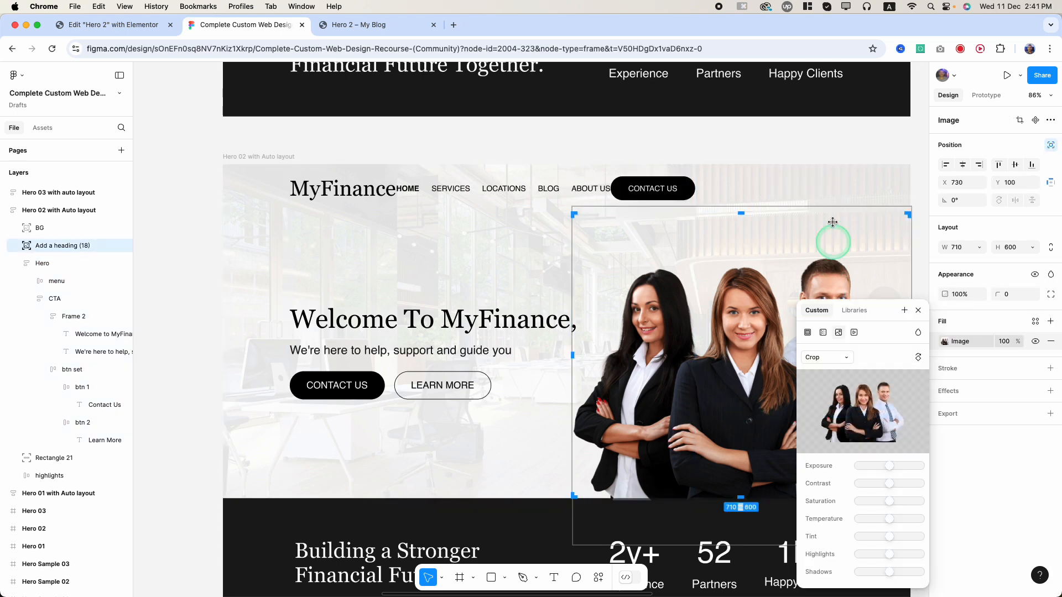
click(876, 135)
click(876, 135)
double_click(762, 371)
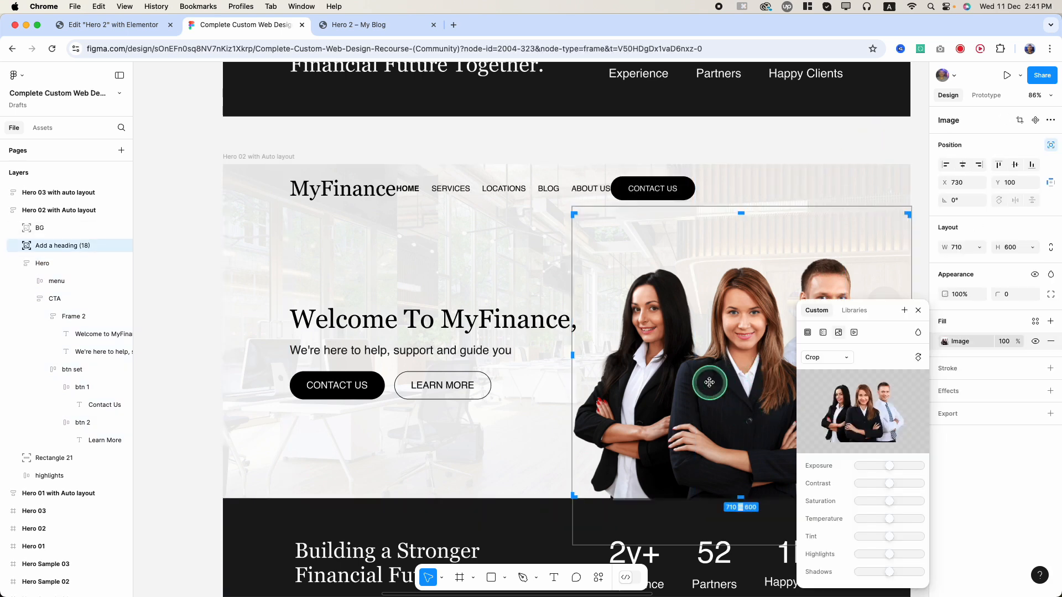
click(868, 144)
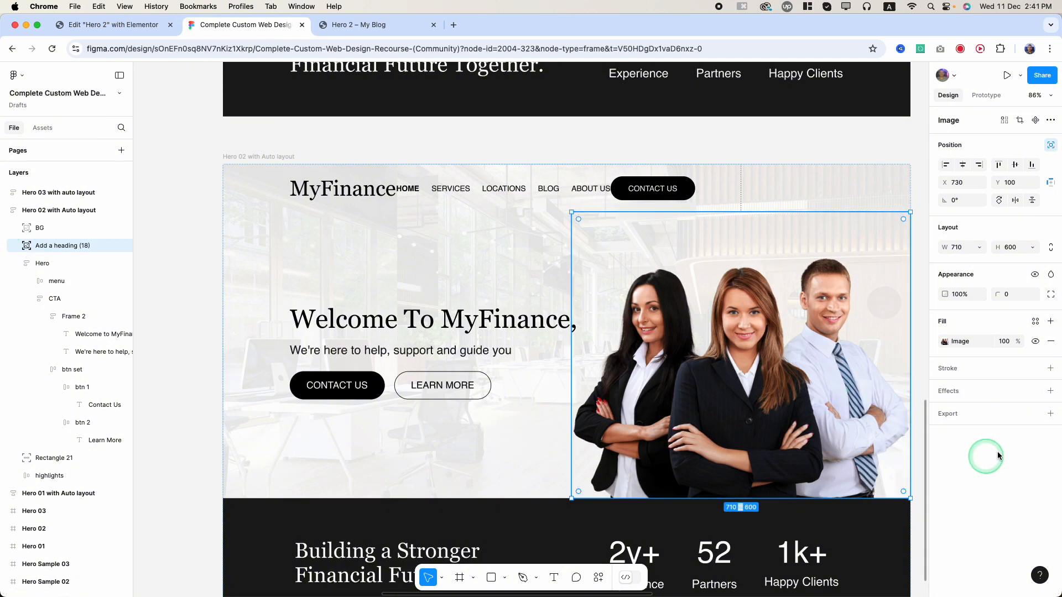
click(976, 418)
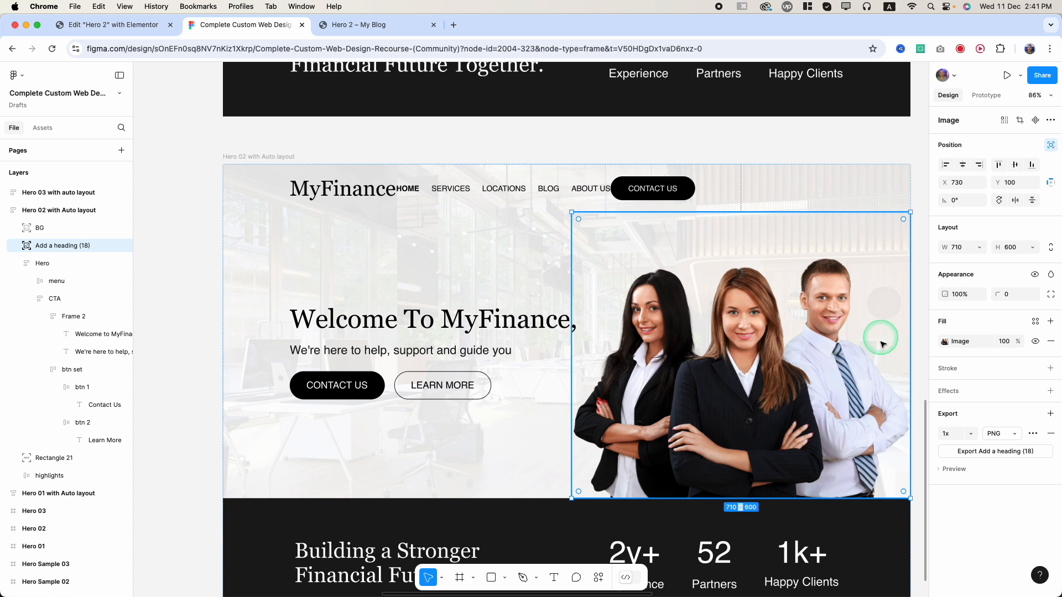
click(973, 452)
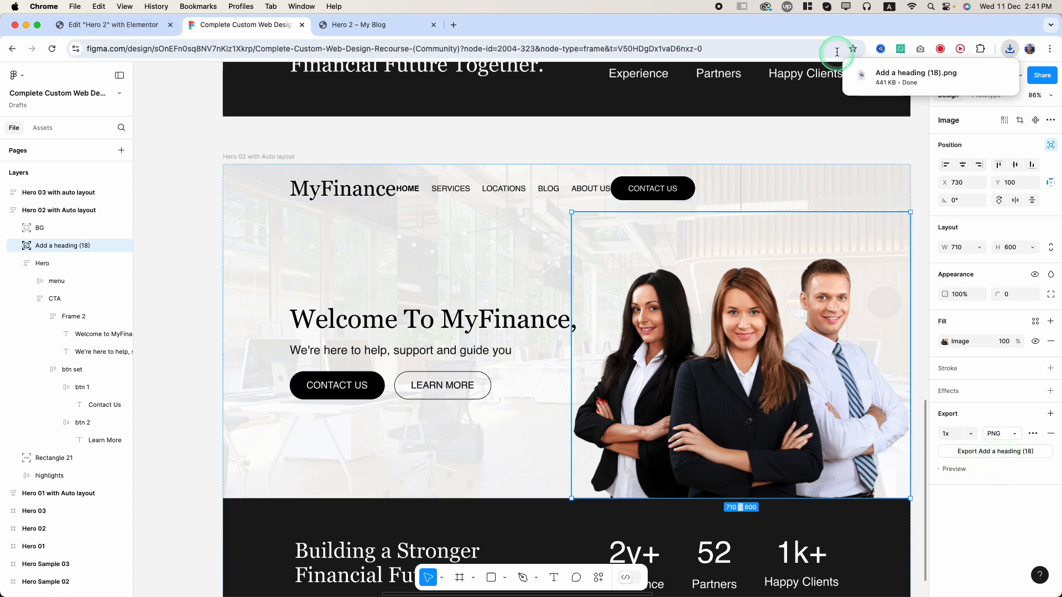
Step: Open tinypng.com in a new tab, compress "Add a heading (18).png" and download the optimized PNG
click(369, 27)
click(396, 27)
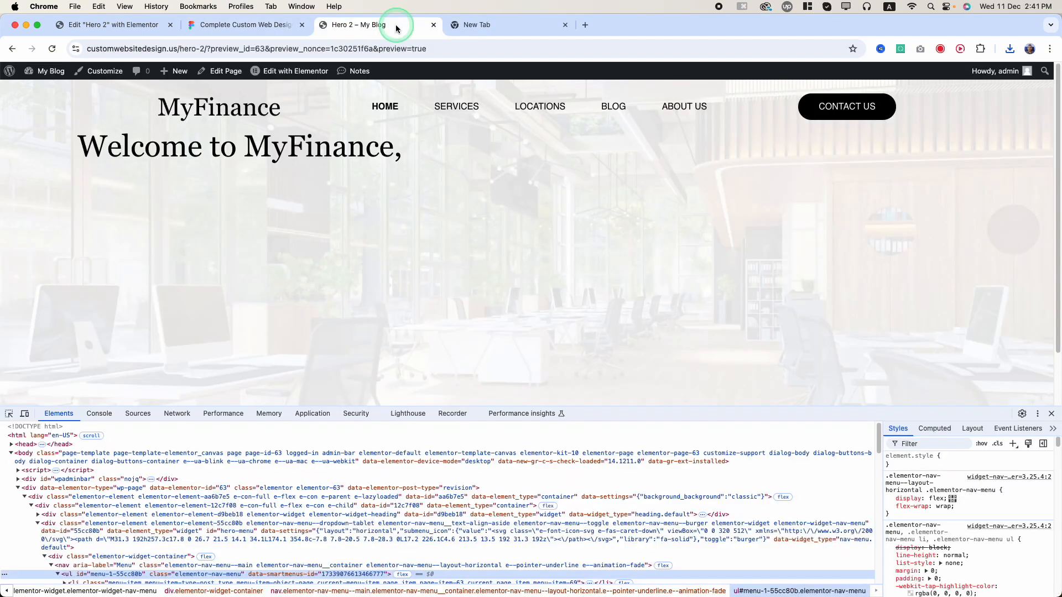
click(447, 25)
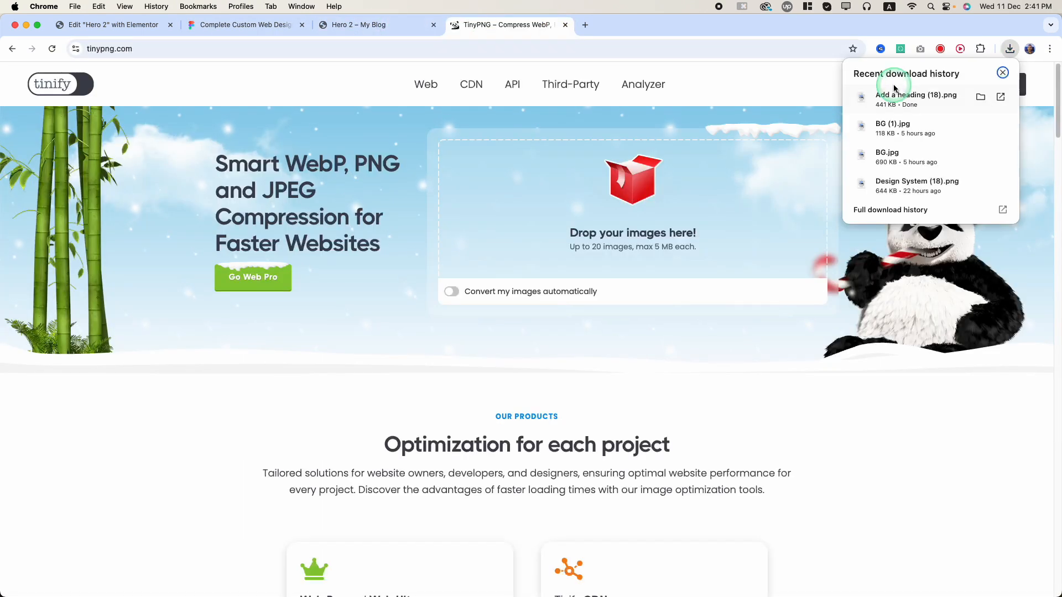
drag(916, 99, 516, 230)
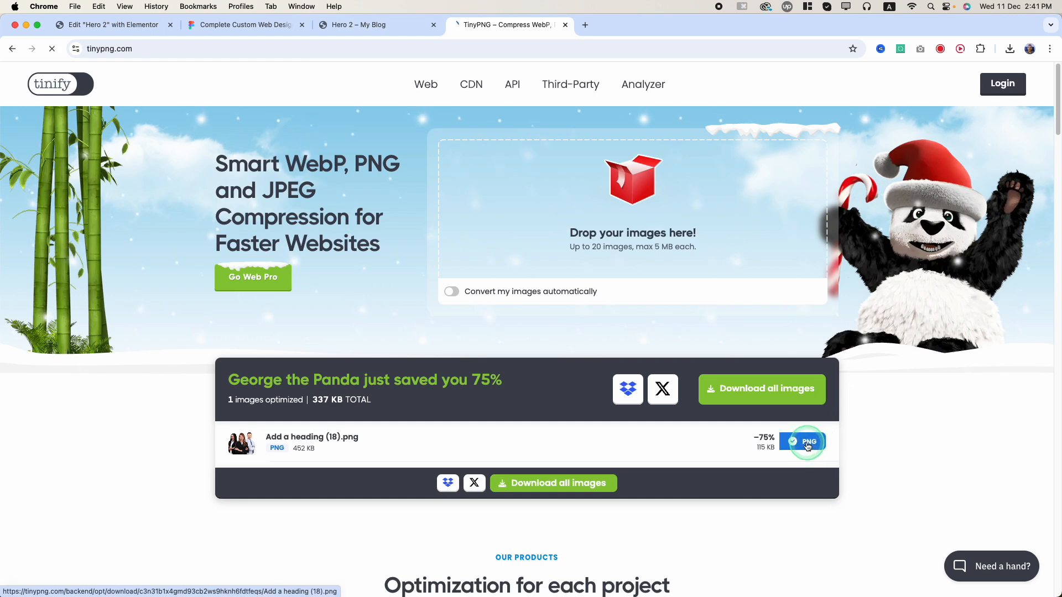
click(804, 441)
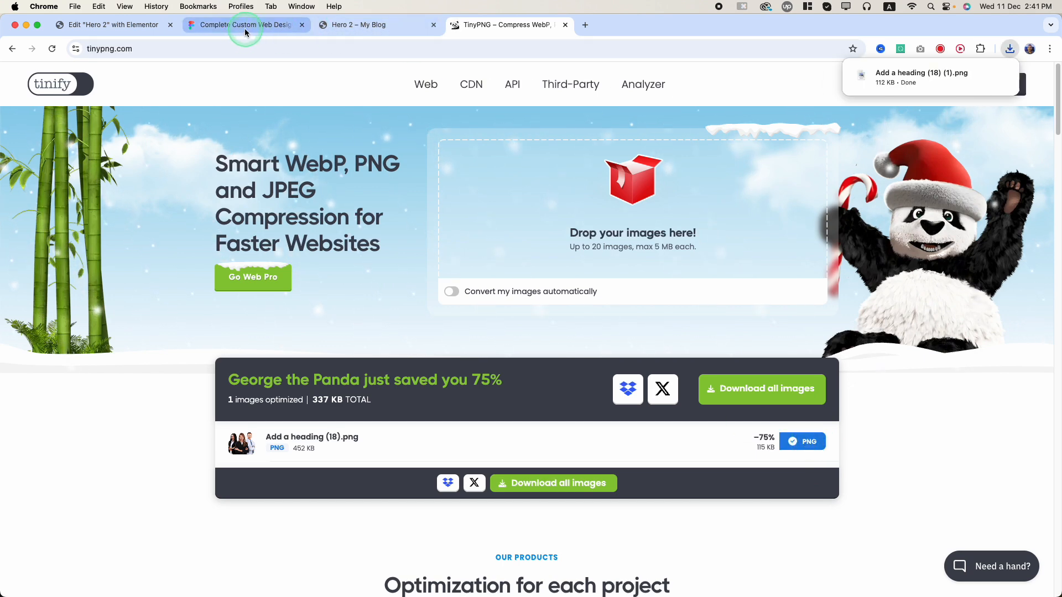
Step: Return to Elementor, upload the compressed "Add a heading (18) (1).png" and insert it in the Image widget
click(133, 25)
click(83, 231)
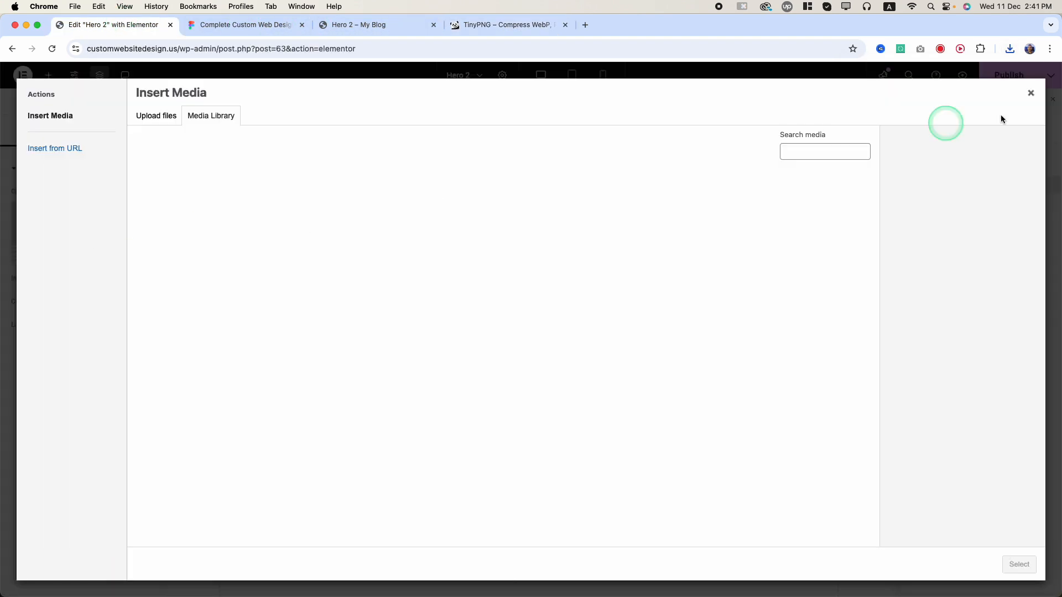
click(1009, 49)
drag(885, 101, 381, 260)
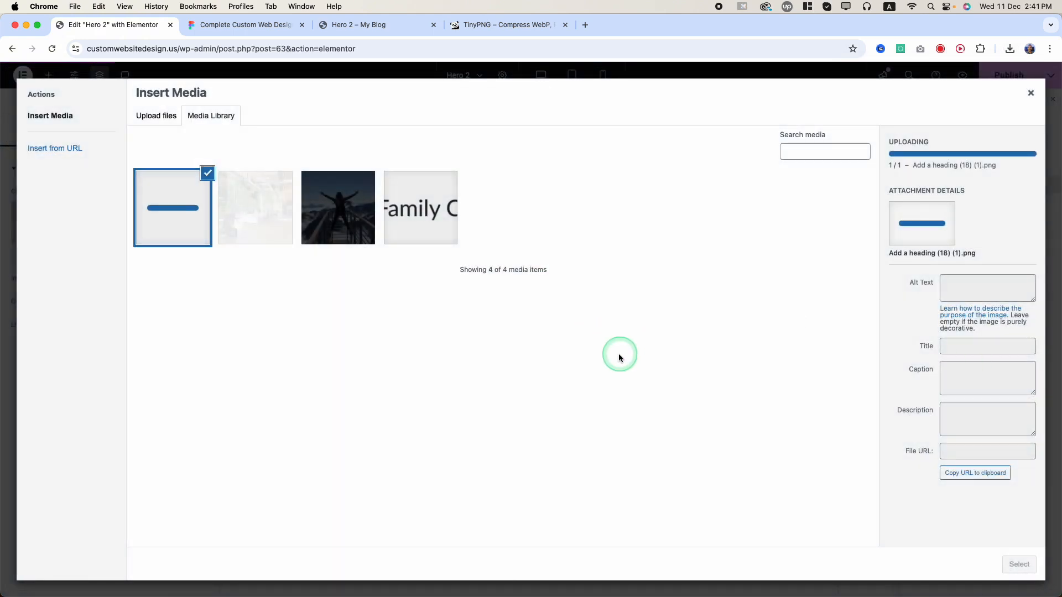
click(1019, 564)
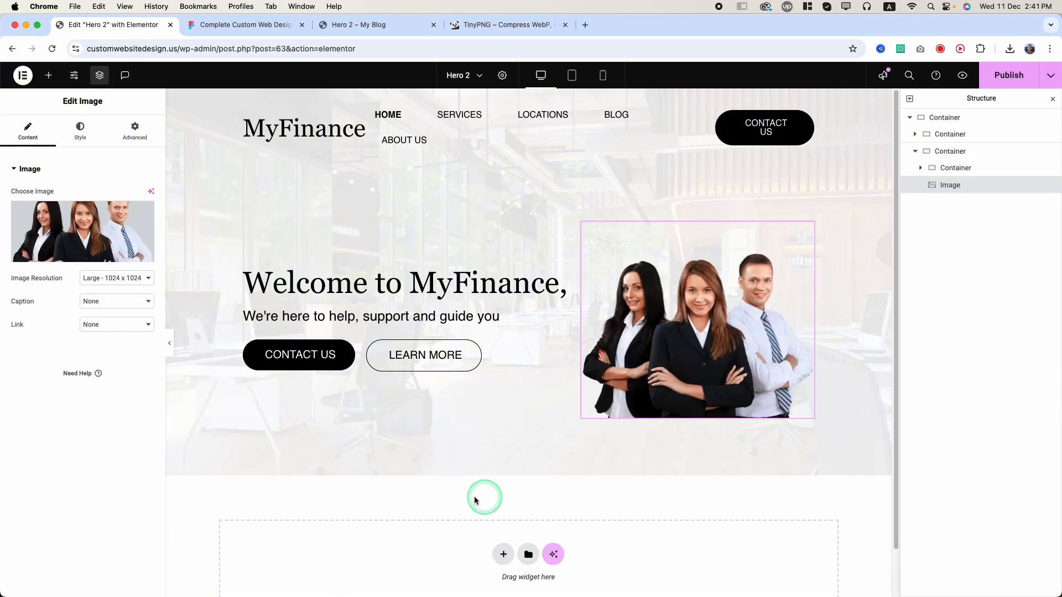
Step: Set the team photo's image resolution to Full and compare the photo with the Hero 02 frame in Figma
click(115, 356)
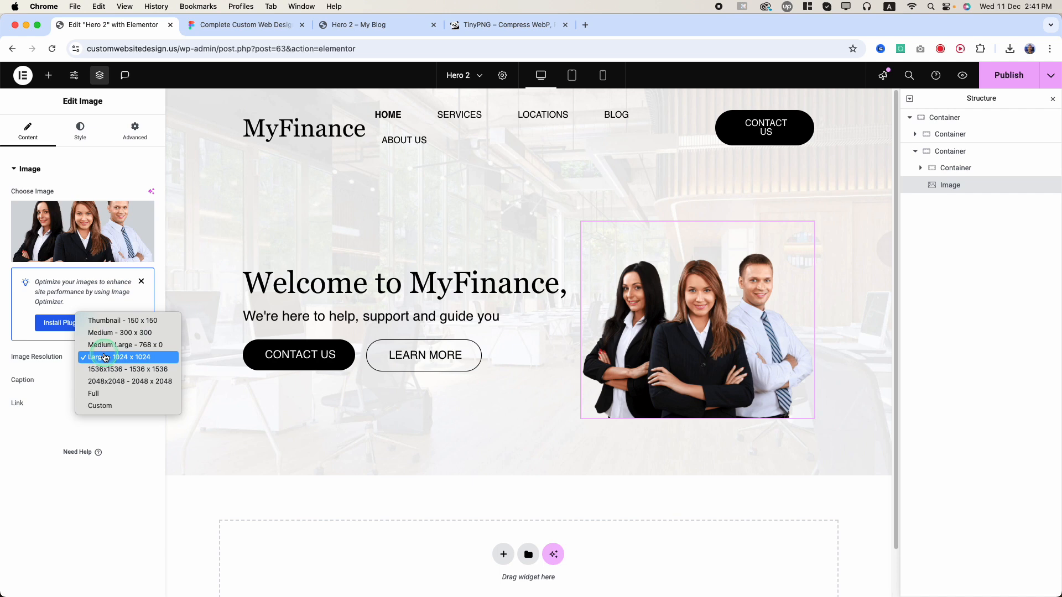
click(101, 398)
click(236, 30)
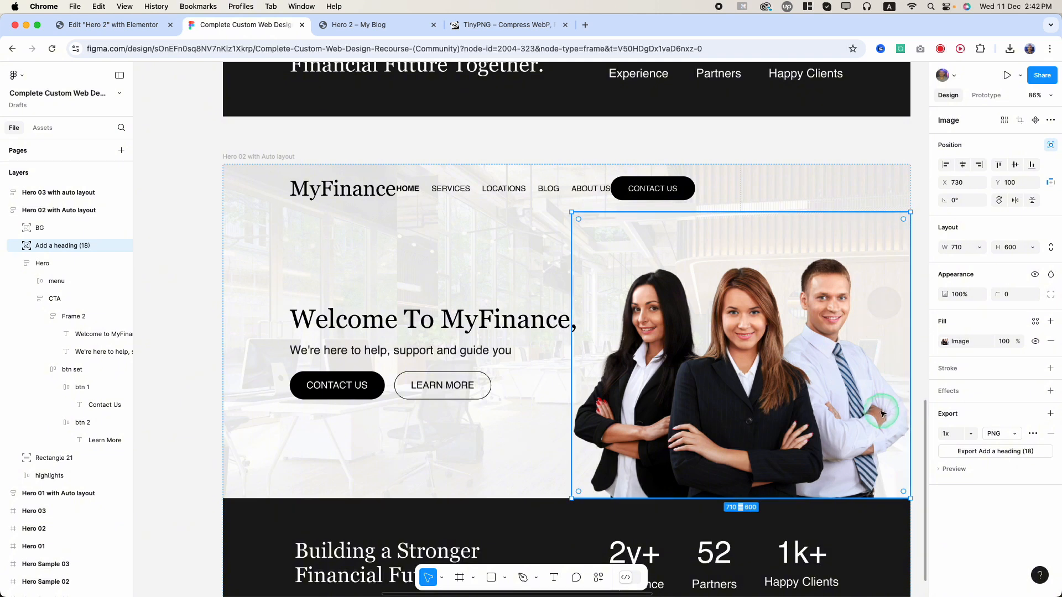
key(ctrl+shift+Tab)
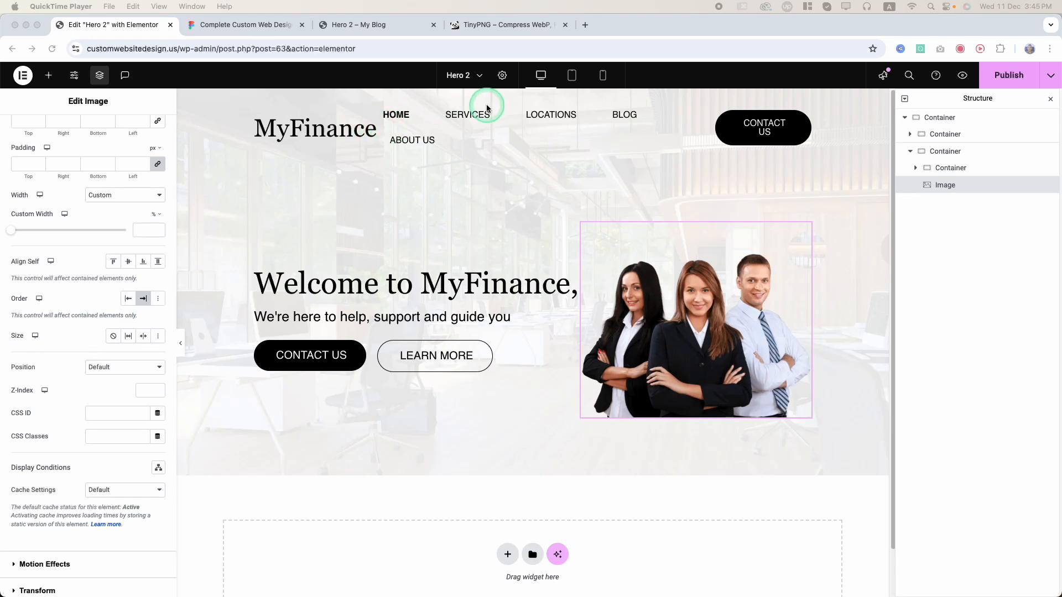
Step: Narrow the Structure panel to widen the canvas, and compare the hero layout with the Figma design
click(486, 109)
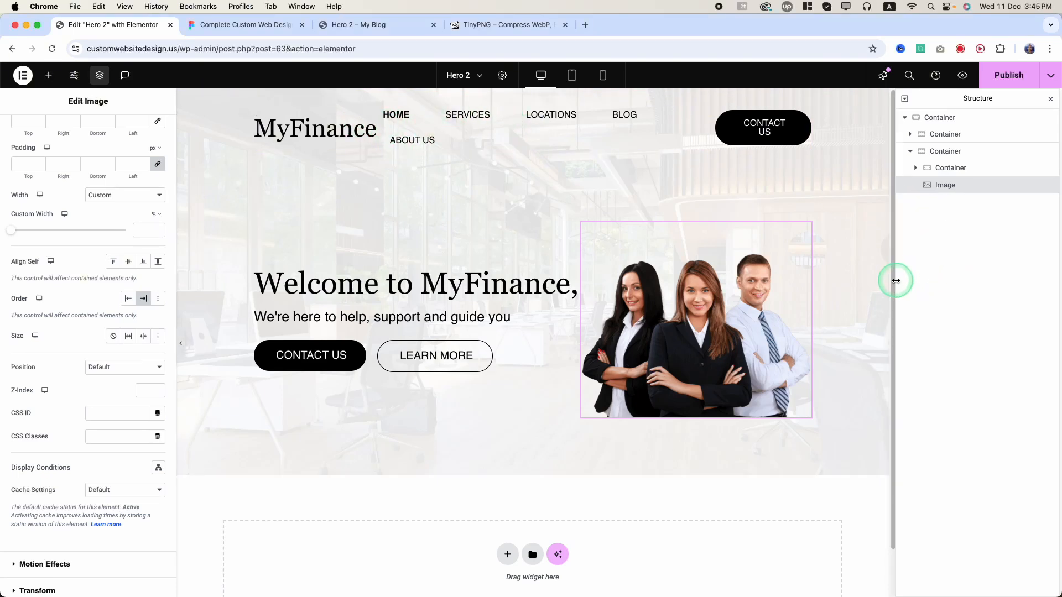
drag(896, 281, 943, 280)
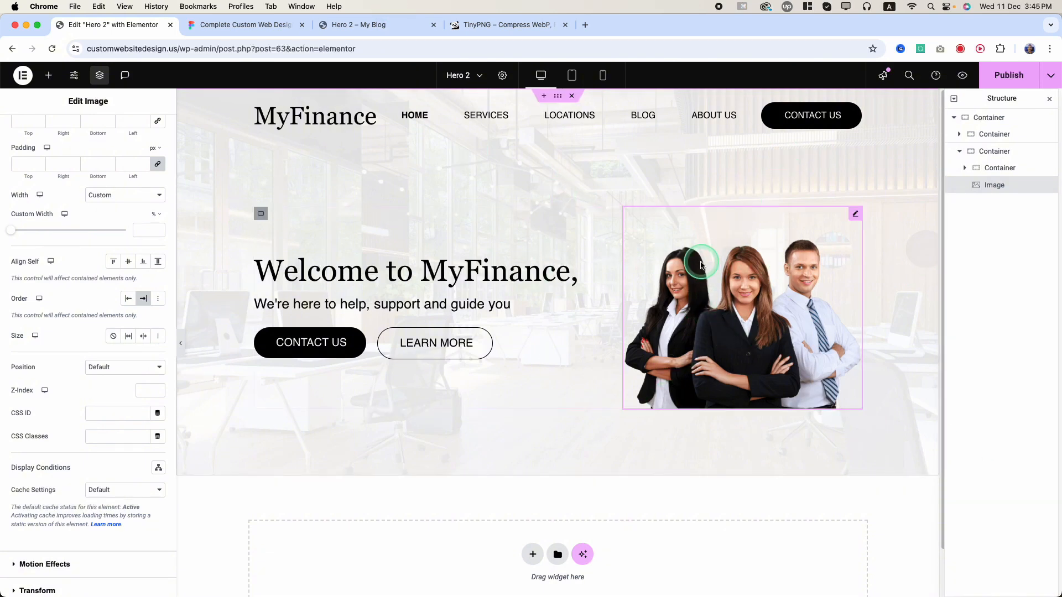
key(ctrl+Tab)
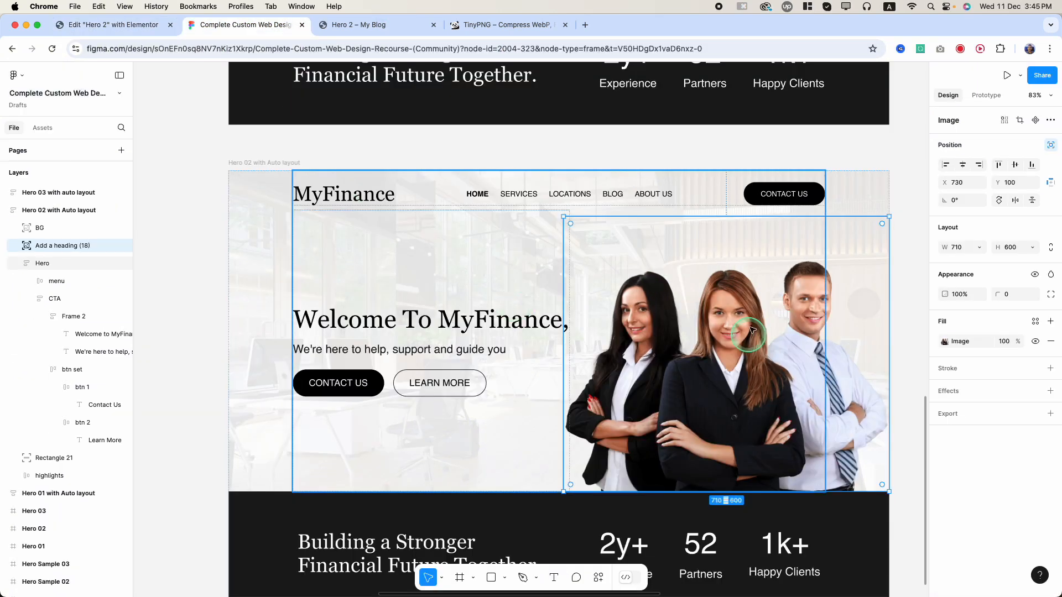
click(111, 24)
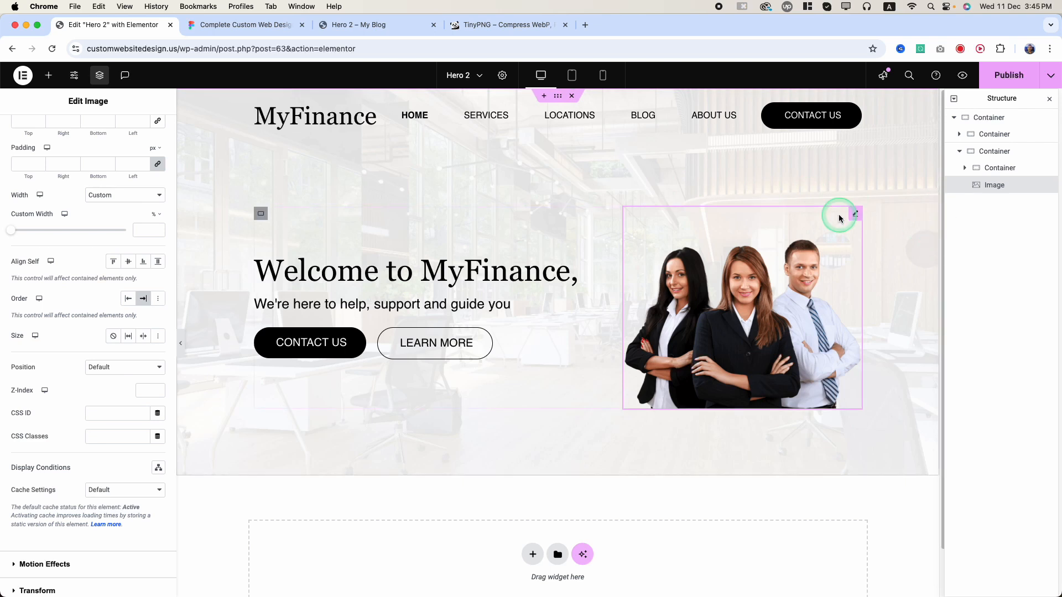
Step: Set the image widget's flex size to Grow and check the enlarged photo against the Figma frame
click(856, 214)
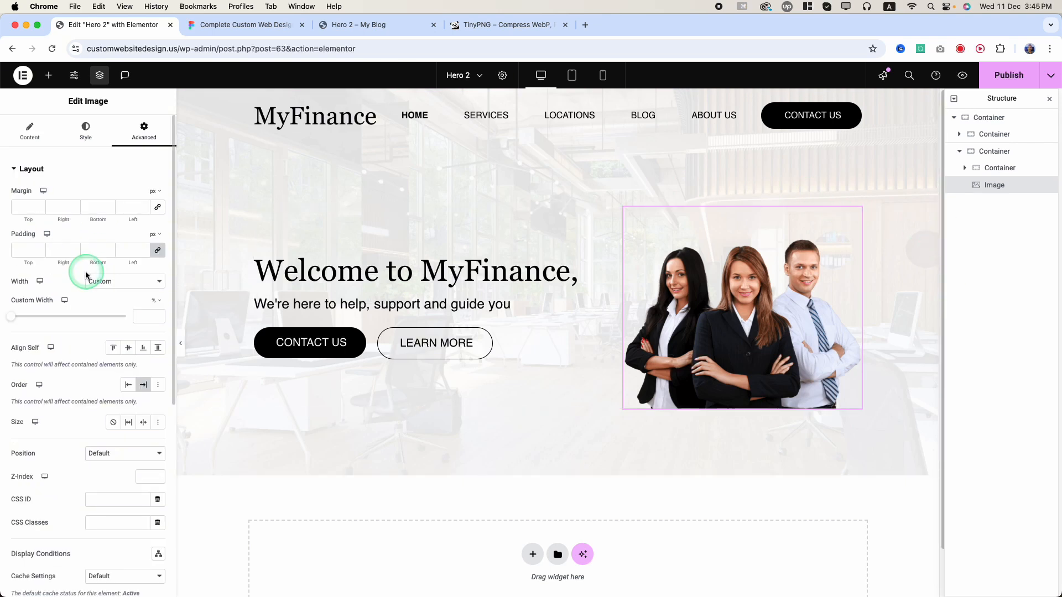
click(153, 137)
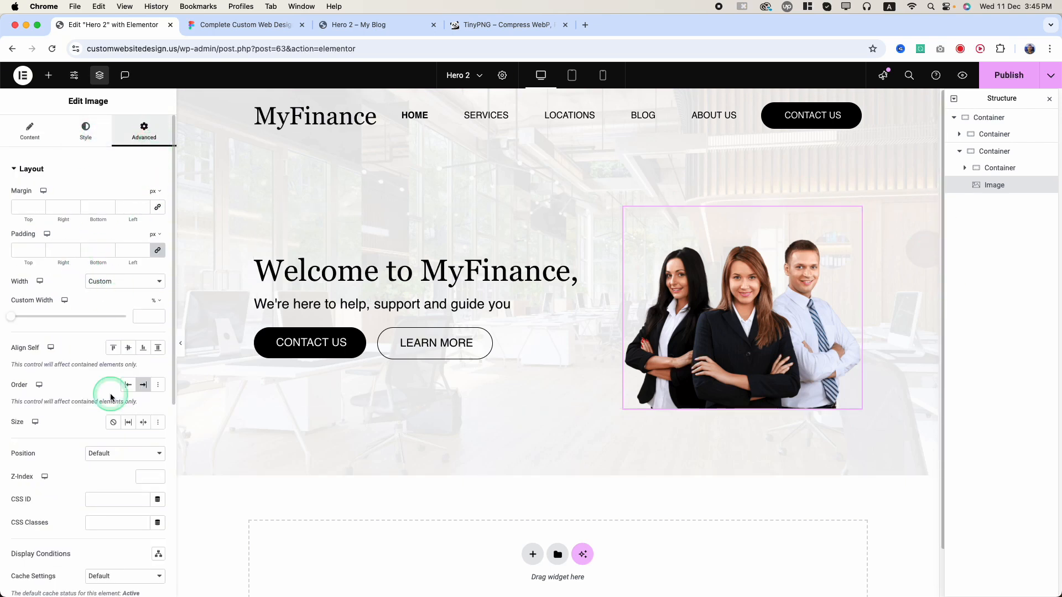
click(128, 423)
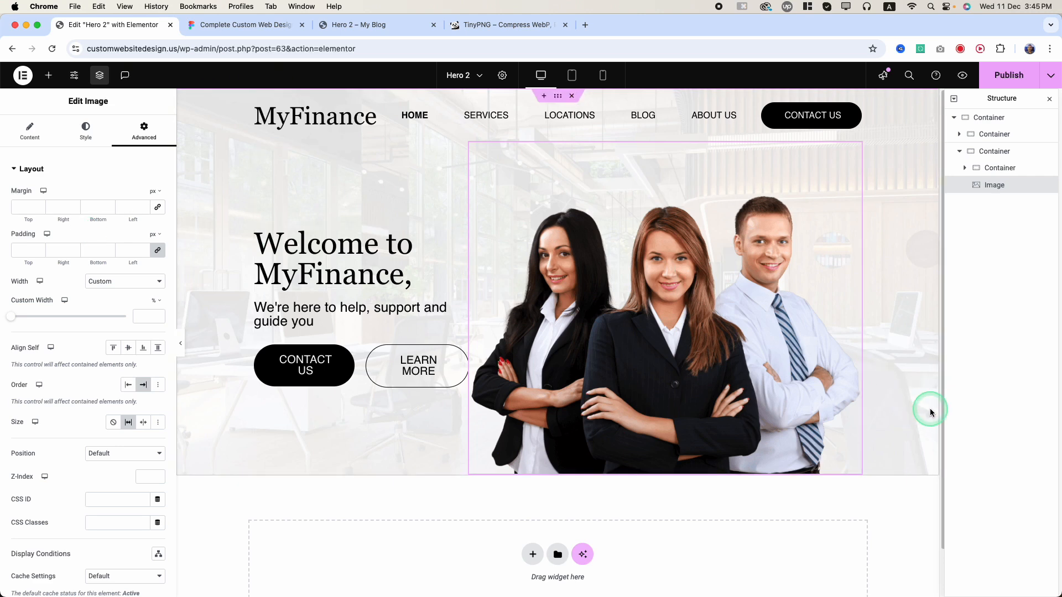
key(ctrl+Tab)
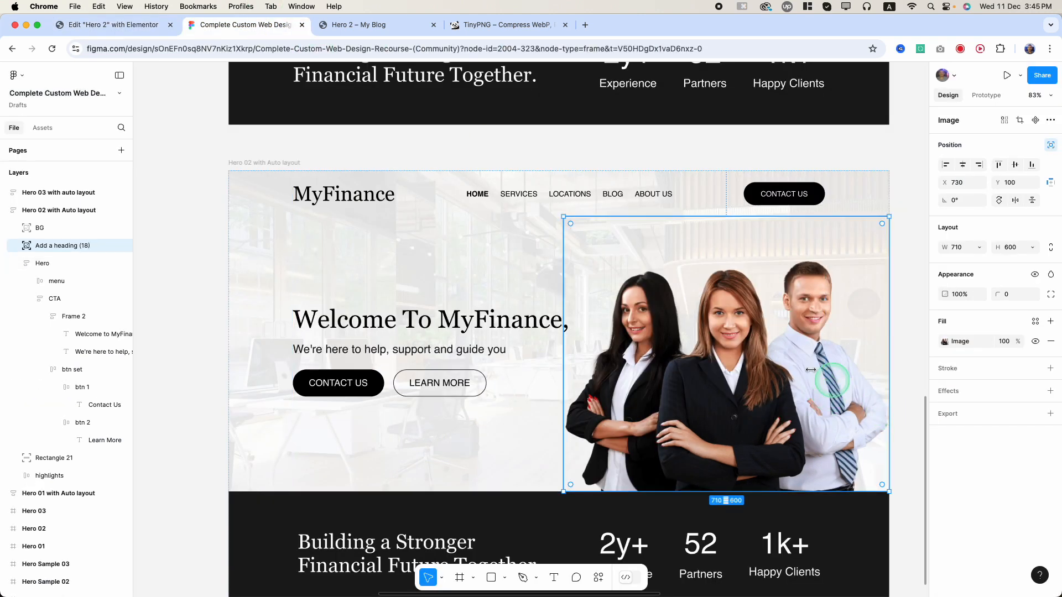
click(47, 24)
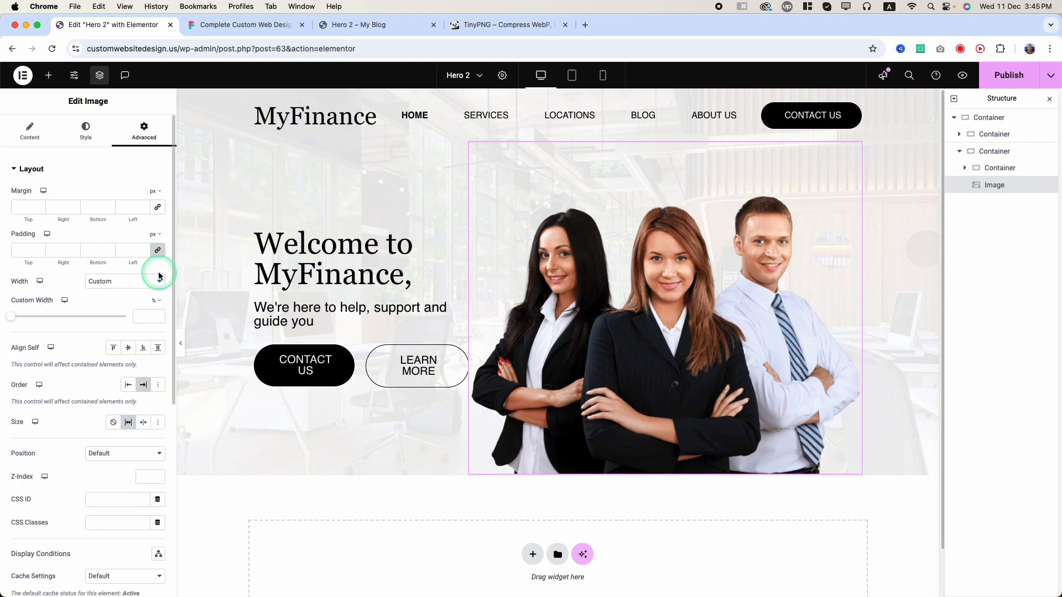
Step: Try a positive left margin on the team photo with the margin values unlinked
click(159, 208)
click(158, 209)
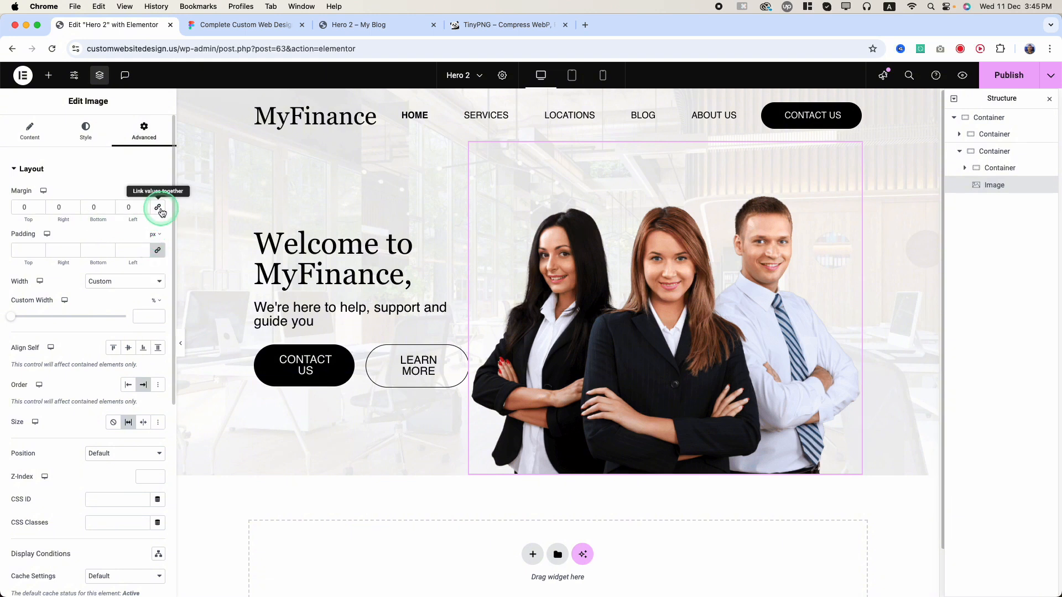
click(78, 208)
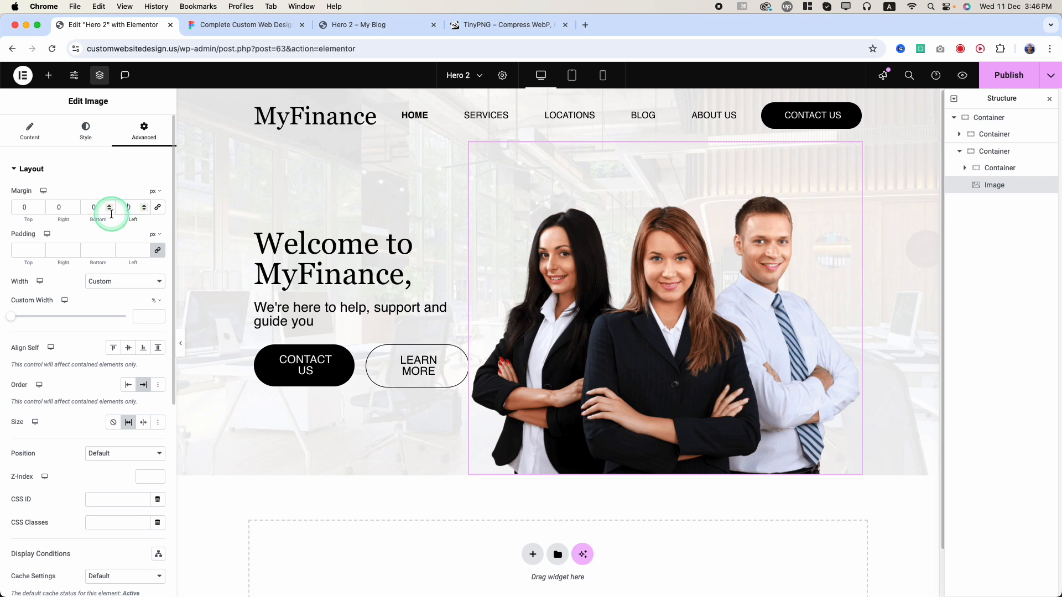
key(Up)
key(Up)
key(Up)
key(Up)
key(Up)
key(Up)
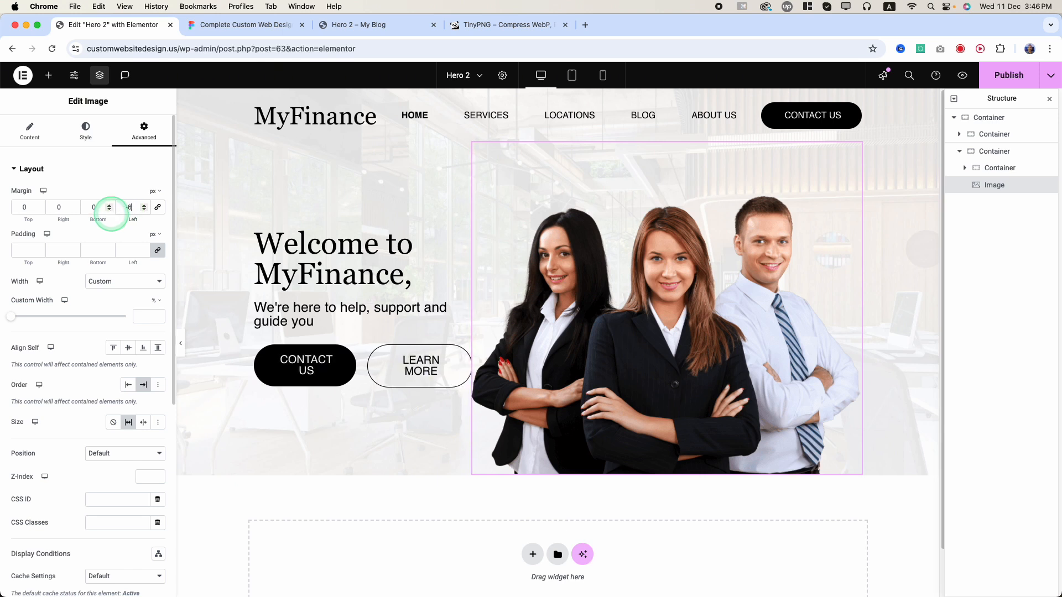
key(Down)
key(Down)
key(Down)
key(Down)
key(Down)
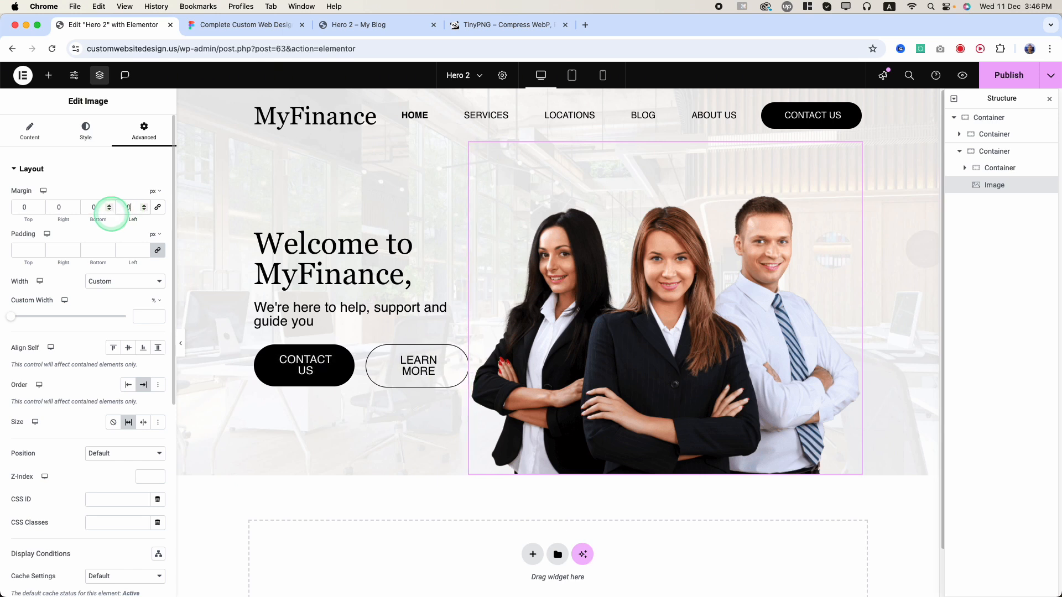
Step: Set the team photo's right margin to -140 px, extending it to the hero section's right edge
key(Down)
key(Down)
key(Down)
key(Down)
key(Down)
key(Down)
key(Down)
key(Down)
key(Down)
key(Down)
key(Down)
key(Down)
key(Down)
key(Down)
key(Down)
key(Down)
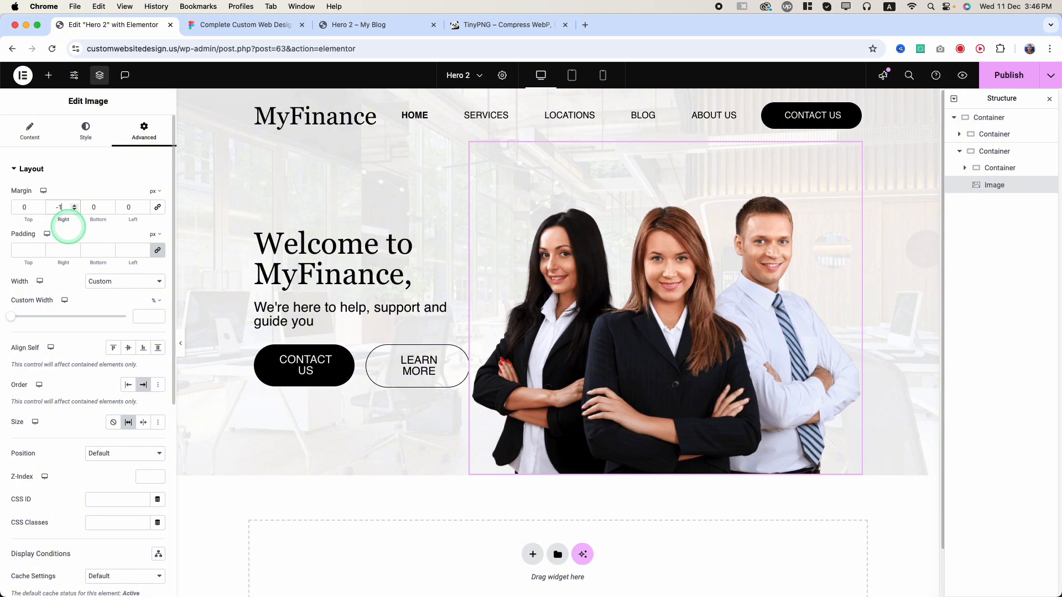
key(Down)
key(Down)
key(Down)
key(Down)
key(Down)
key(Down)
key(Down)
key(Down)
key(Down)
key(Down)
key(Down)
key(Down)
key(Down)
key(Down)
key(Down)
key(Down)
key(Down)
key(Down)
key(Down)
key(Down)
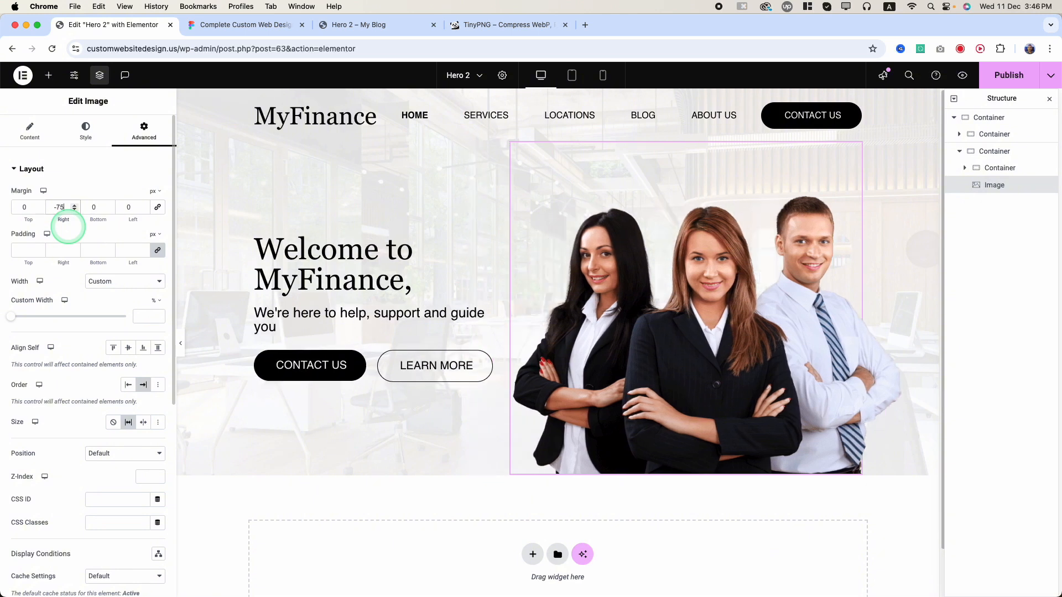
key(Down)
key(Down)
key(Down)
key(Down)
key(Down)
key(Down)
key(Down)
key(Down)
key(Down)
key(Down)
key(Down)
key(Down)
key(Down)
key(Down)
key(Down)
key(Down)
key(Down)
key(Down)
key(Down)
key(Down)
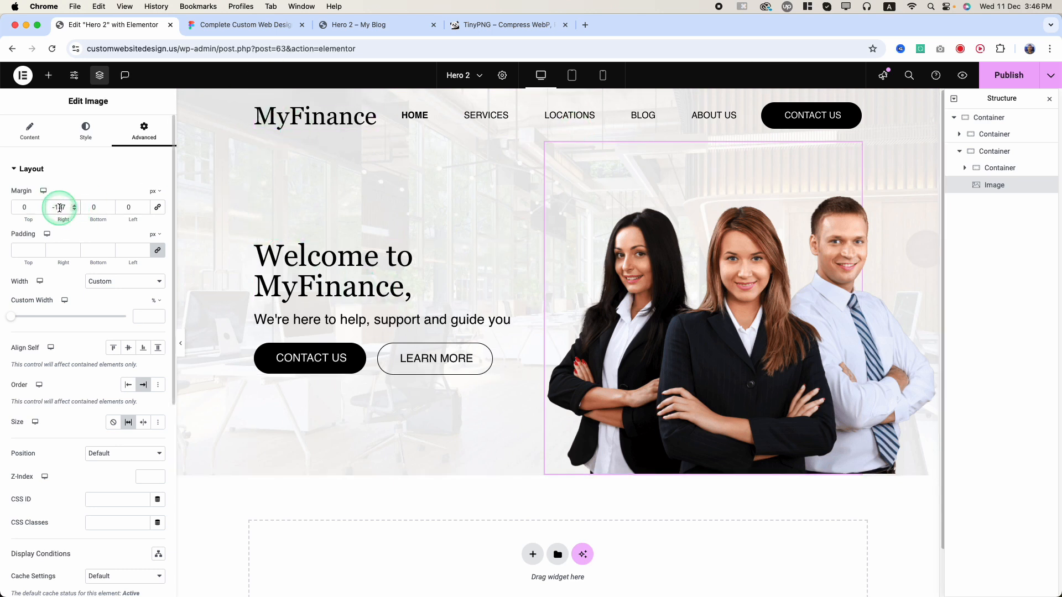
key(Down)
key(Down)
key(Down)
key(Down)
key(Down)
key(Down)
key(Down)
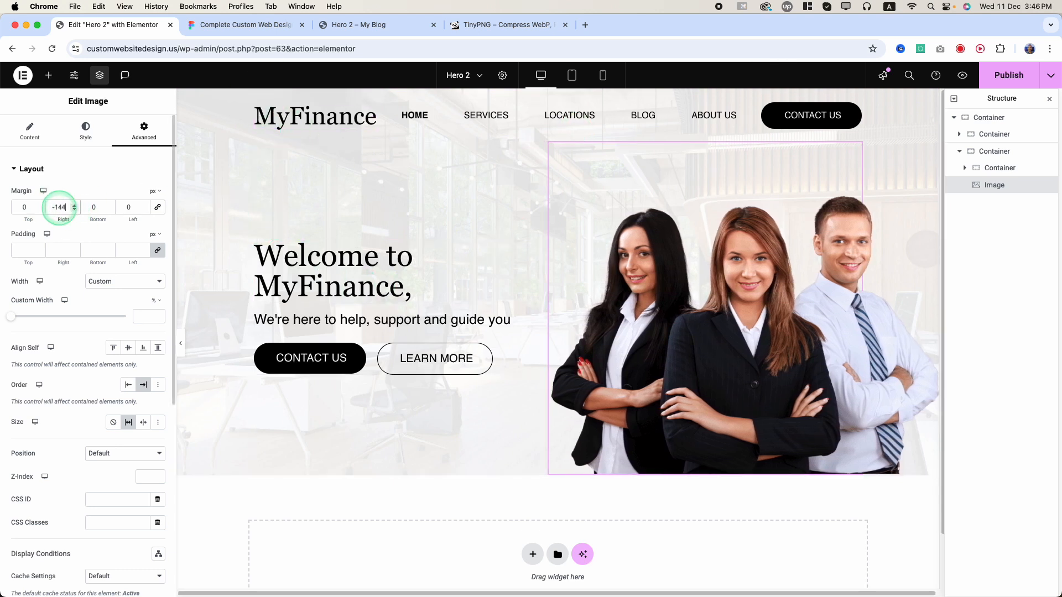
key(Down)
drag(908, 593, 914, 594)
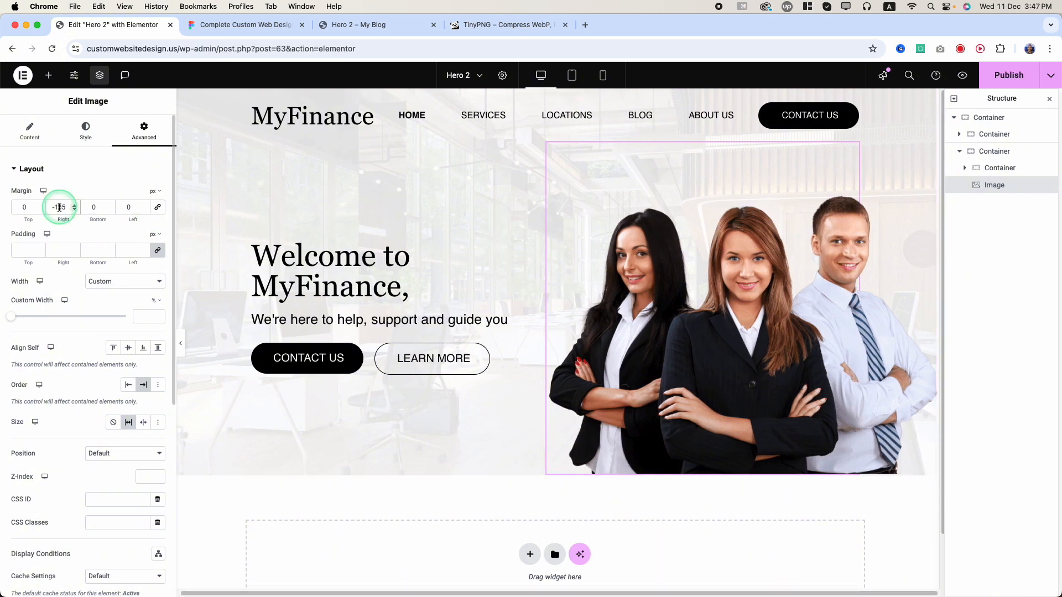
key(Up)
key(Up)
key(Up)
key(Up)
key(Up)
key(Up)
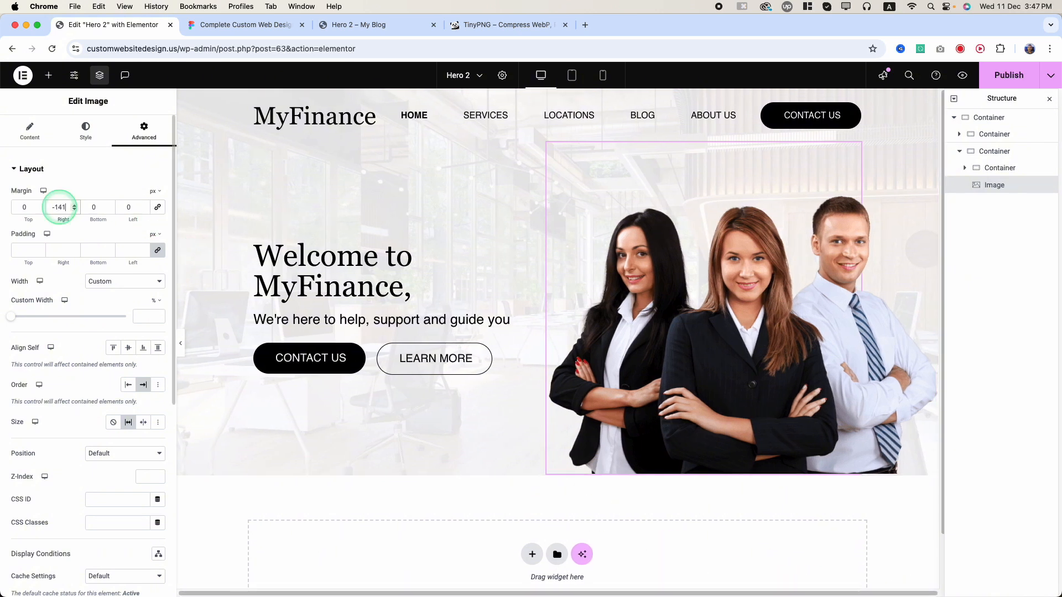
key(Down)
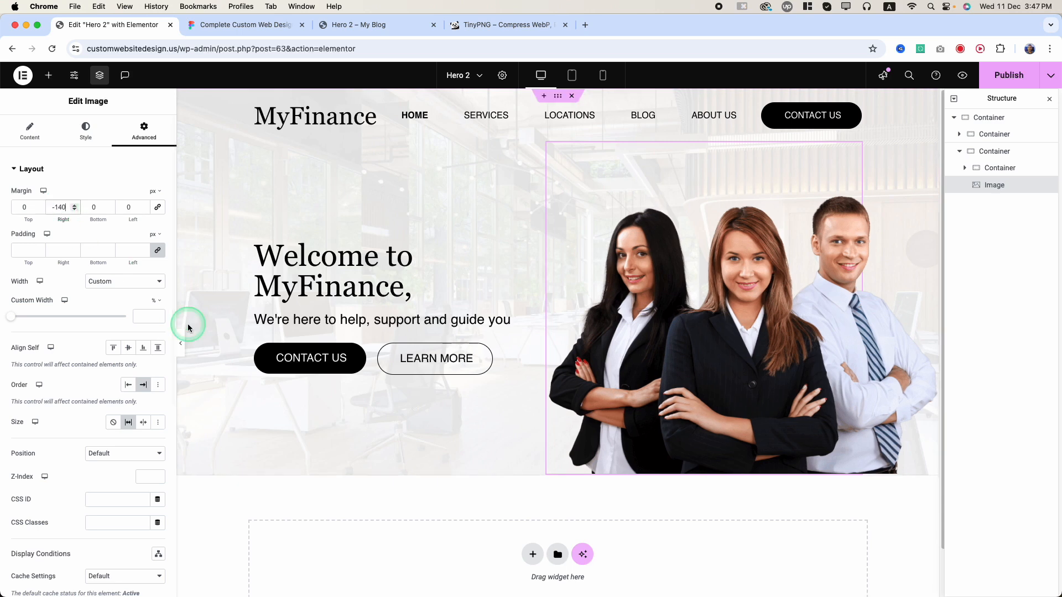
Step: Preview the hero section without the editing controls, in both the full-size and a smaller browser window
click(180, 343)
click(573, 498)
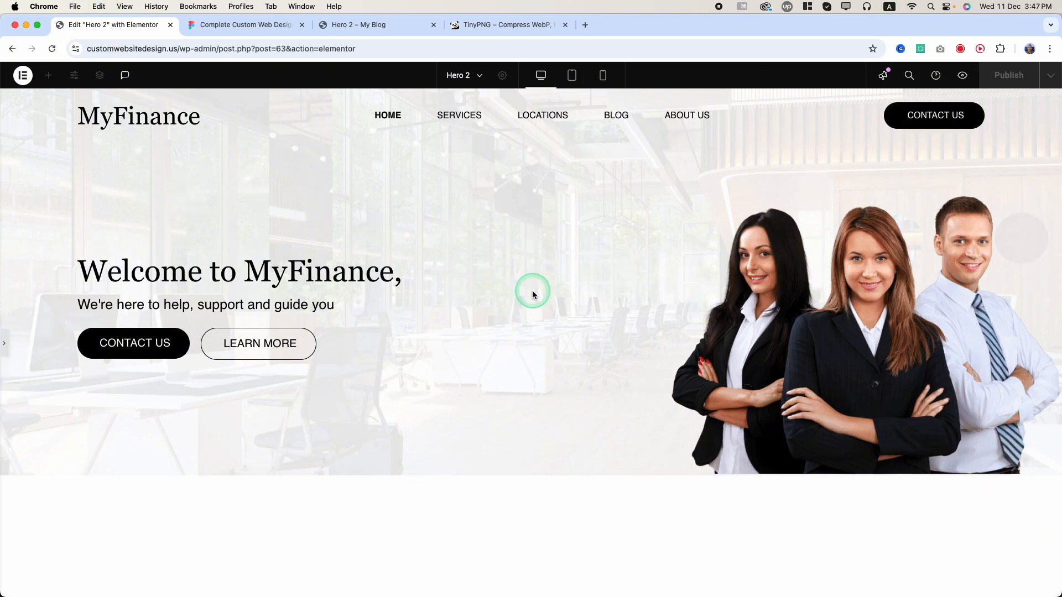
double_click(649, 20)
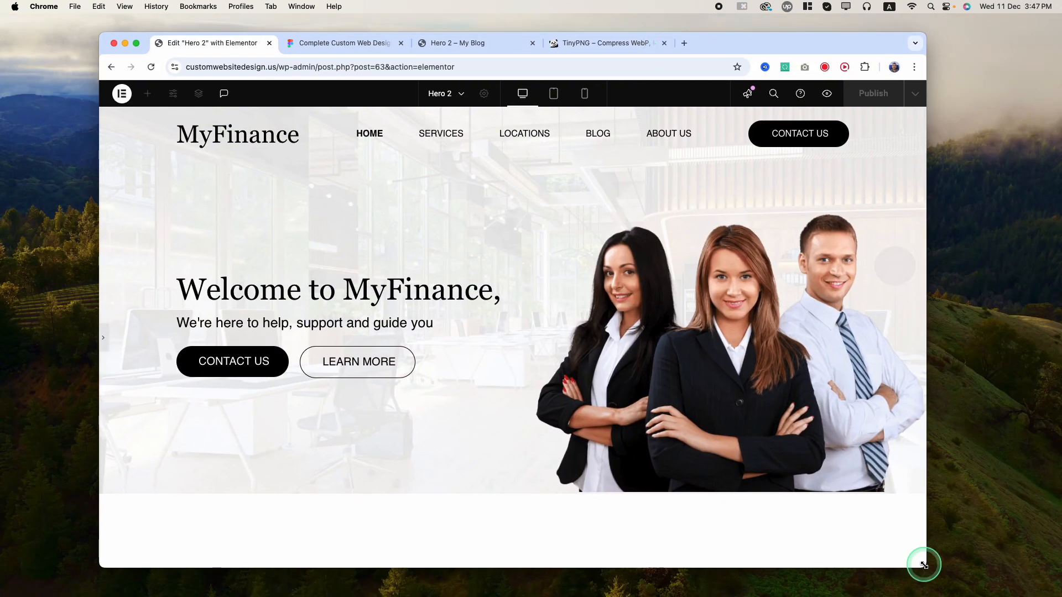
drag(923, 565, 903, 551)
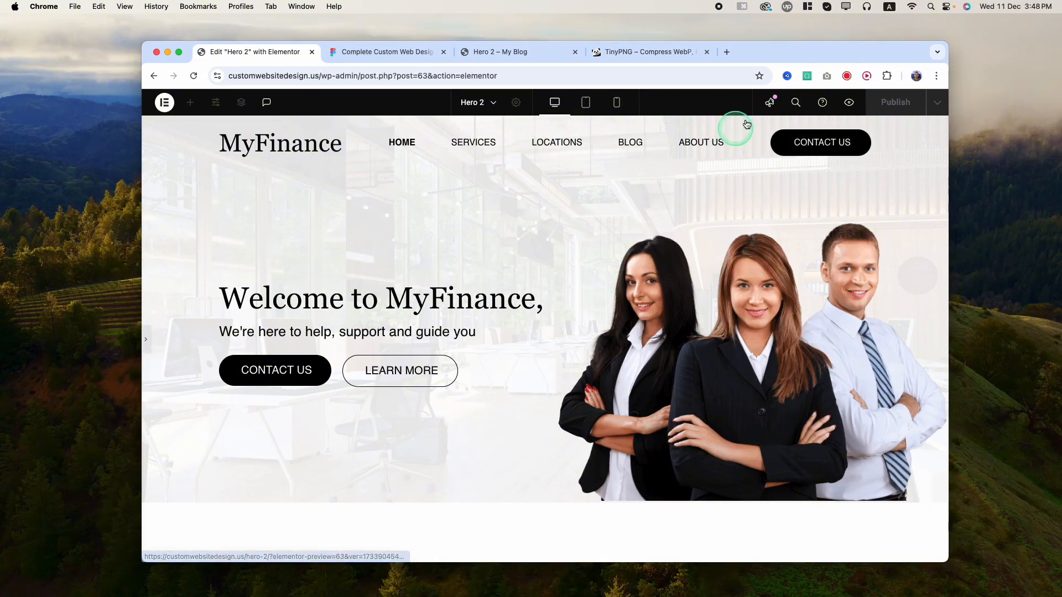
drag(775, 51, 772, 4)
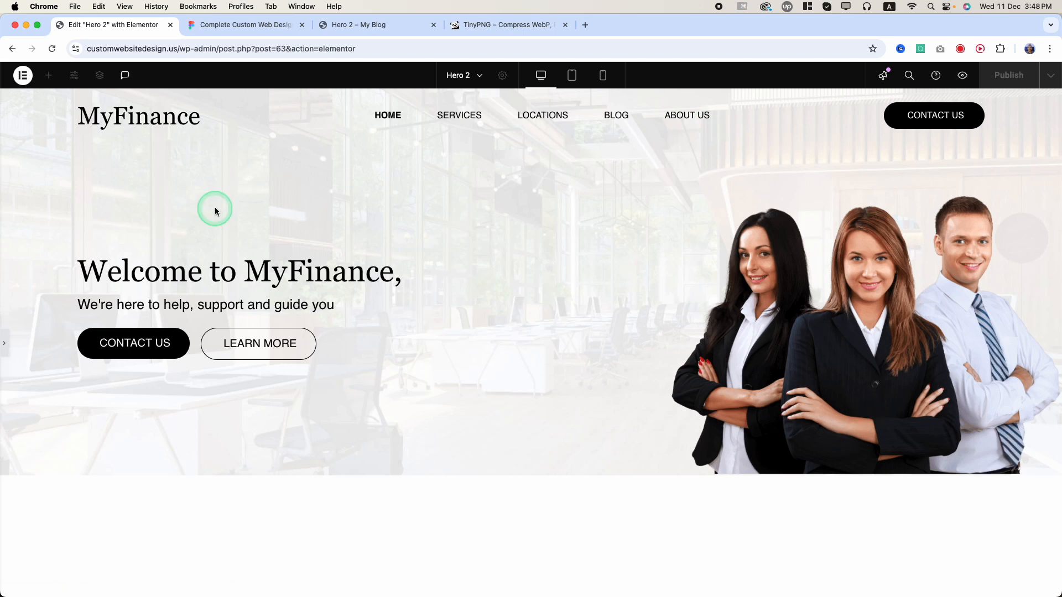
Step: Switch to Figma and select the dark rectangle behind the statistics below the hero to inspect its size and fill
click(253, 33)
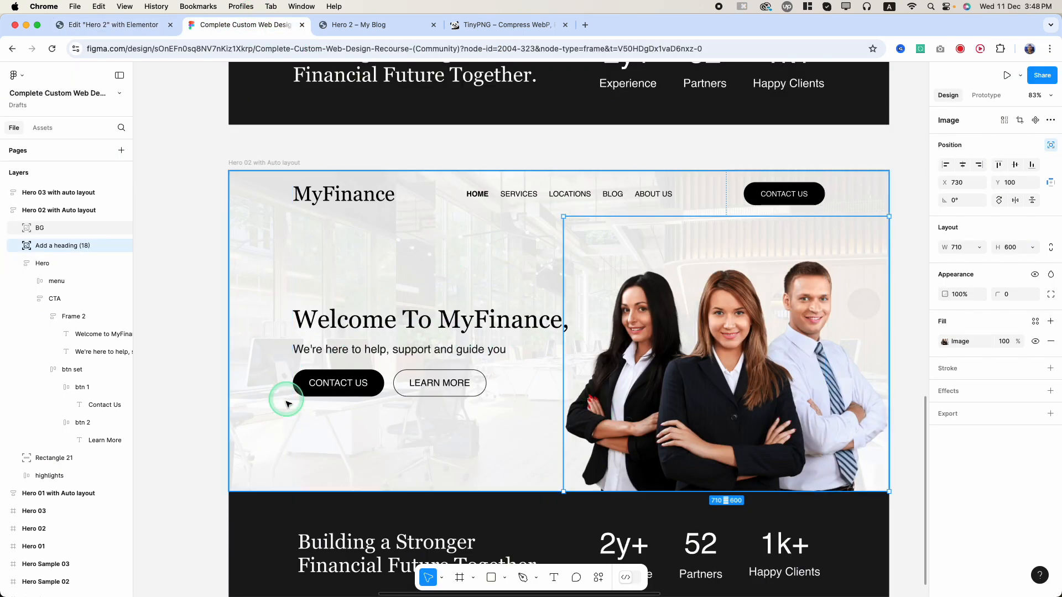
scroll(563, 435, down, 5)
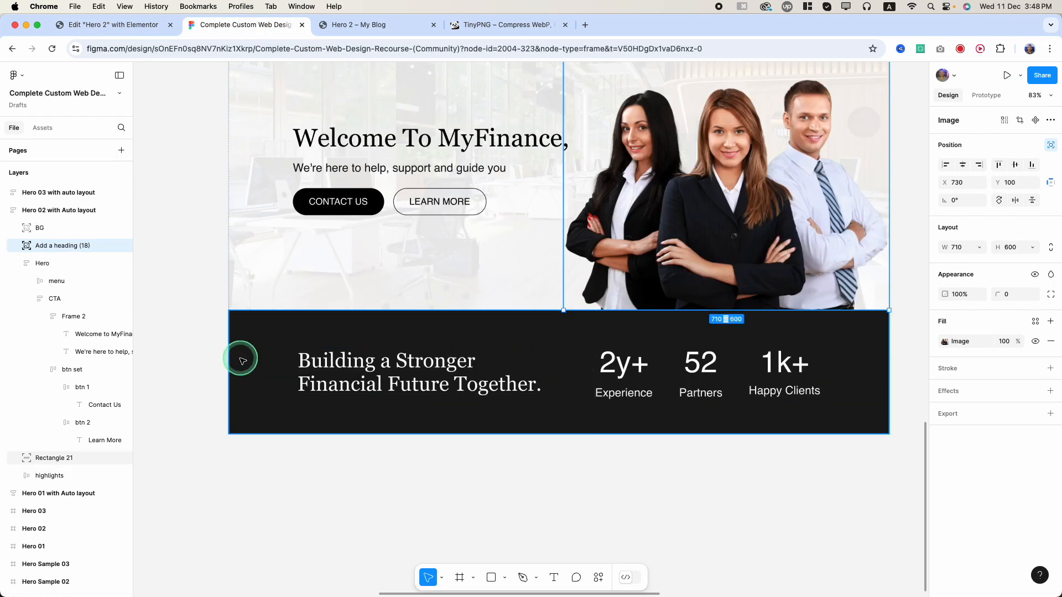
click(244, 323)
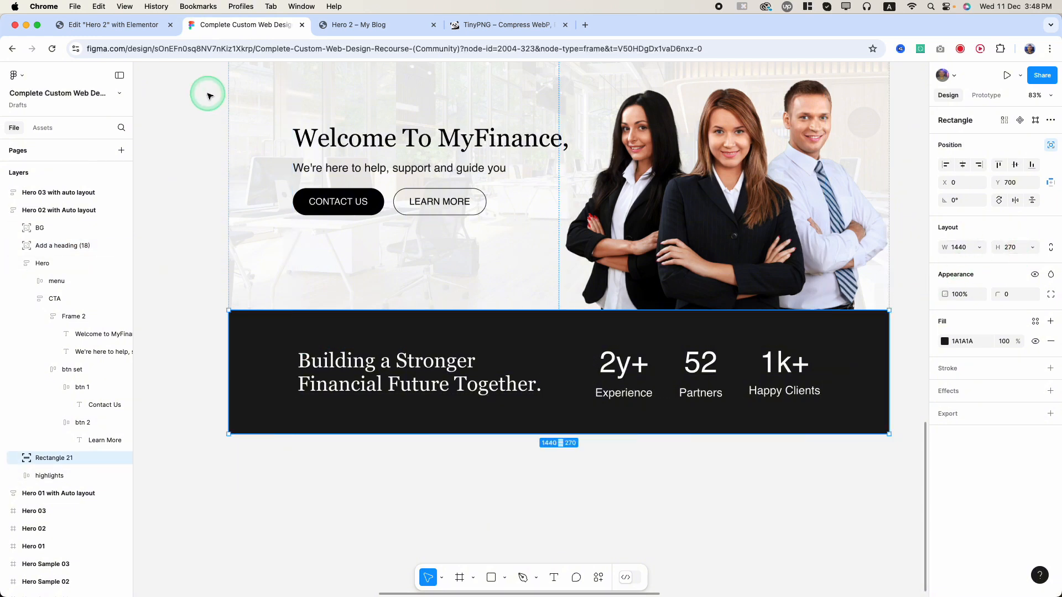
Step: Return to Elementor, add a Flexbox container with downward direction below the hero, and set its content width to Full Width
click(94, 26)
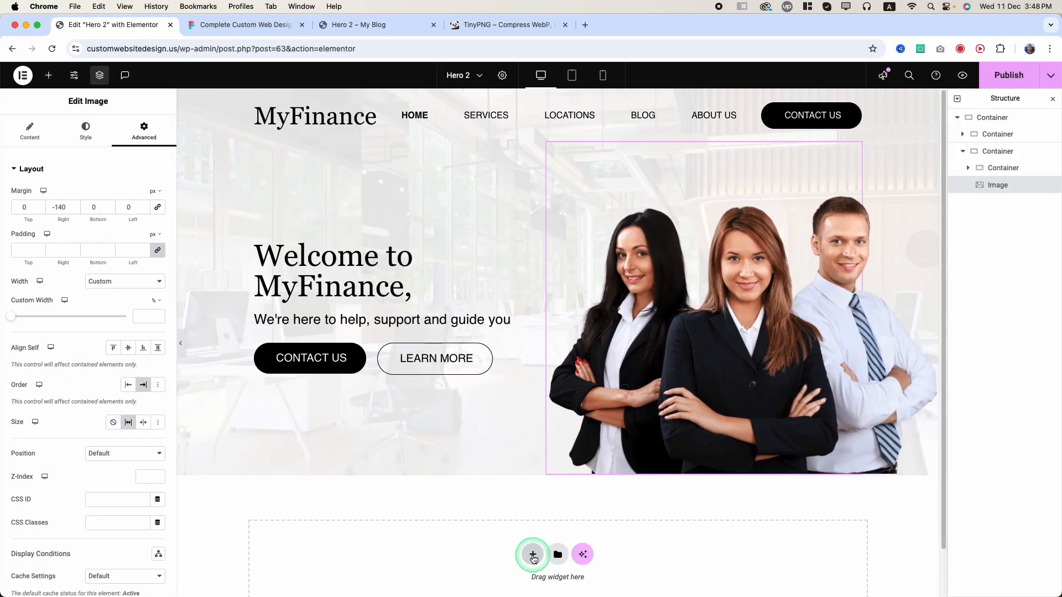
click(532, 554)
scroll(534, 553, down, 1)
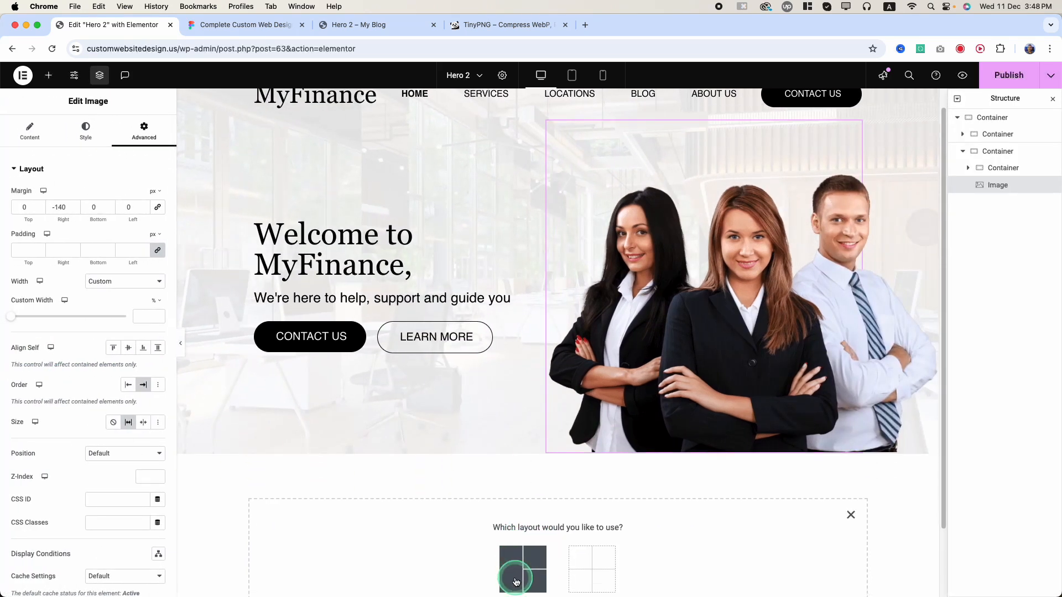
click(535, 566)
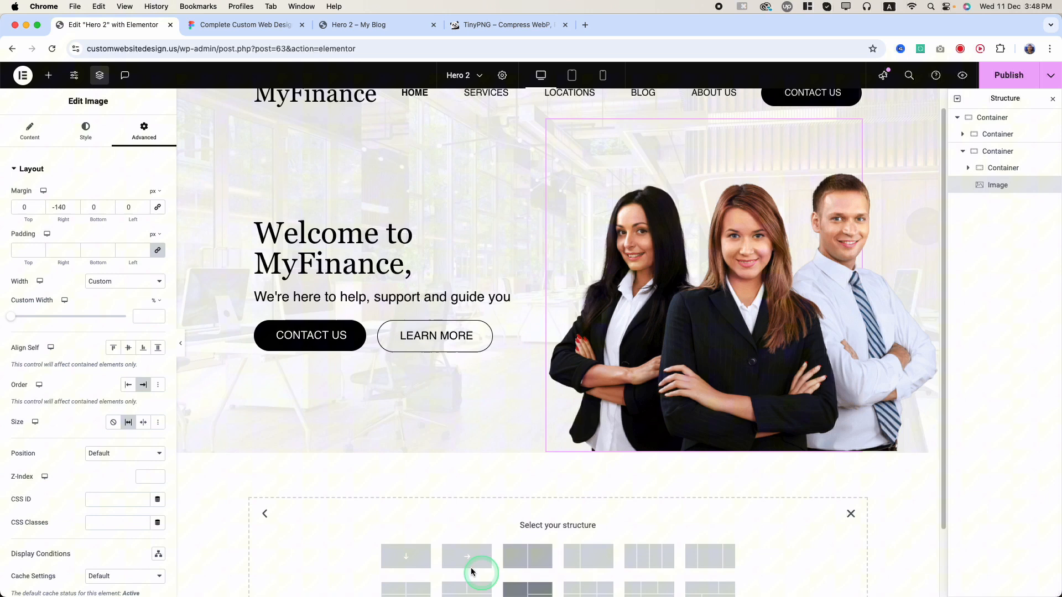
click(410, 563)
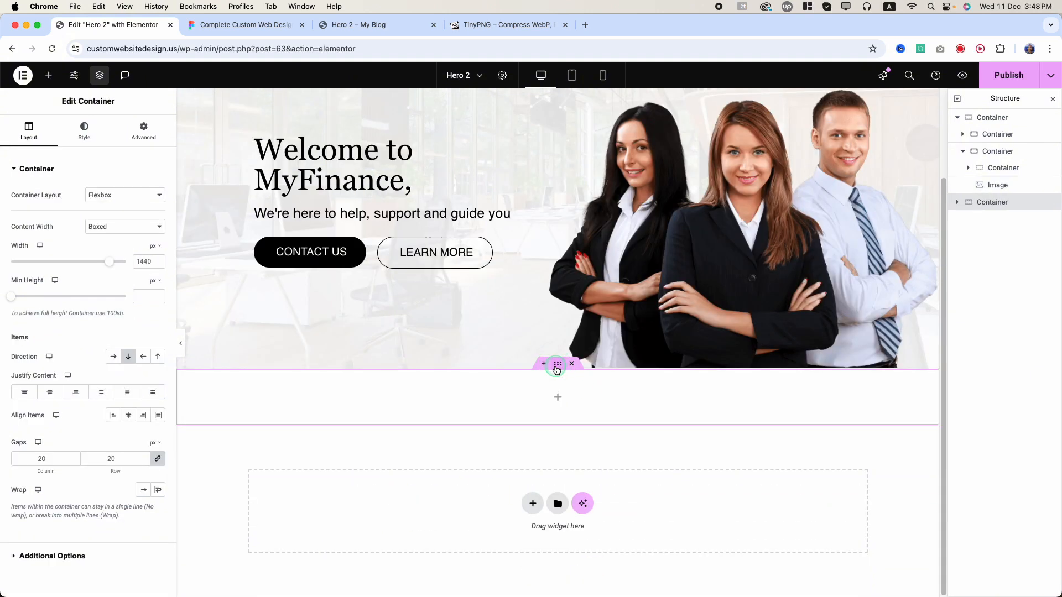
click(113, 227)
click(113, 243)
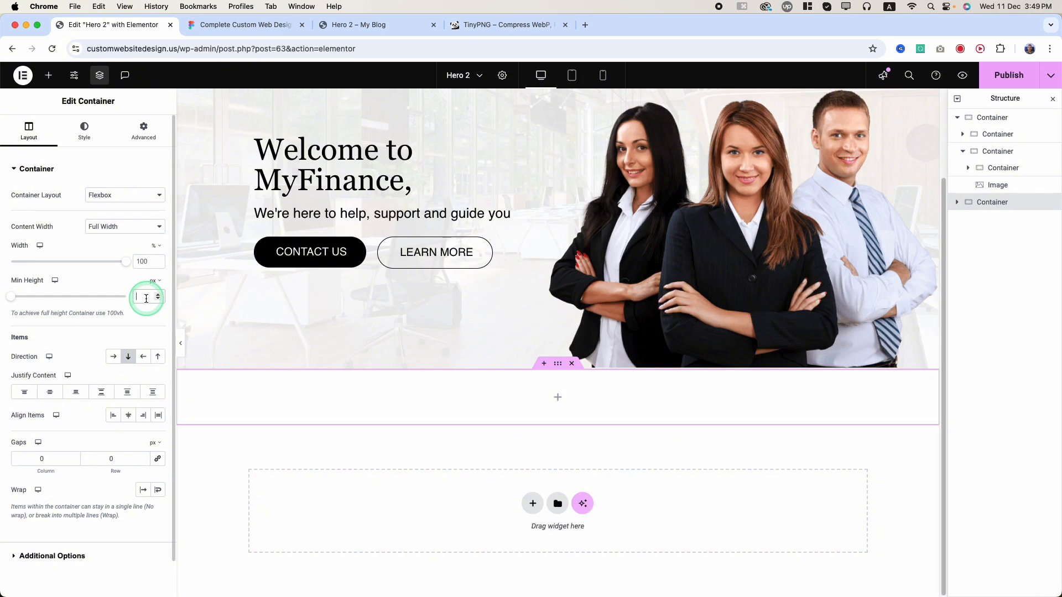
Step: Set the minimum height of the new container below the hero to 270 px
text(270)
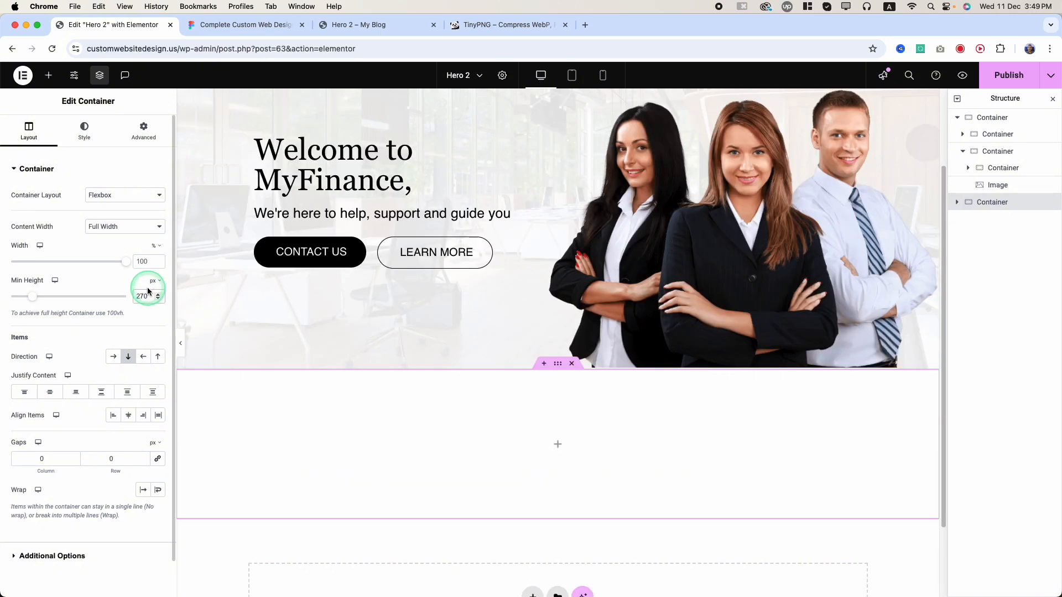
click(260, 107)
click(379, 413)
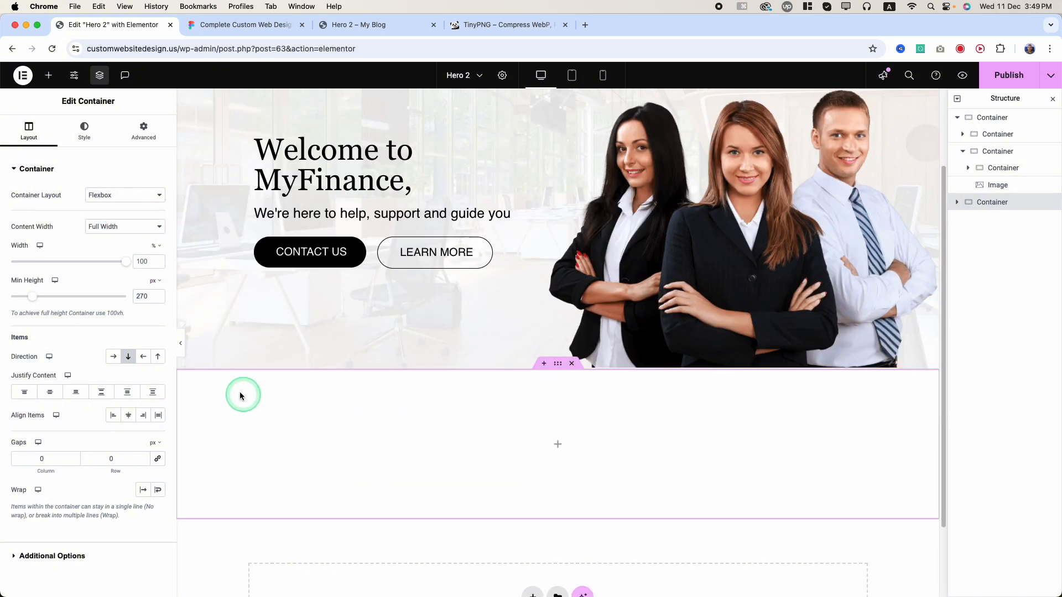
Step: Add a Heading widget inside the empty container below the hero
click(48, 74)
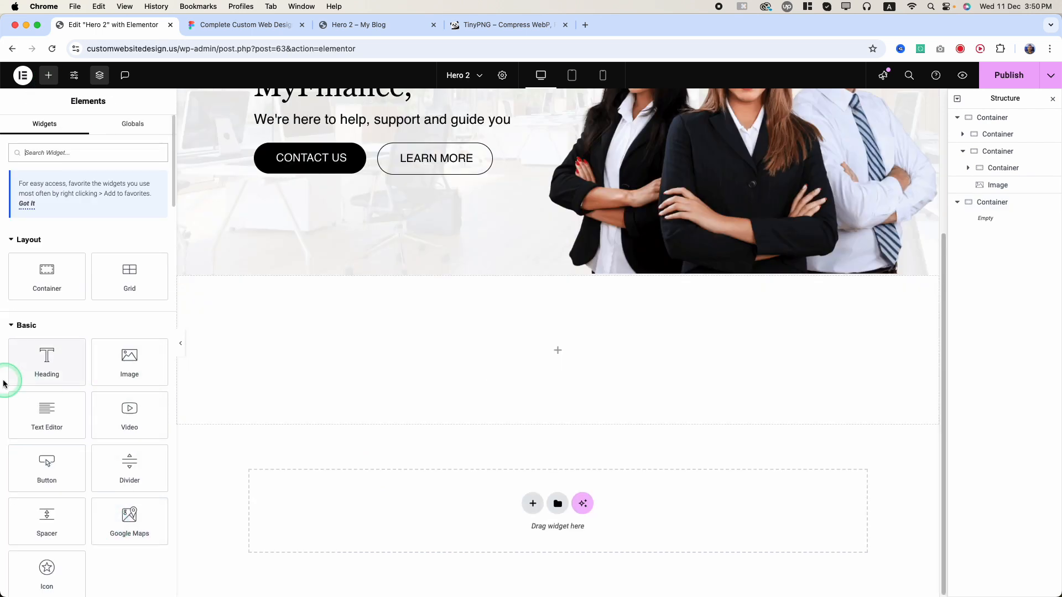
drag(29, 366, 470, 354)
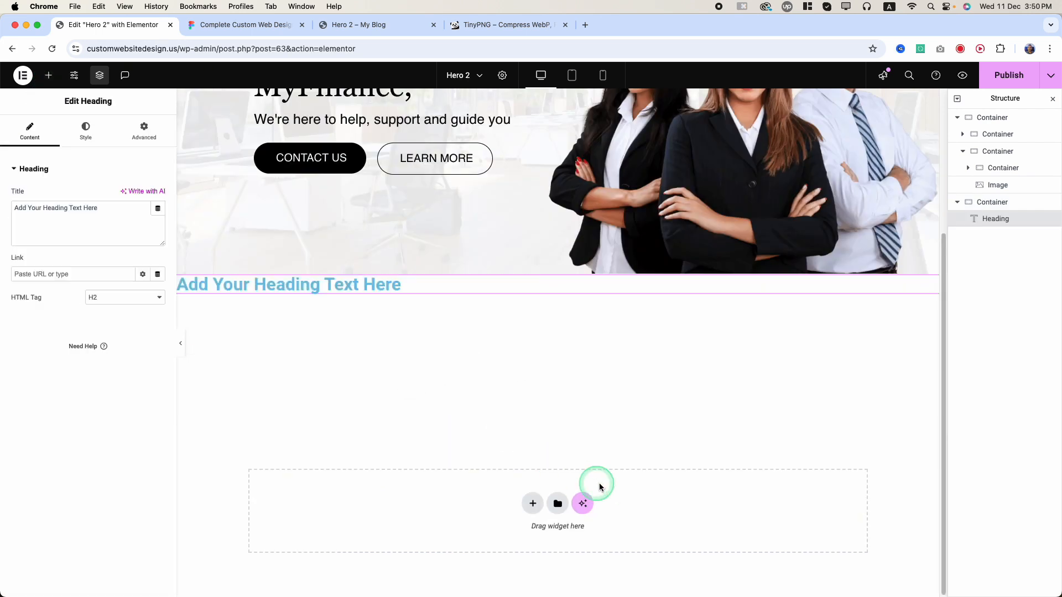
scroll(299, 395, up, 2)
scroll(298, 395, up, 3)
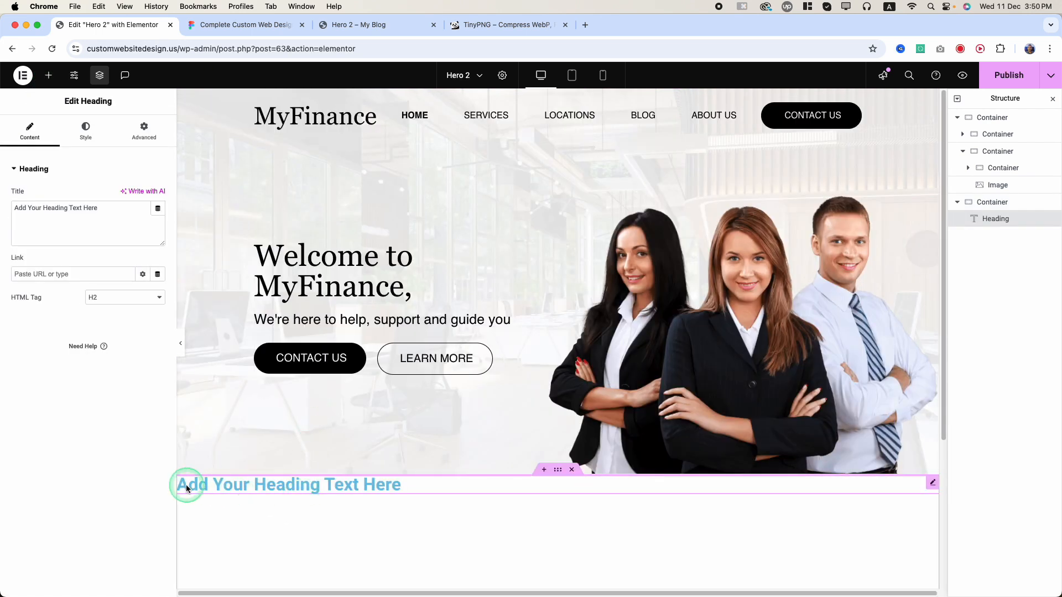
scroll(293, 463, down, 3)
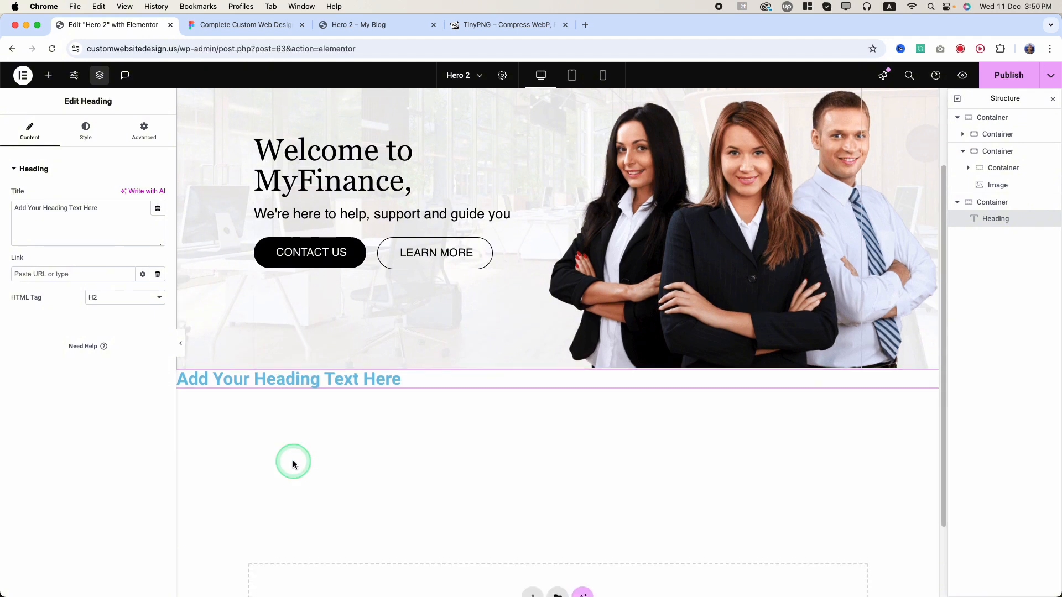
scroll(293, 463, up, 3)
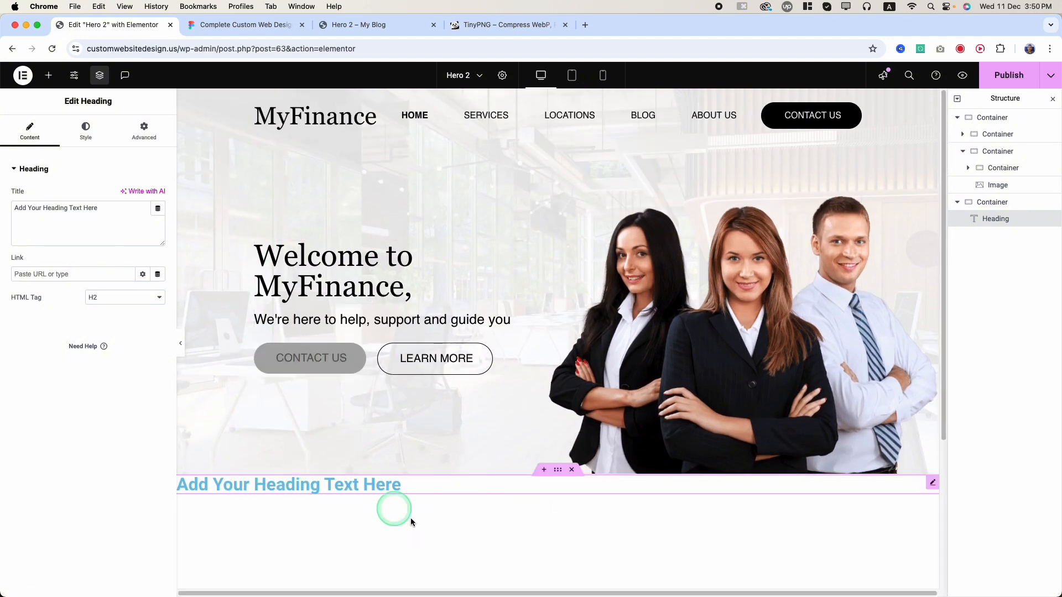
Step: Give the lower container 140 px of right and left padding, with 0 top and bottom padding
click(558, 470)
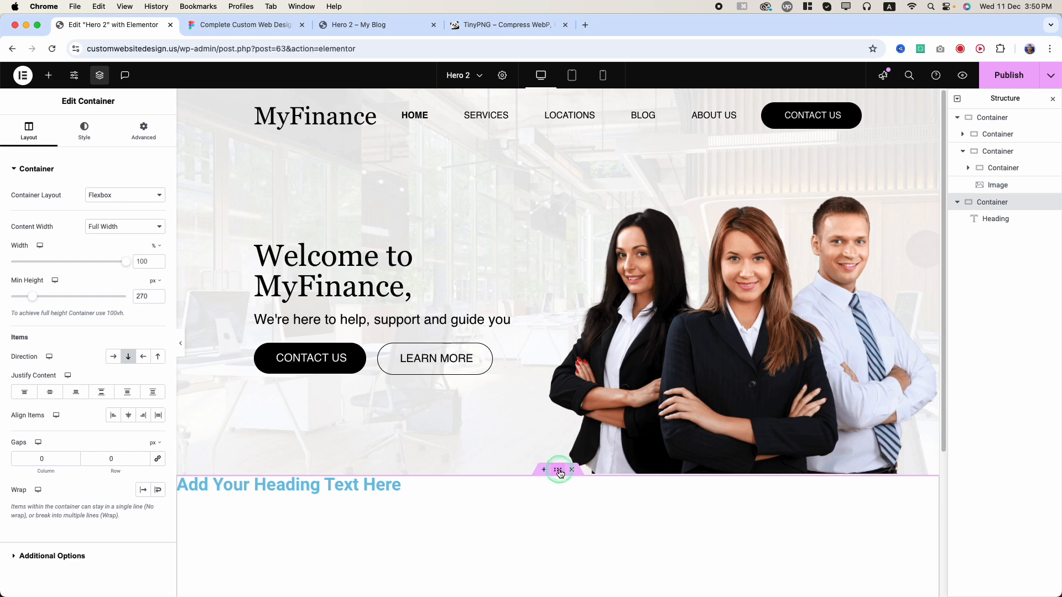
click(145, 133)
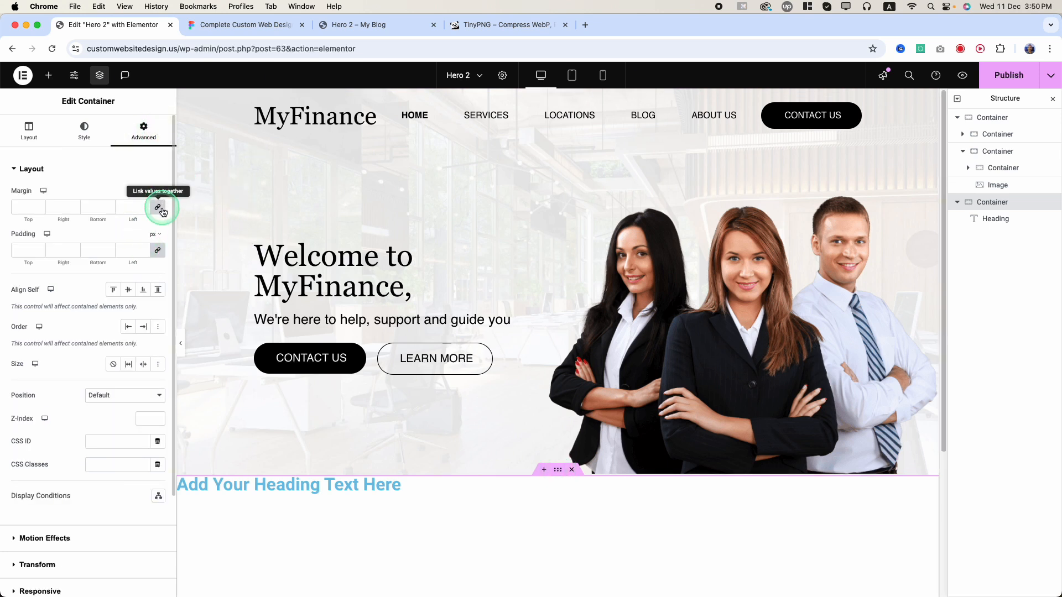
click(157, 250)
click(57, 253)
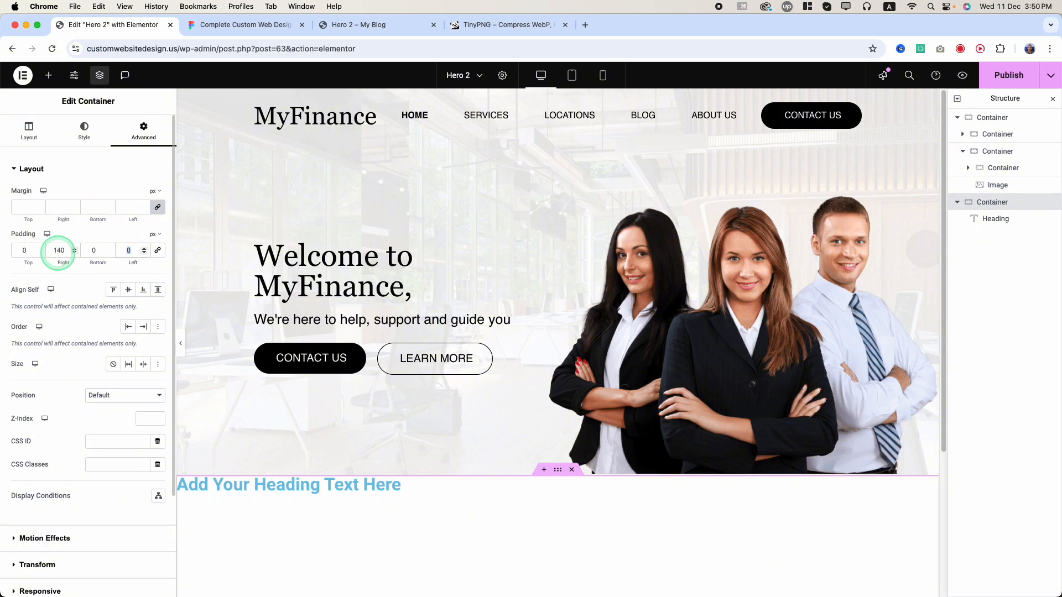
text(140)
click(387, 485)
scroll(492, 560, down, 3)
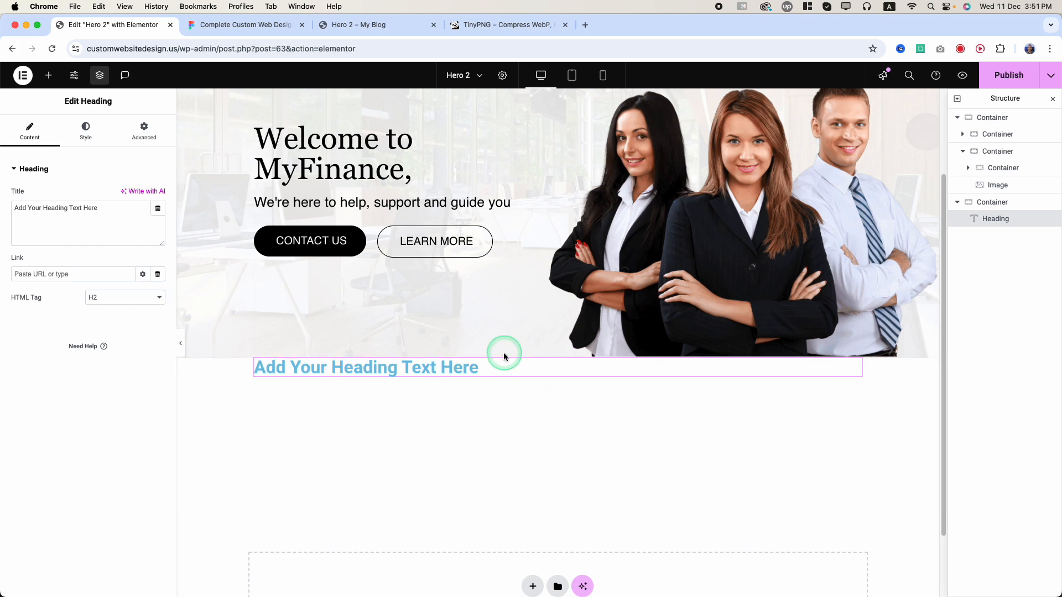
Step: Arrange the lower container's items in a horizontal row, justified to the start and centred vertically
click(557, 354)
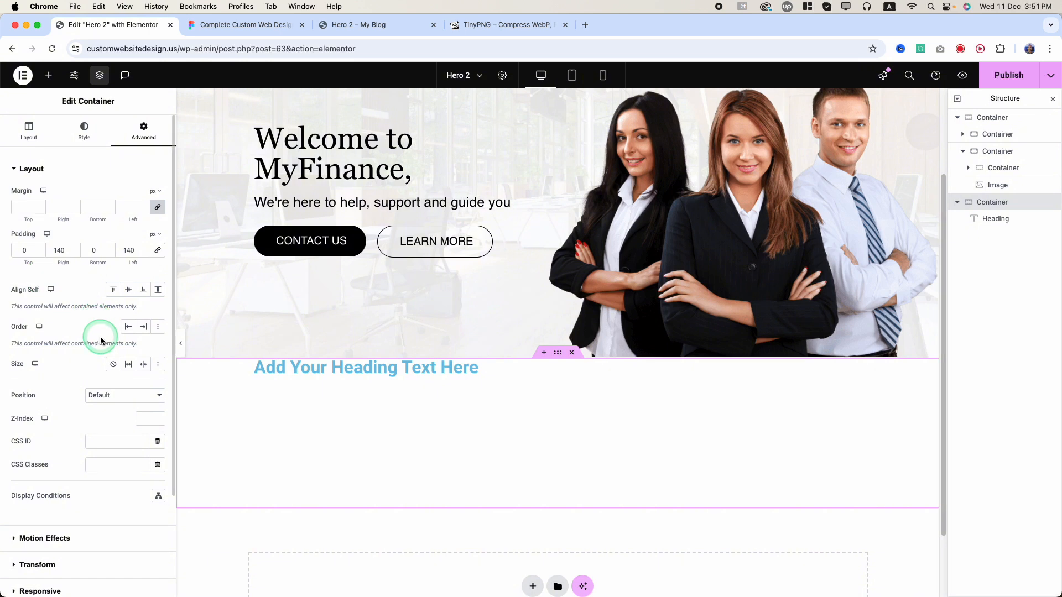
click(30, 131)
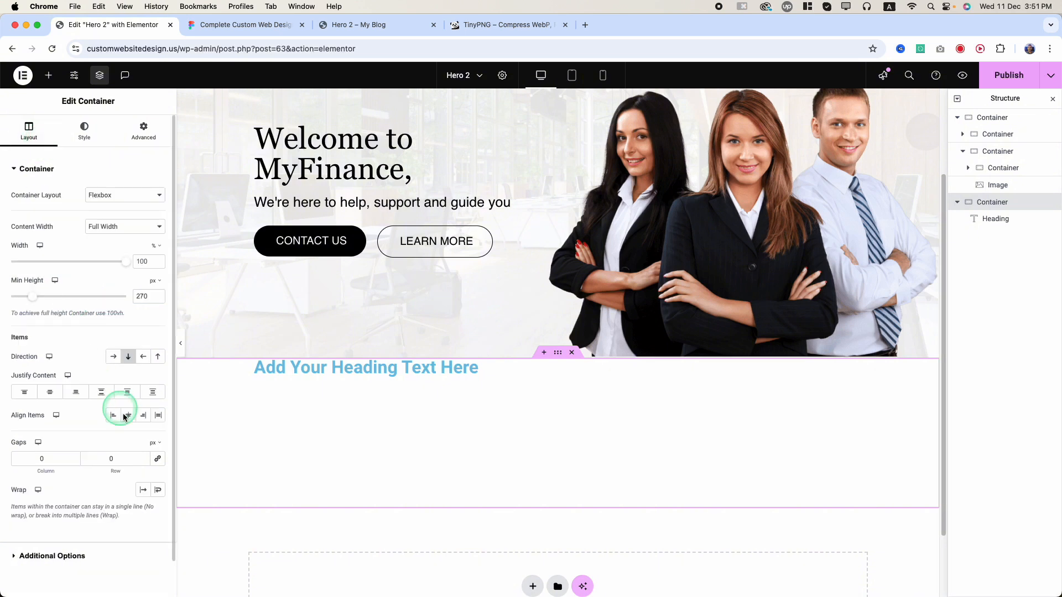
click(50, 396)
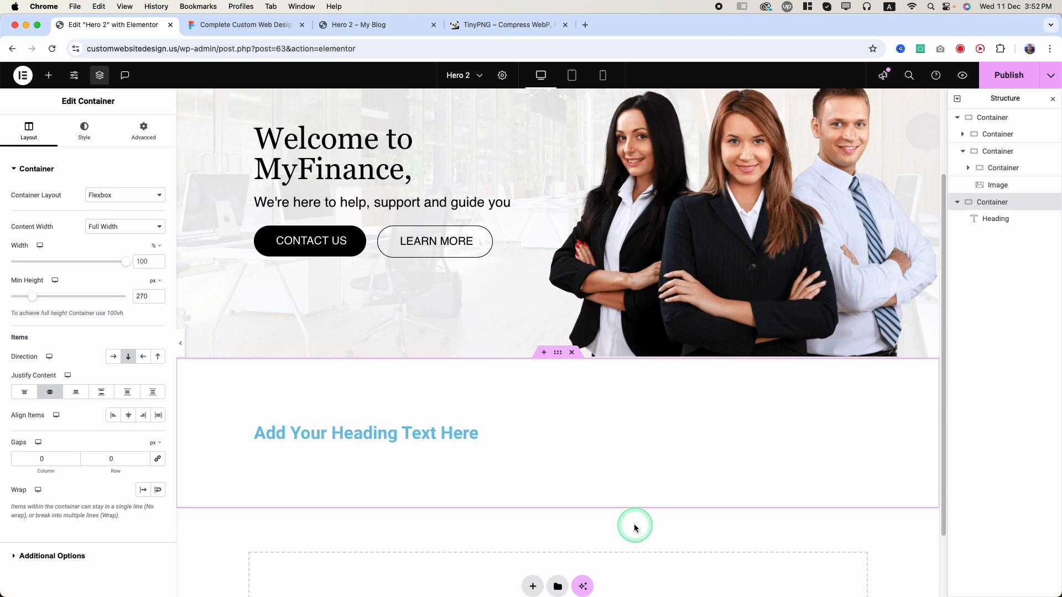
click(113, 357)
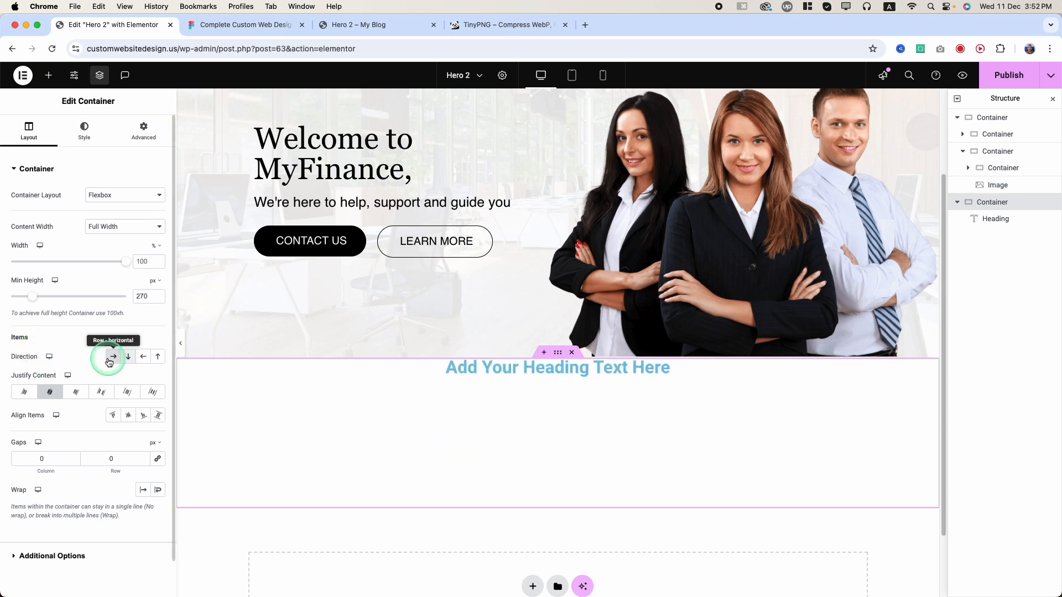
click(128, 415)
click(539, 485)
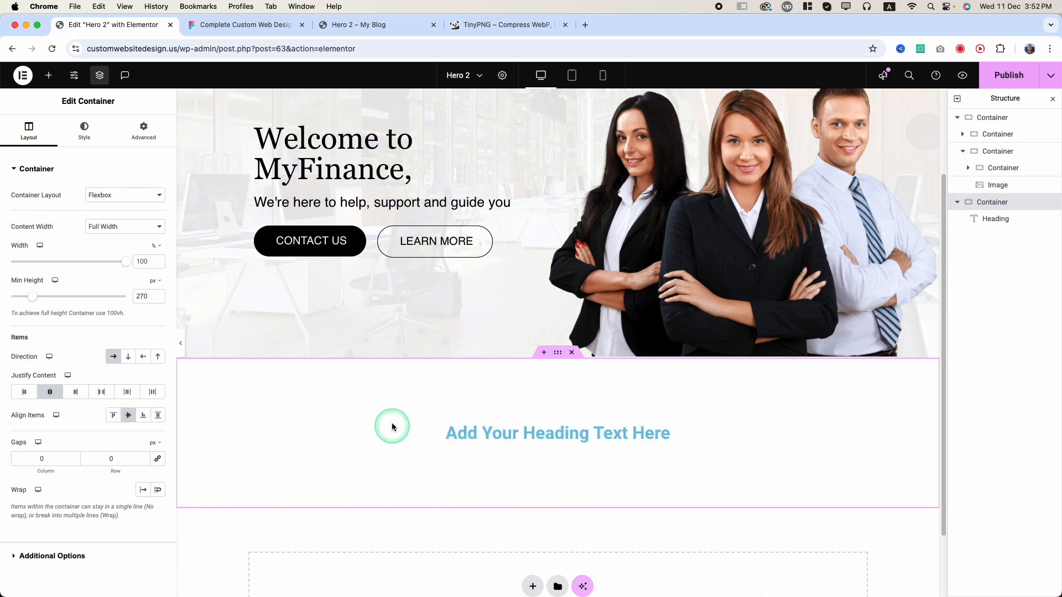
click(24, 394)
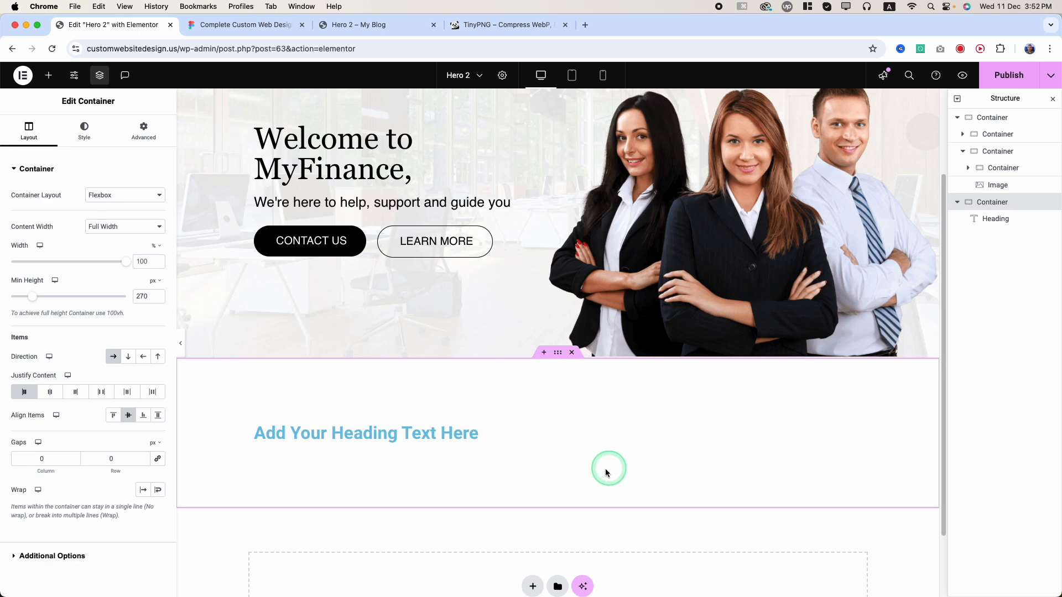
Step: Switch to Figma and select the "Building a Stronger Financial Future Together." text to inspect its typography
click(246, 24)
click(402, 361)
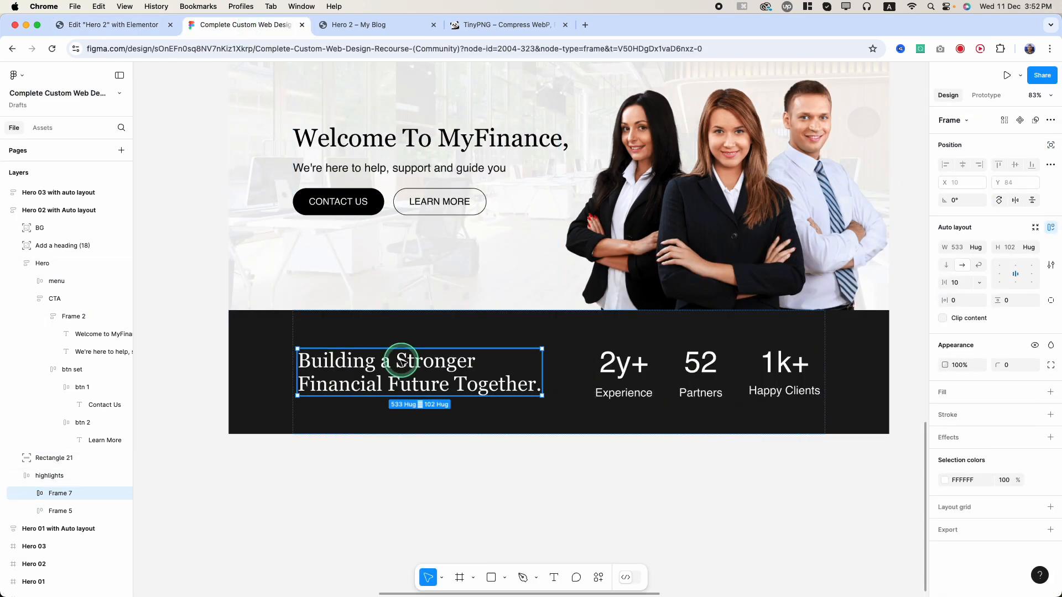
double_click(371, 375)
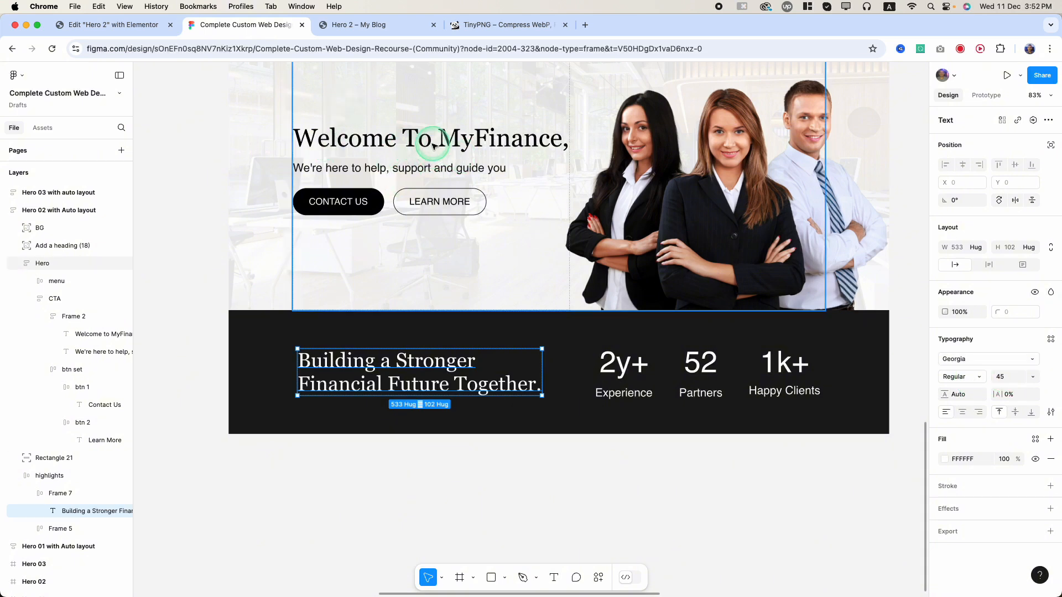
Step: Return to Elementor and copy the "Welcome to MyFinance," heading's style onto the new heading in the lower container
click(123, 26)
right_click(339, 156)
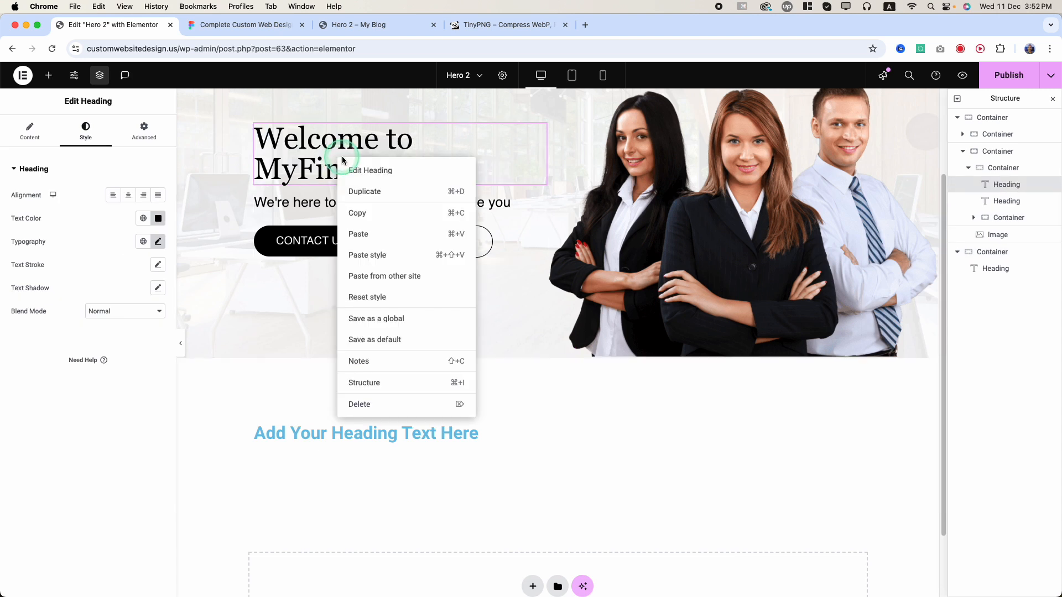
click(369, 221)
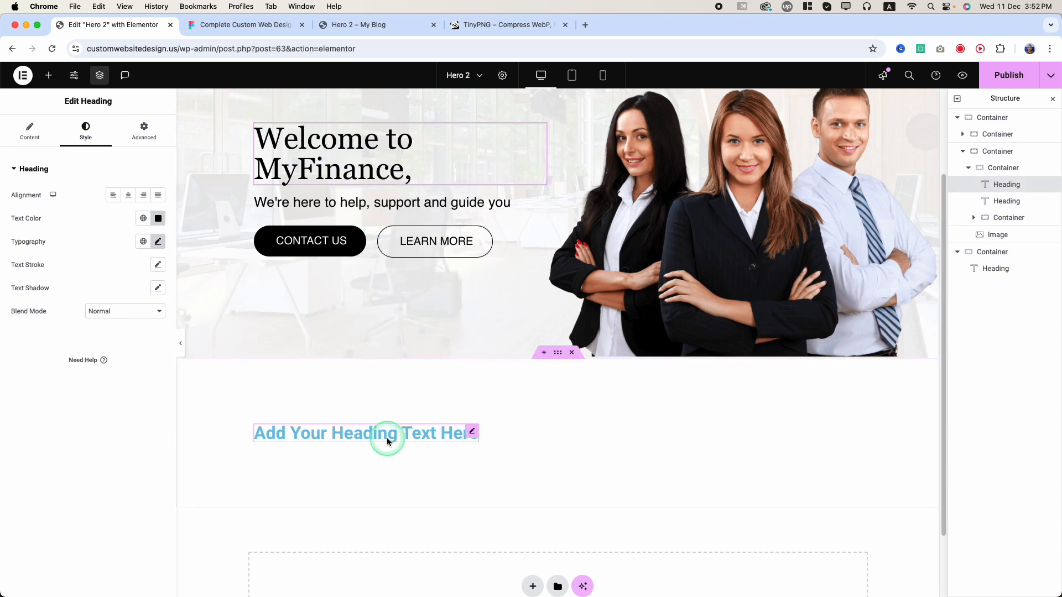
right_click(385, 440)
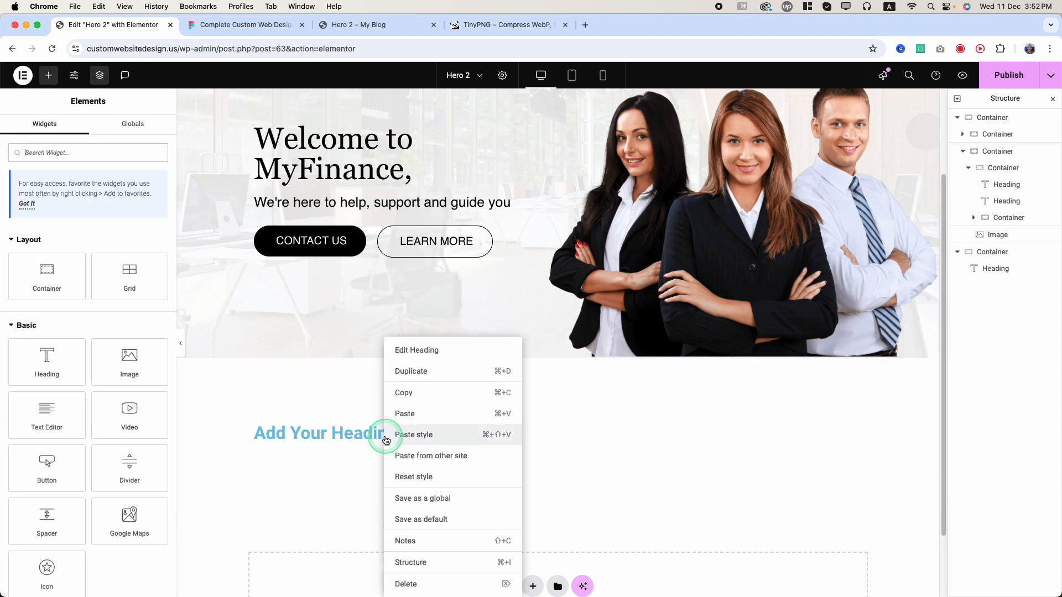
click(429, 437)
click(540, 440)
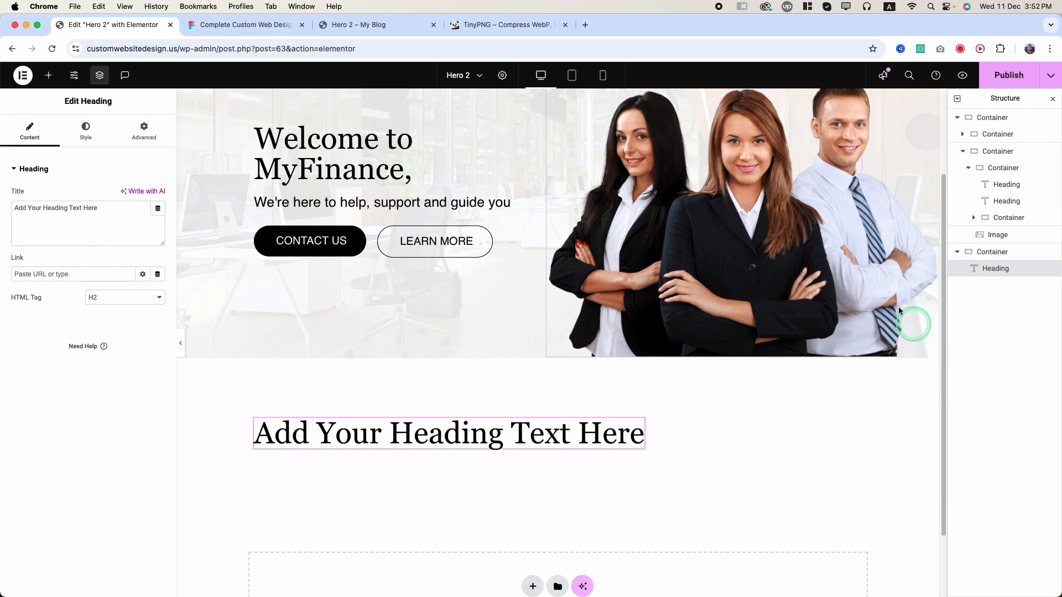
Step: Set the lower heading's font size to 45 px
click(85, 132)
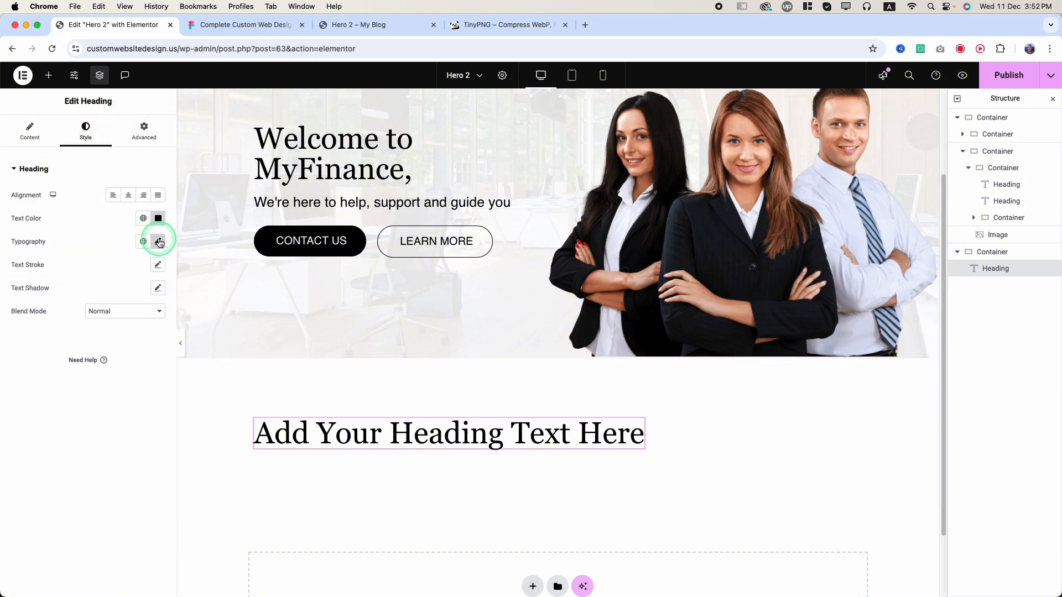
click(159, 243)
text(45)
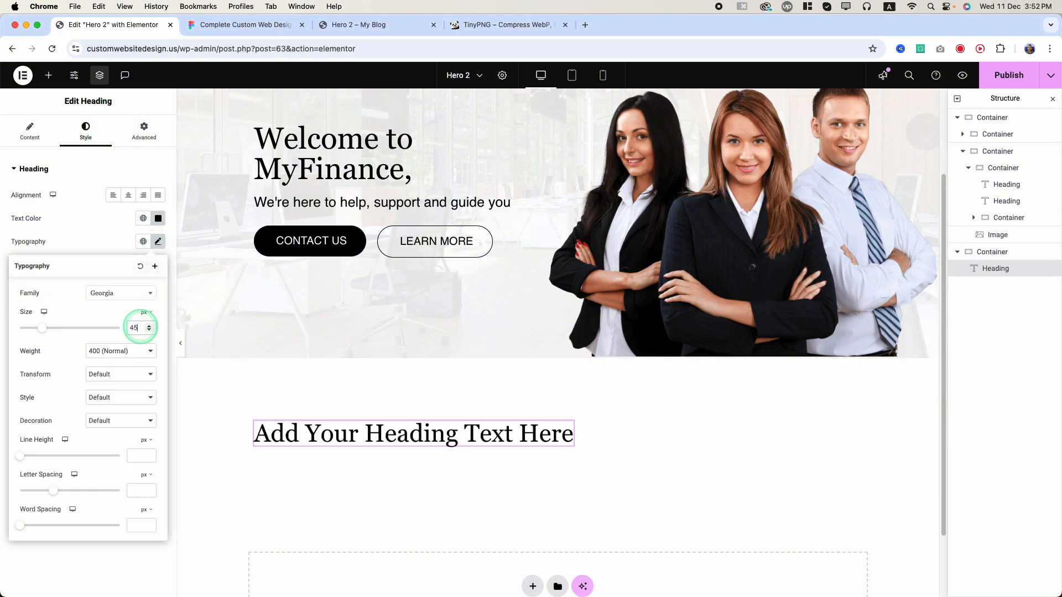
Step: Copy "Building a Stronger Financial Future Together." from the Figma design and paste it as the lower heading's title in Elementor
click(251, 36)
triple_click(380, 361)
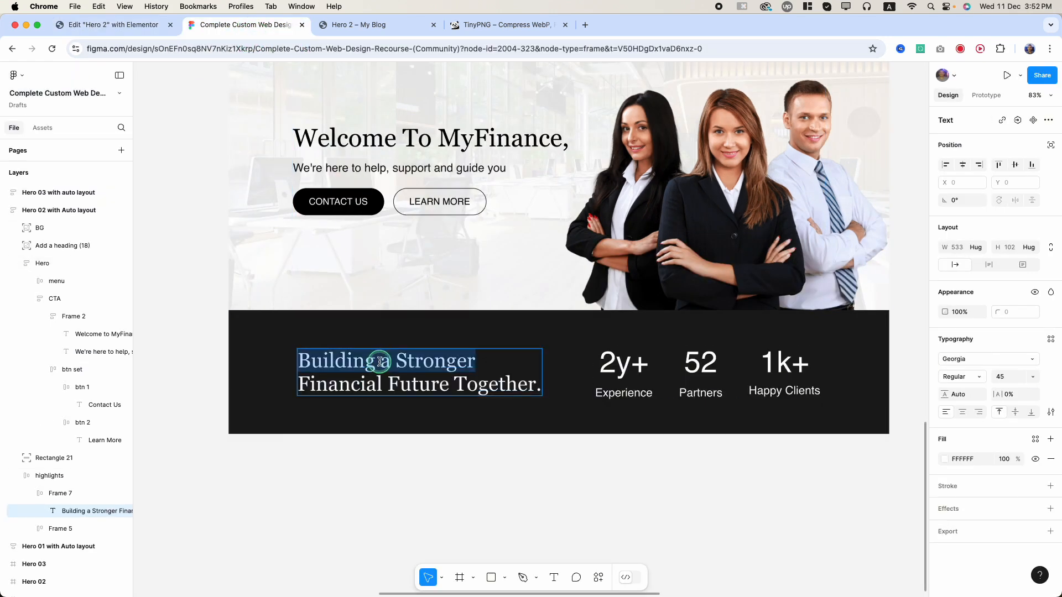
key(cmd+a)
click(114, 25)
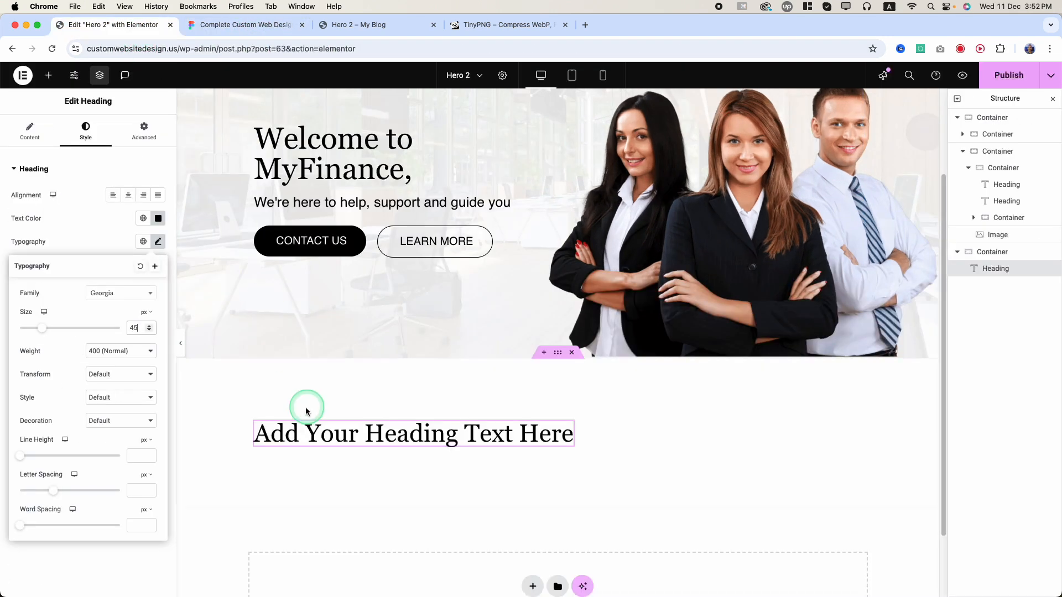
click(51, 157)
click(30, 132)
click(83, 218)
triple_click(86, 217)
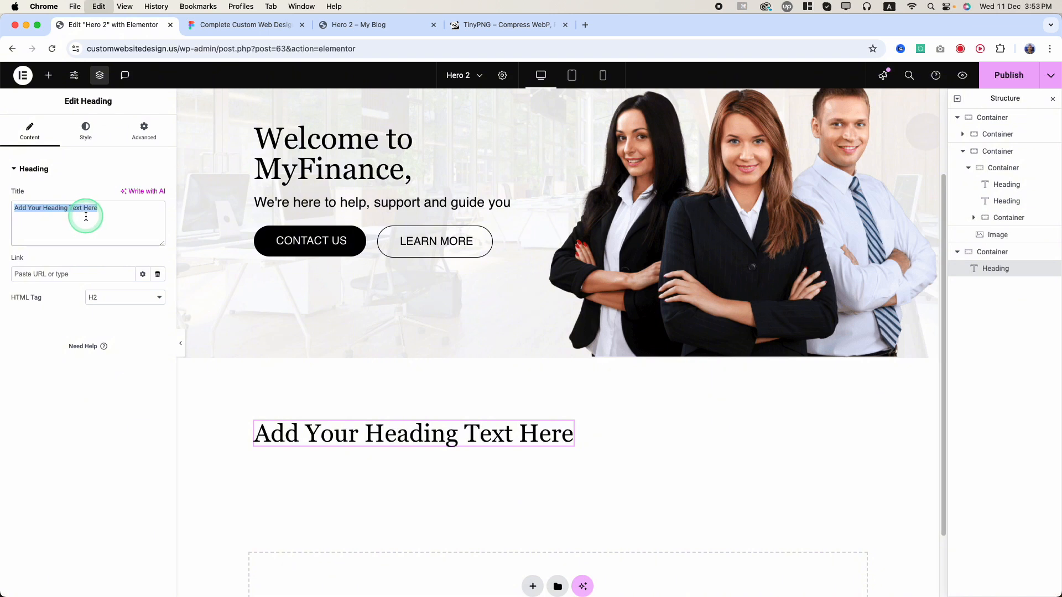
key(cmd+v)
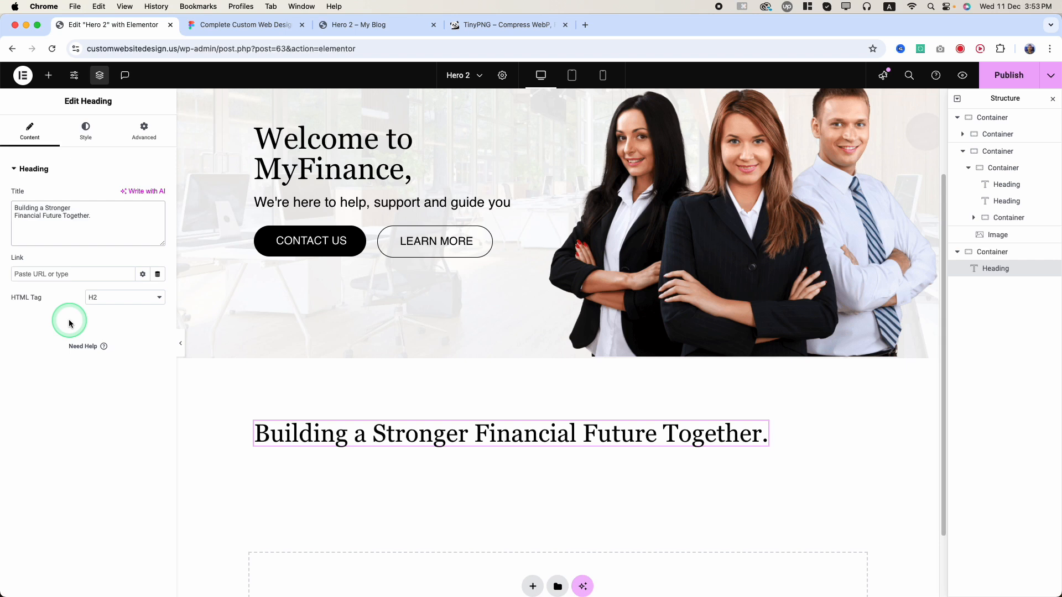
Step: Insert a <br> line break after "Building a Stronger" in the lower heading's title
text(<)
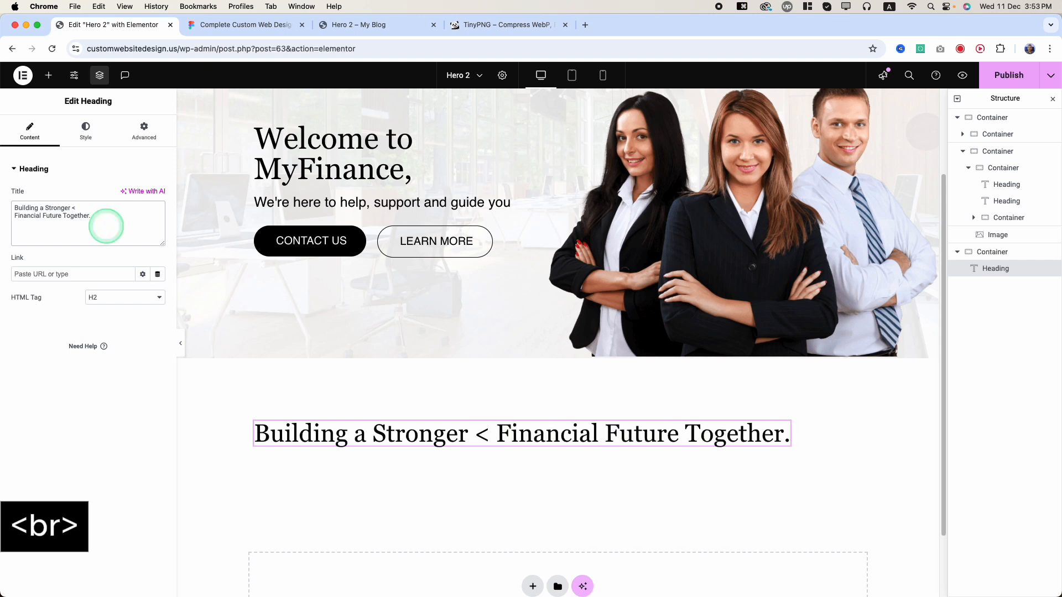
text(br)
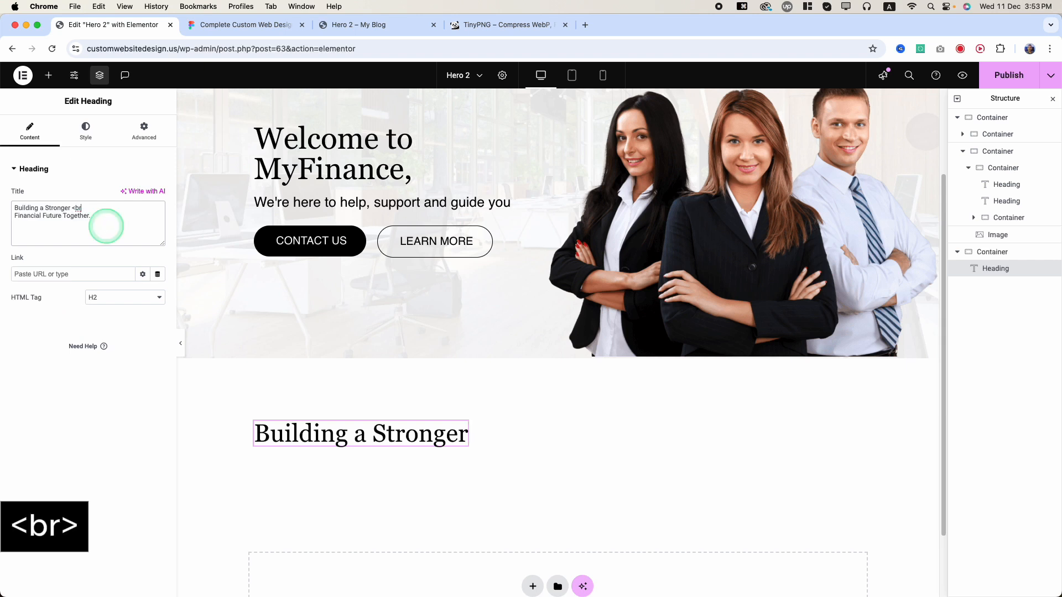
text(>)
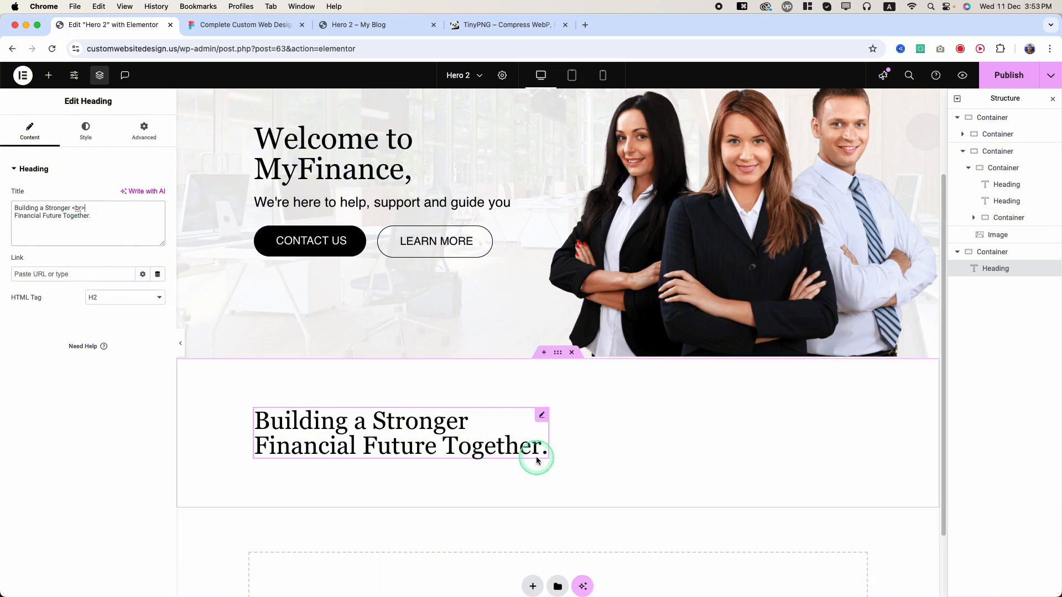
Step: Set the lower heading's line height to 53 px and compare it with the Figma design
click(277, 24)
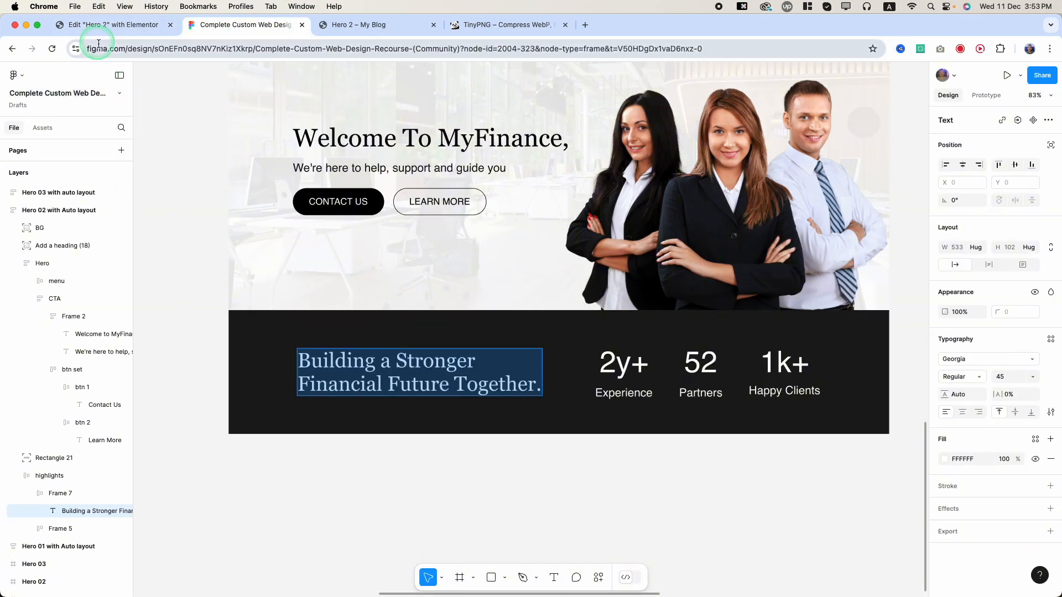
click(110, 24)
click(85, 131)
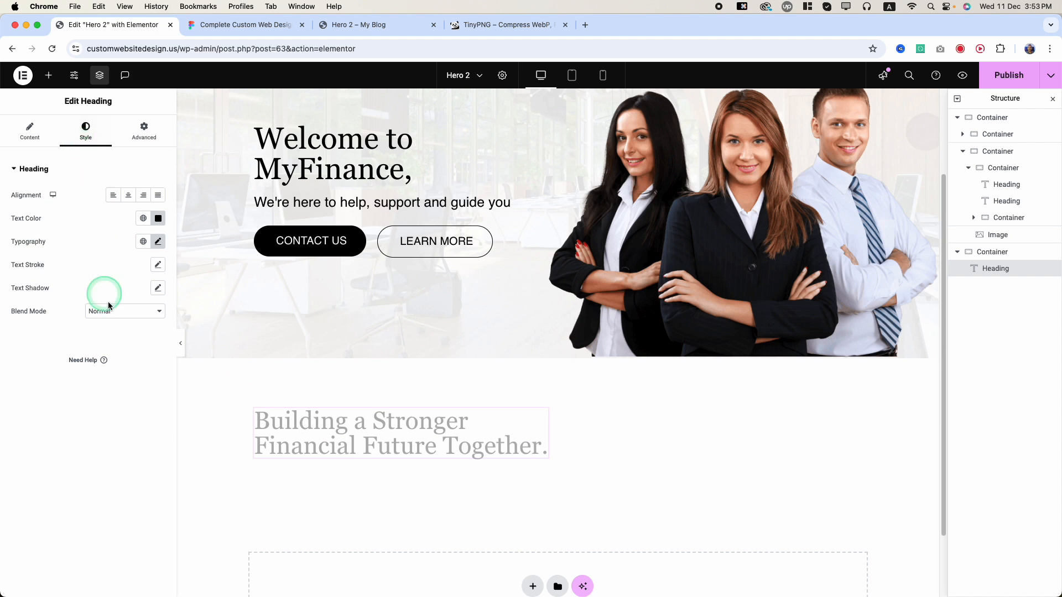
click(157, 242)
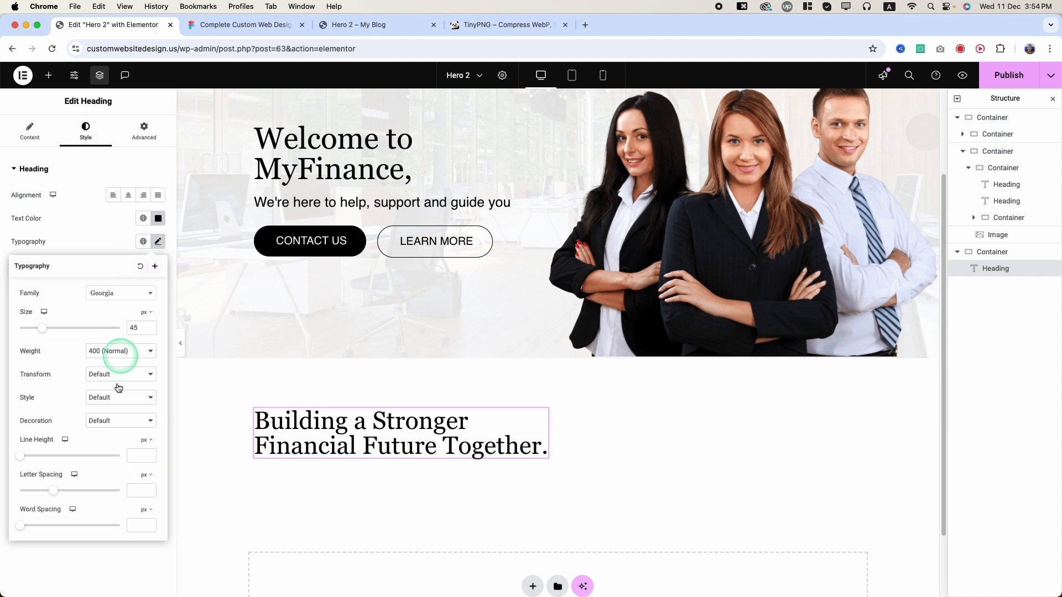
drag(23, 457, 76, 462)
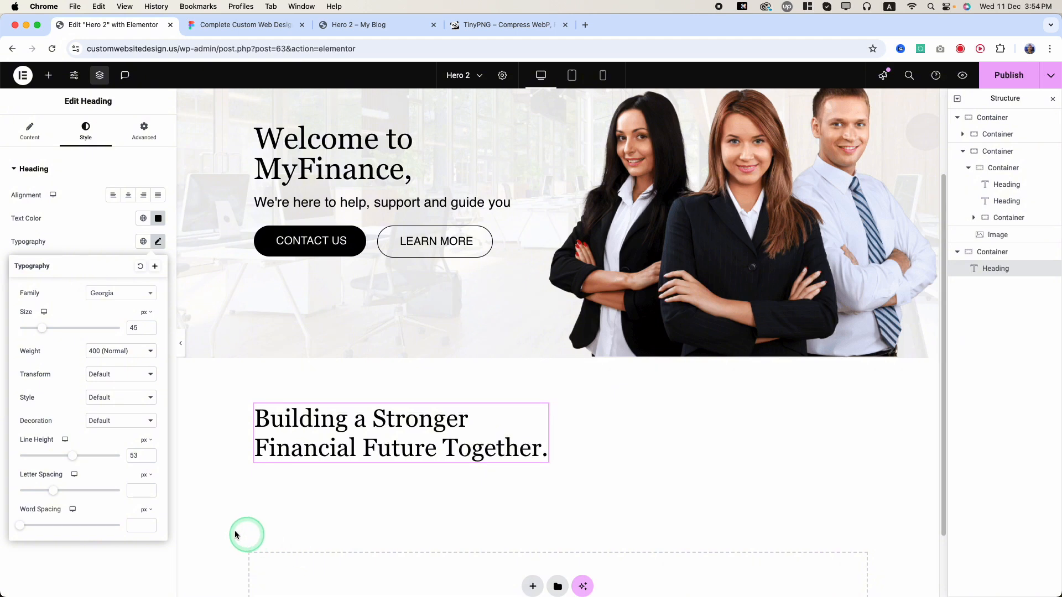
key(ctrl+Tab)
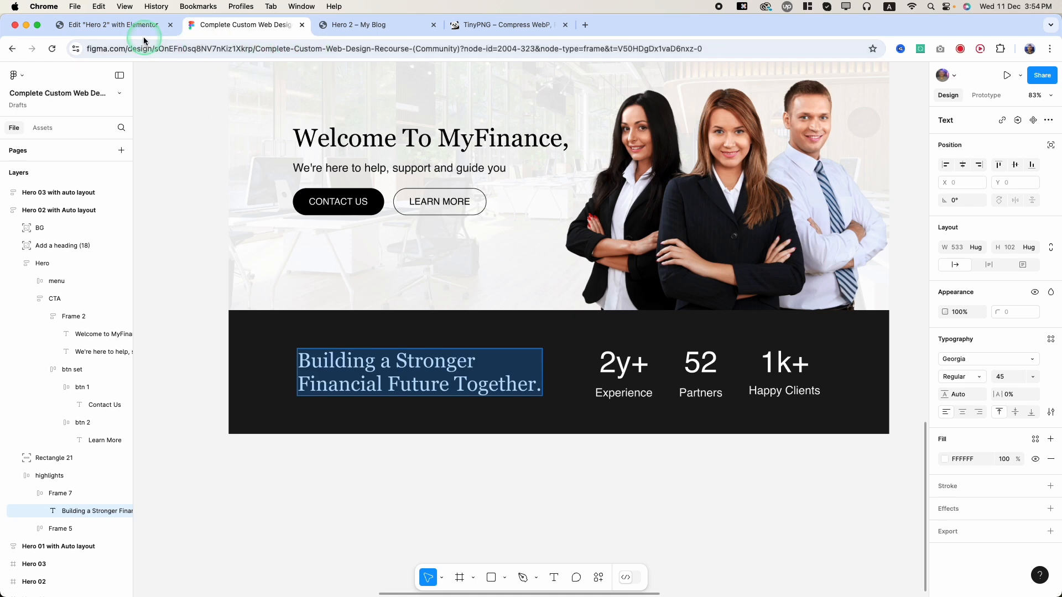
click(133, 24)
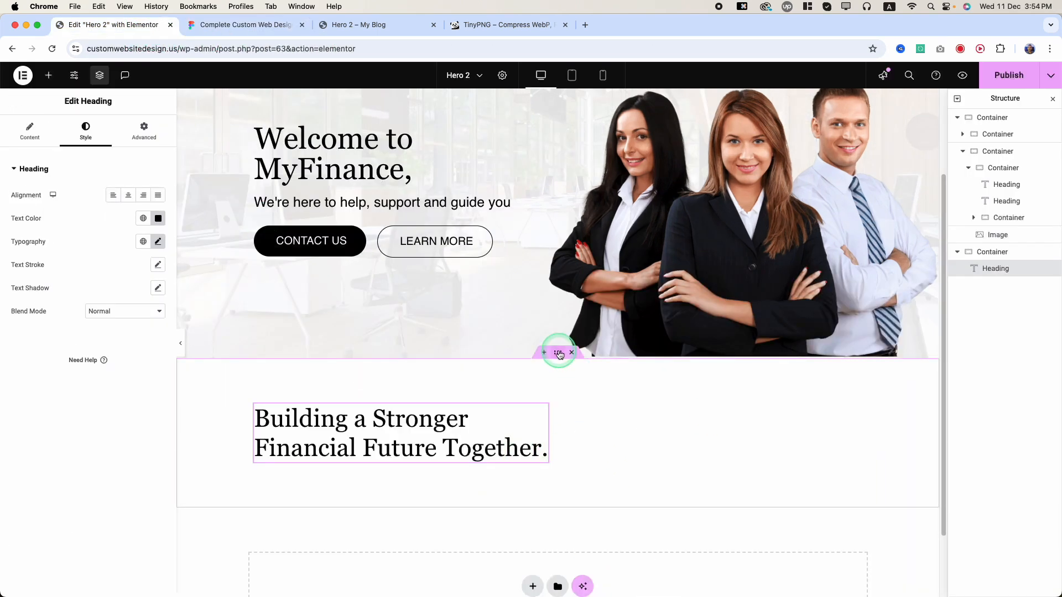
Step: Select the lower container, then copy the fill colour 1A1A1A of the dark statistics rectangle in the Figma design
click(558, 354)
click(239, 25)
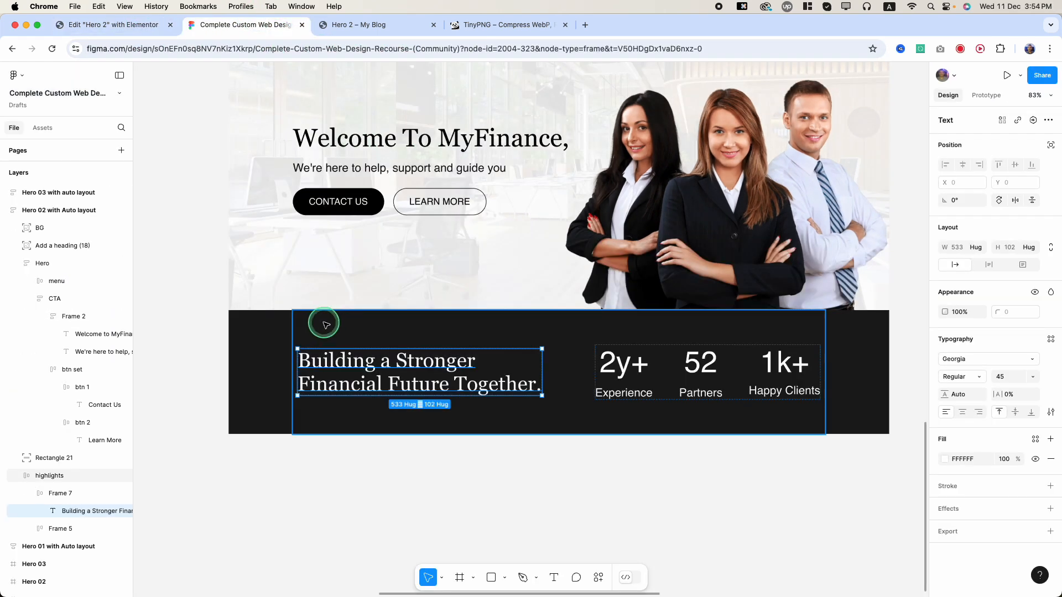
click(325, 325)
click(247, 360)
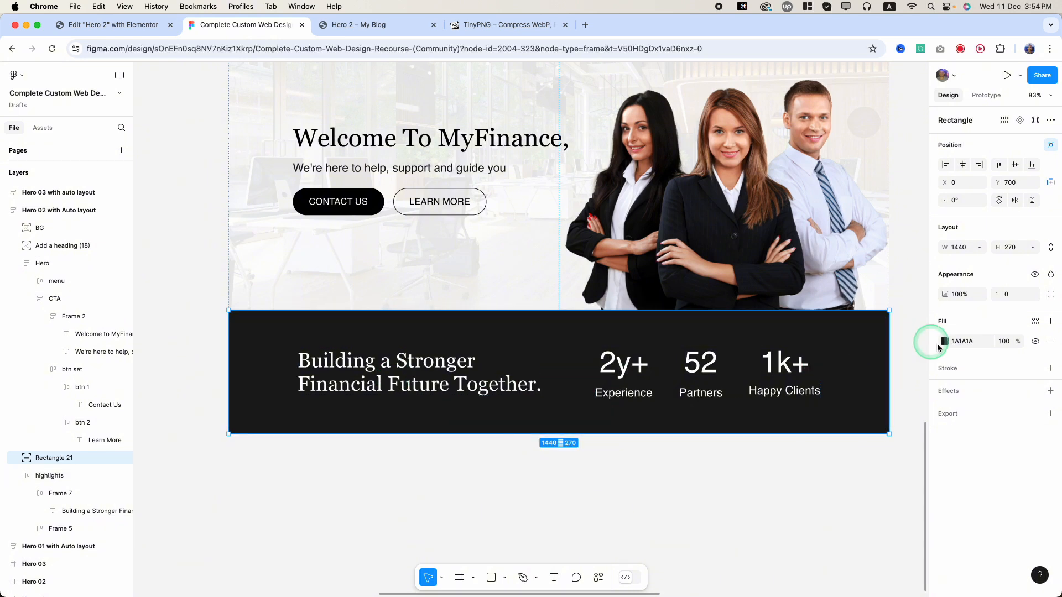
key(super+c)
key(super+c)
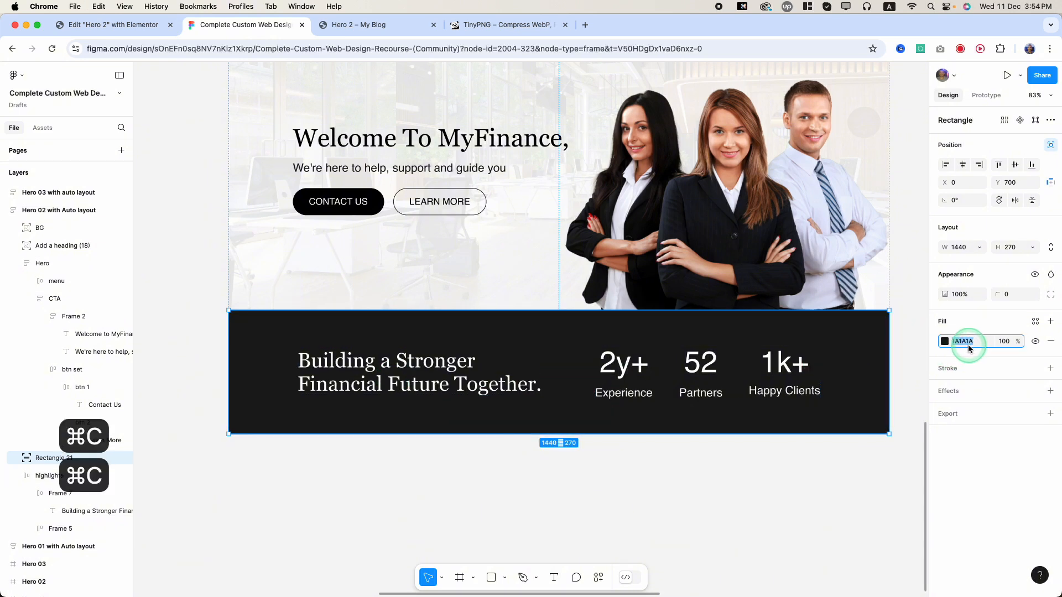
key(super+c)
click(947, 340)
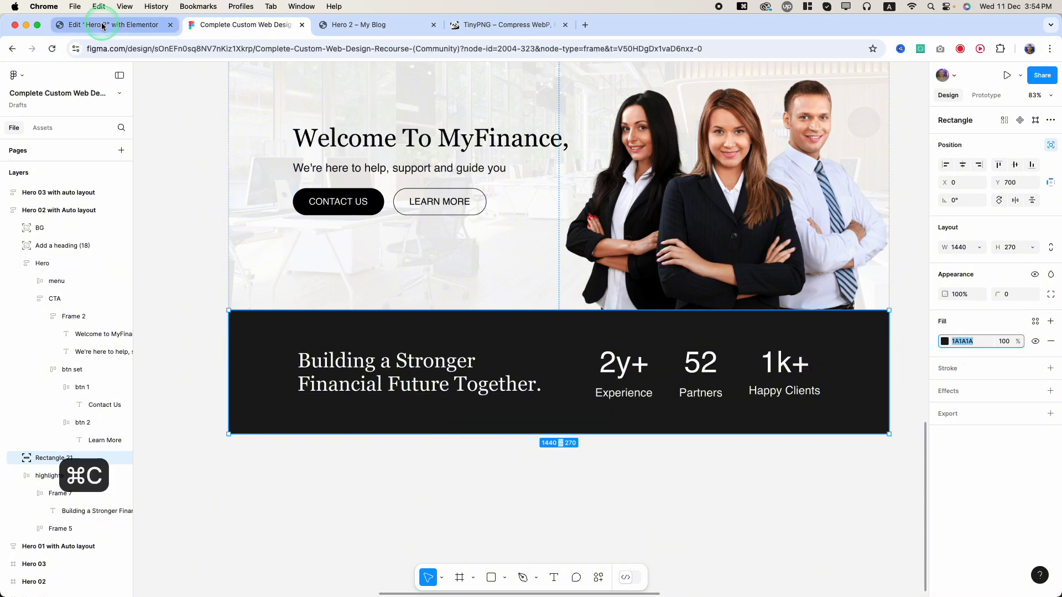
Step: Return to Elementor and give the lower container a classic background with the copied colour 1A1A1A
click(71, 23)
click(84, 131)
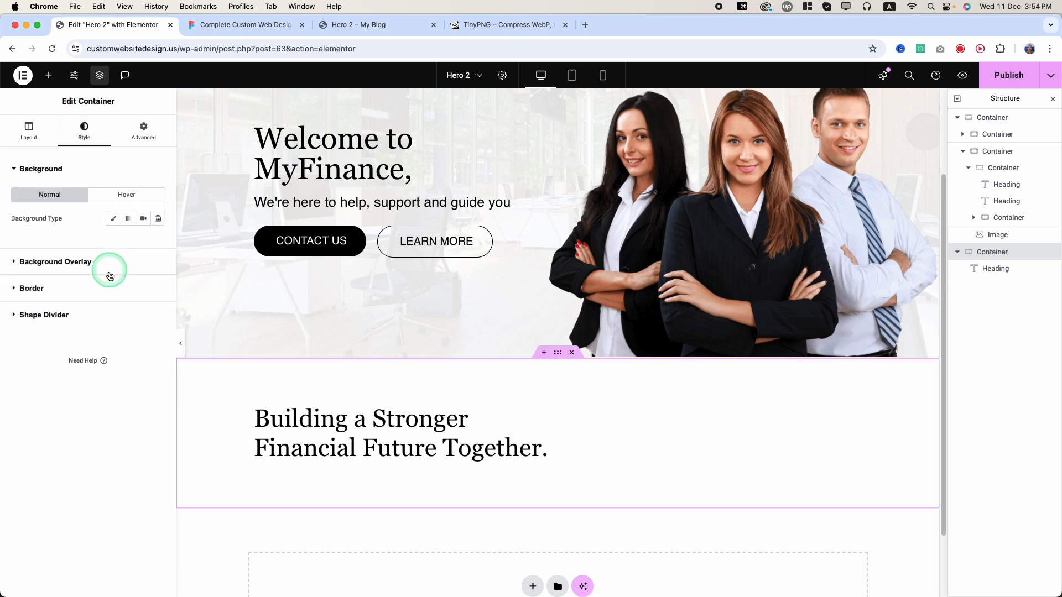
click(114, 221)
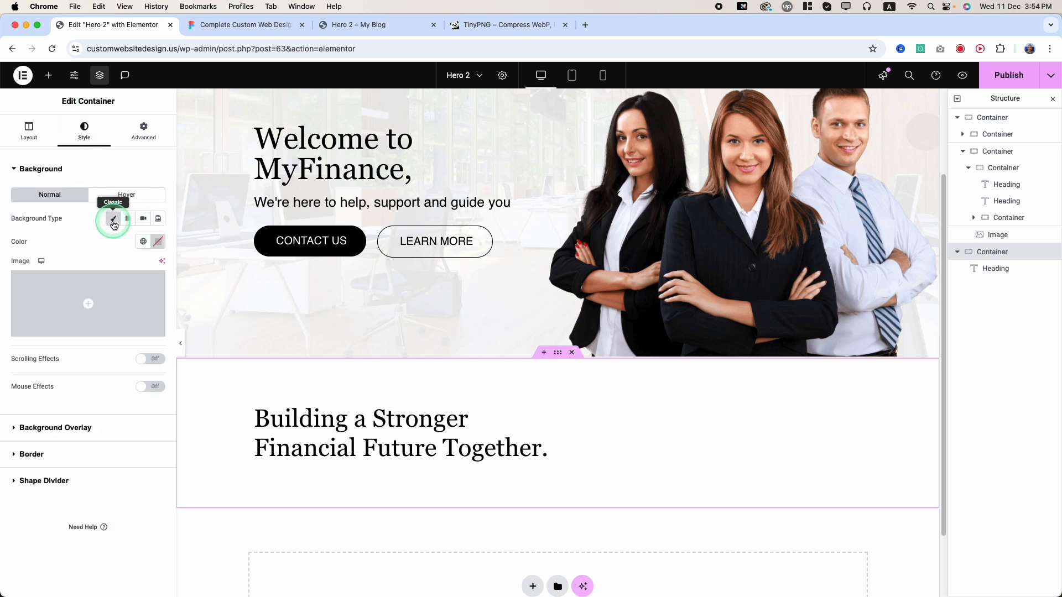
click(154, 243)
key(super+v)
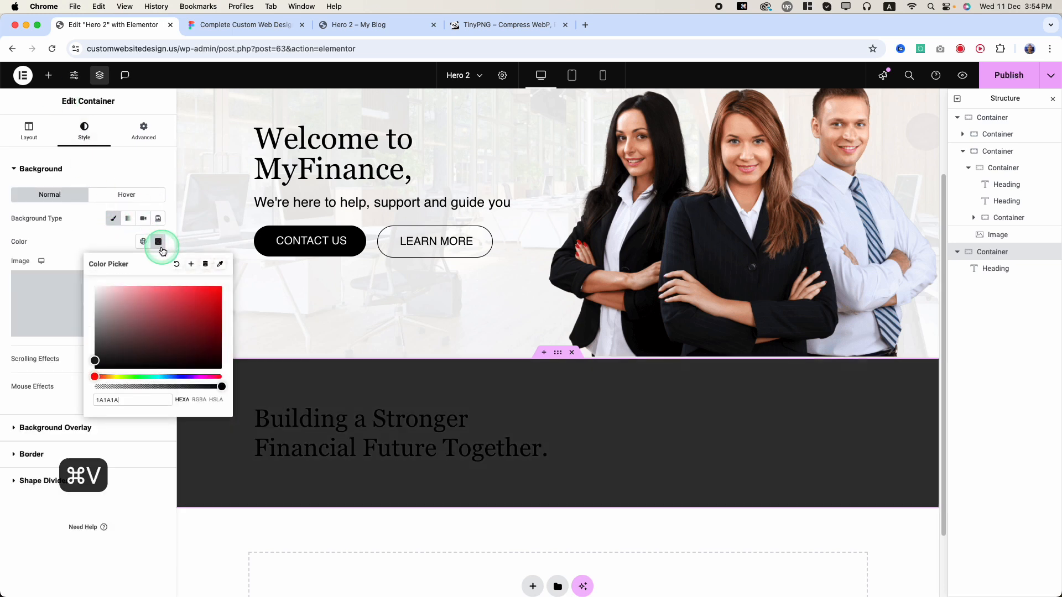
Step: Set the "Building a Stronger Financial Future Together." heading's text colour to white
click(534, 430)
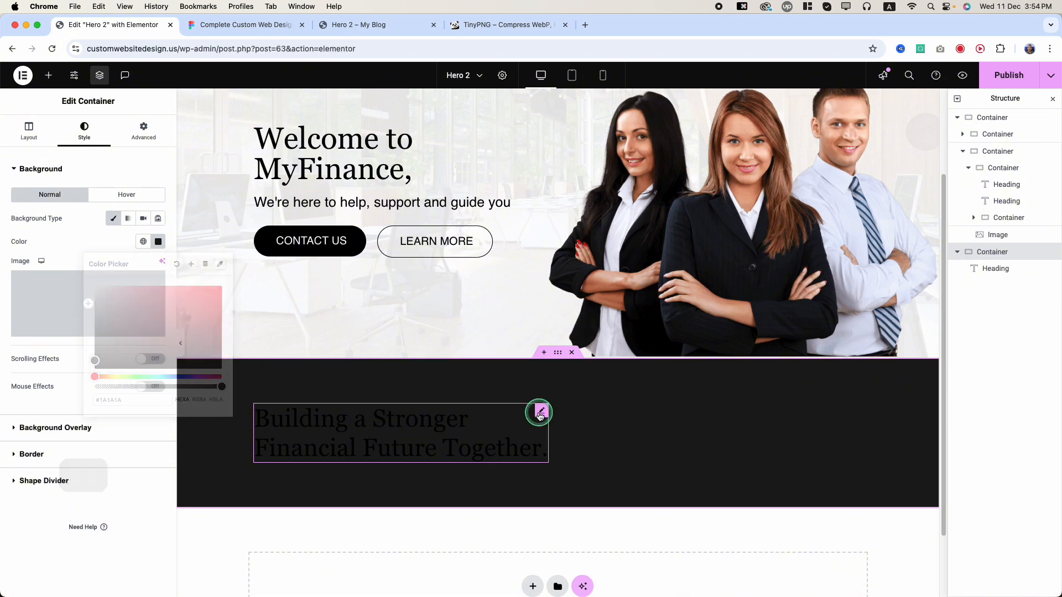
click(169, 222)
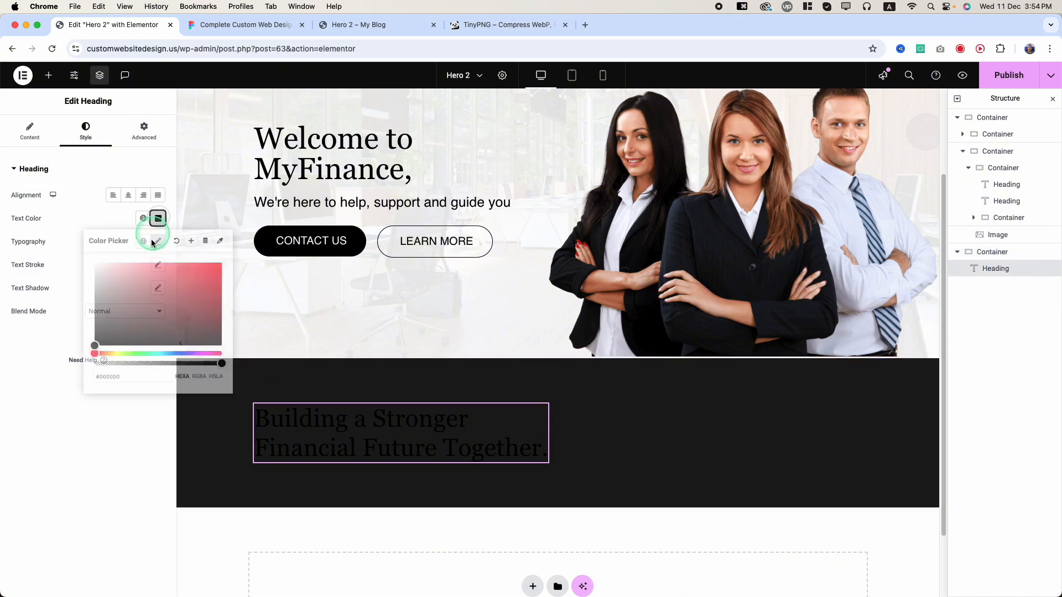
key(super+v)
click(65, 209)
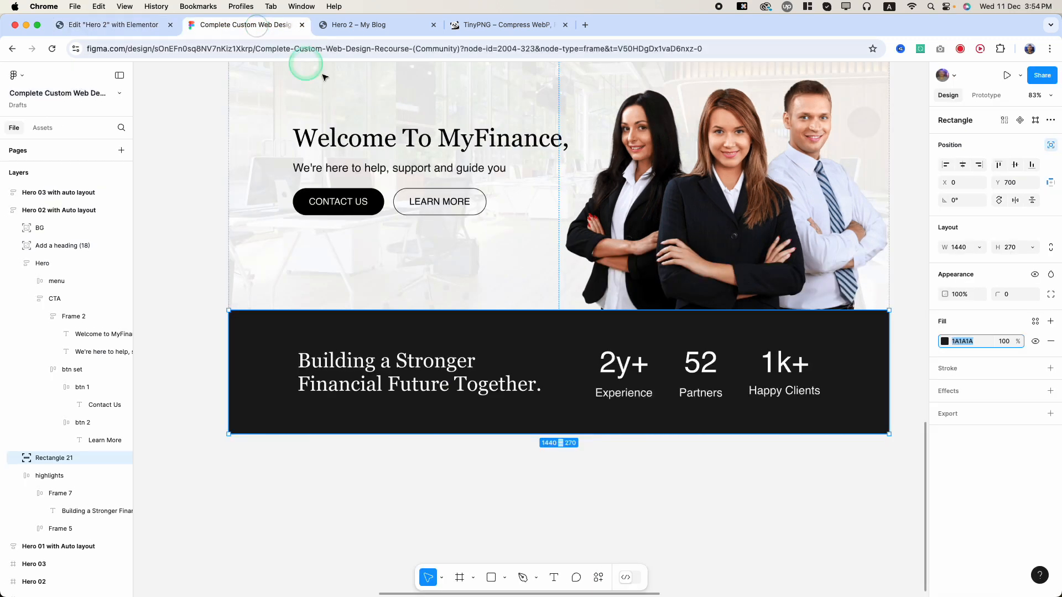
Step: Select the "2y+" text in the Figma statistics strip, then add a heading widget beside the dark container's existing heading in Elementor
click(246, 24)
double_click(628, 365)
double_click(624, 364)
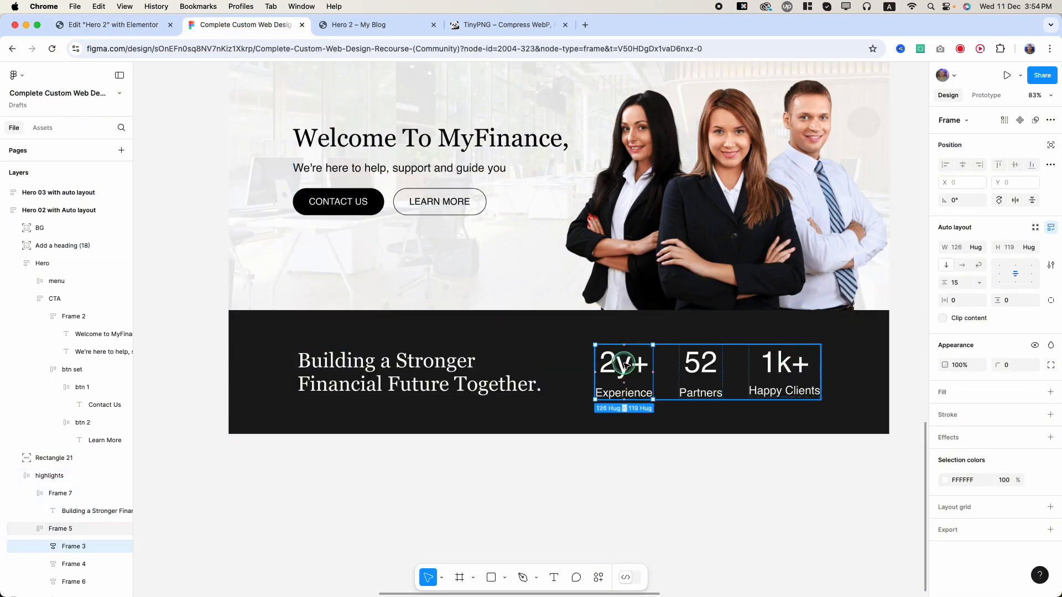
double_click(625, 364)
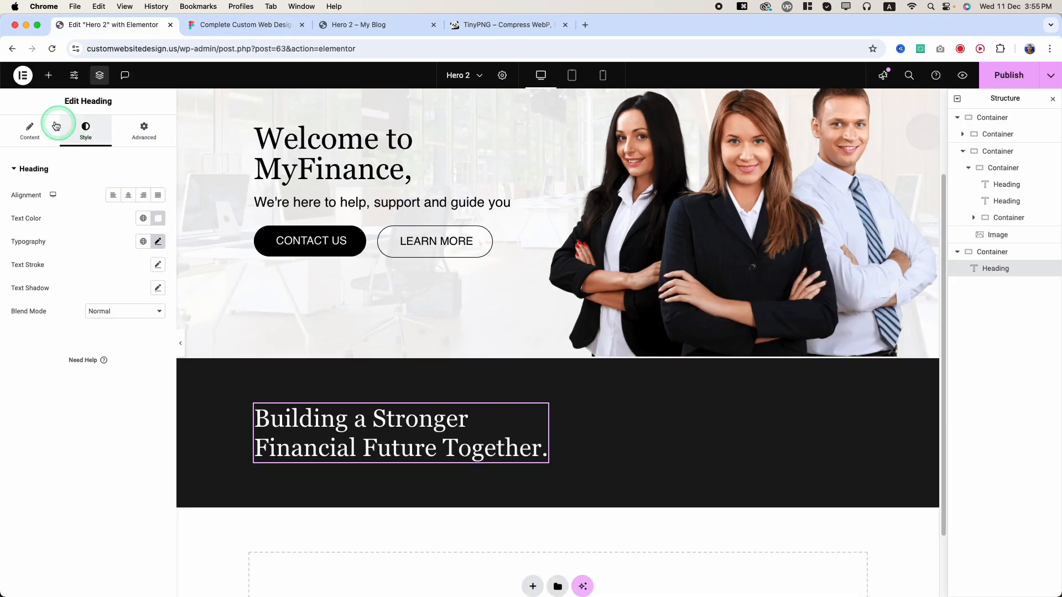
click(48, 75)
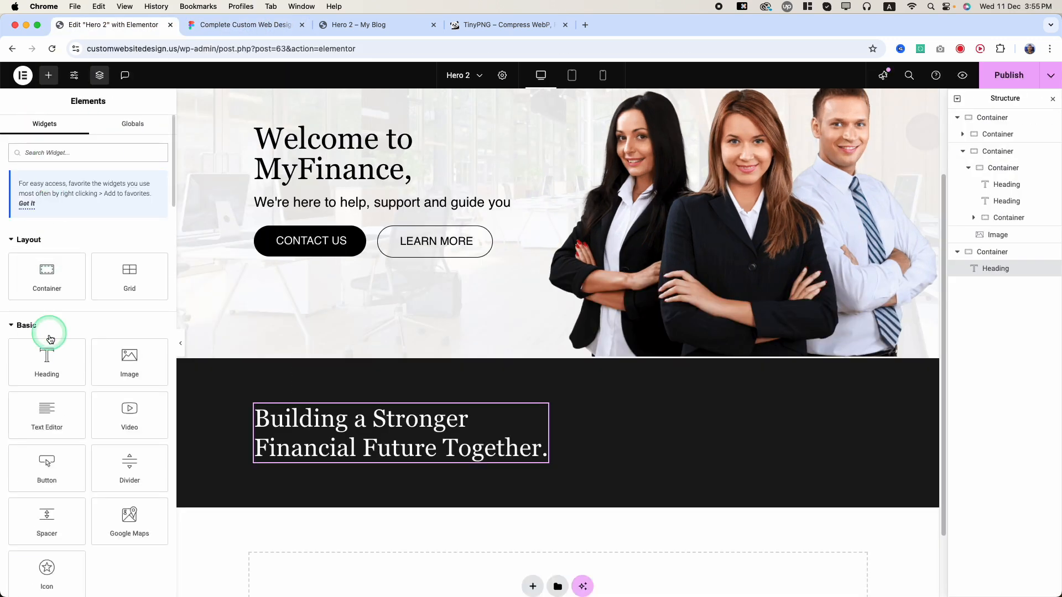
drag(45, 342, 733, 445)
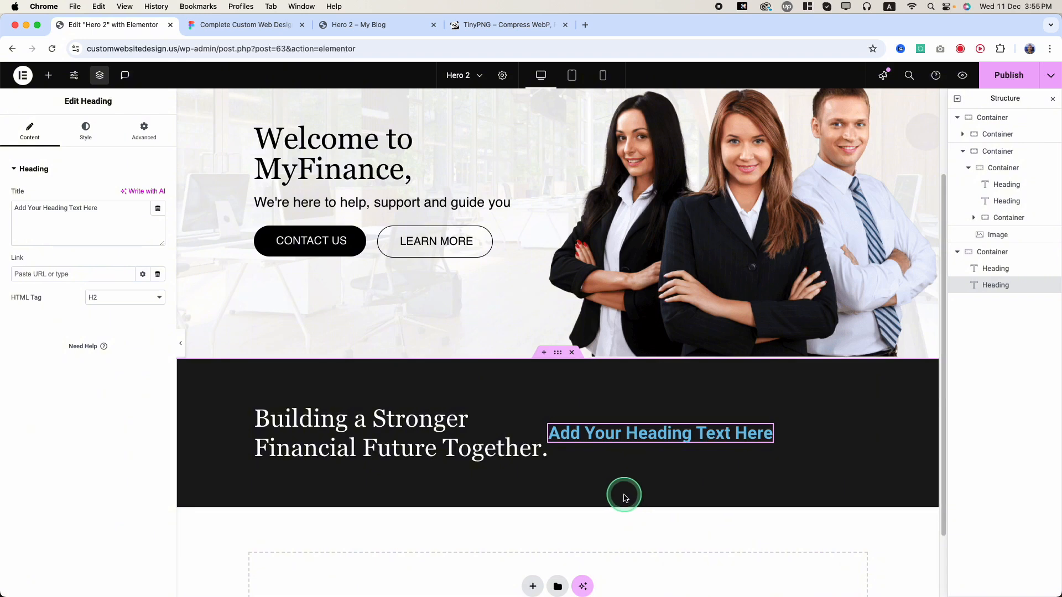
Step: Copy "2y+" from the Figma design and paste it as the new heading's title in Elementor
click(221, 25)
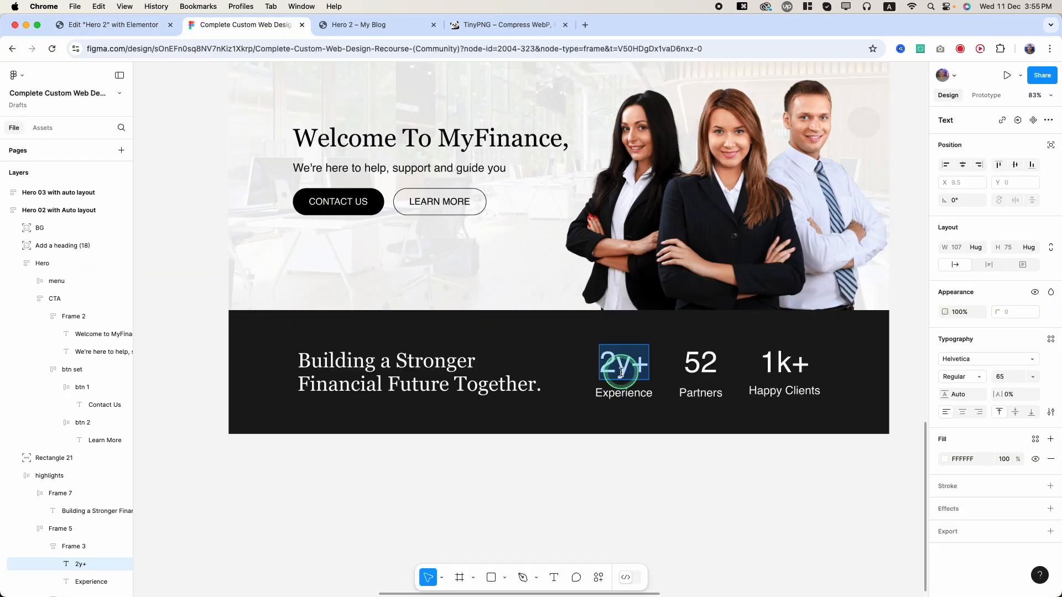
key(super+c)
click(111, 25)
key(super+v)
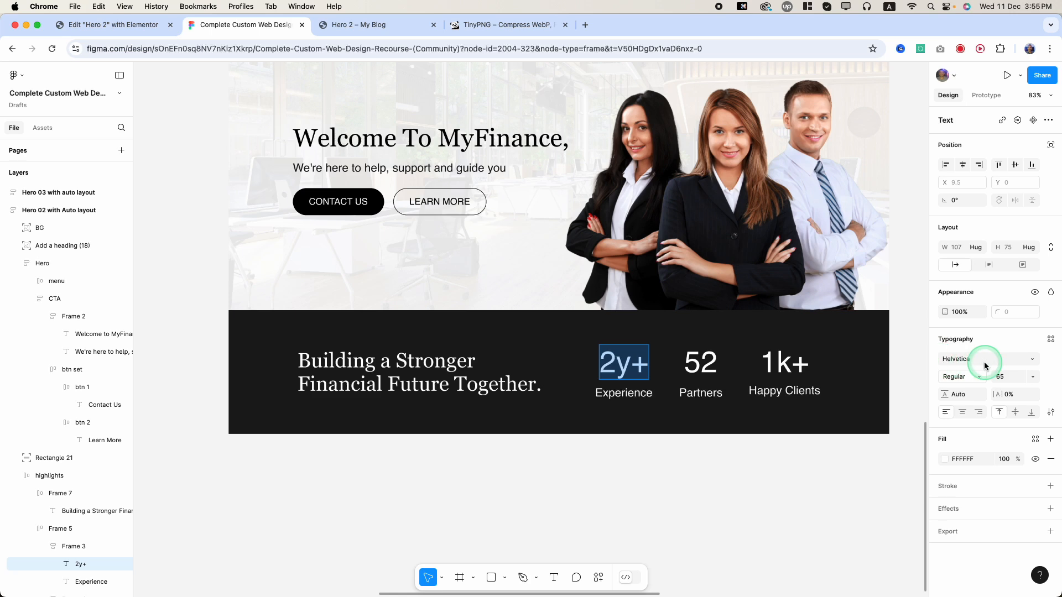
click(100, 15)
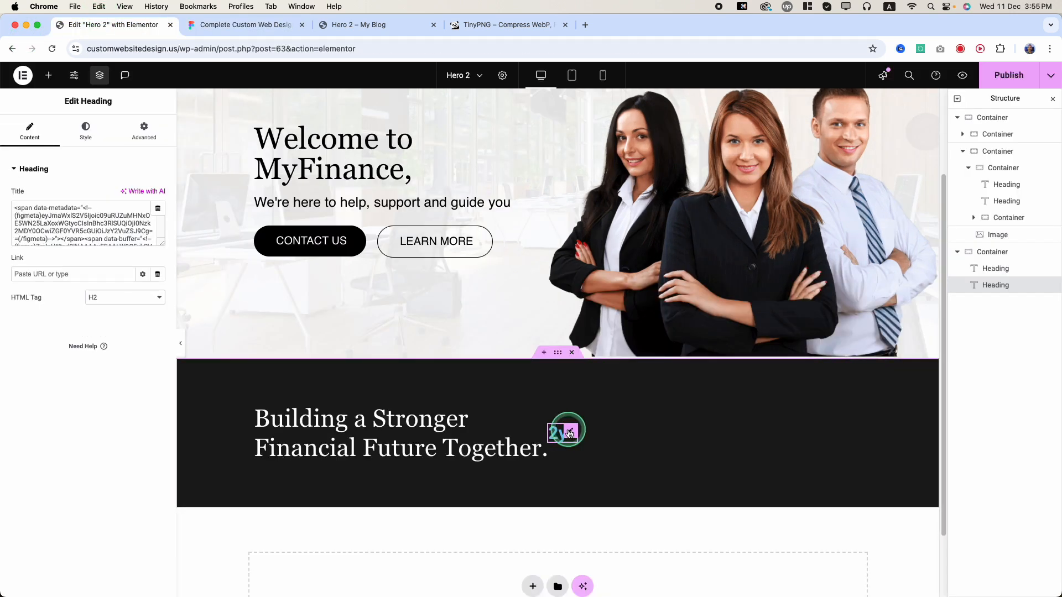
Step: Replace the markup in the new heading's title with the plain text "2y+"
click(68, 235)
key(super+a)
key(super+v)
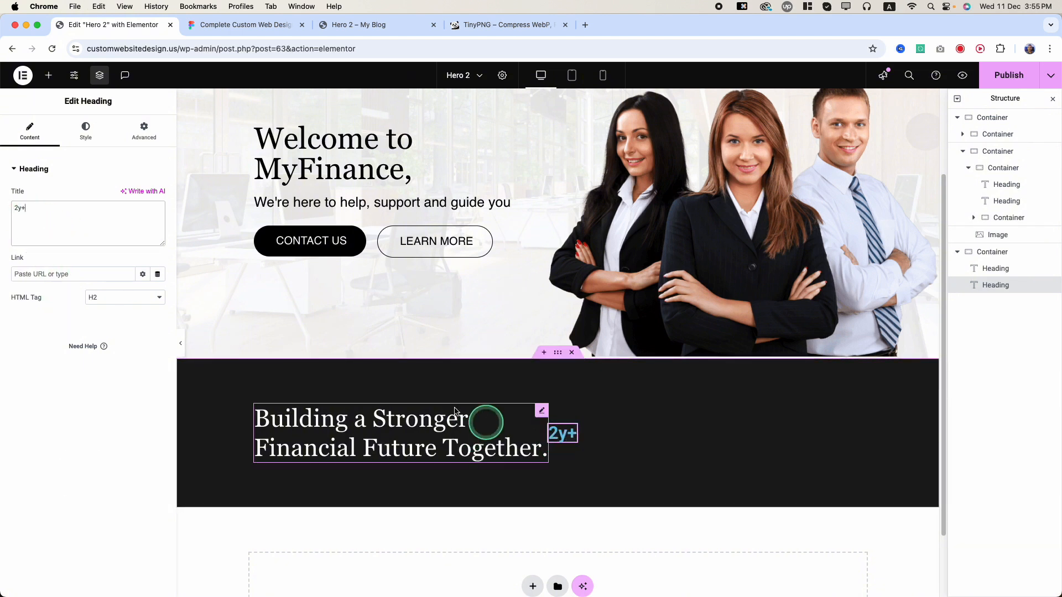
click(56, 245)
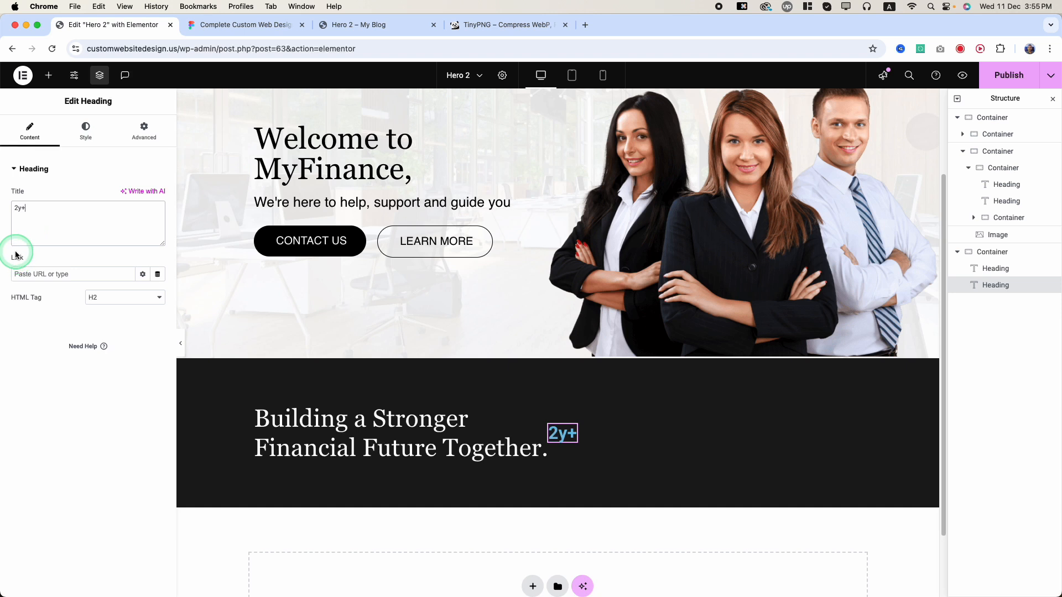
Step: Set the "2y+" heading's font family to Helvetica and its size to 65 px
click(561, 476)
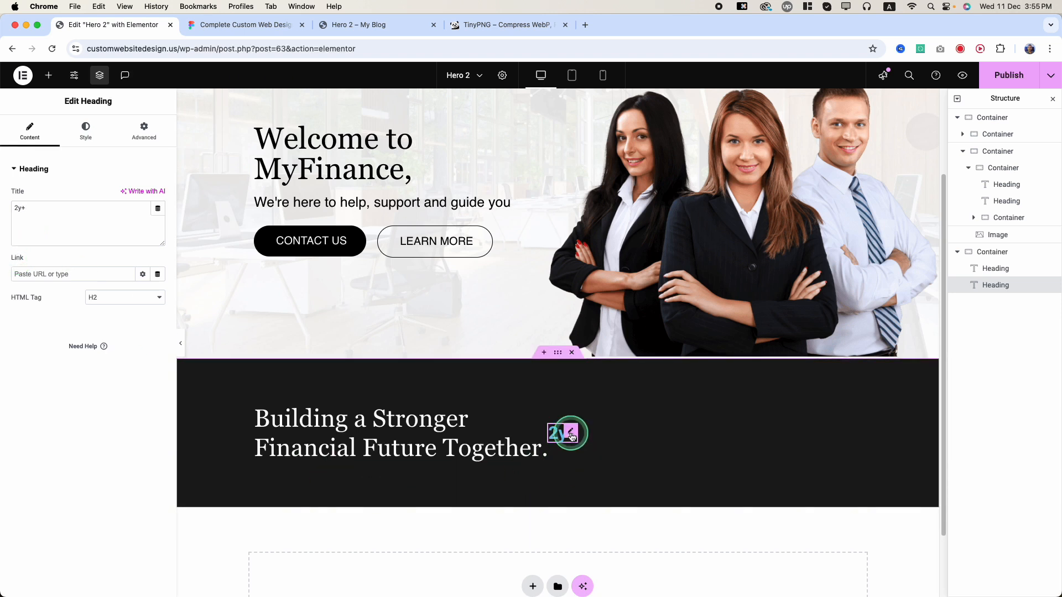
click(85, 132)
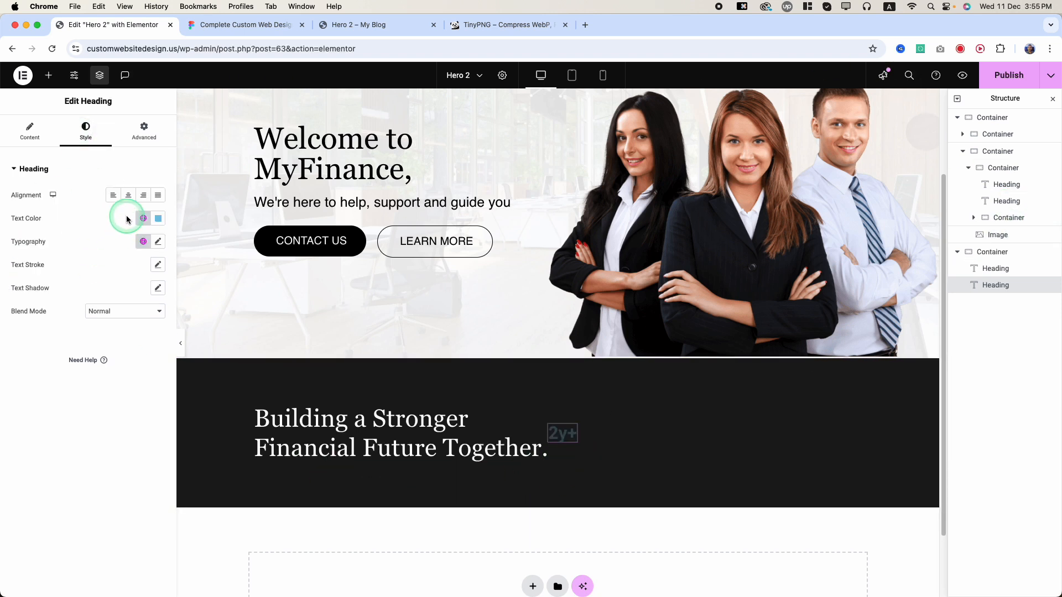
click(158, 241)
click(117, 293)
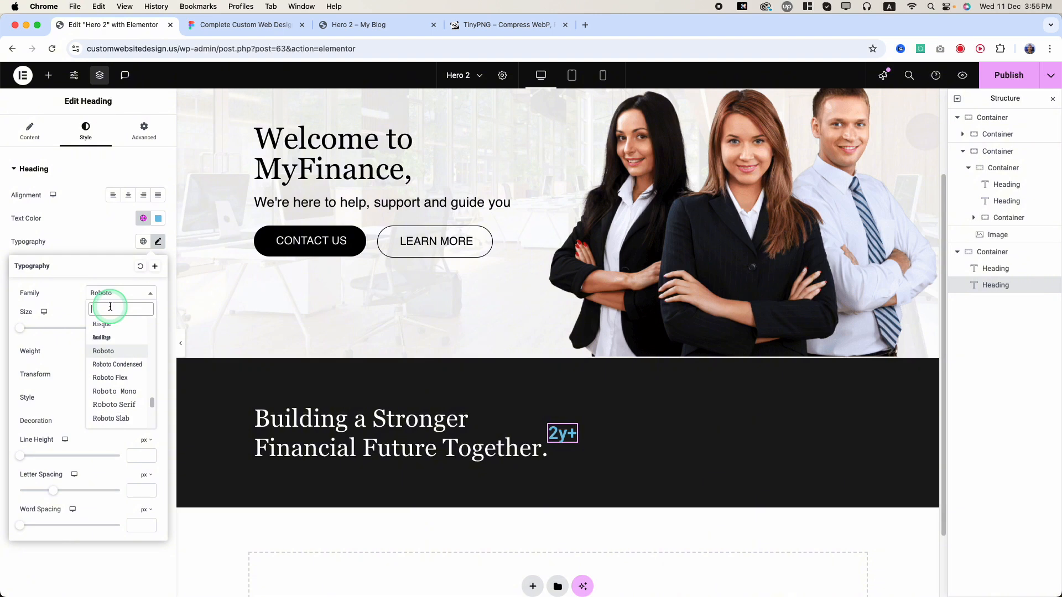
text(hel)
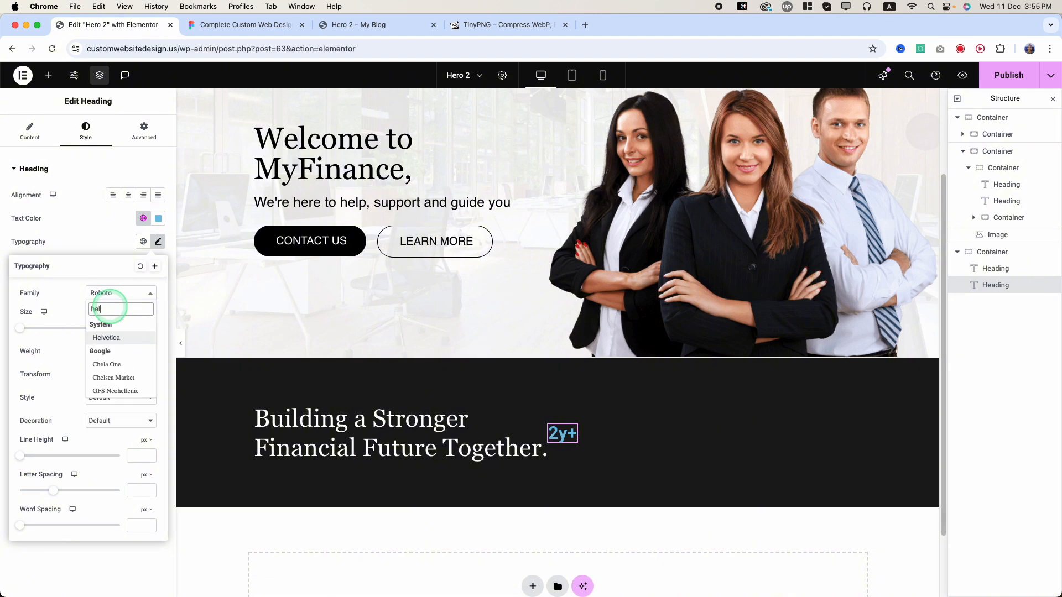
click(106, 337)
click(138, 328)
text(36)
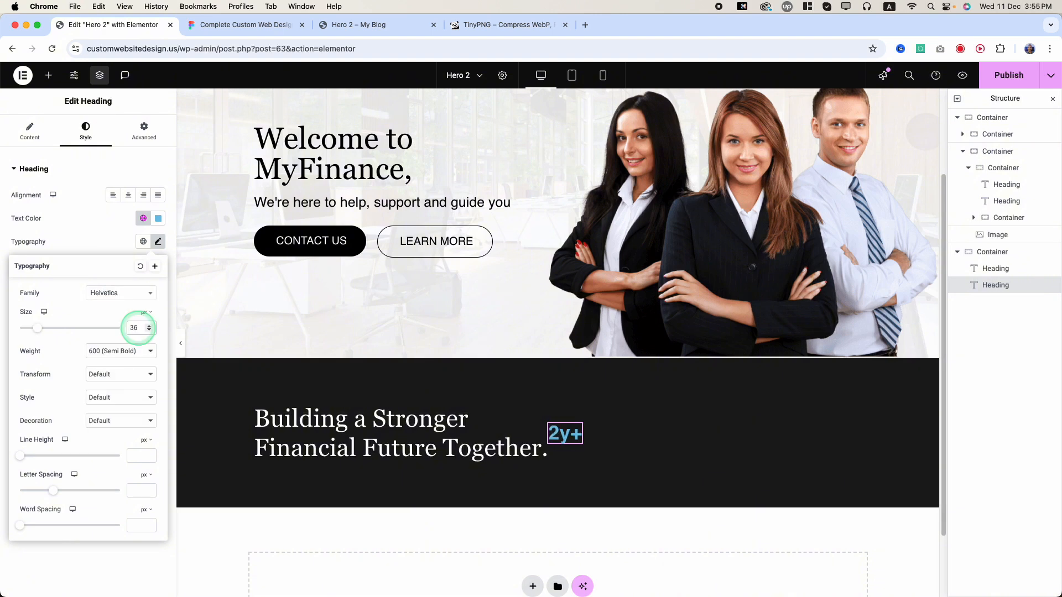
key(super+a)
text(65)
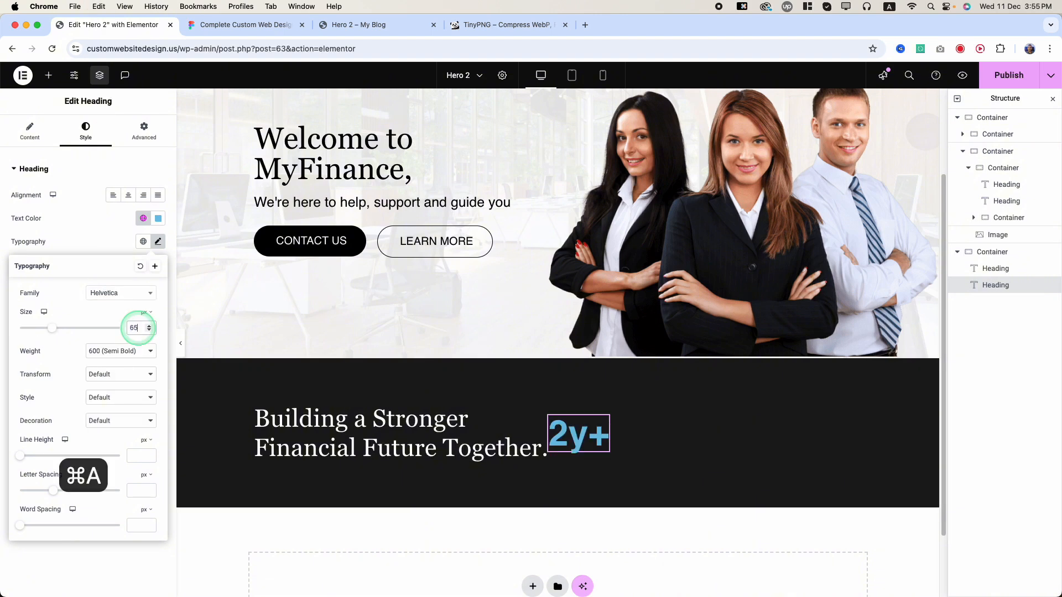
Step: Check the "2y+" text's weight in Figma and set the Elementor heading's font weight to 400 (Normal)
click(216, 25)
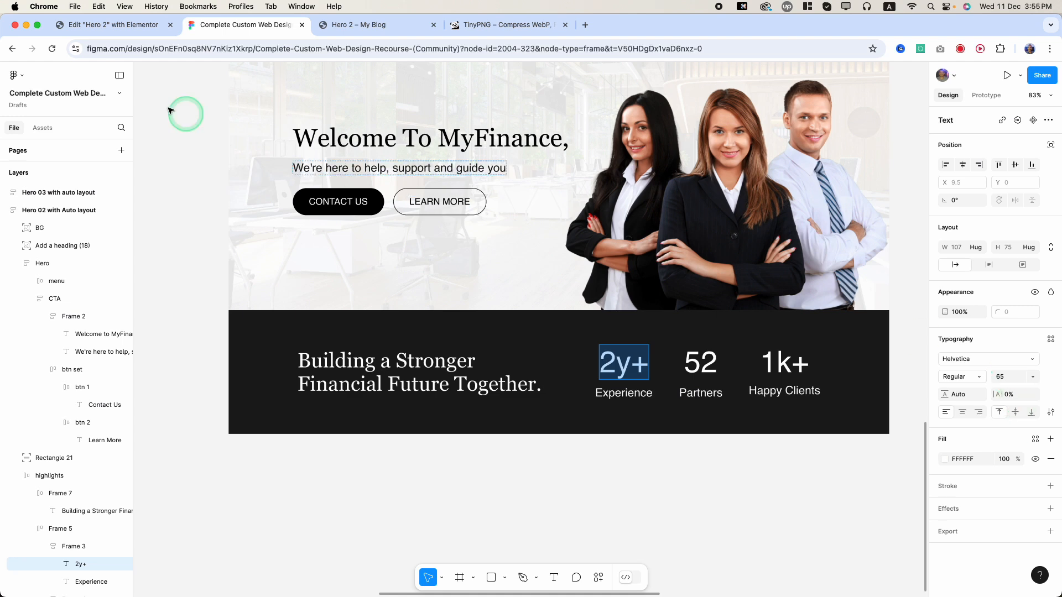
click(111, 26)
click(121, 351)
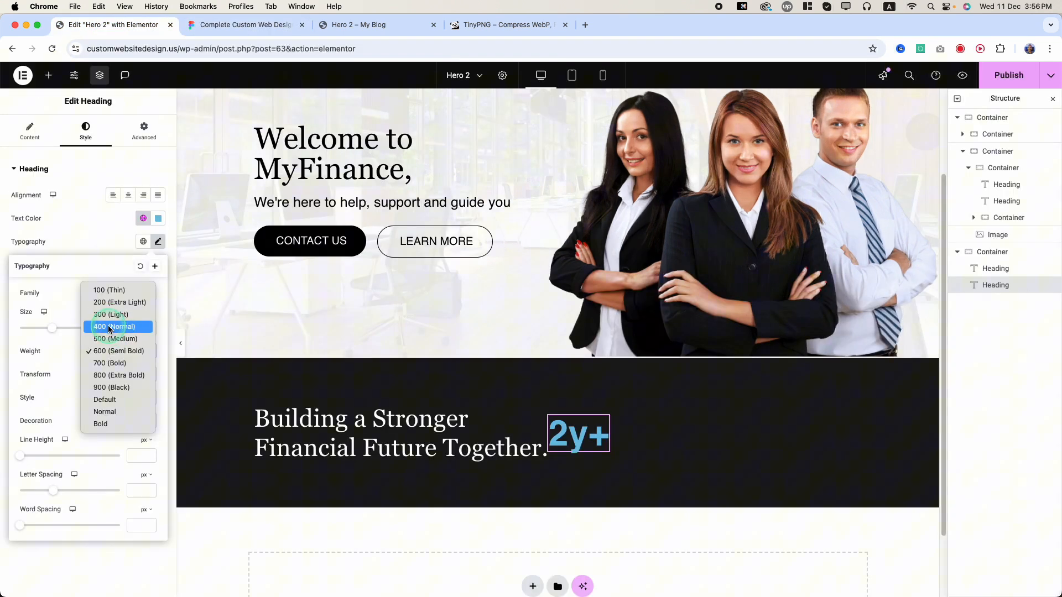
click(113, 328)
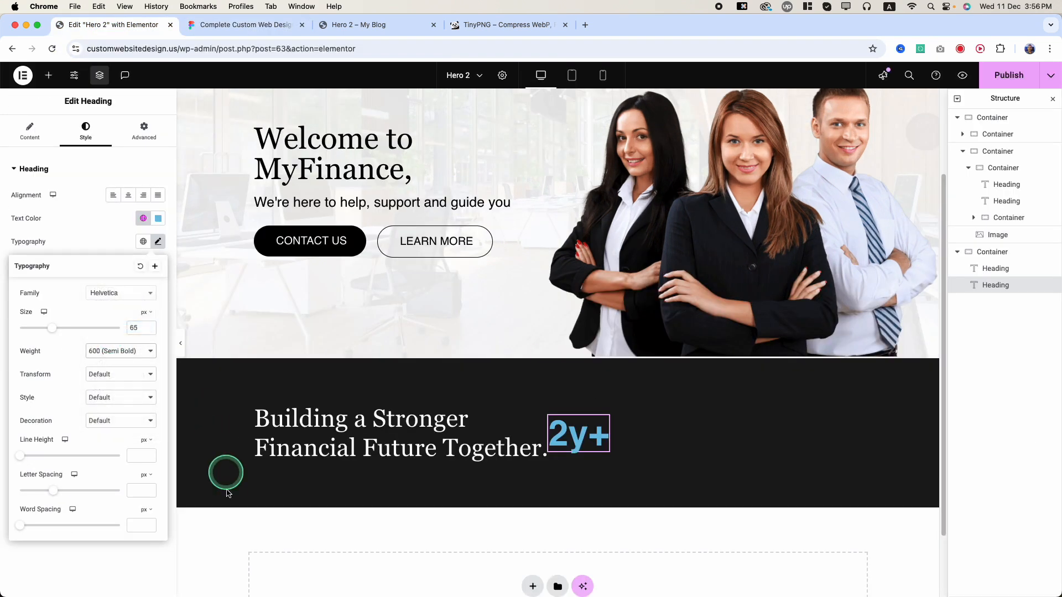
Step: Set the "2y+" heading's text colour to white (#FFFFFF)
click(157, 220)
drag(161, 265, 58, 241)
click(37, 213)
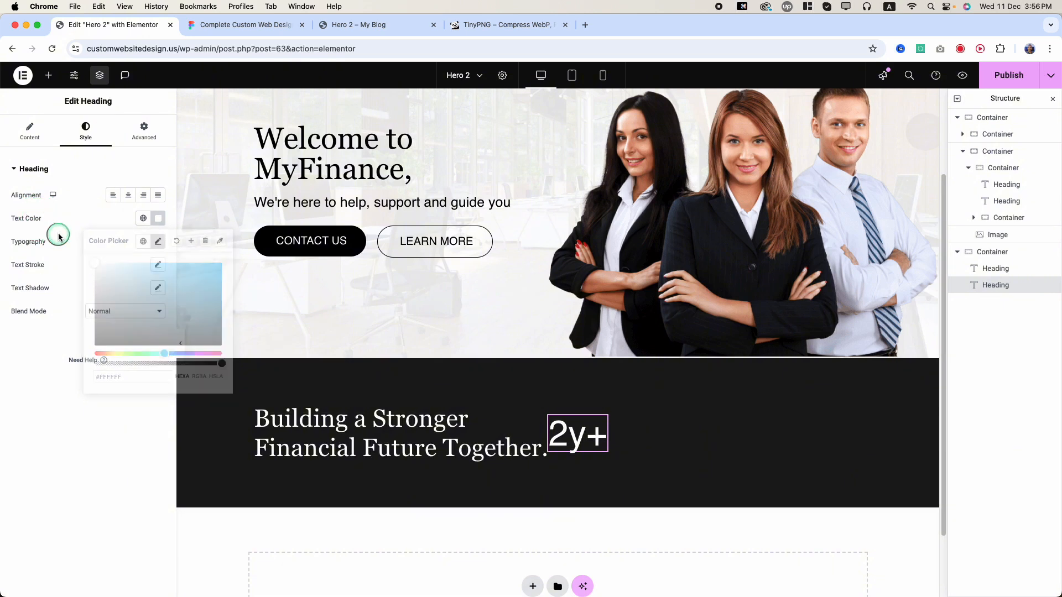
Step: Switch to Figma and copy the "Experience" label text from the statistics strip
click(243, 25)
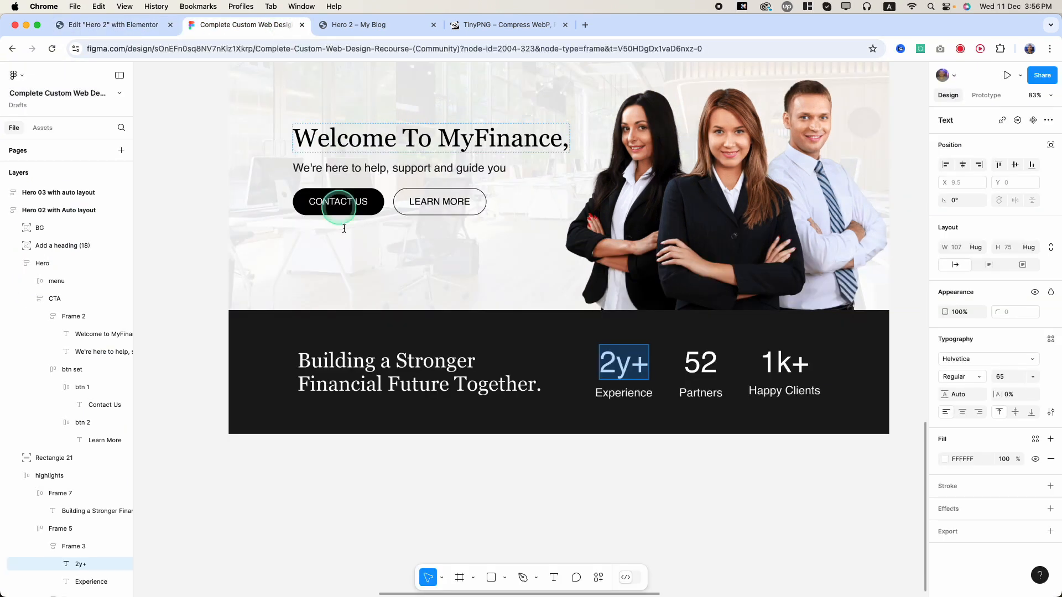
click(645, 391)
key(super+a)
key(super+c)
key(super+c)
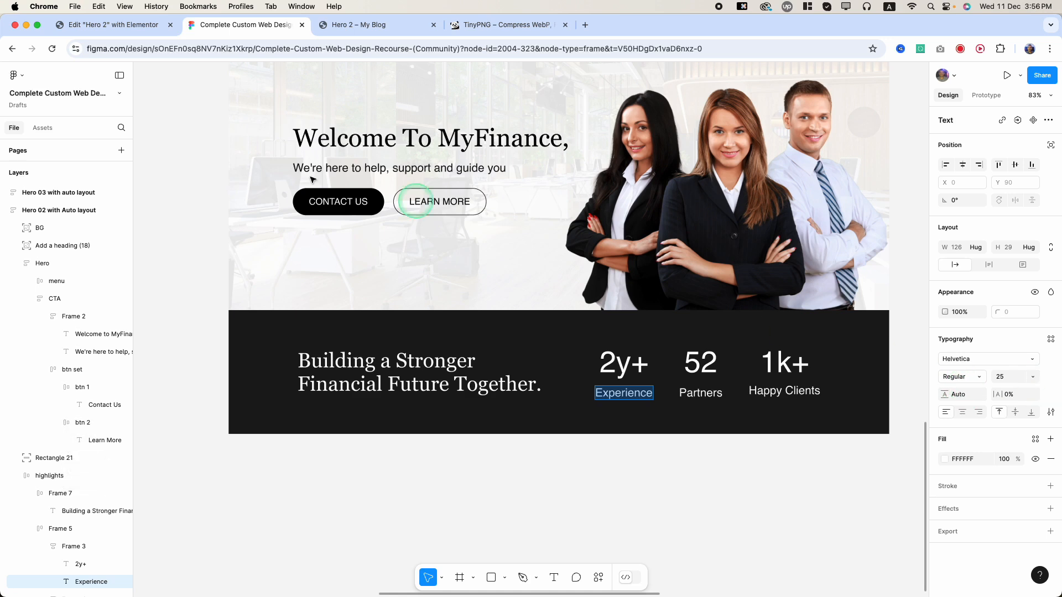
Step: Back in Elementor, duplicate the "2y+" heading and replace the copy's title with "Experience"
click(75, 23)
right_click(574, 435)
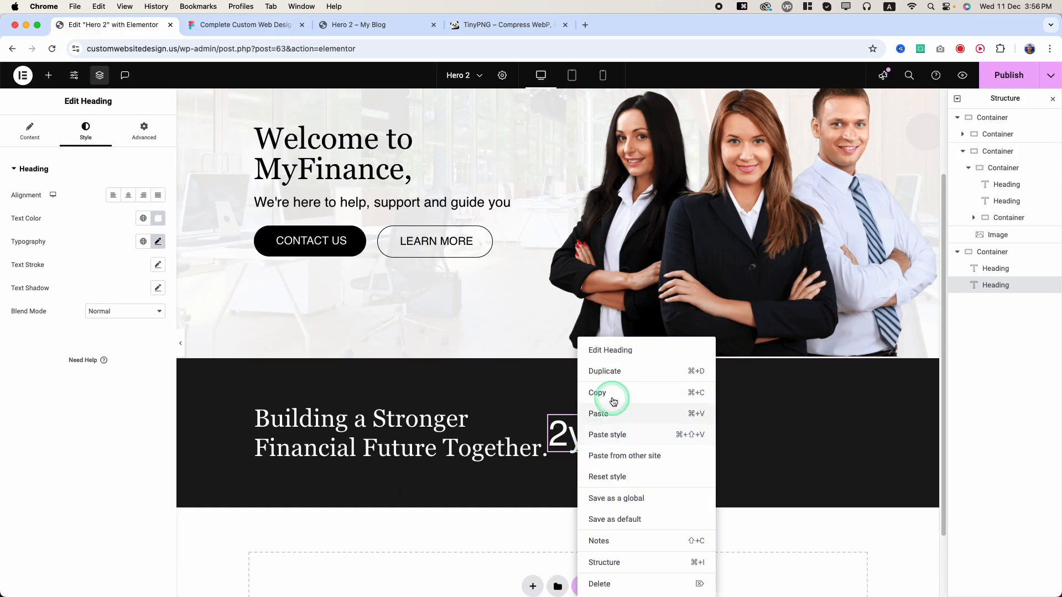
click(617, 376)
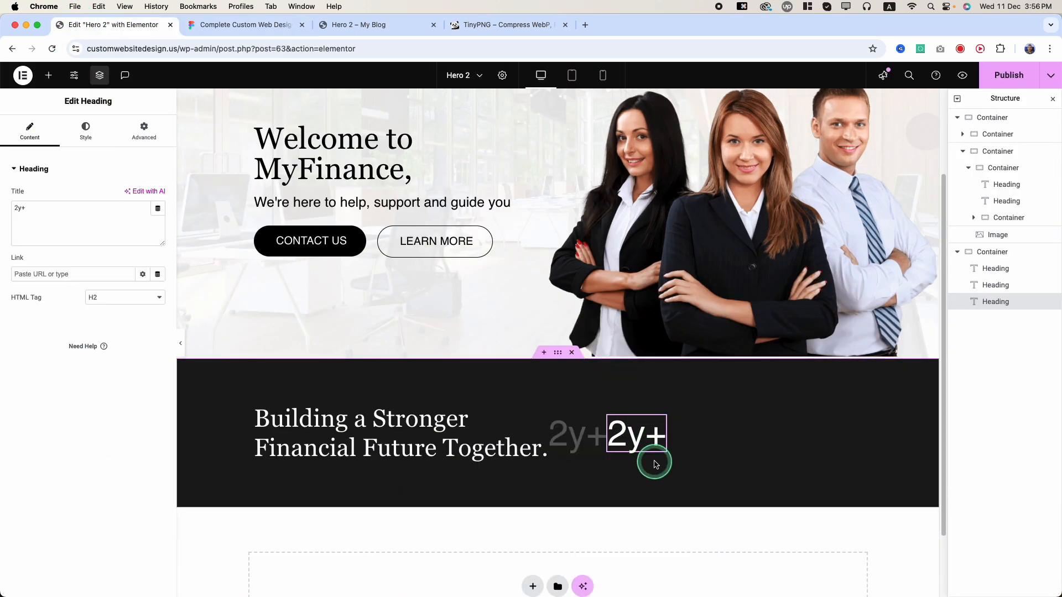
click(78, 221)
key(super+a)
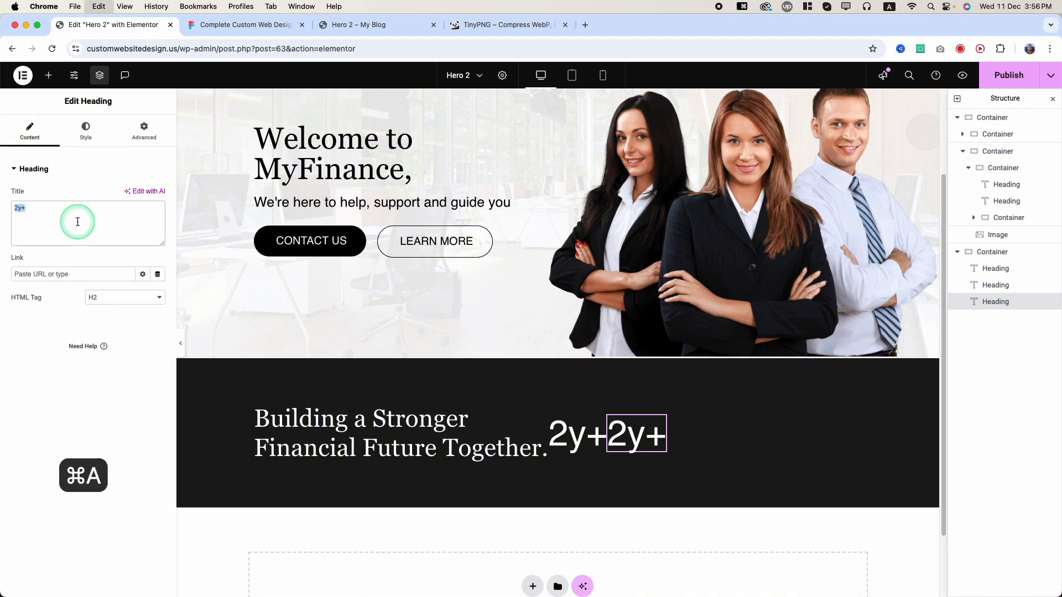
key(super+v)
Step: Set the "Experience" heading's font size to 25 px, matching the Figma label
click(86, 131)
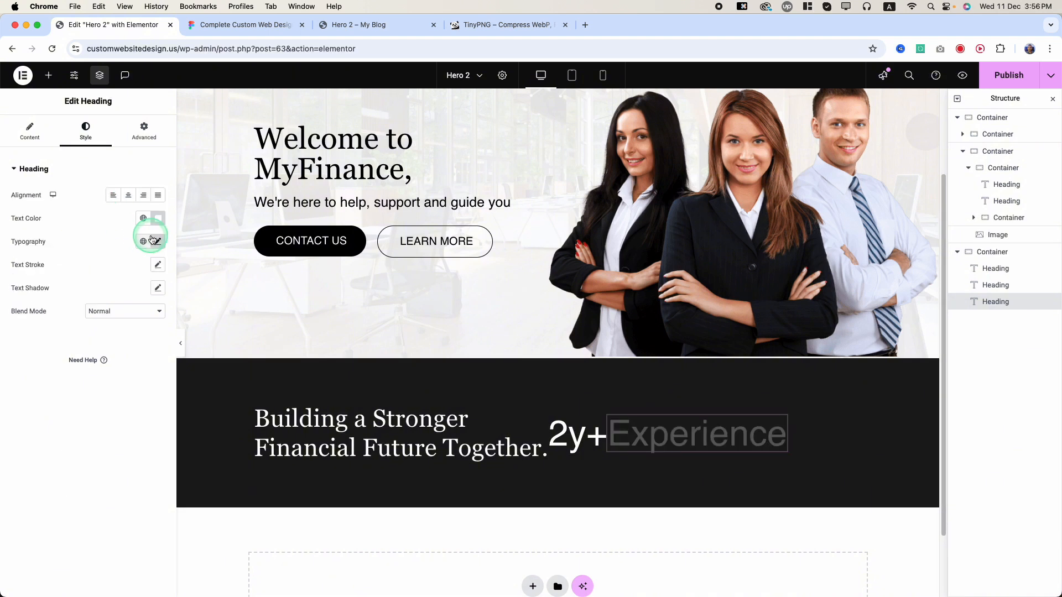
click(158, 242)
key(super+a)
text(2)
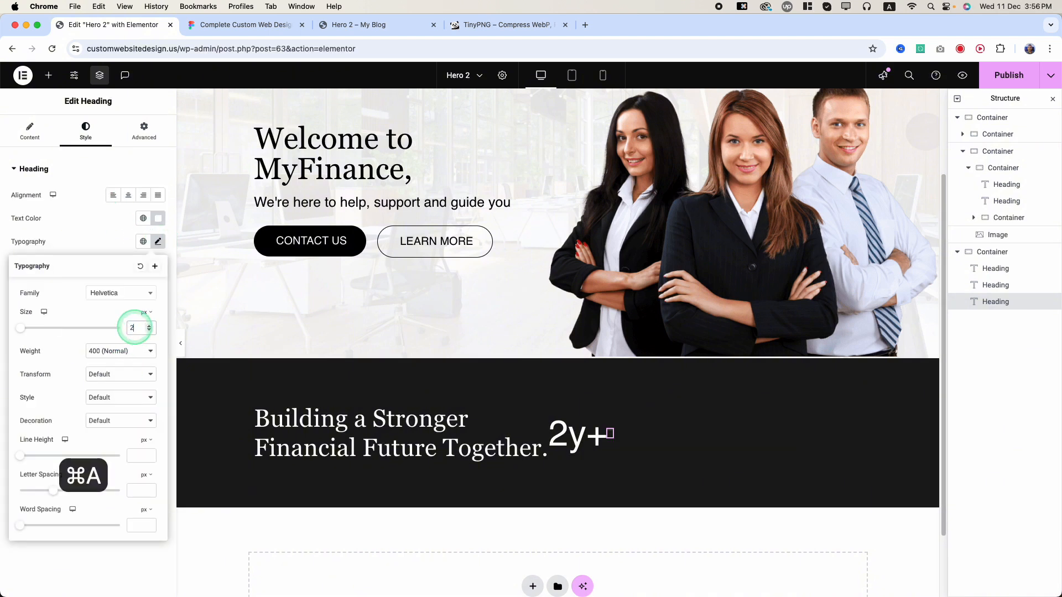
click(589, 441)
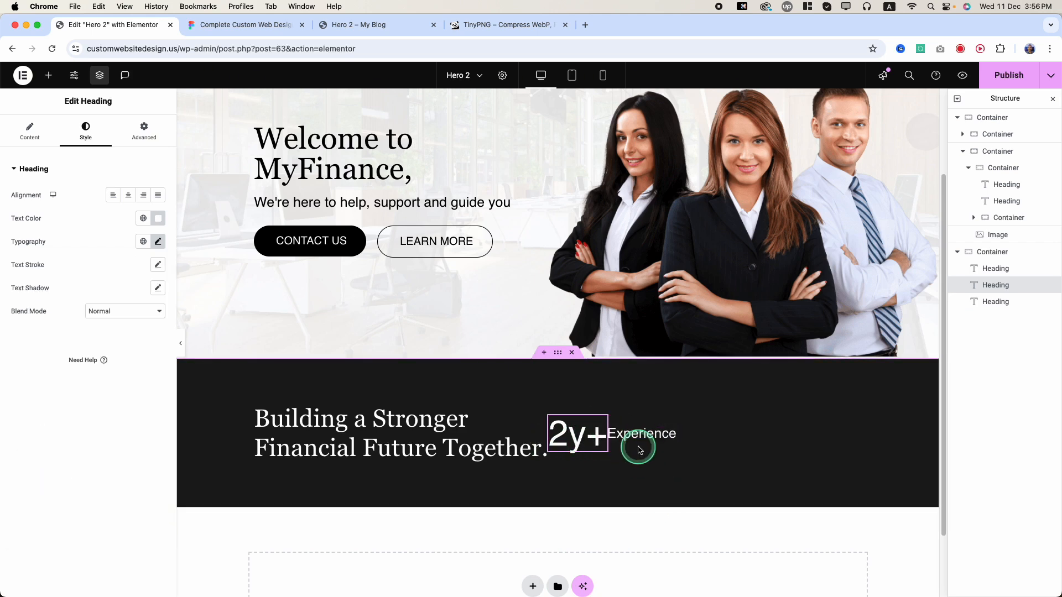
Step: Measure the vertical spacing between "2y+" and "Experience" in the Figma design
key(ctrl+Tab)
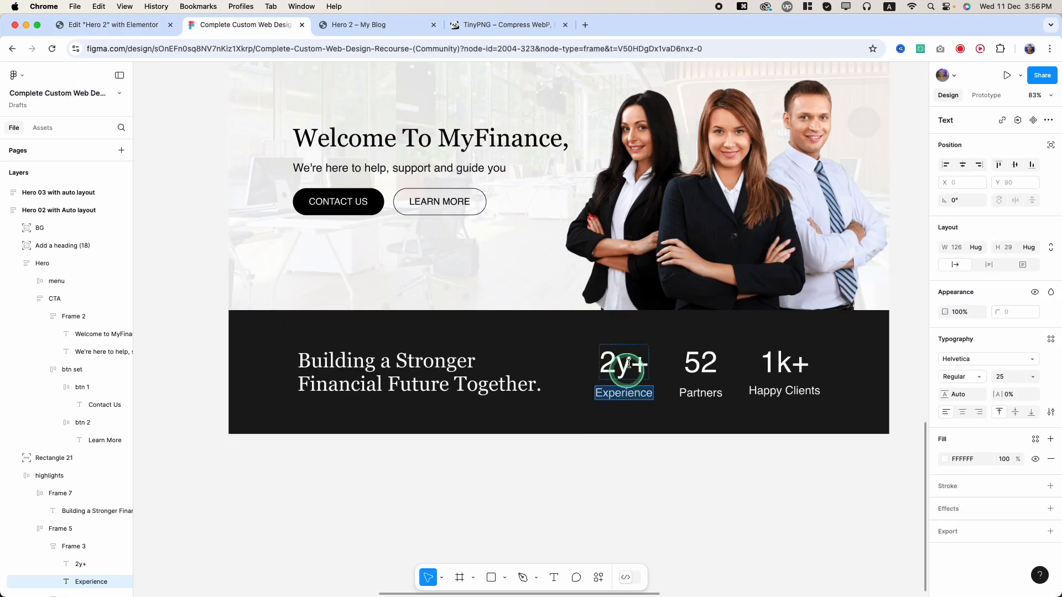
click(613, 361)
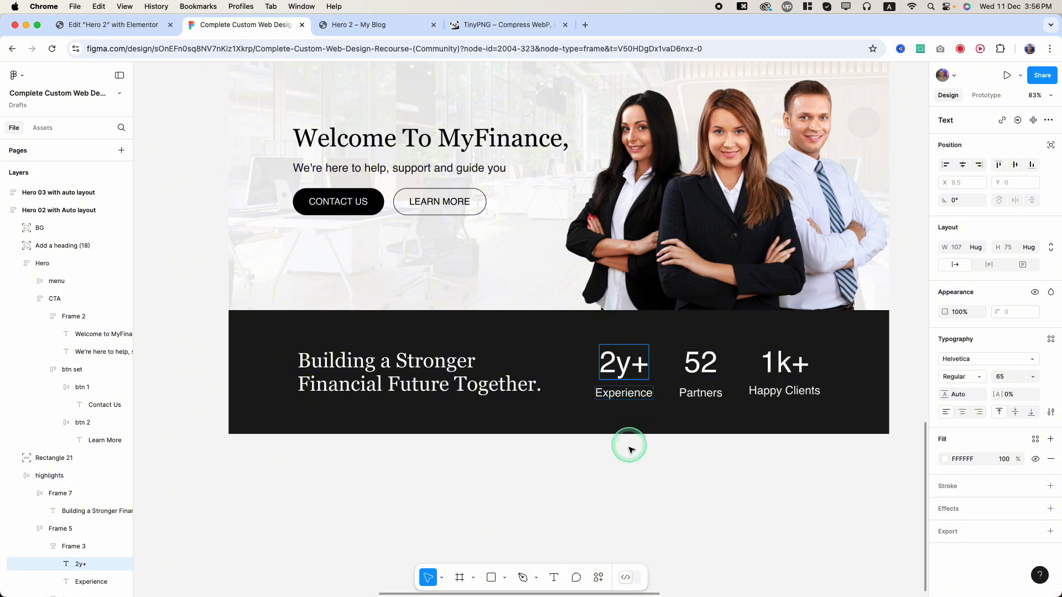
click(624, 394)
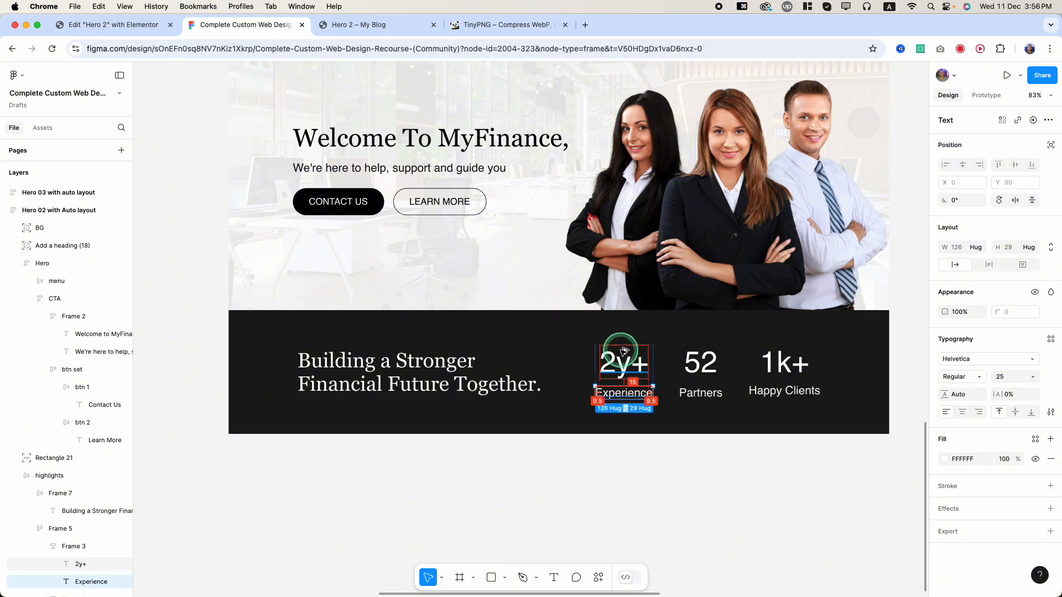
Step: Return to Elementor, add a container to the dark strip and place the "2y+" and "Experience" headings inside it
click(87, 25)
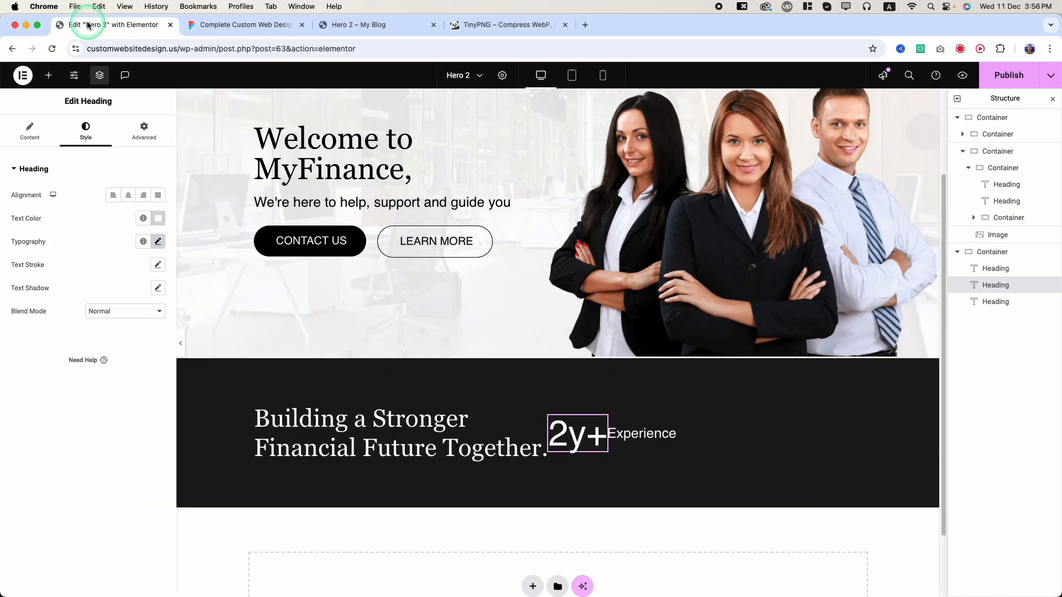
click(50, 75)
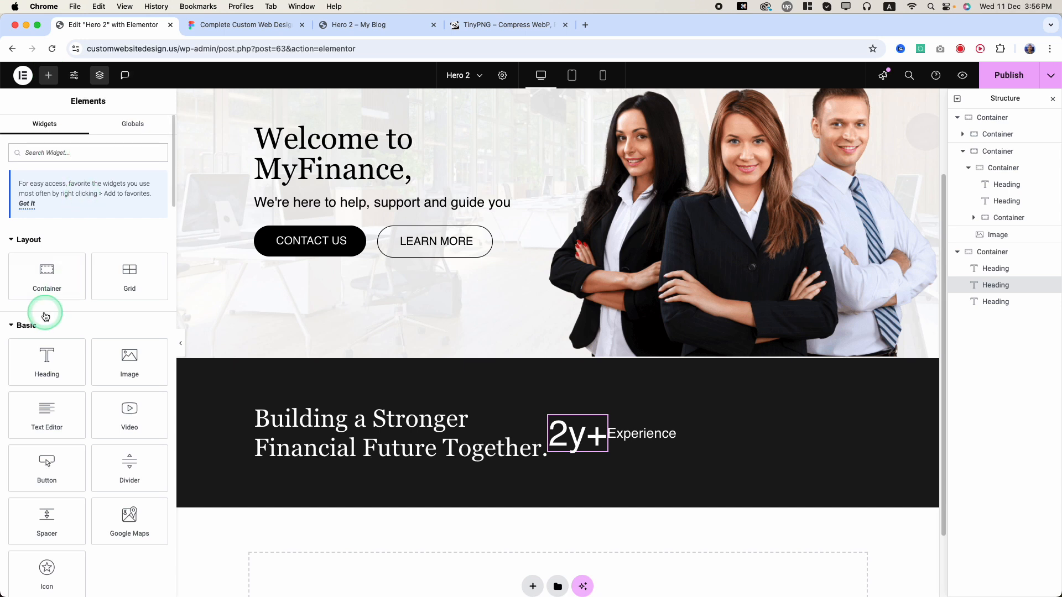
drag(46, 316, 551, 445)
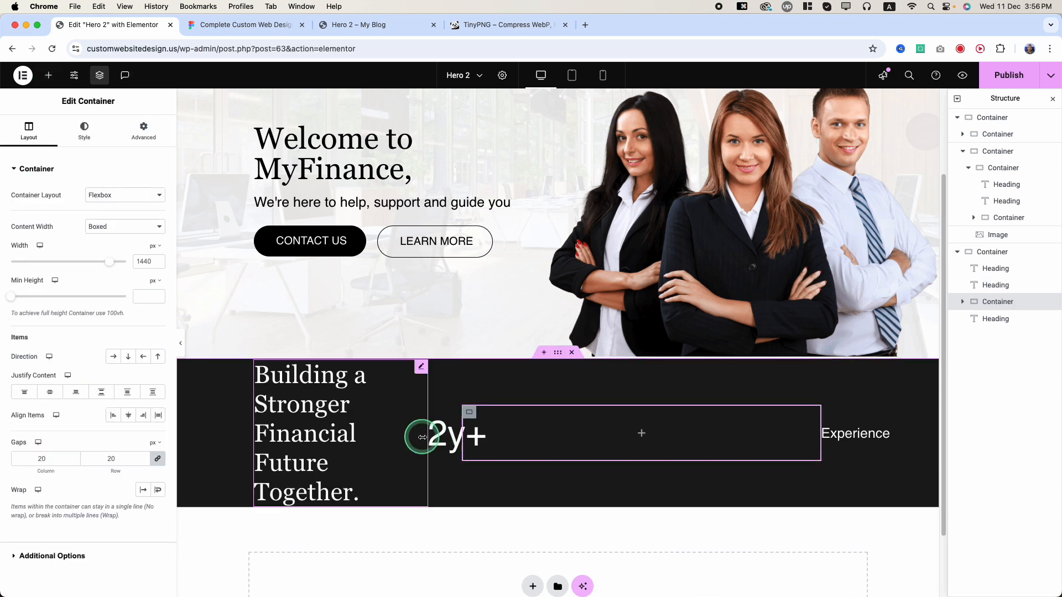
drag(423, 437, 470, 448)
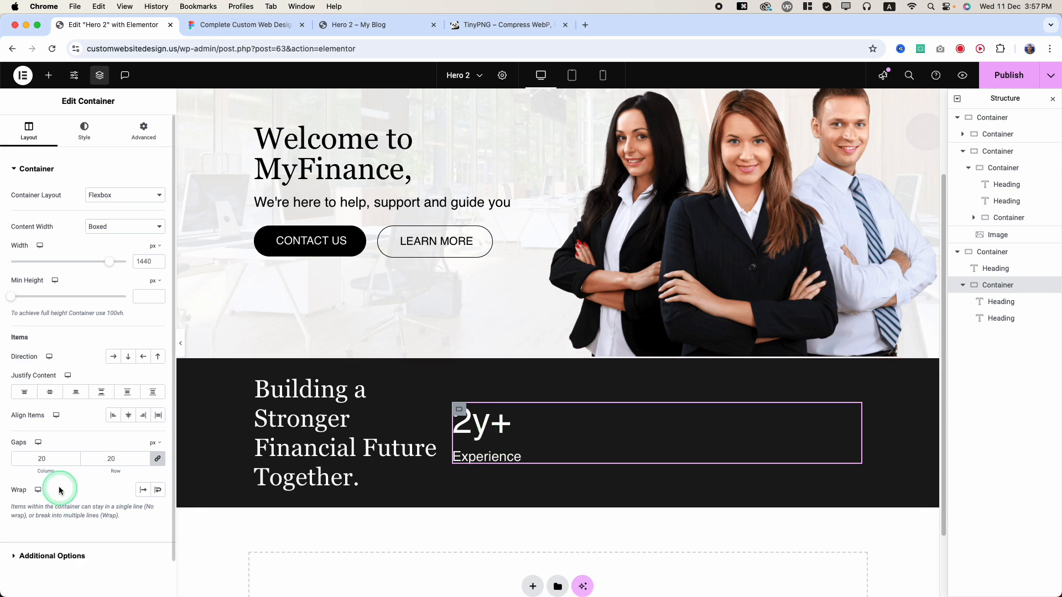
Step: Unlink the new container's gaps, set the column gap to 0 and the row gap to 15 px, and recheck the spacing in Figma
click(160, 460)
drag(68, 472, 57, 472)
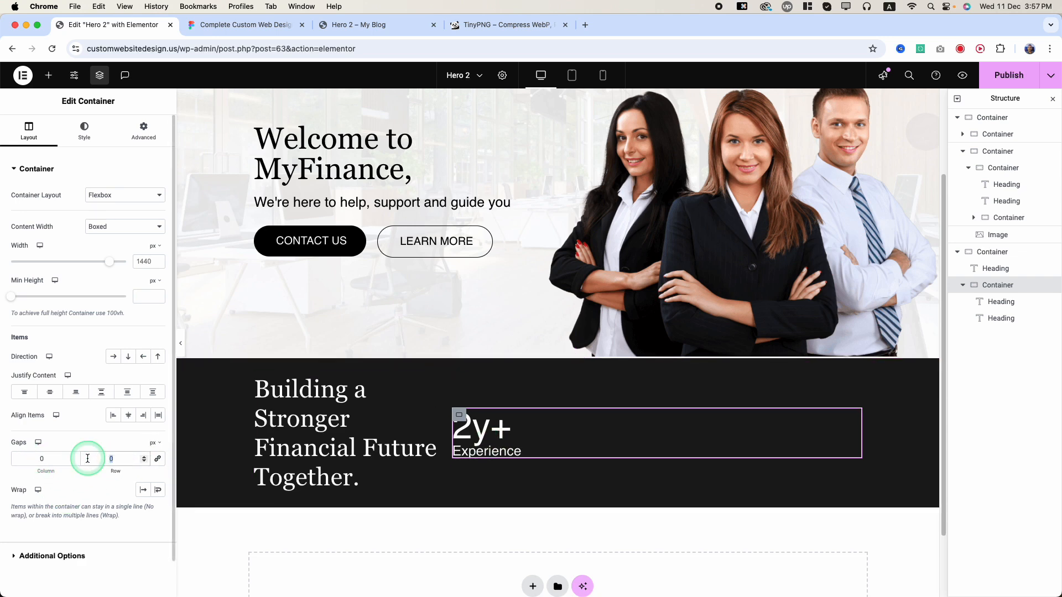
text(15)
click(275, 22)
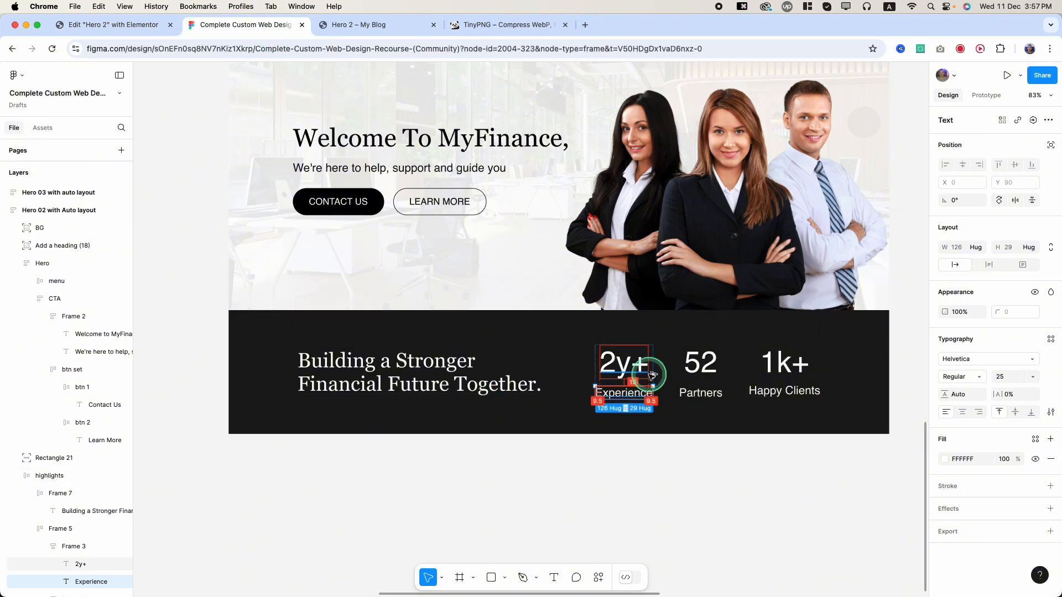
click(141, 26)
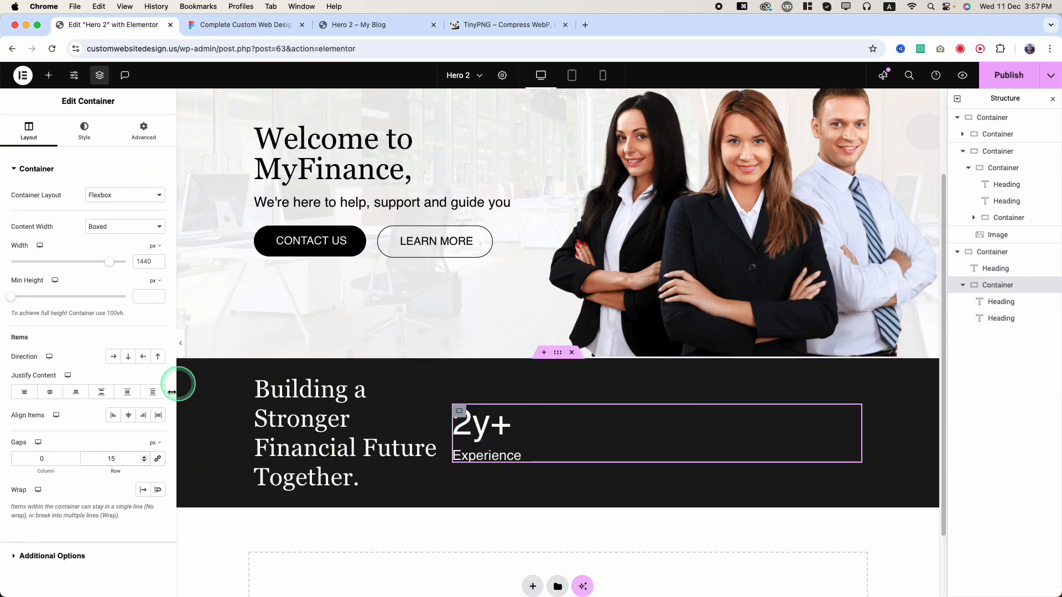
Step: Stack the stat container's items in a column and align them to the centre
click(50, 391)
click(129, 417)
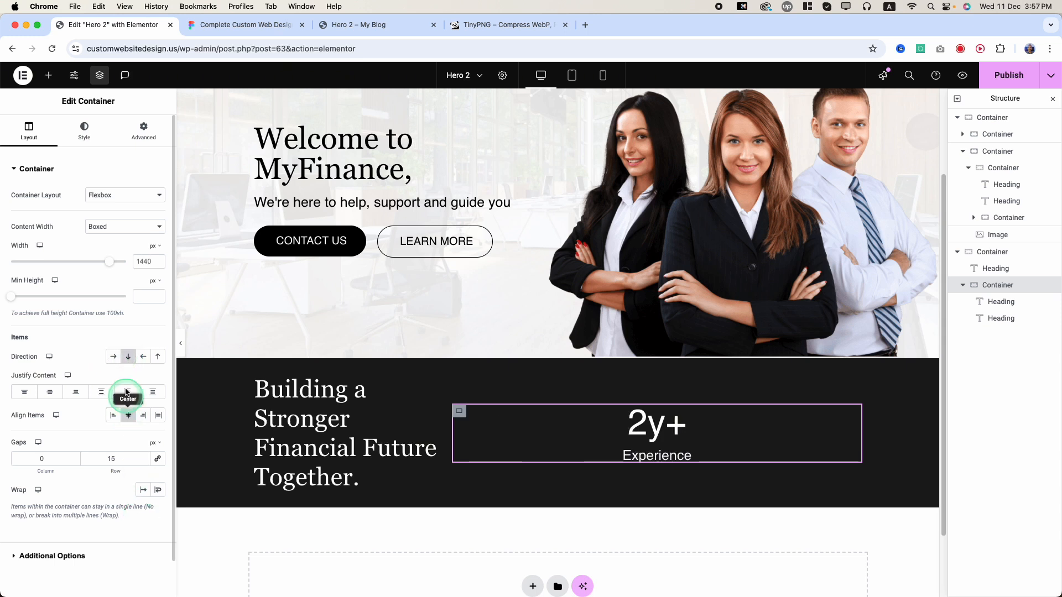
click(130, 356)
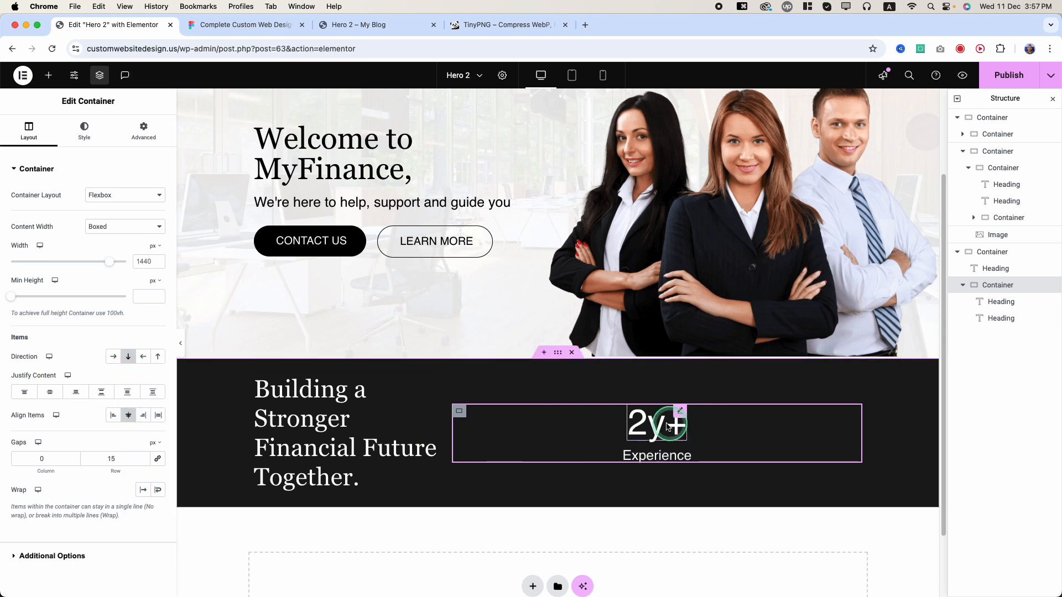
Step: Duplicate the "2y+" / "Experience" container twice so the strip holds three stat containers
right_click(467, 412)
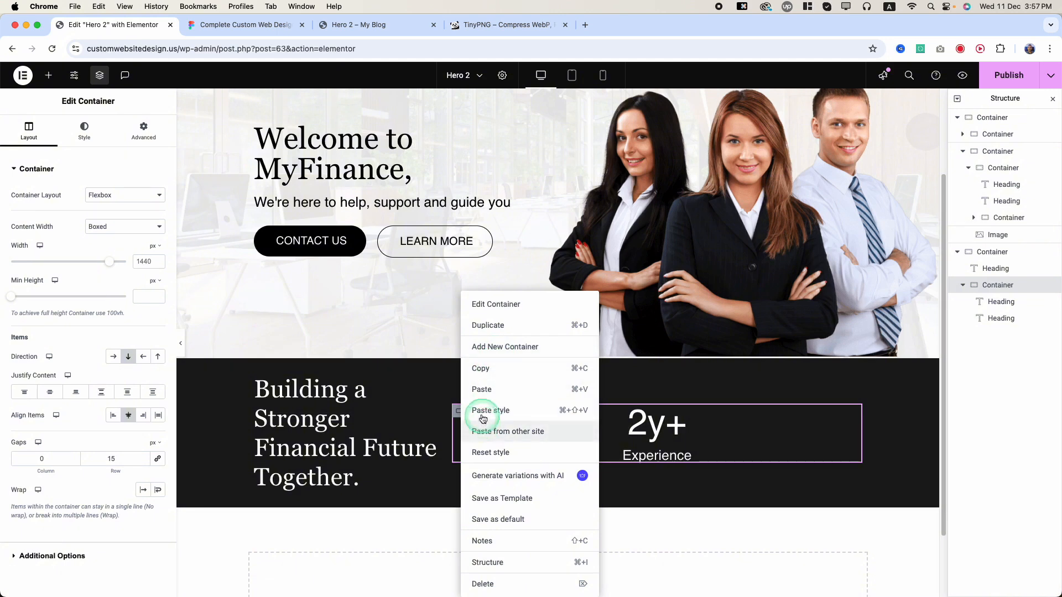
click(484, 393)
right_click(636, 420)
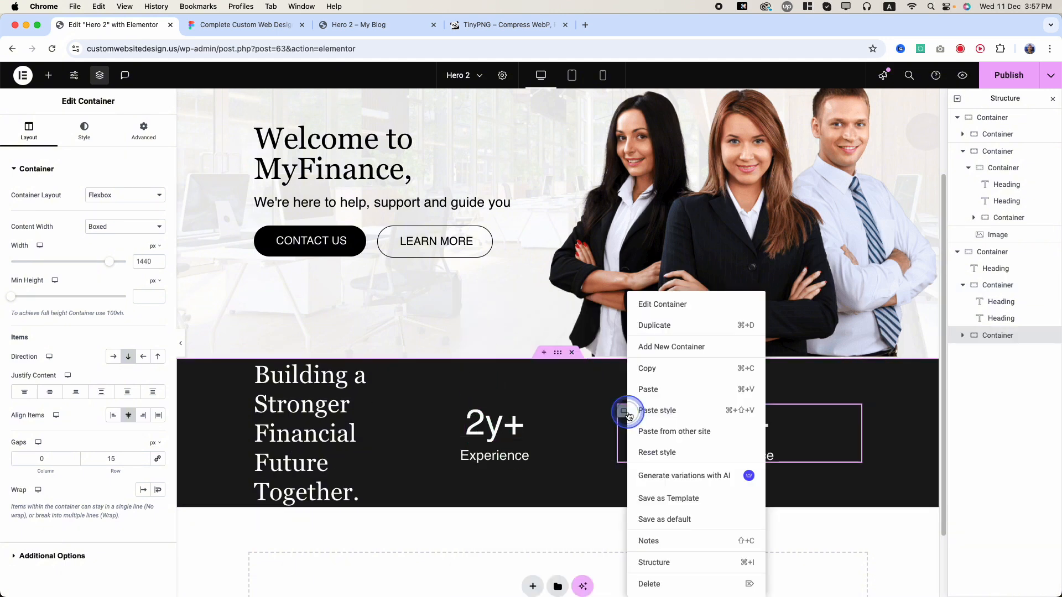
click(671, 375)
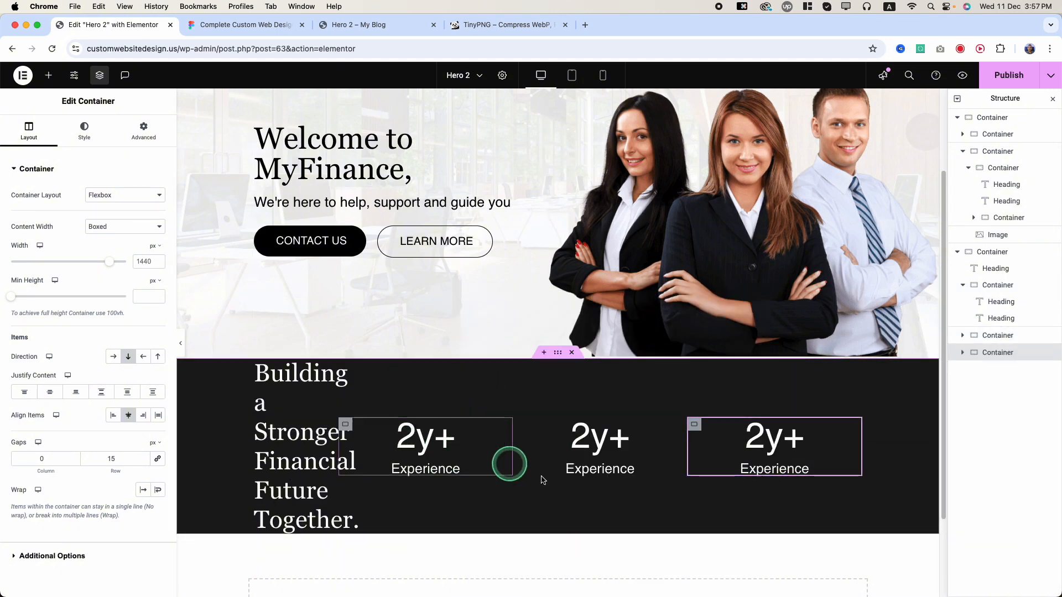
Step: Using the Figma texts, change the second stat to "52" / "Partners" and the third to "1k+" / "Happy Clients"
click(223, 25)
click(694, 364)
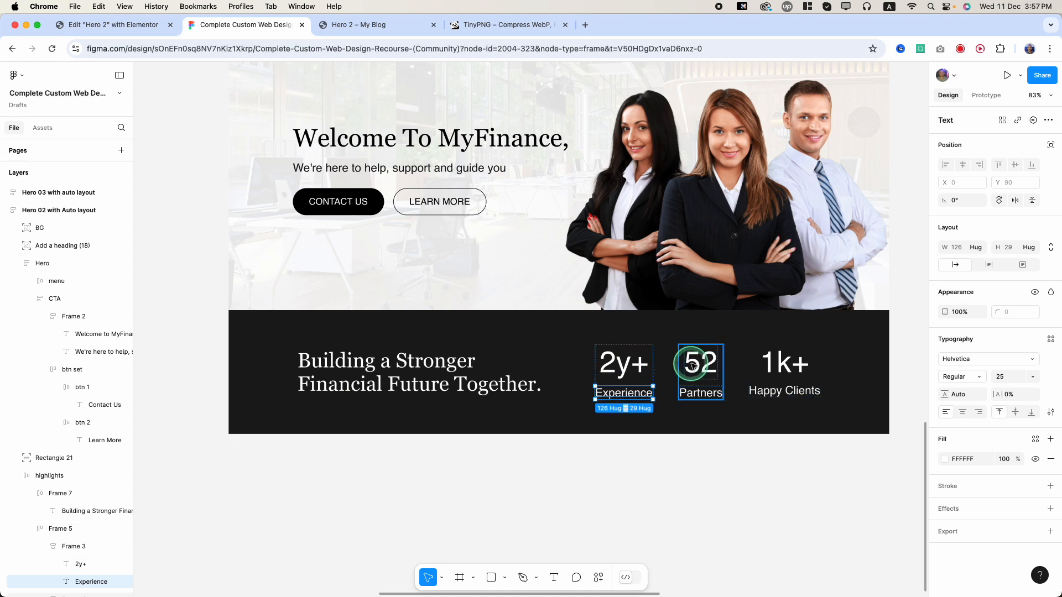
click(694, 364)
double_click(693, 364)
key(super+c)
key(super+1)
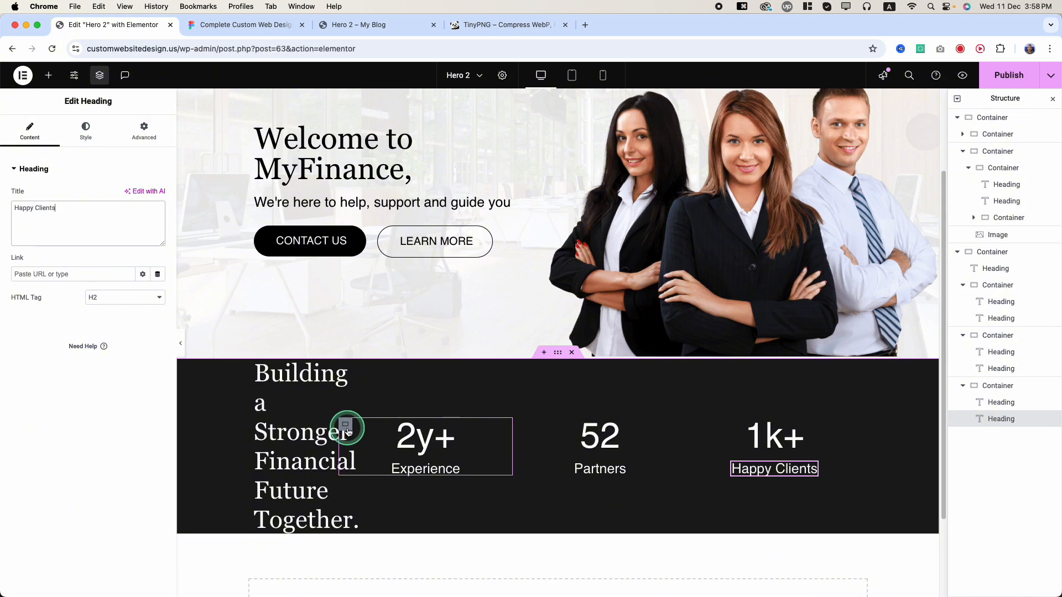
Step: Narrow the three stat containers to the width of their text, making the third about 14% wide
click(346, 426)
click(340, 397)
drag(337, 402, 549, 410)
drag(653, 433, 619, 429)
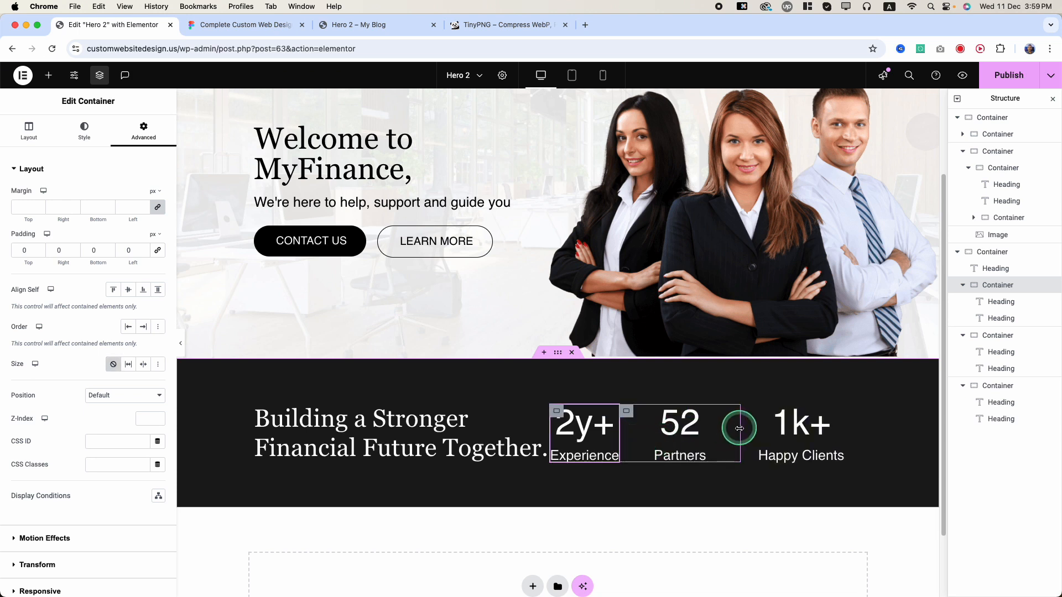
drag(739, 429, 672, 425)
drag(860, 436, 760, 436)
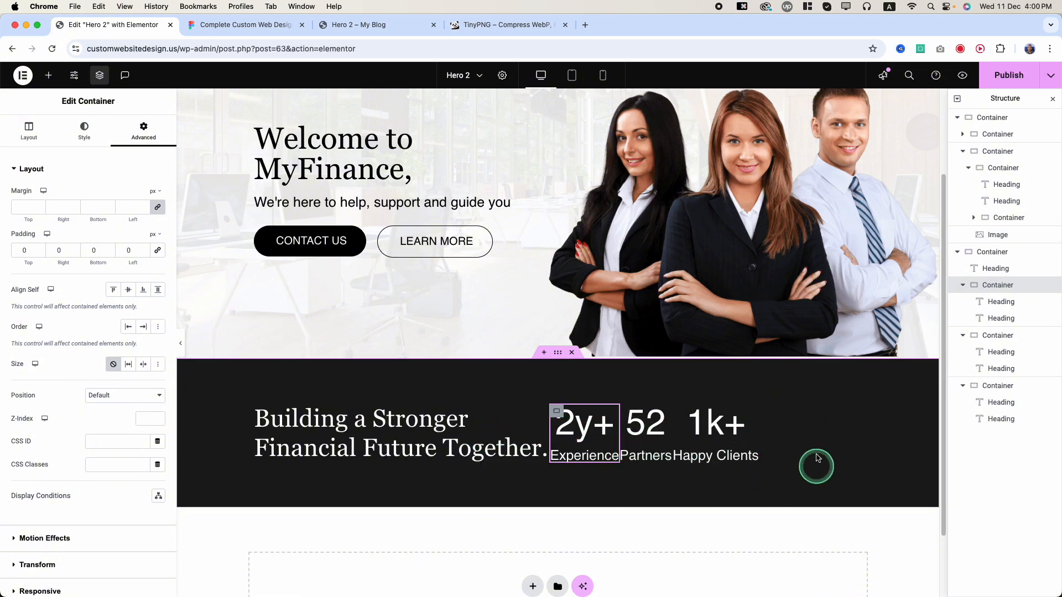
Step: Inspect the auto layout spacing of the frame holding the three statistics in Figma, then return to Elementor
click(245, 24)
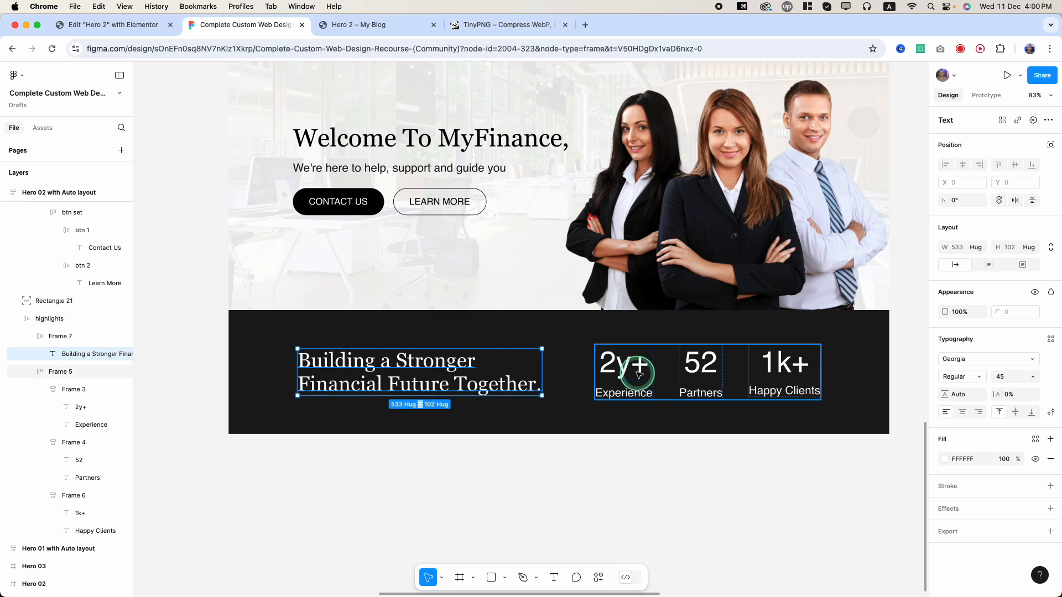
click(639, 372)
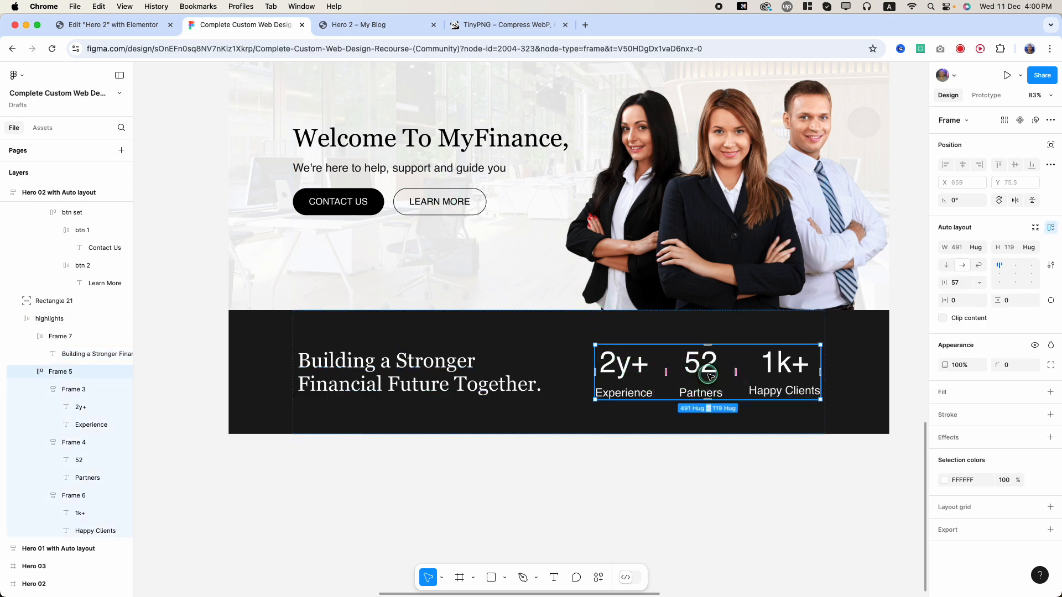
click(114, 25)
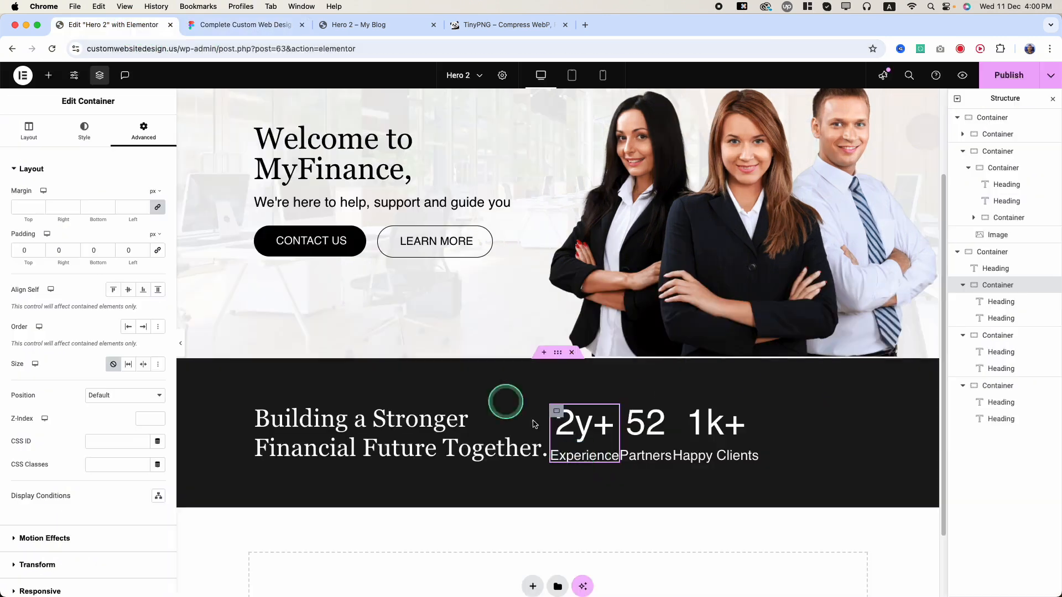
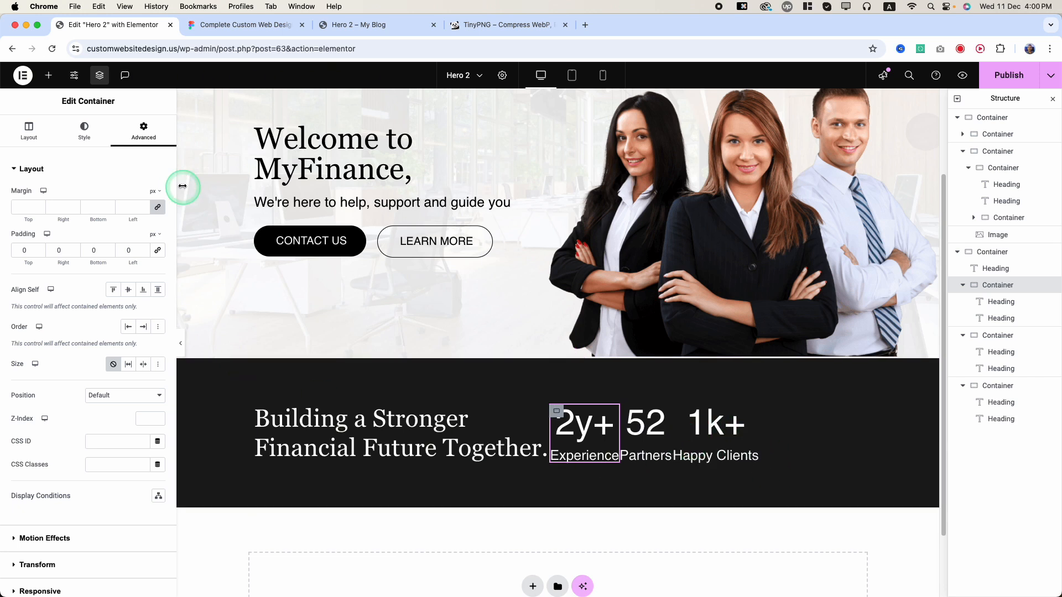
Step: Add an empty container after the "1k+" stat and collapse the three stat containers in the page structure
click(53, 80)
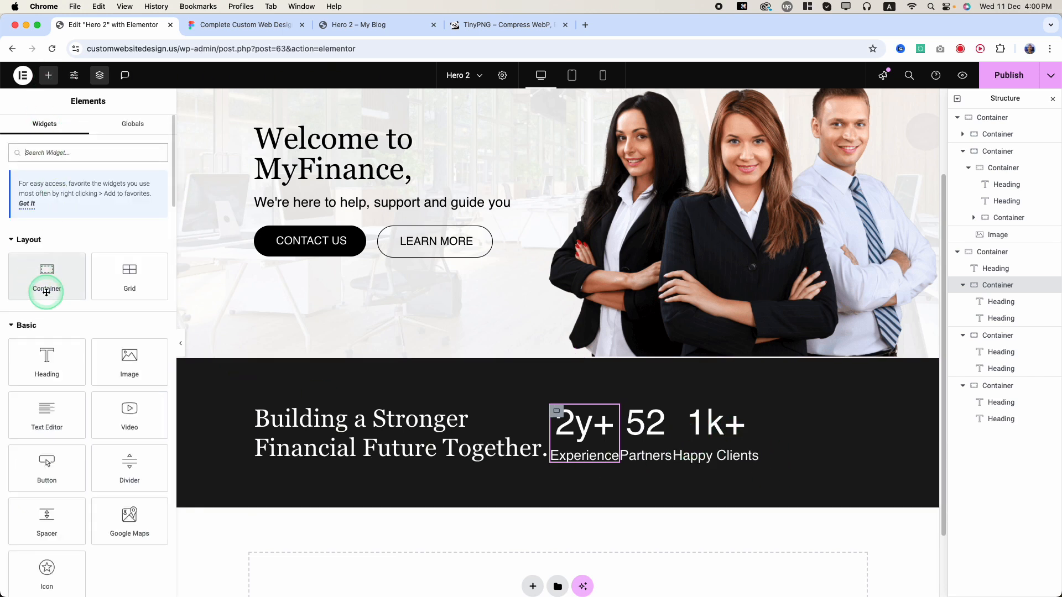
drag(47, 293, 765, 430)
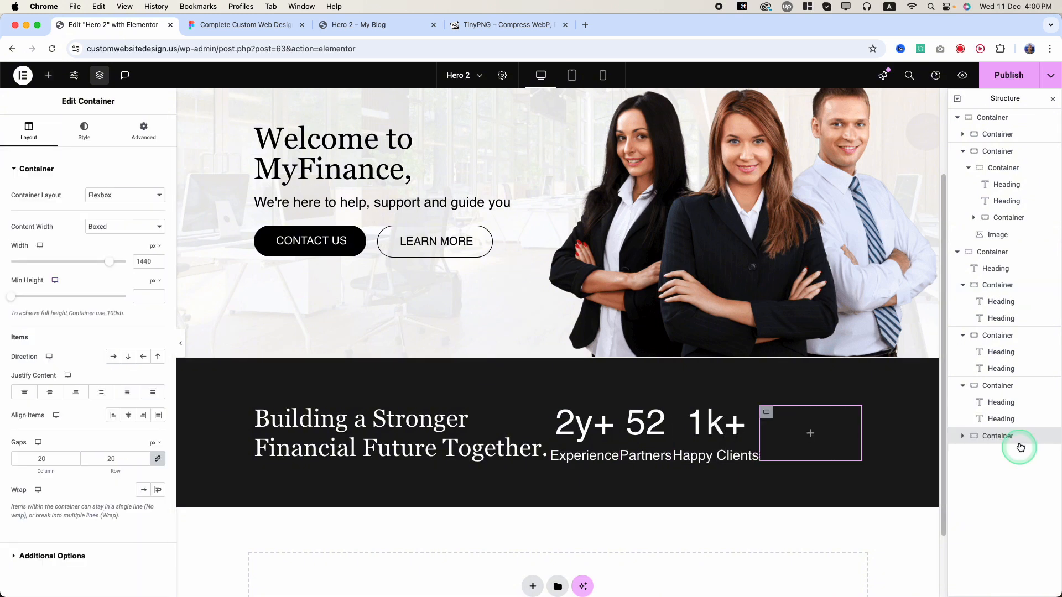
click(962, 386)
click(963, 336)
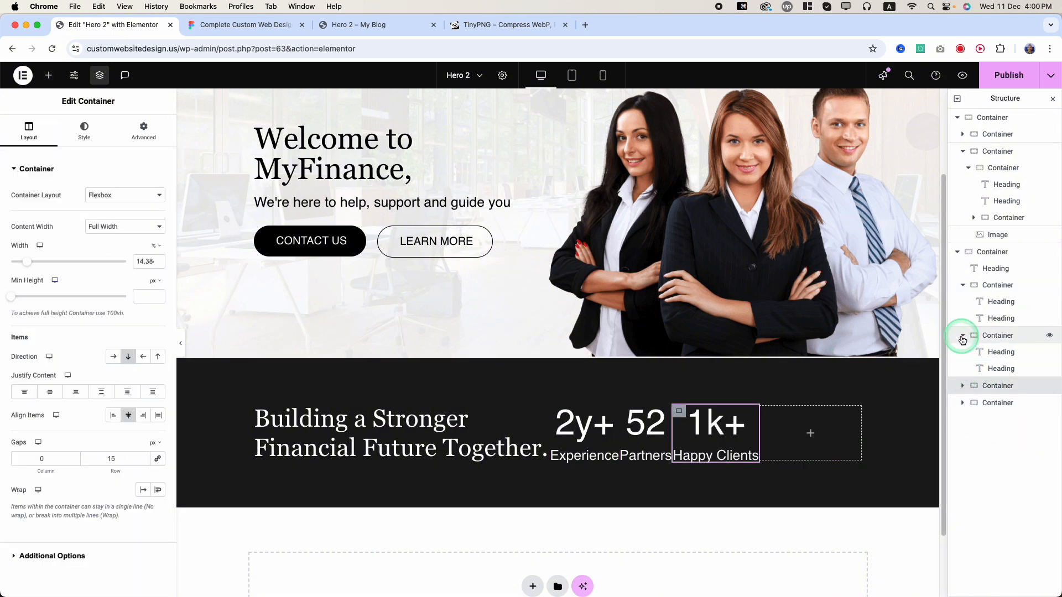
click(962, 291)
Step: Nest the three stat containers inside the new container and select that parent container for editing
drag(974, 285, 990, 331)
drag(982, 288, 993, 309)
click(963, 285)
drag(977, 370, 984, 321)
click(990, 285)
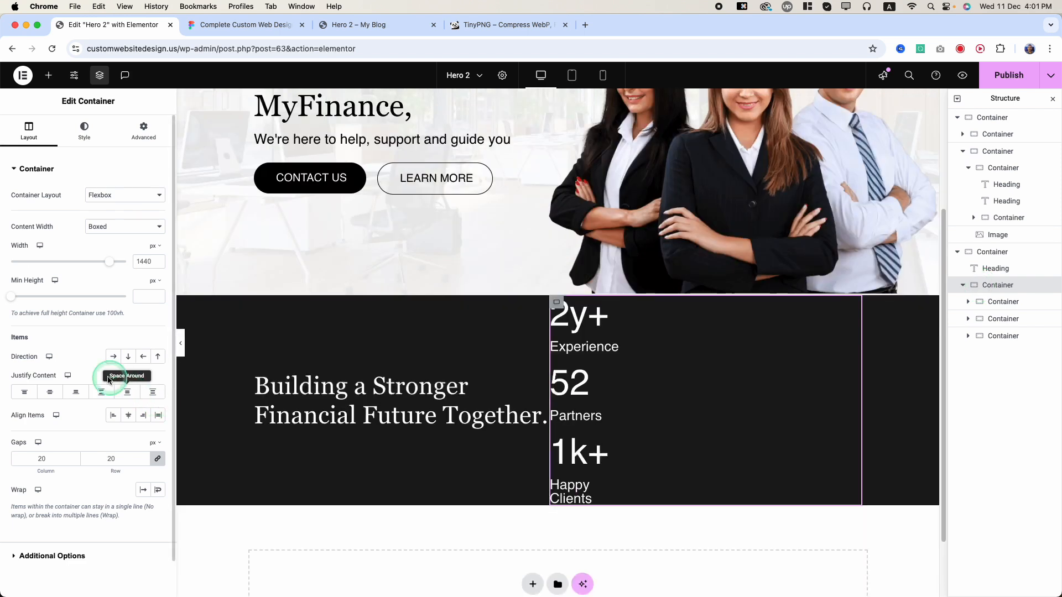
Step: Lay out the three statistics as a row, trying several justification options, and give the container a 57 px column gap and 0 row gap
click(111, 359)
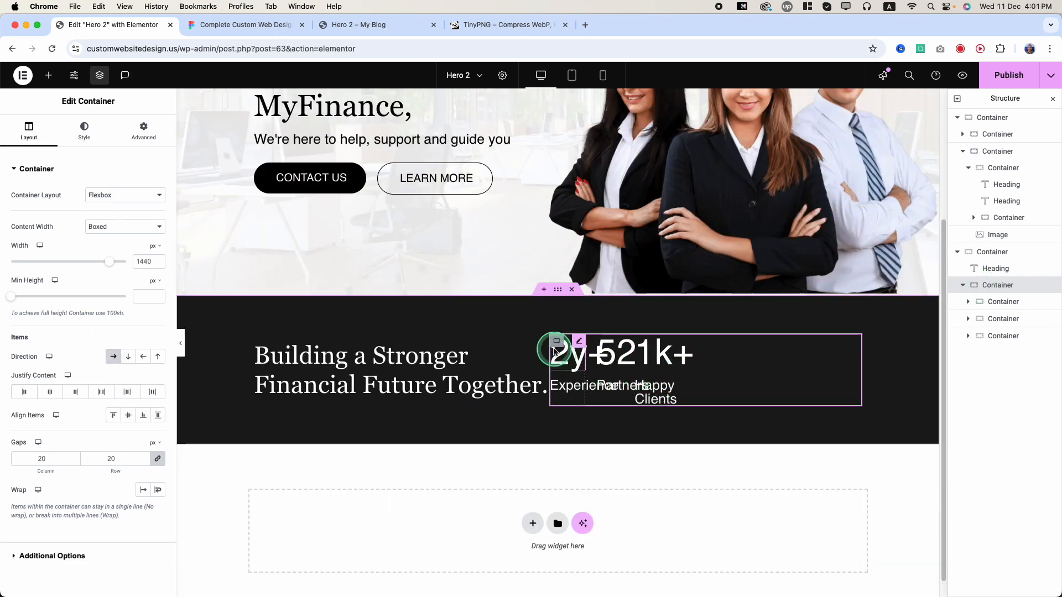
click(128, 392)
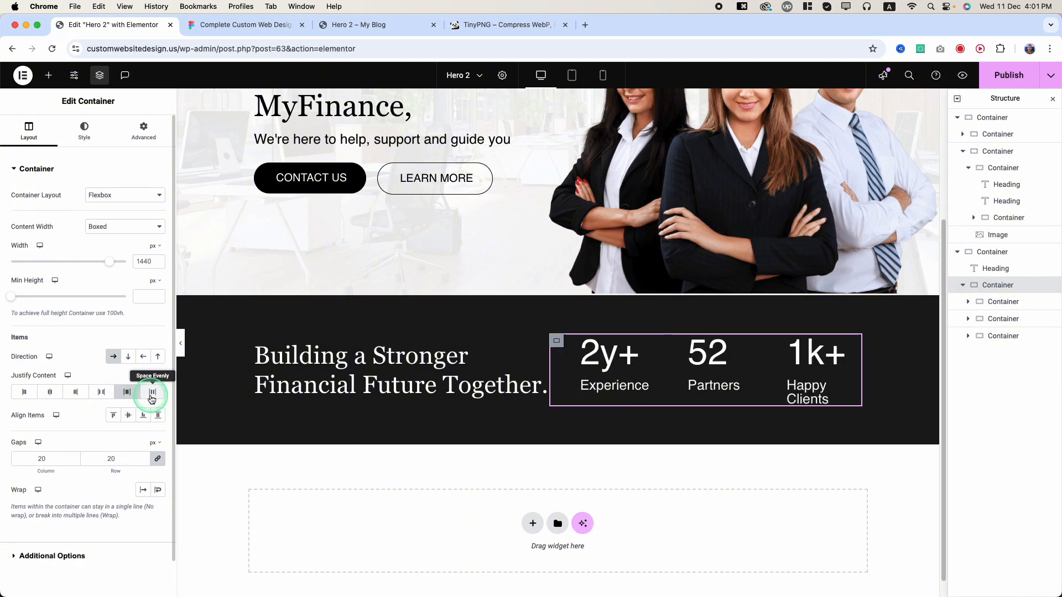
click(152, 393)
click(101, 392)
double_click(25, 392)
click(158, 459)
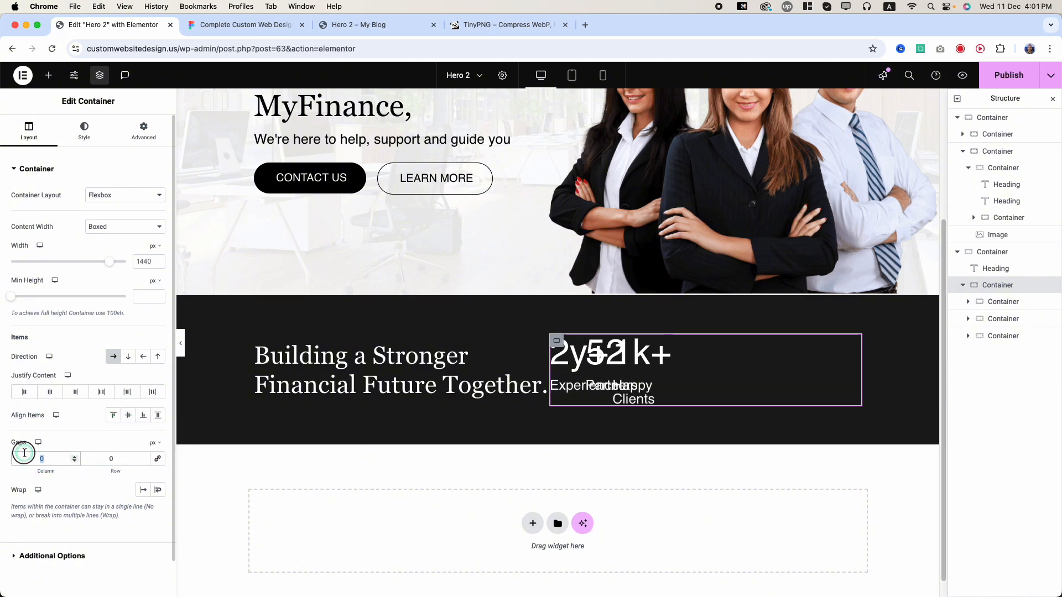
Step: Widen the three stat containers to fit their text, making the first about 22.63% and the third about 28% wide
click(578, 372)
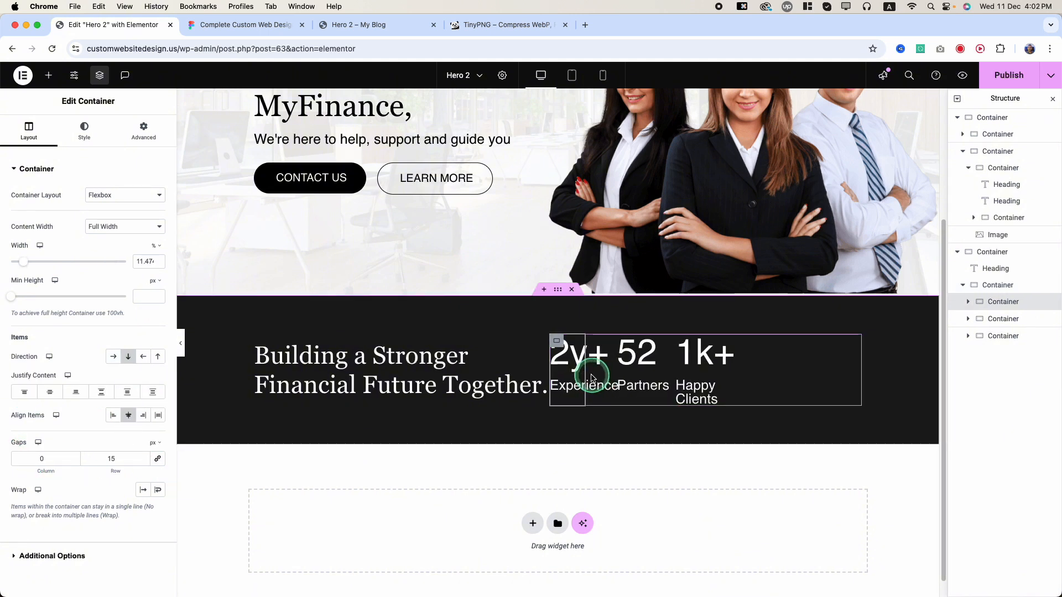
drag(584, 371, 618, 370)
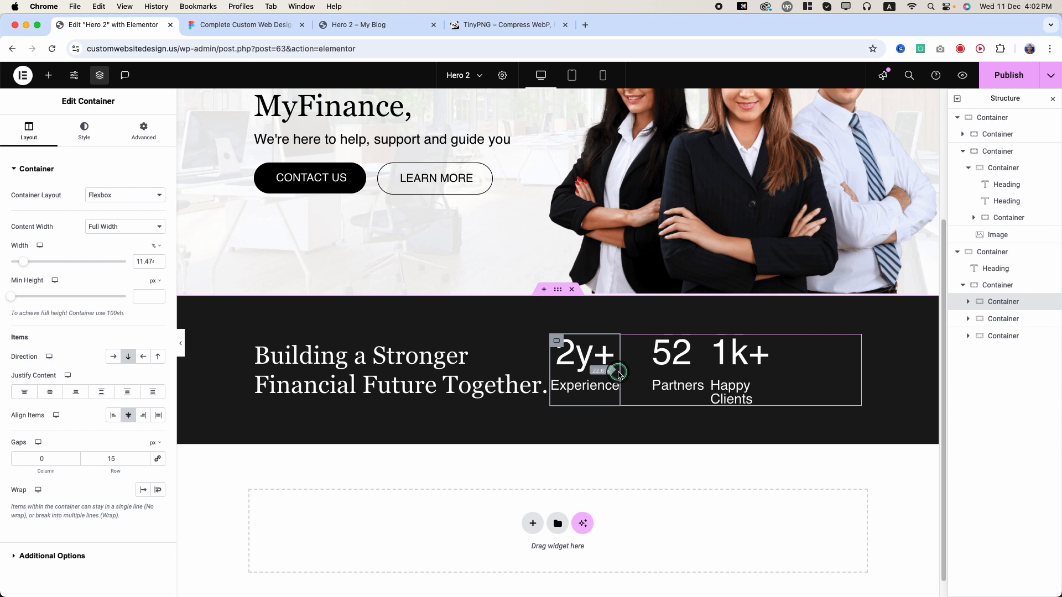
mouse_move(697, 362)
mouse_down()
mouse_move(714, 361)
mouse_move(704, 363)
mouse_up()
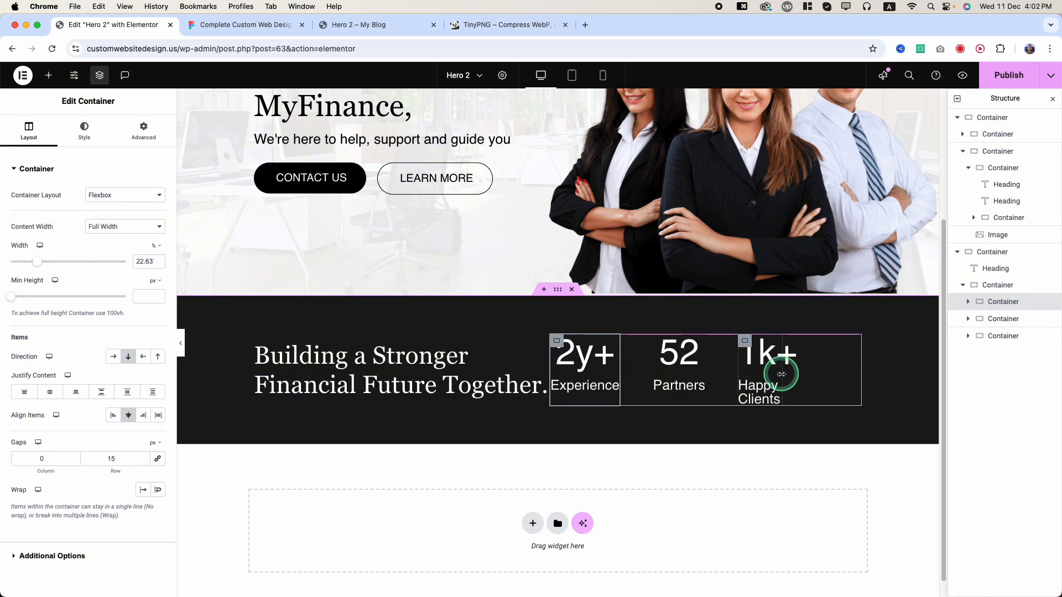
key(super+z)
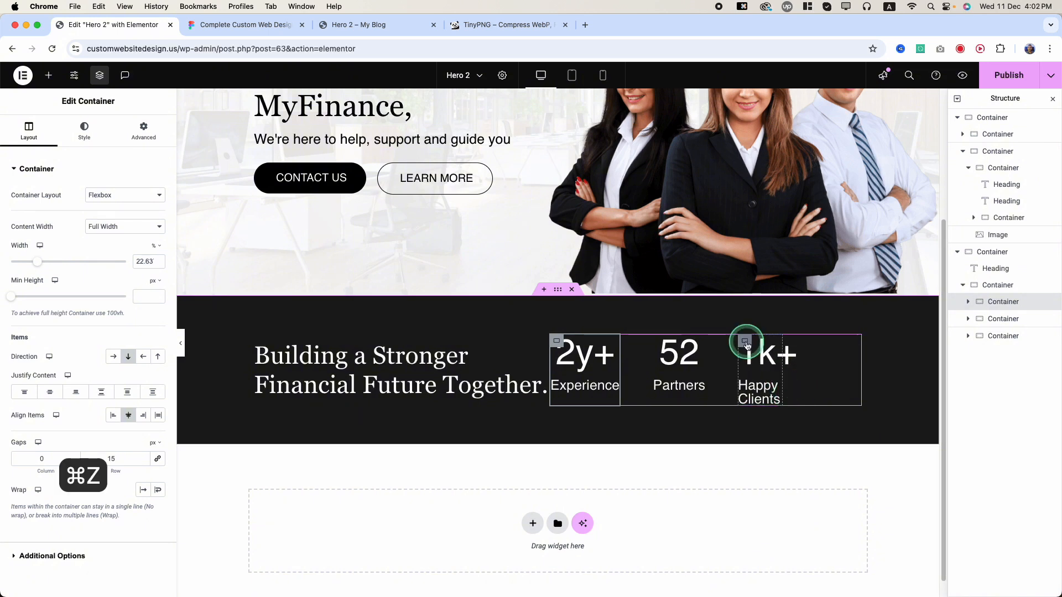
drag(785, 370, 823, 370)
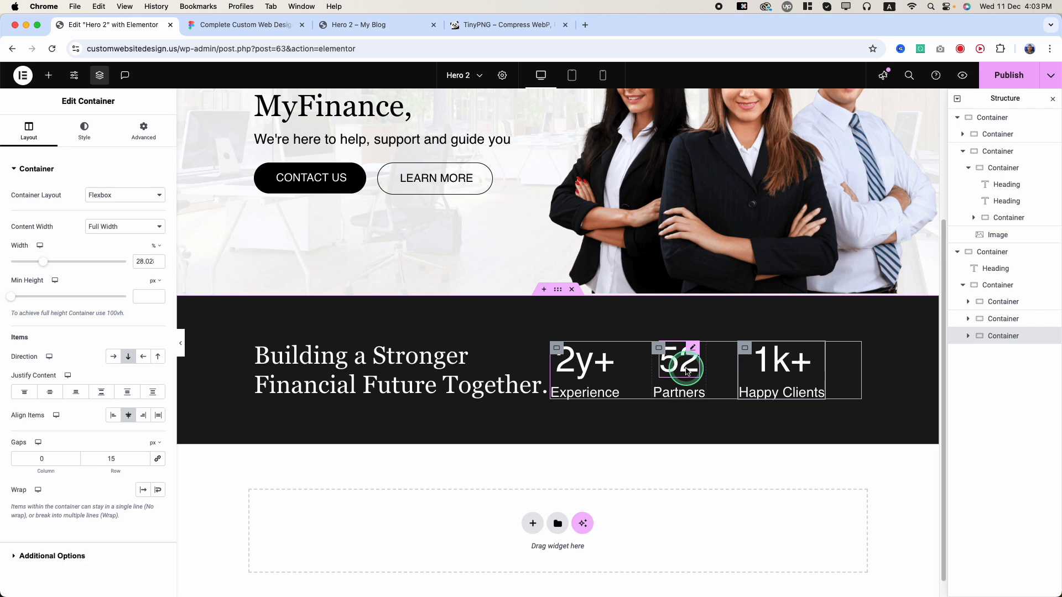
Step: Select the parent container of the three statistics and distribute its items with Space Around
click(557, 349)
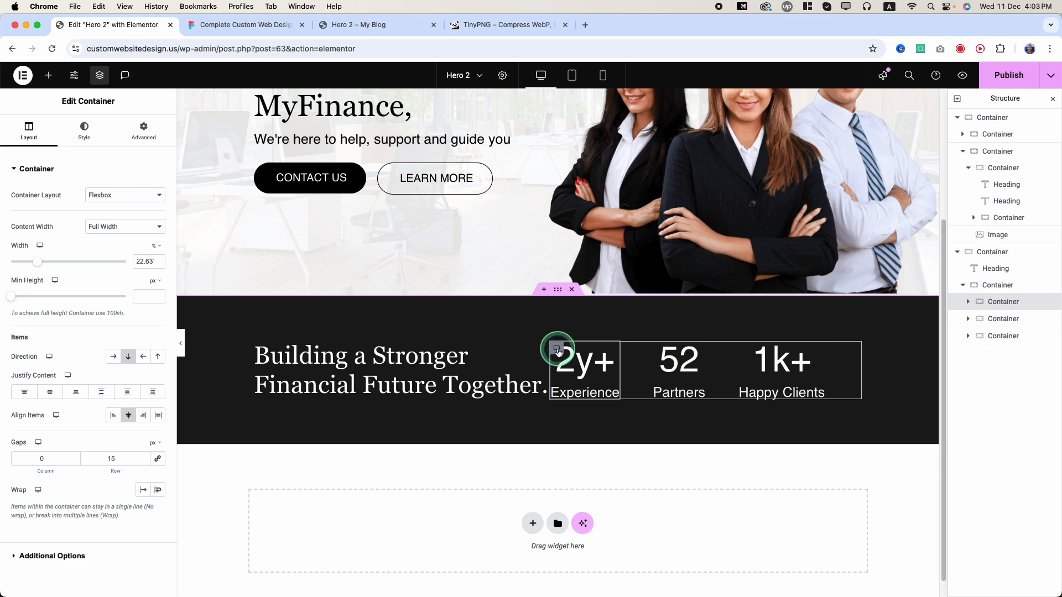
click(996, 286)
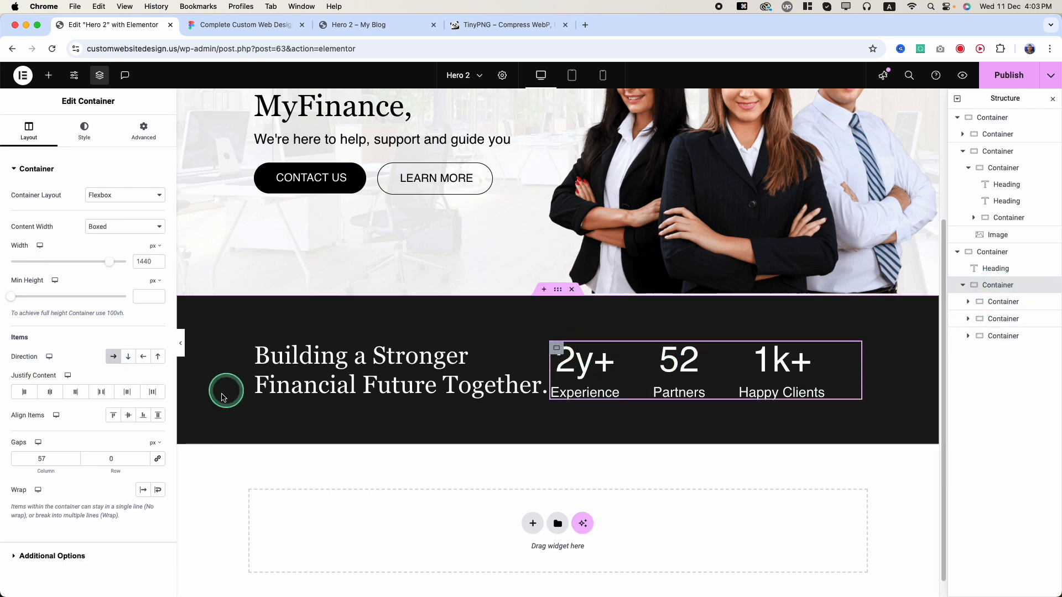
click(126, 391)
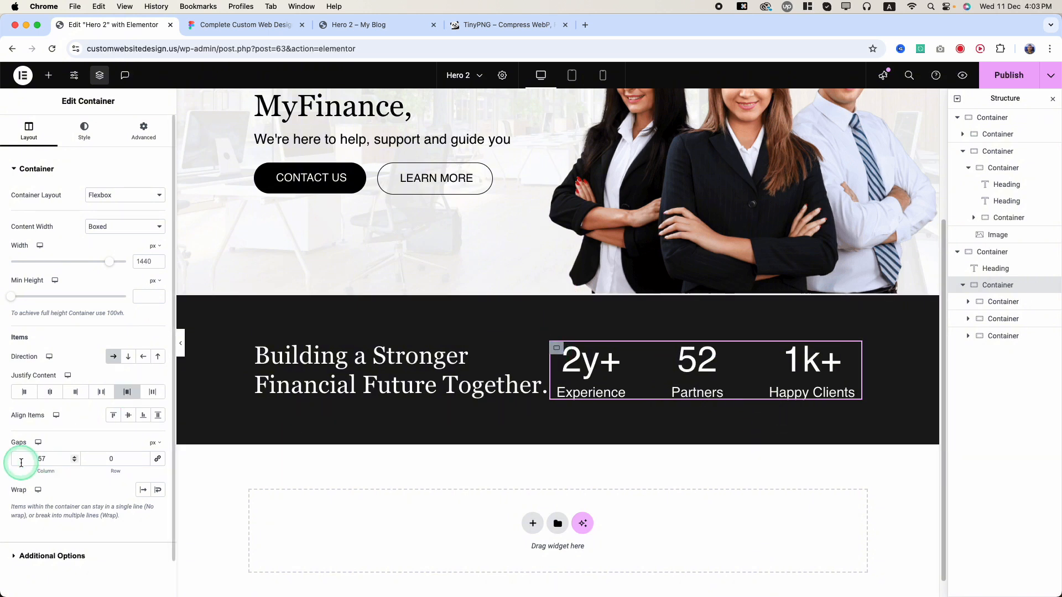
Step: Try column gaps of 5 and 0 px between the statistics, and restore the gap to 57 px
click(42, 459)
key(super+a)
text(5)
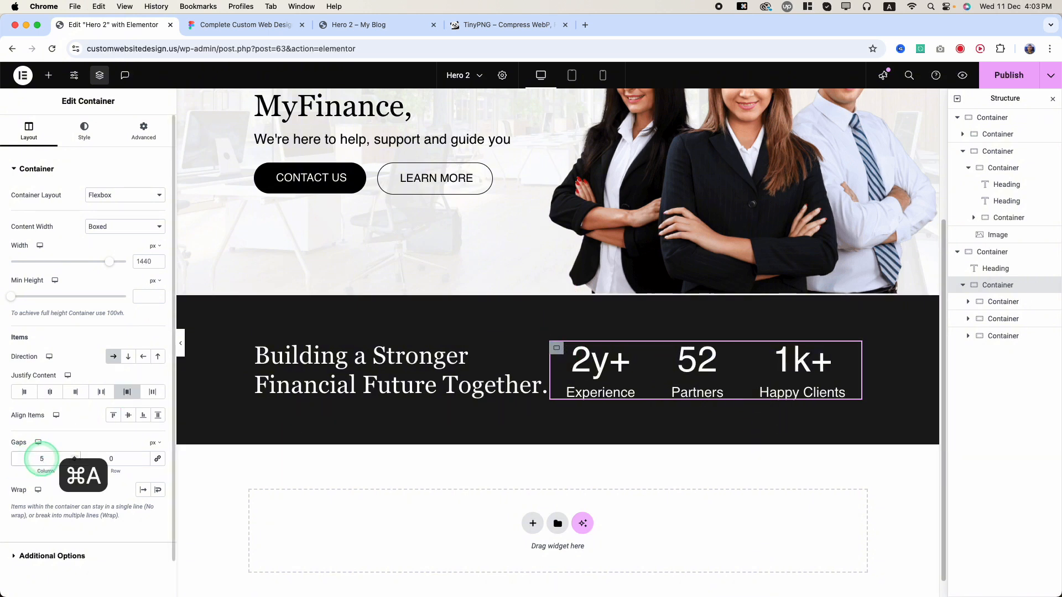
click(42, 459)
key(super+a)
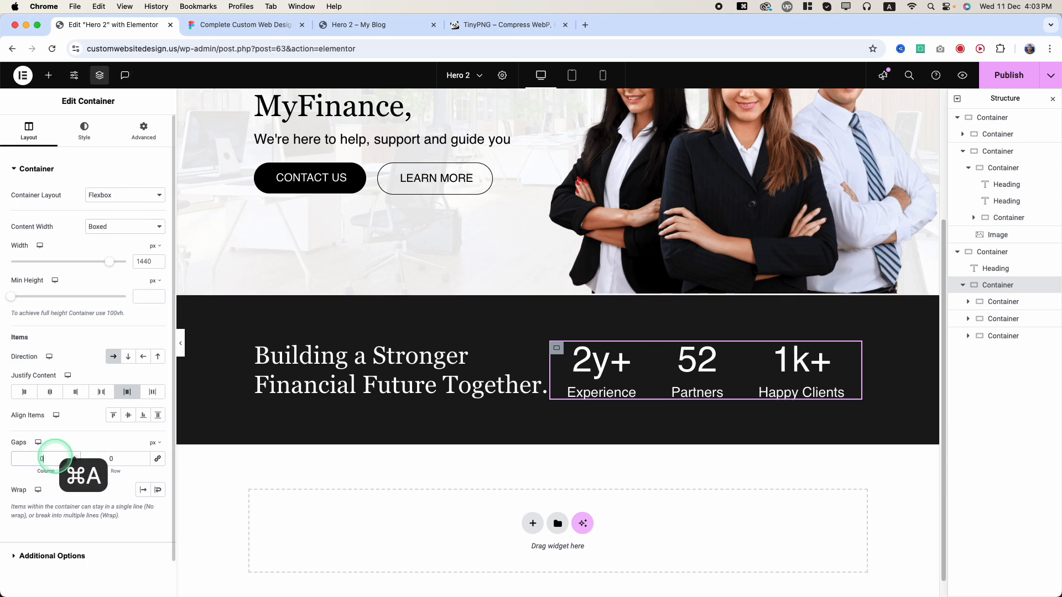
text(57)
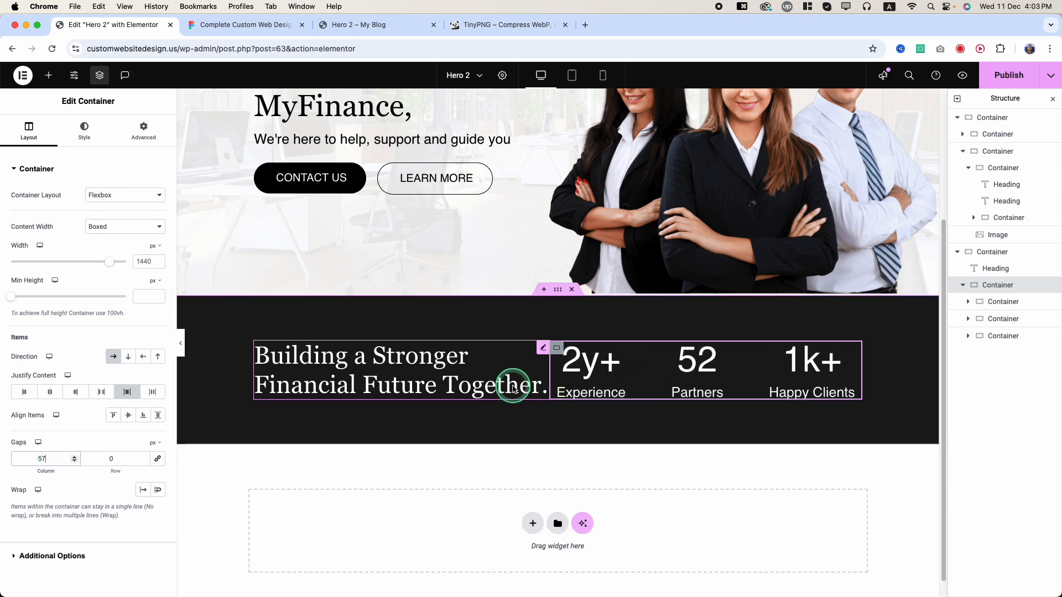
Step: Measure the distance between the heading and the statistics frame in the Figma design, and return to Elementor
key(ctrl+Tab)
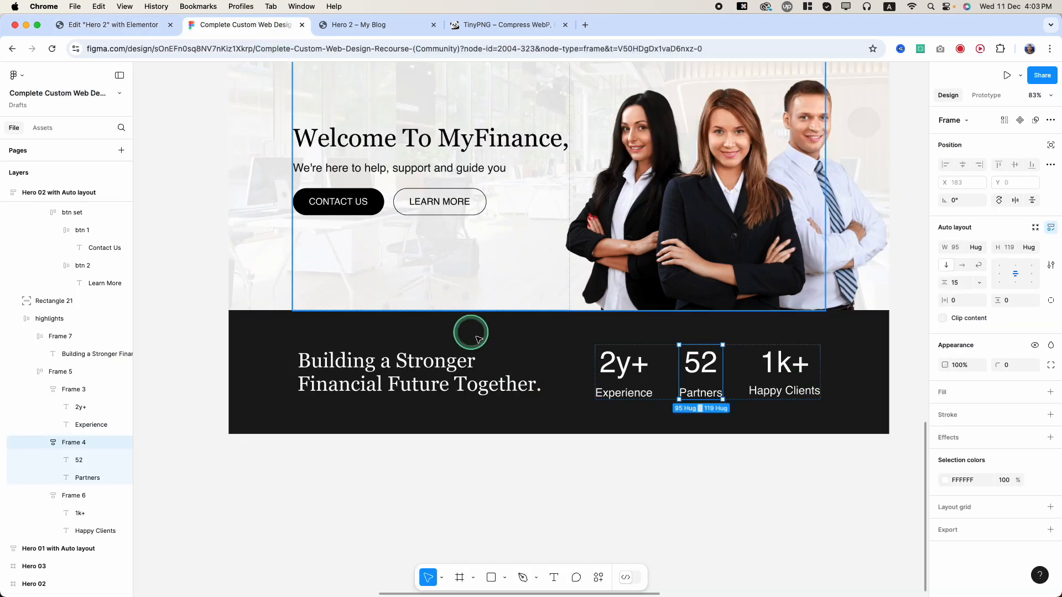
click(525, 380)
key(alt)
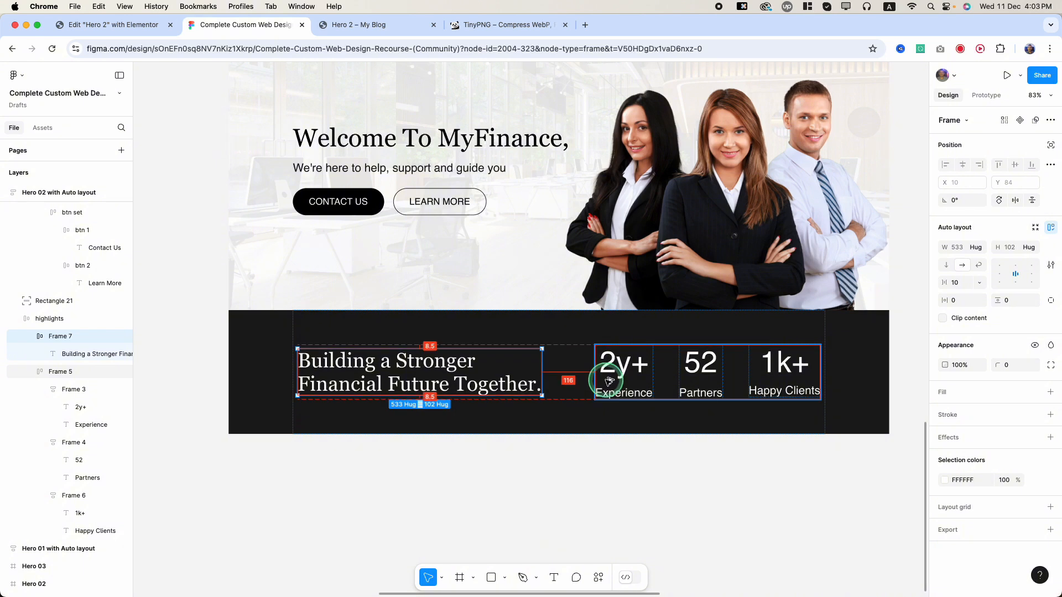
click(116, 24)
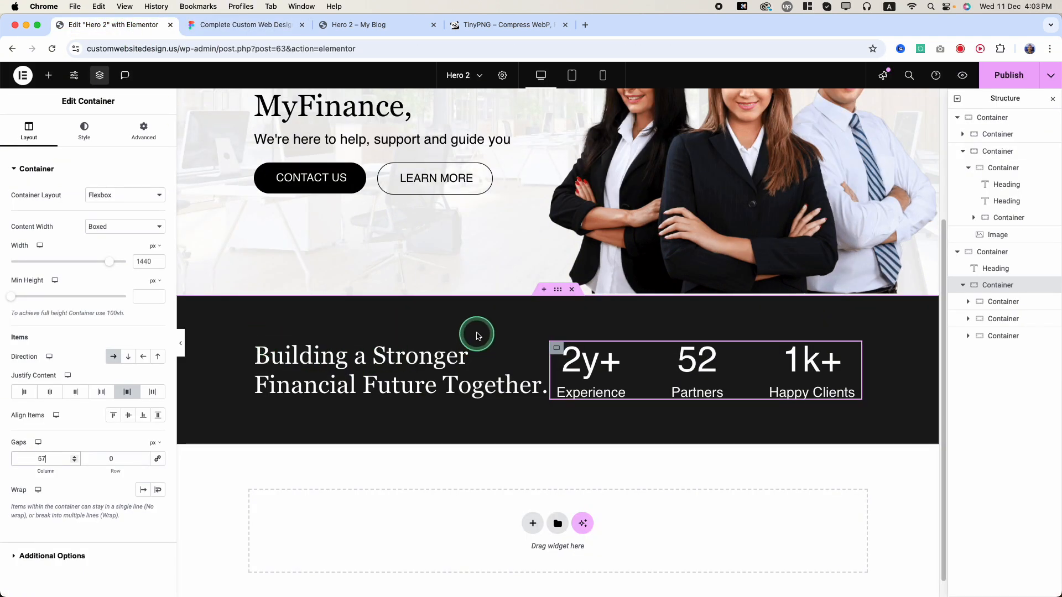
Step: Set the dark strip's outer container to Space Between so the heading and statistics are pushed to opposite ends
click(972, 253)
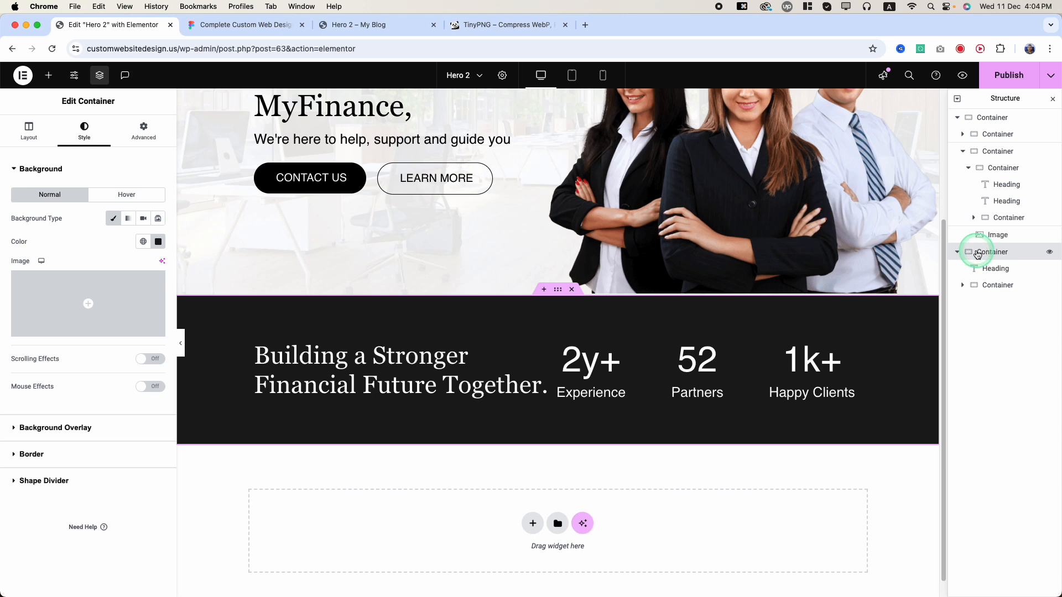
click(39, 137)
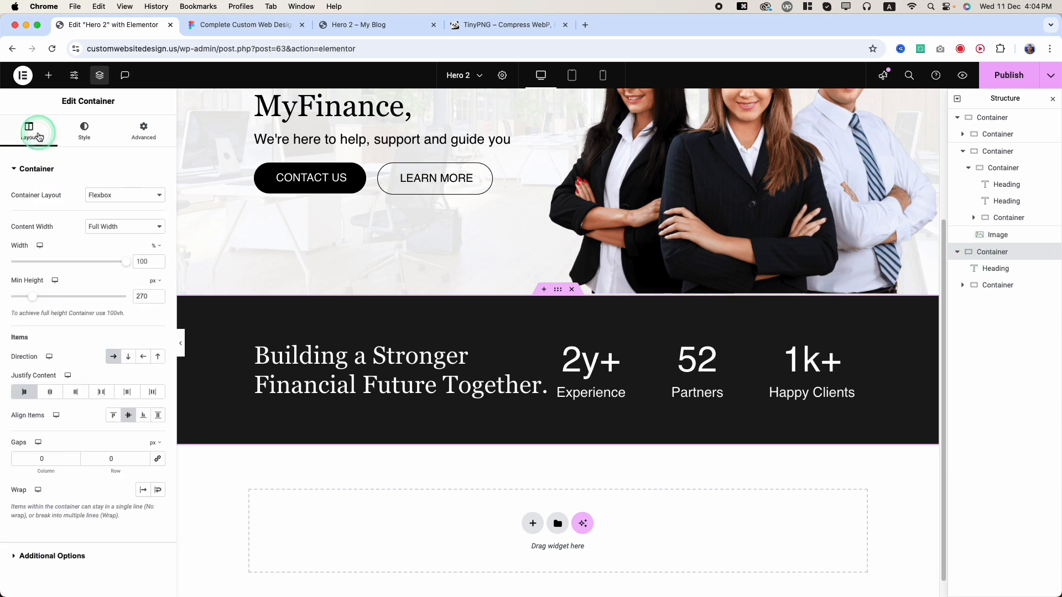
click(98, 394)
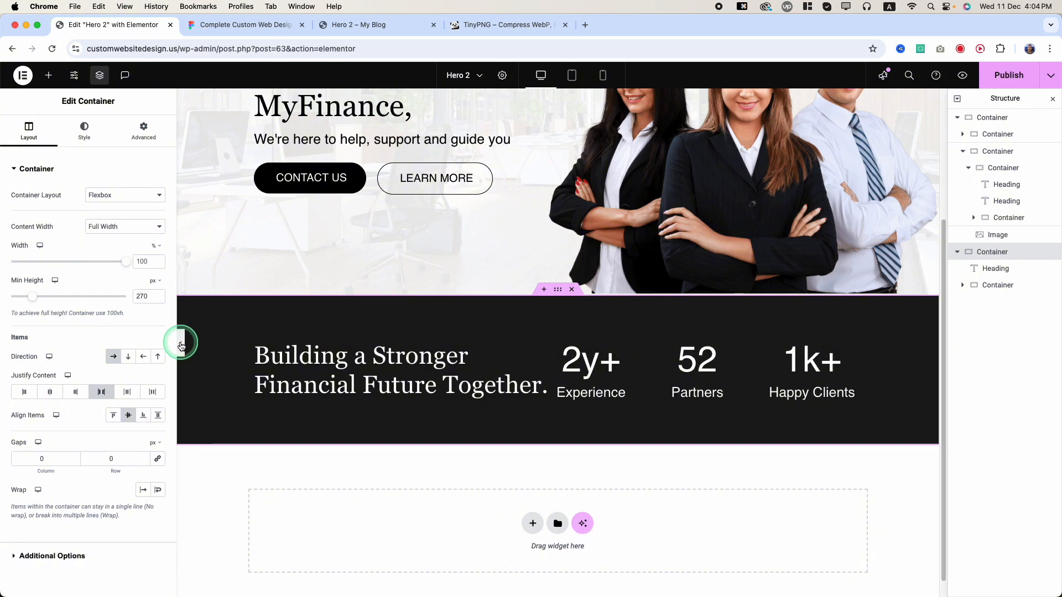
Step: Preview the full-width hero section and compare its header, team image and dark strip with the Figma design
click(180, 343)
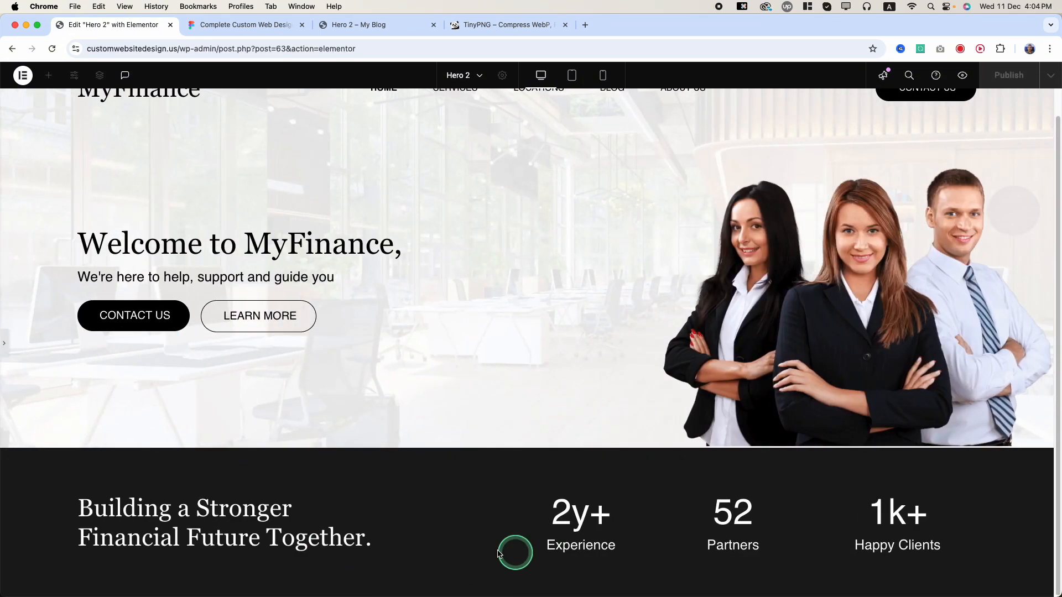
scroll(407, 441, down, 1)
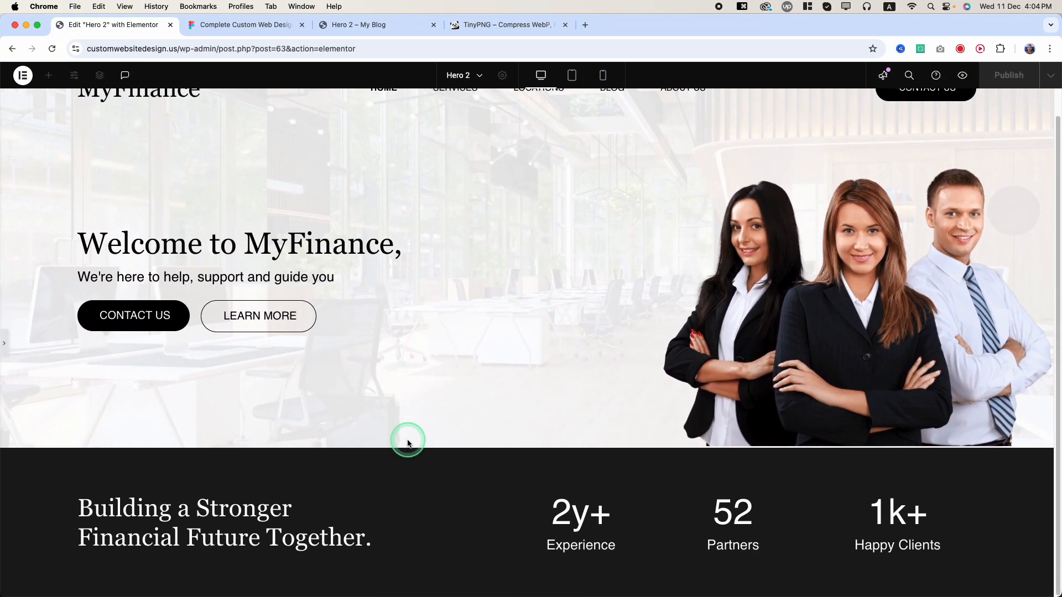
click(219, 30)
click(350, 302)
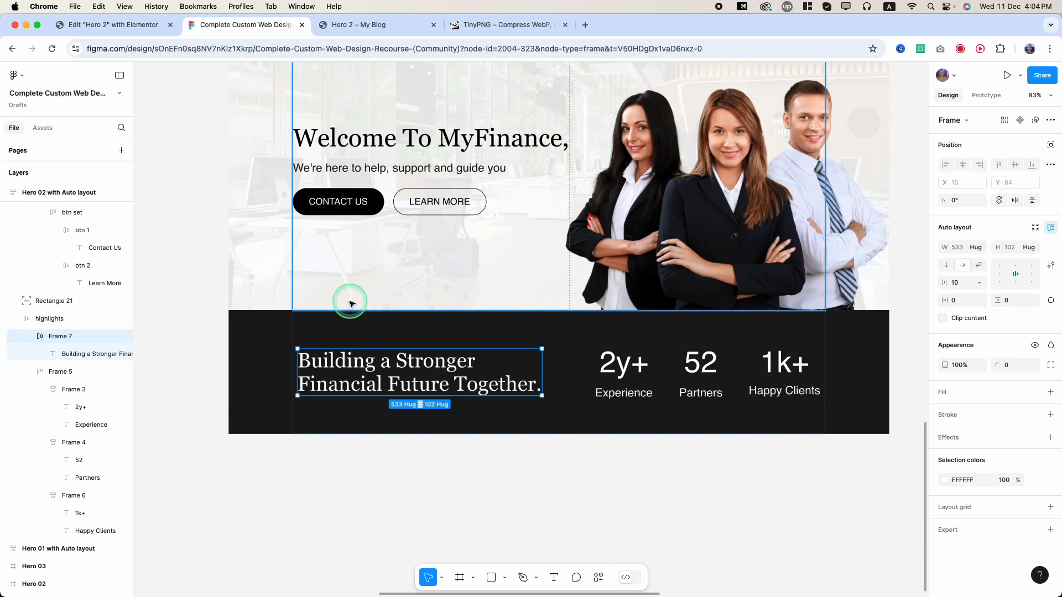
scroll(349, 300, up, 3)
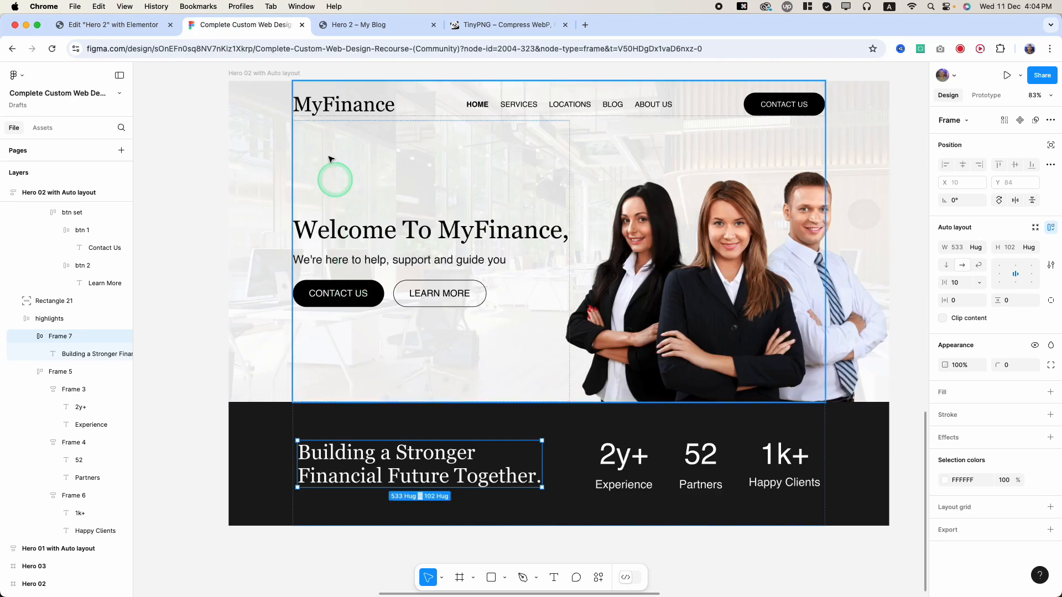
click(124, 25)
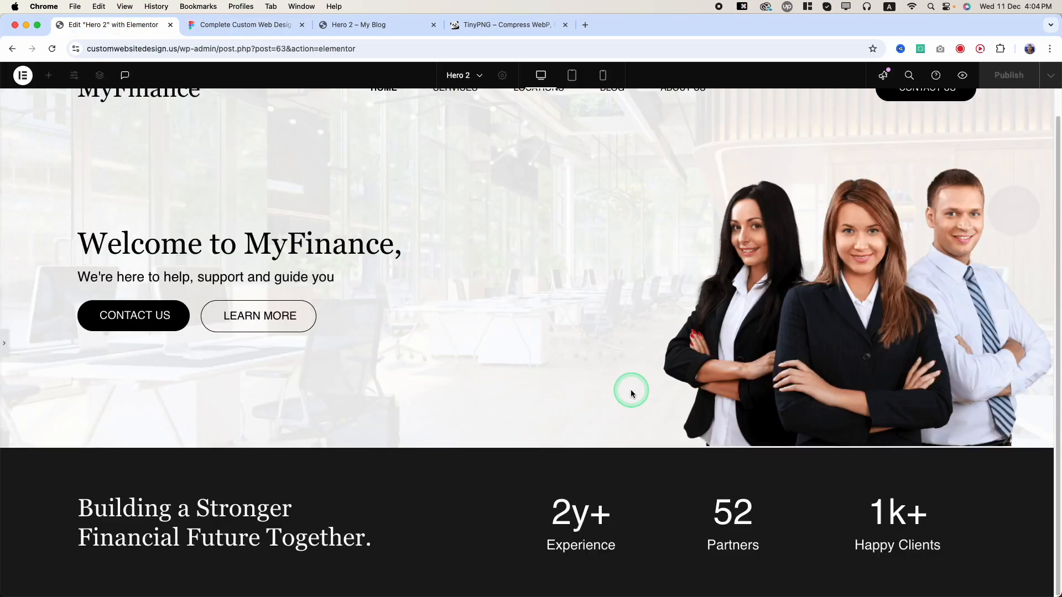
scroll(871, 492, up, 1)
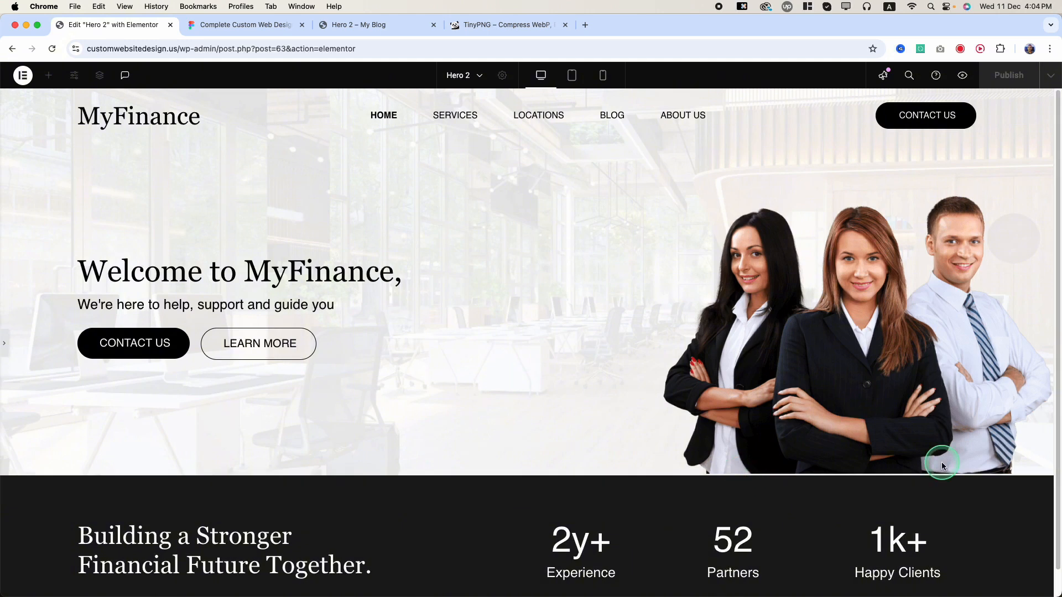
click(259, 26)
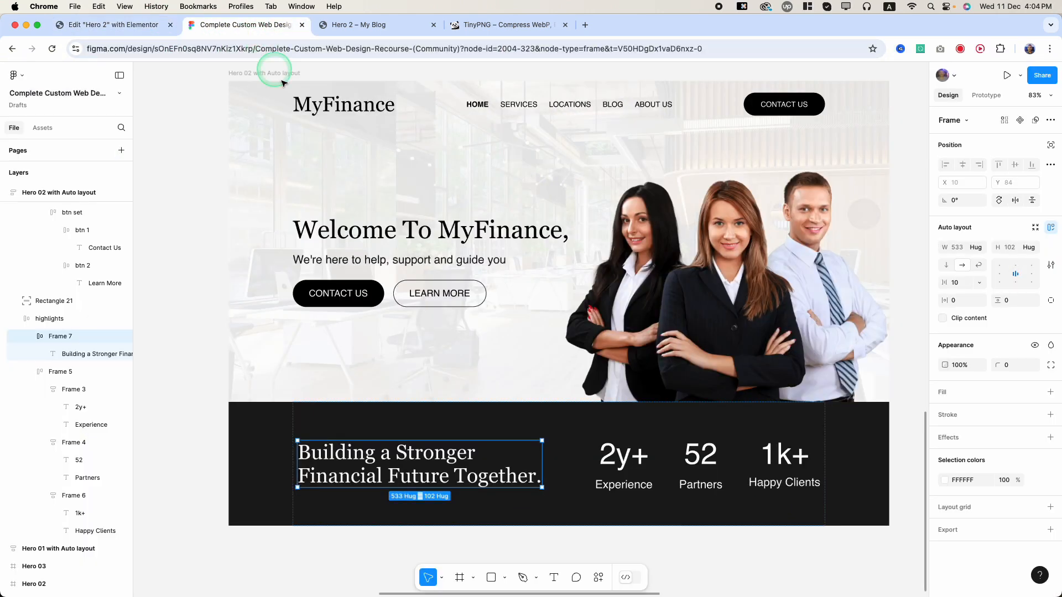
click(130, 24)
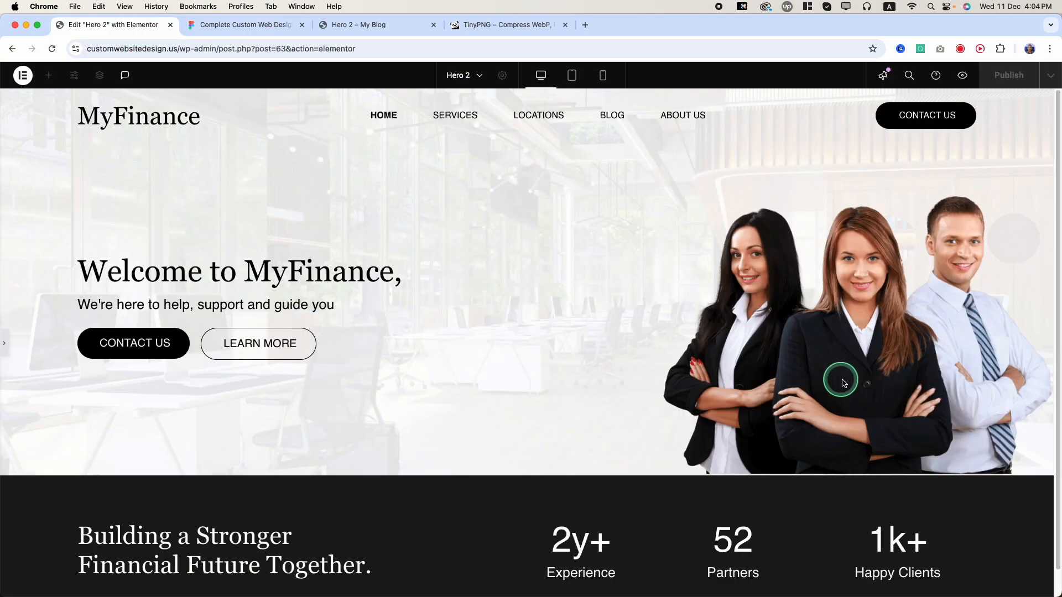
Step: Set the team image's bottom margin to -6 px in the editor and preview the hero at full width
click(10, 349)
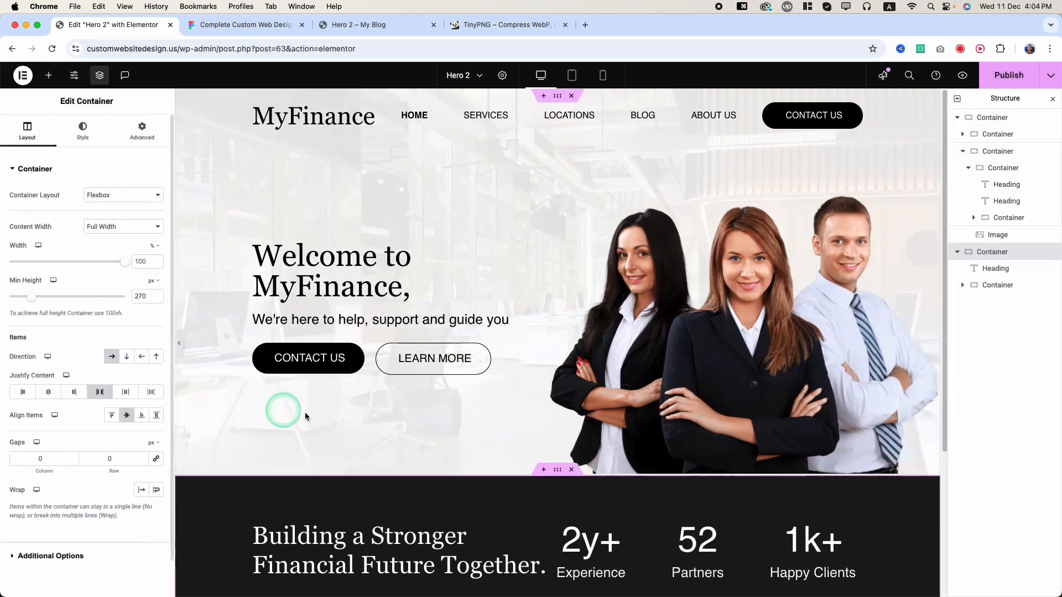
click(792, 416)
click(101, 208)
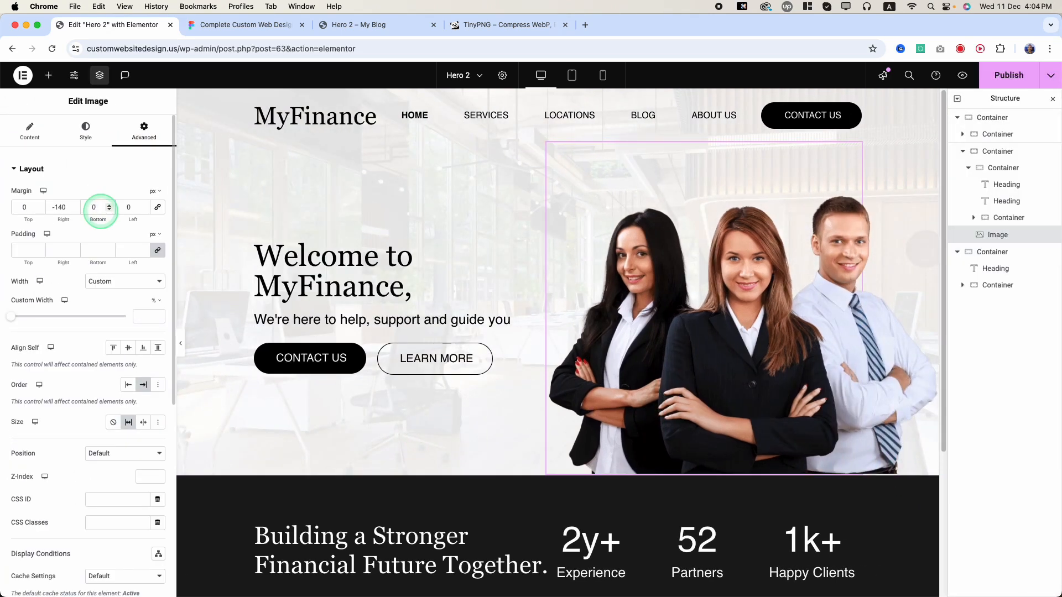
text(-6)
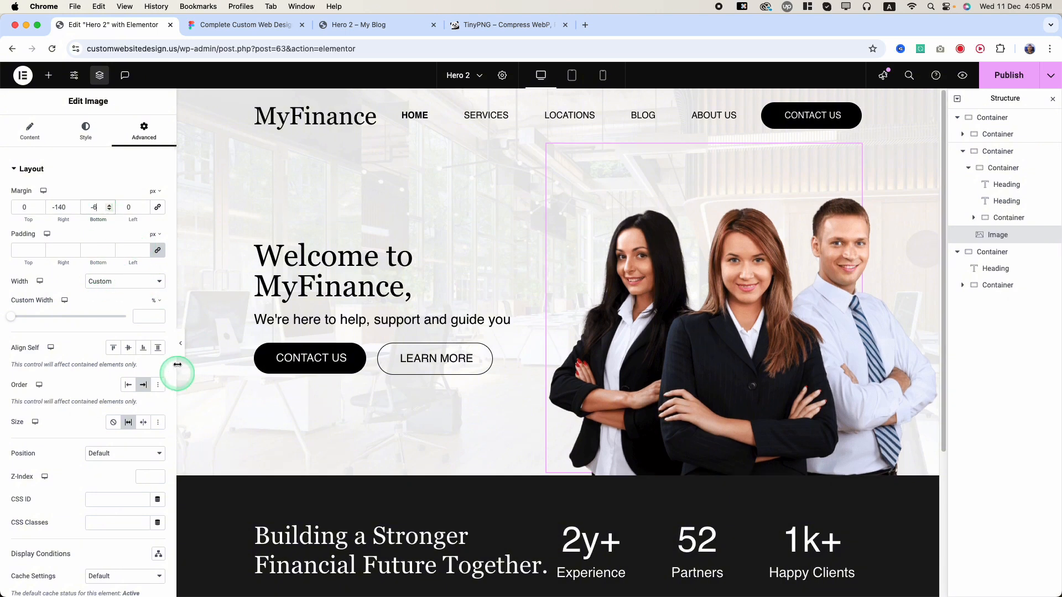
click(182, 346)
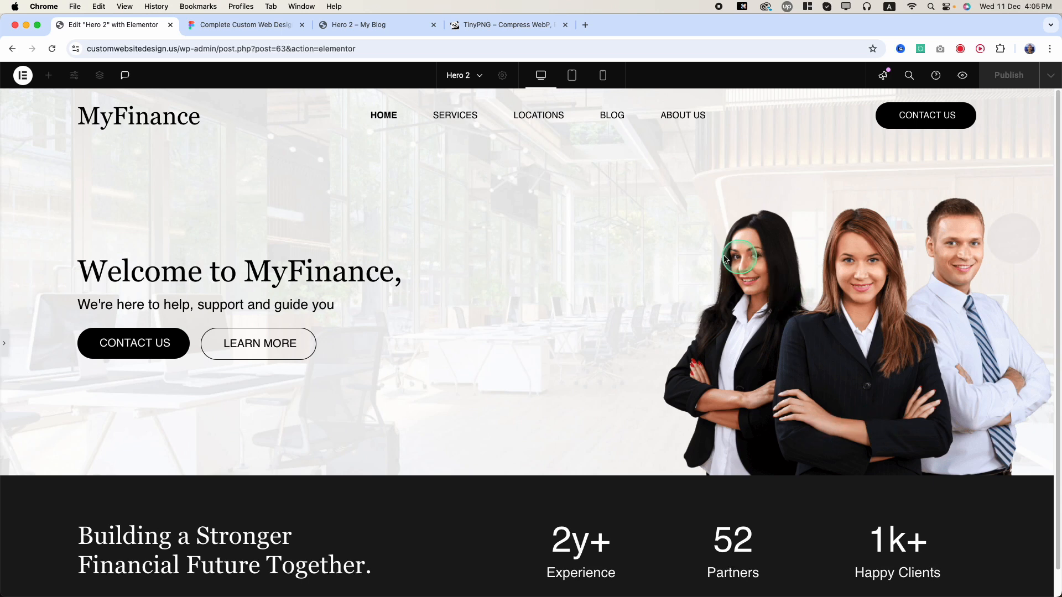
Step: Set the statistics container's justification to Space Between and preview the dark strip at full width
double_click(646, 24)
scroll(482, 326, down, 3)
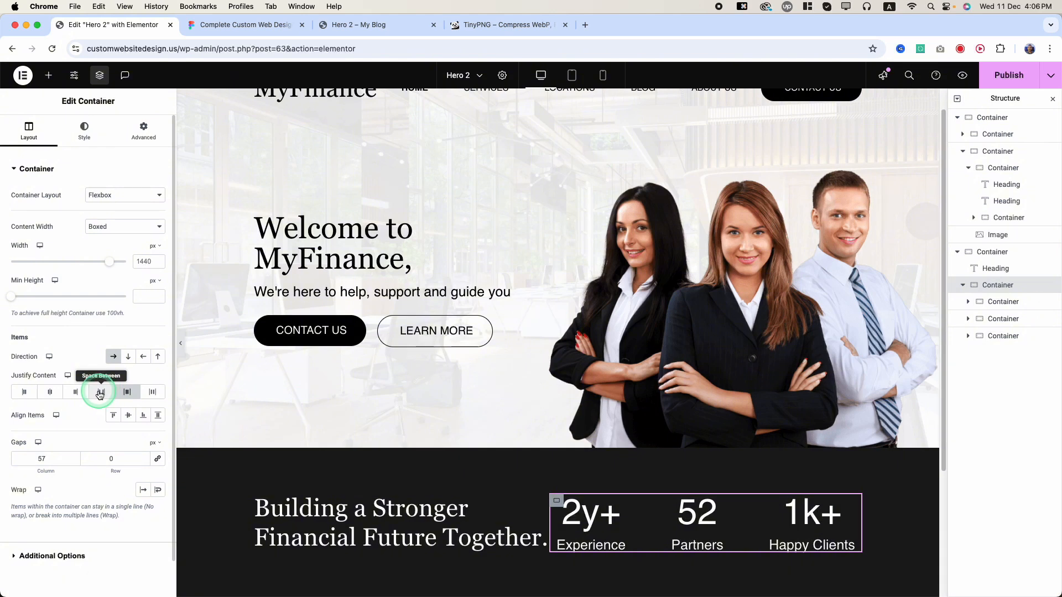
click(100, 394)
click(180, 343)
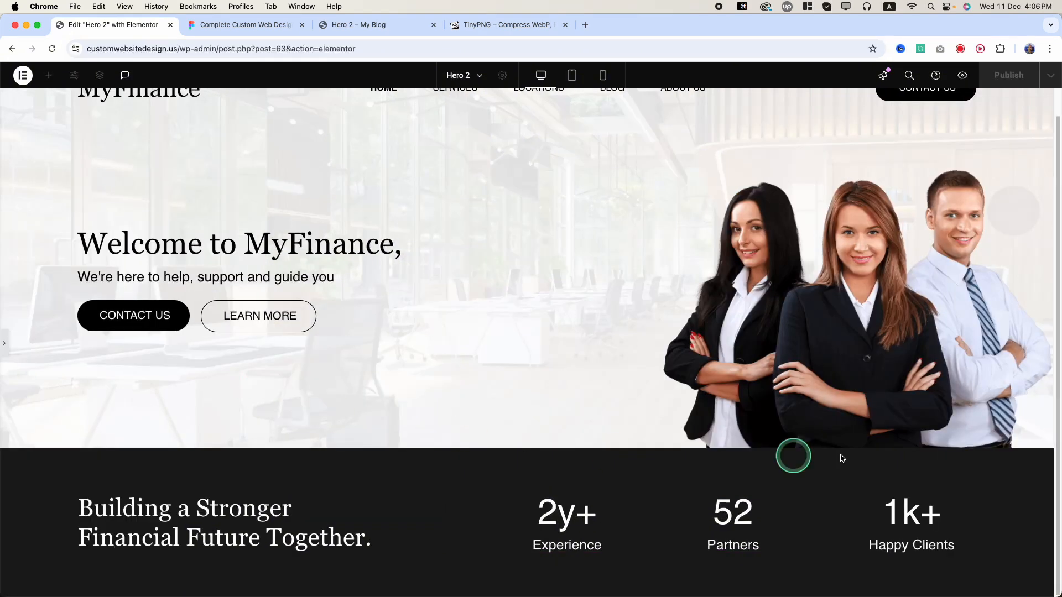